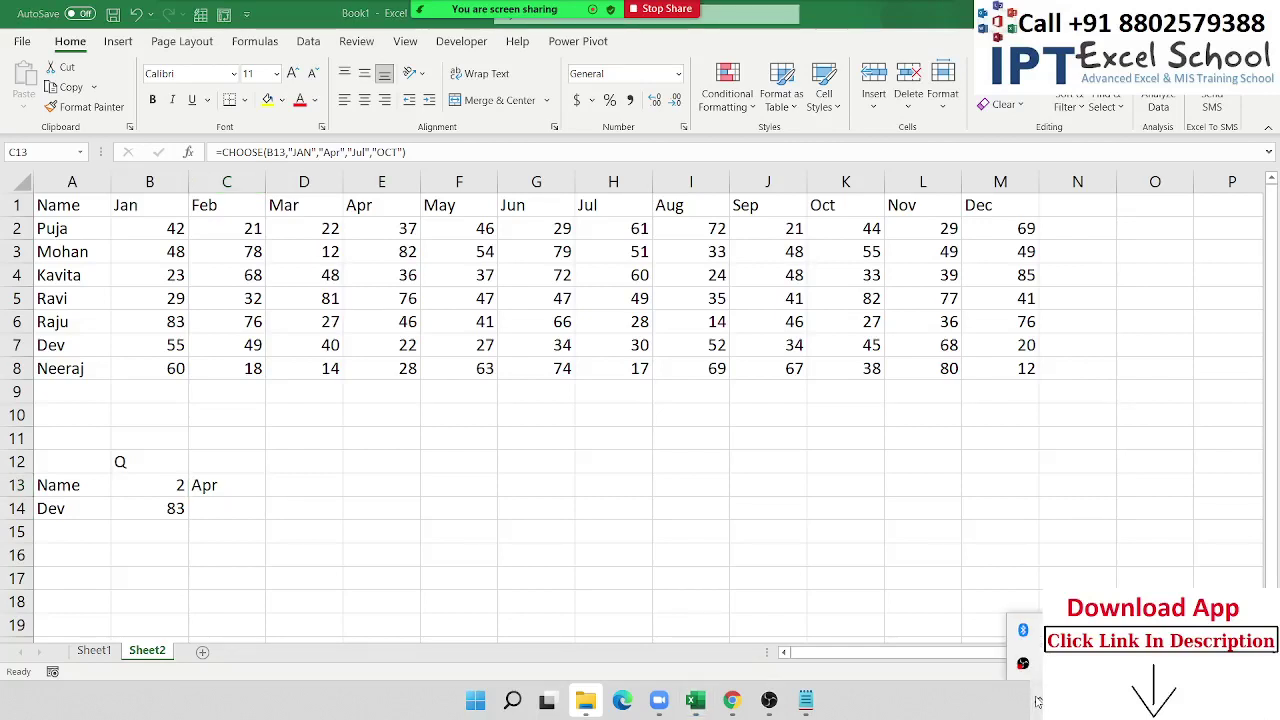
Set the quarter number in B13 to 1 and inspect the first value argument of the CHOOSE formula in C13.
click(234, 492)
click(218, 507)
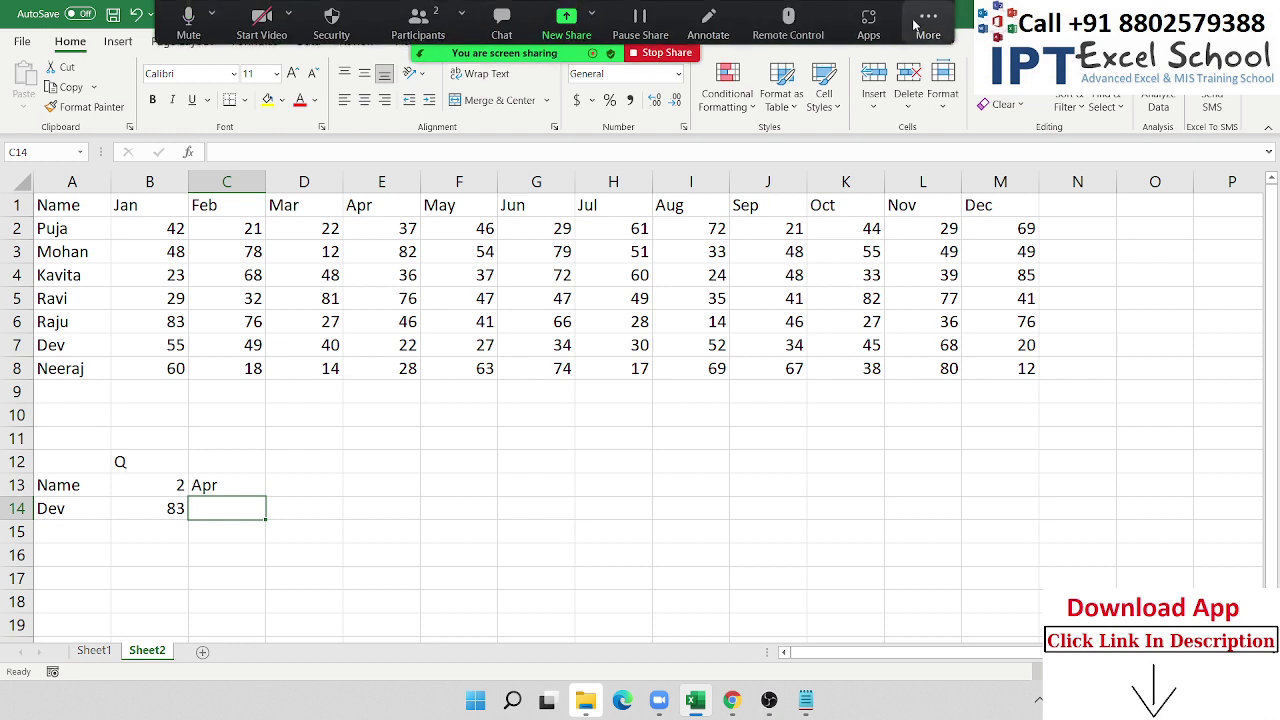
click(251, 485)
double_click(258, 486)
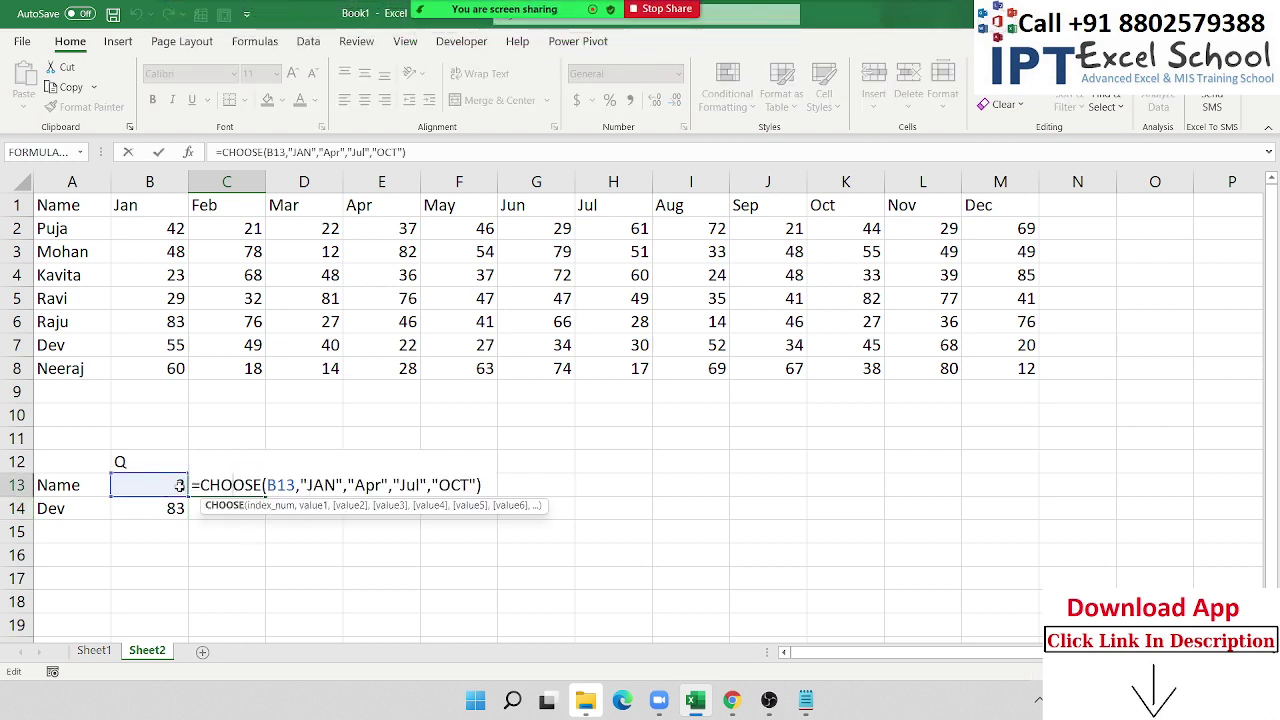
click(174, 485)
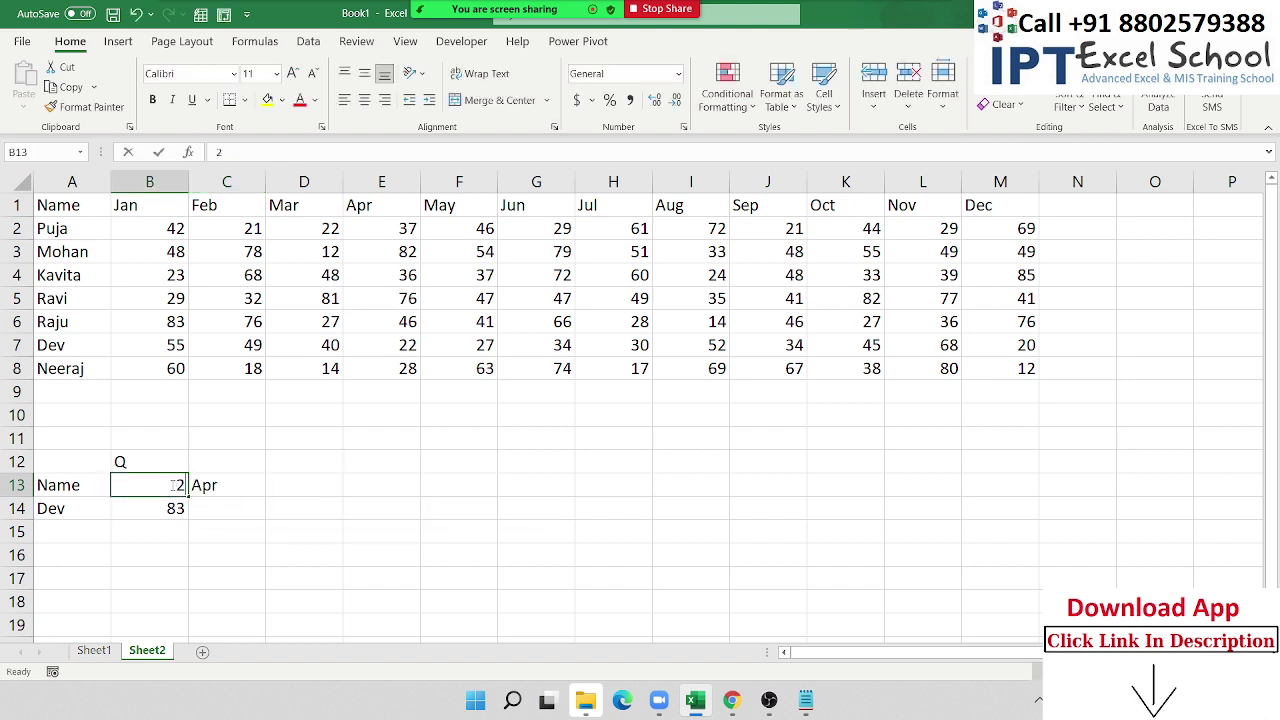
text(1)
key(Return)
double_click(208, 476)
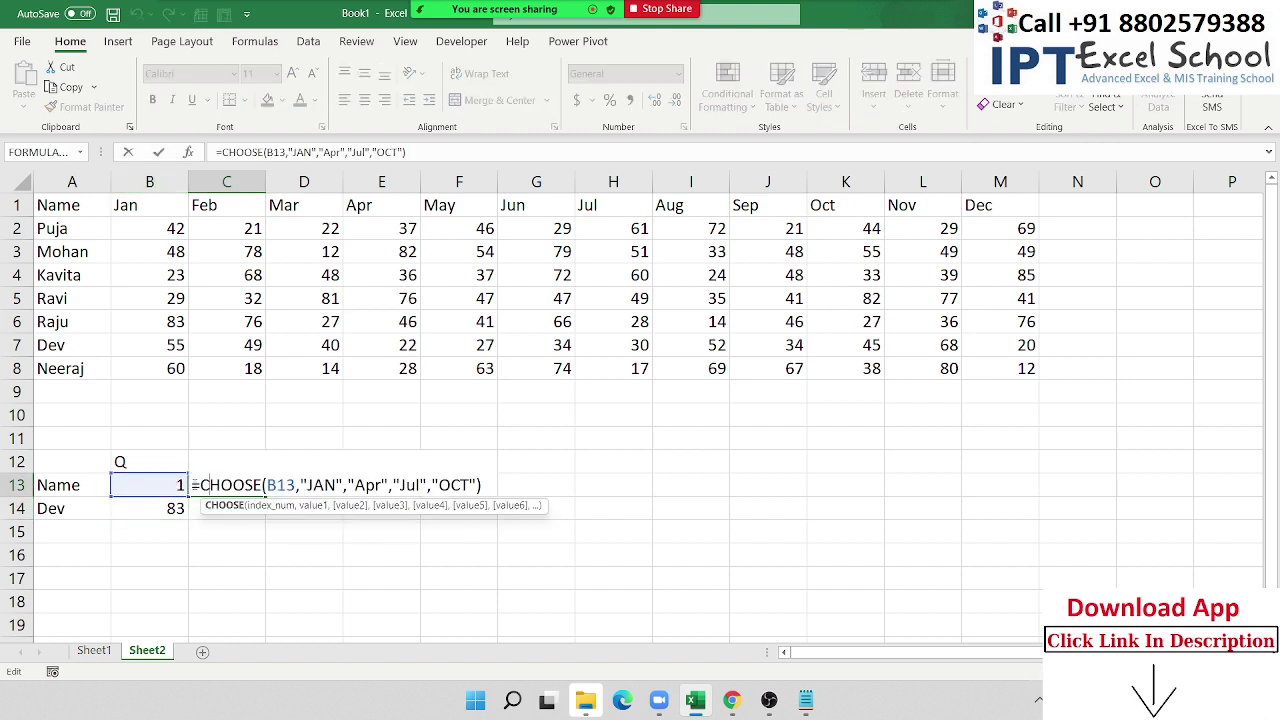
click(314, 505)
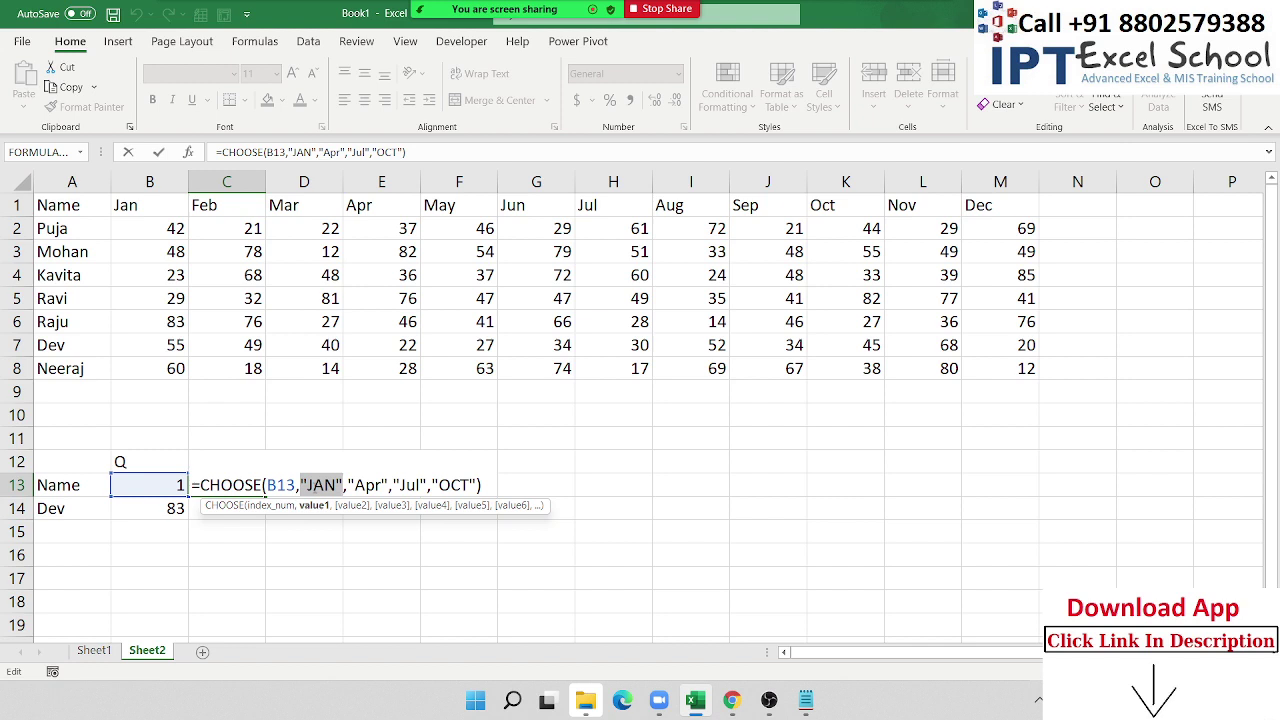
Set the quarter number in B13 to 2 and inspect the arguments of the CHOOSE formula in C13.
key(Escape)
click(172, 478)
text(2)
key(Return)
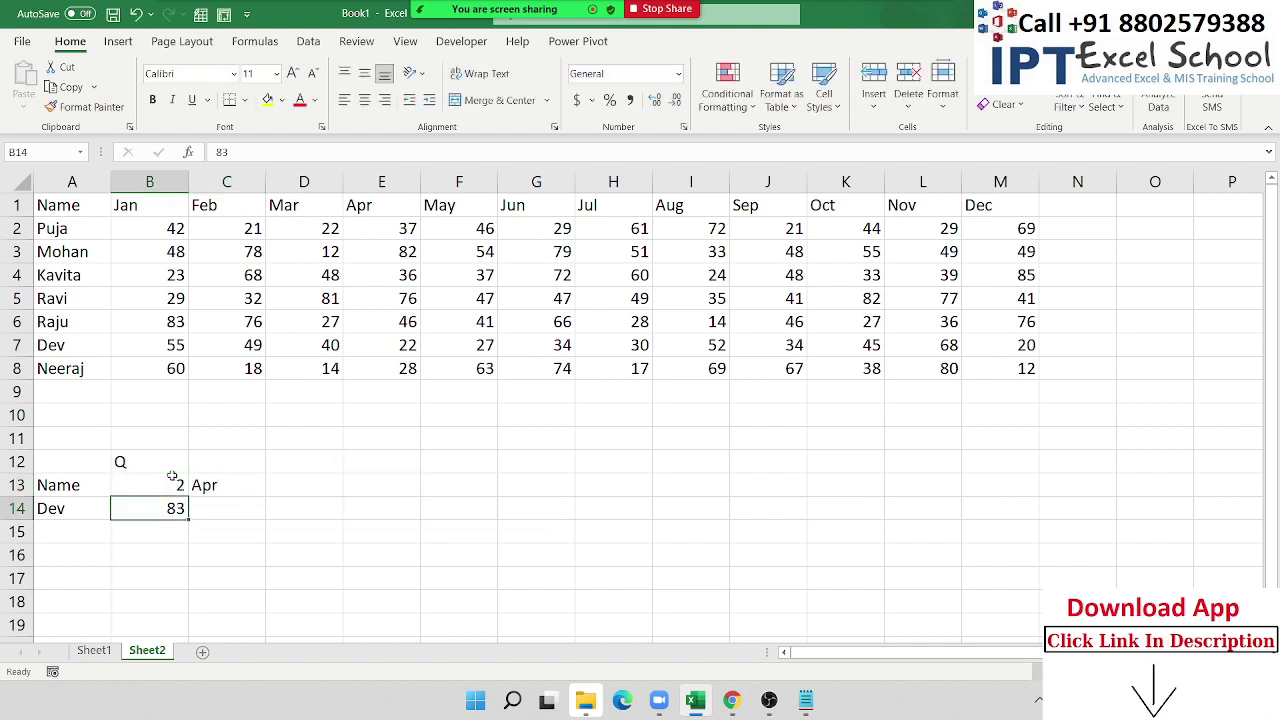
double_click(200, 486)
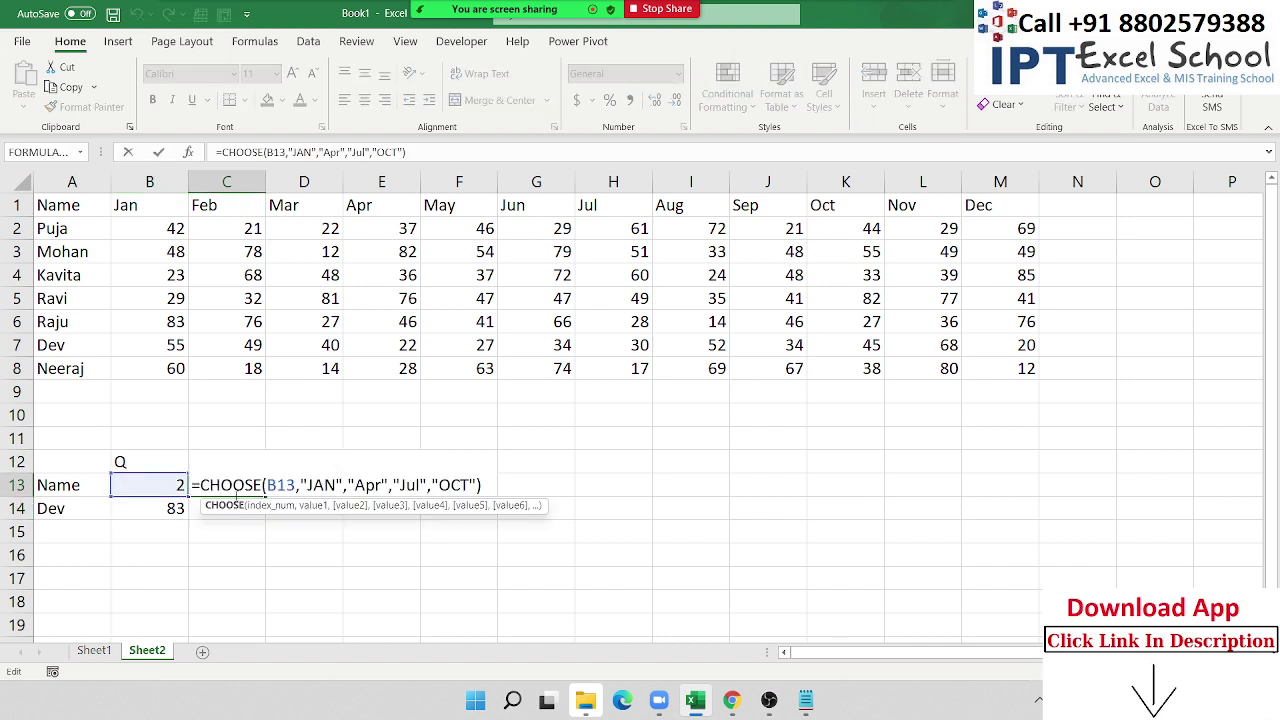
click(322, 485)
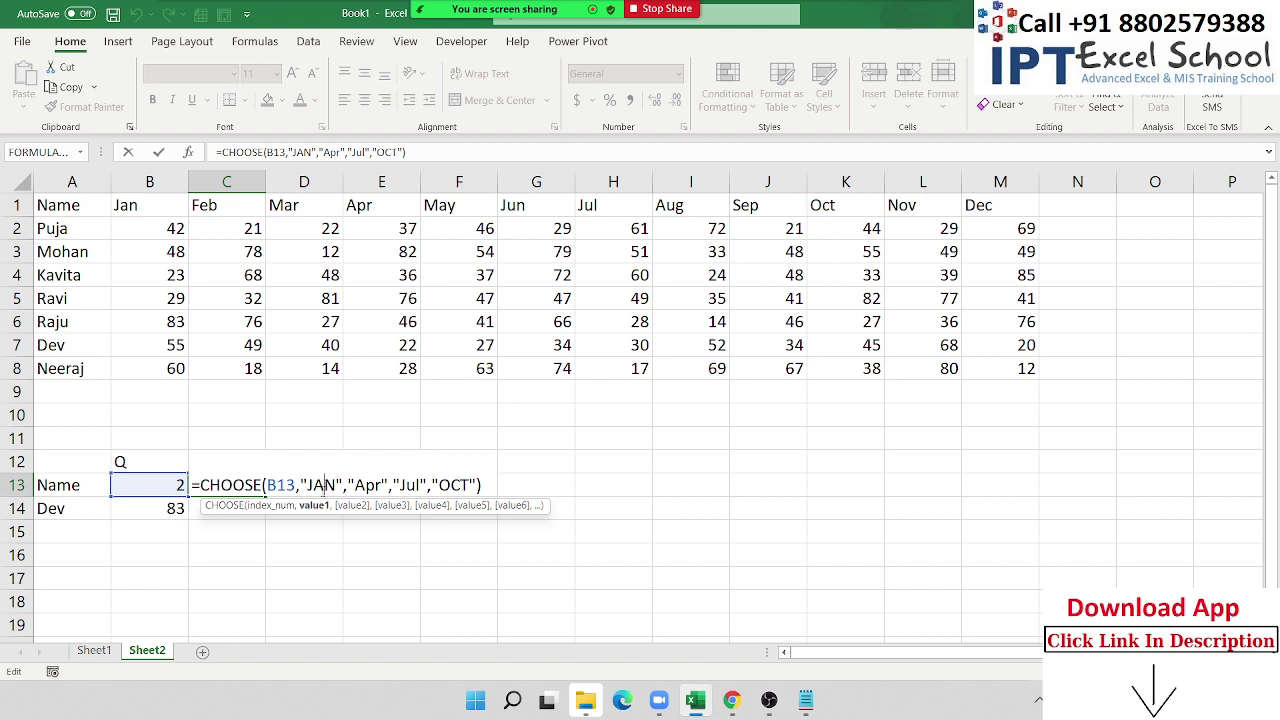
key(Right)
key(Right)
key(Right)
key(Right)
key(Right)
key(Return)
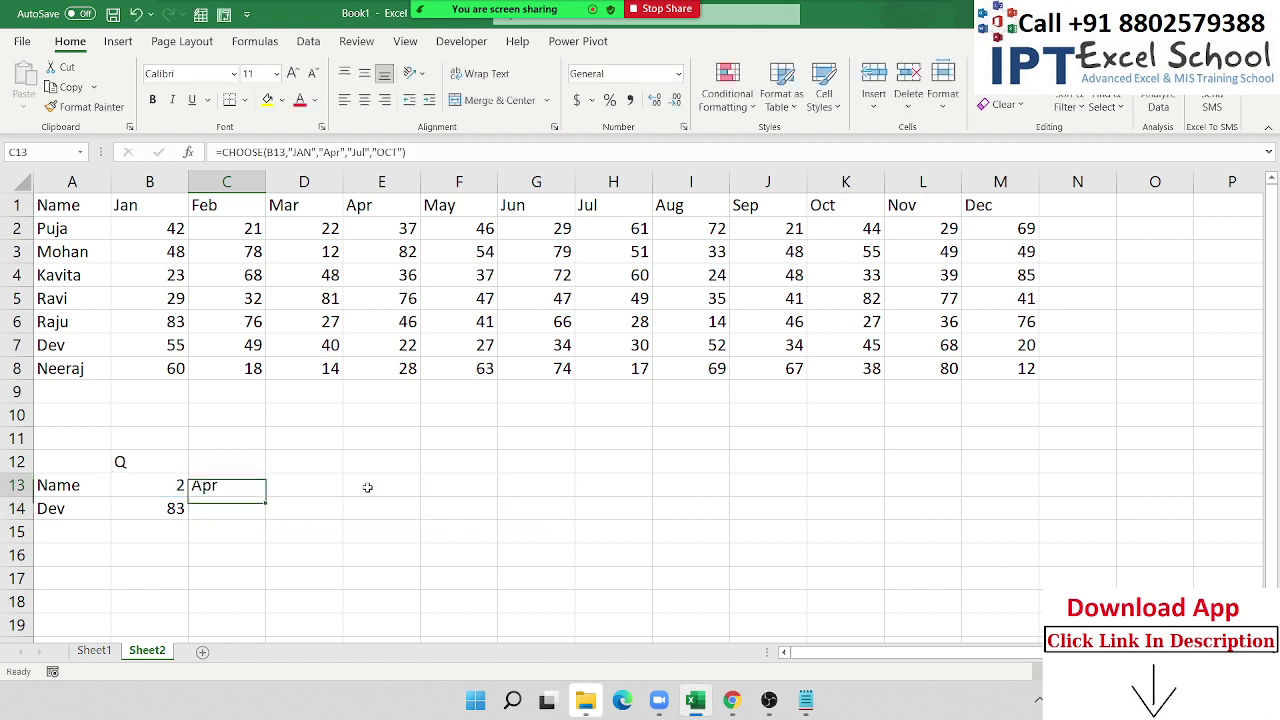
Set the quarter number in B13 to 3 and check the third value argument of the CHOOSE formula in C13.
key(Up)
key(Left)
text(3)
key(Return)
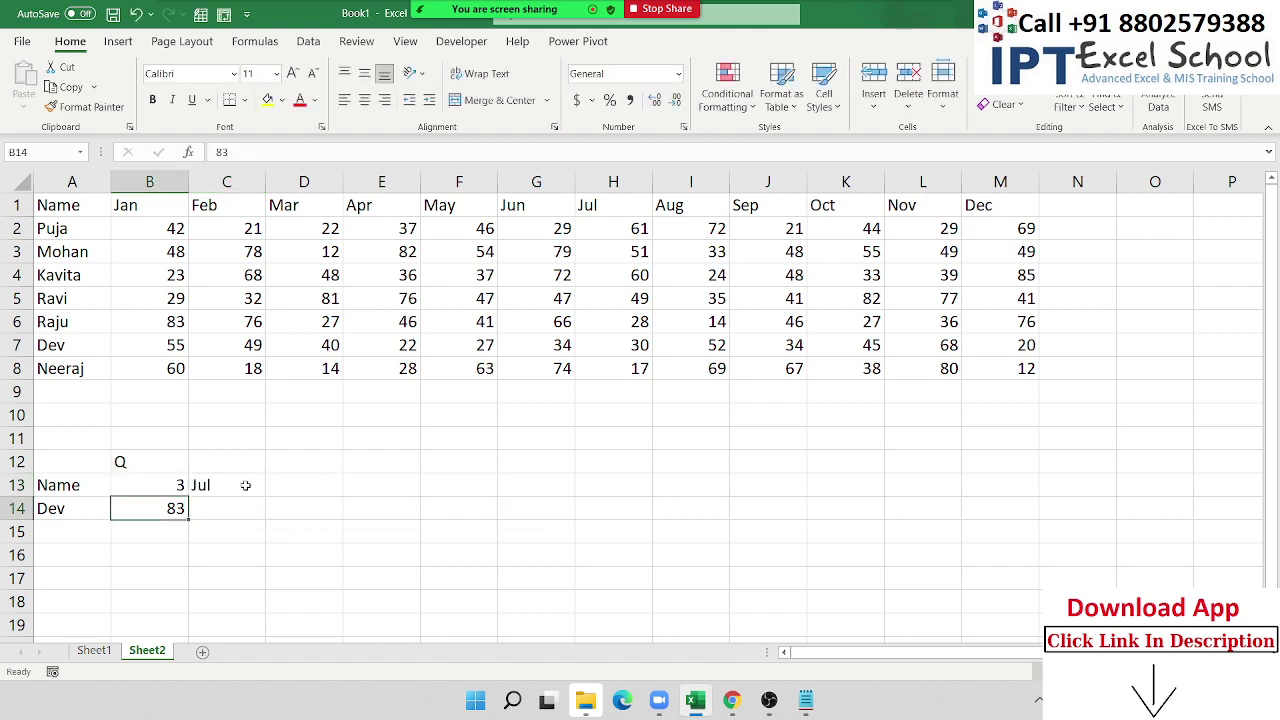
double_click(246, 486)
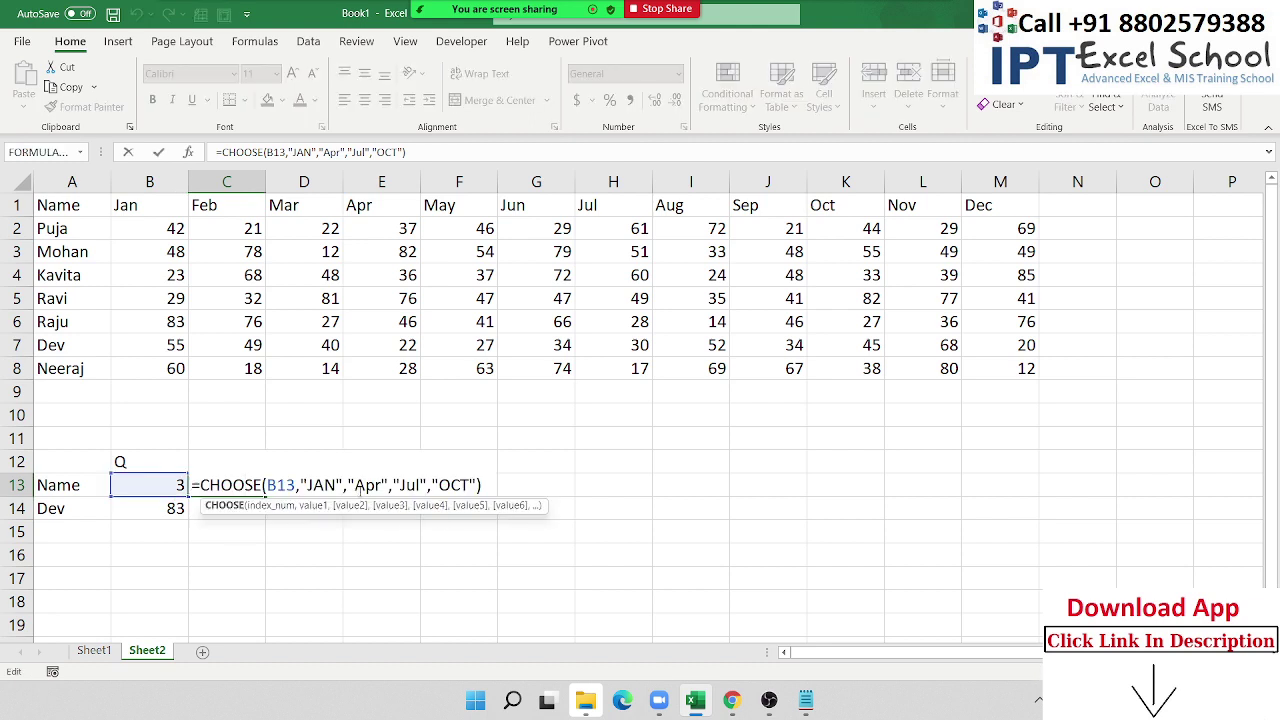
click(313, 485)
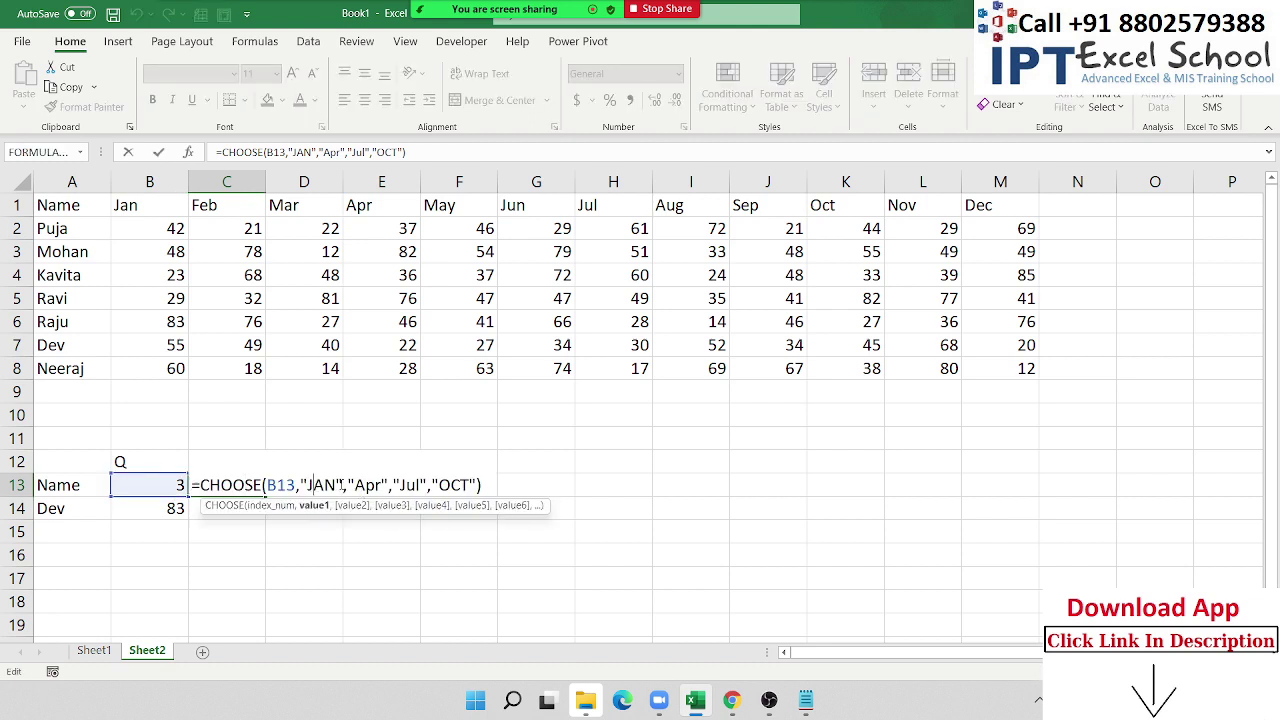
click(408, 485)
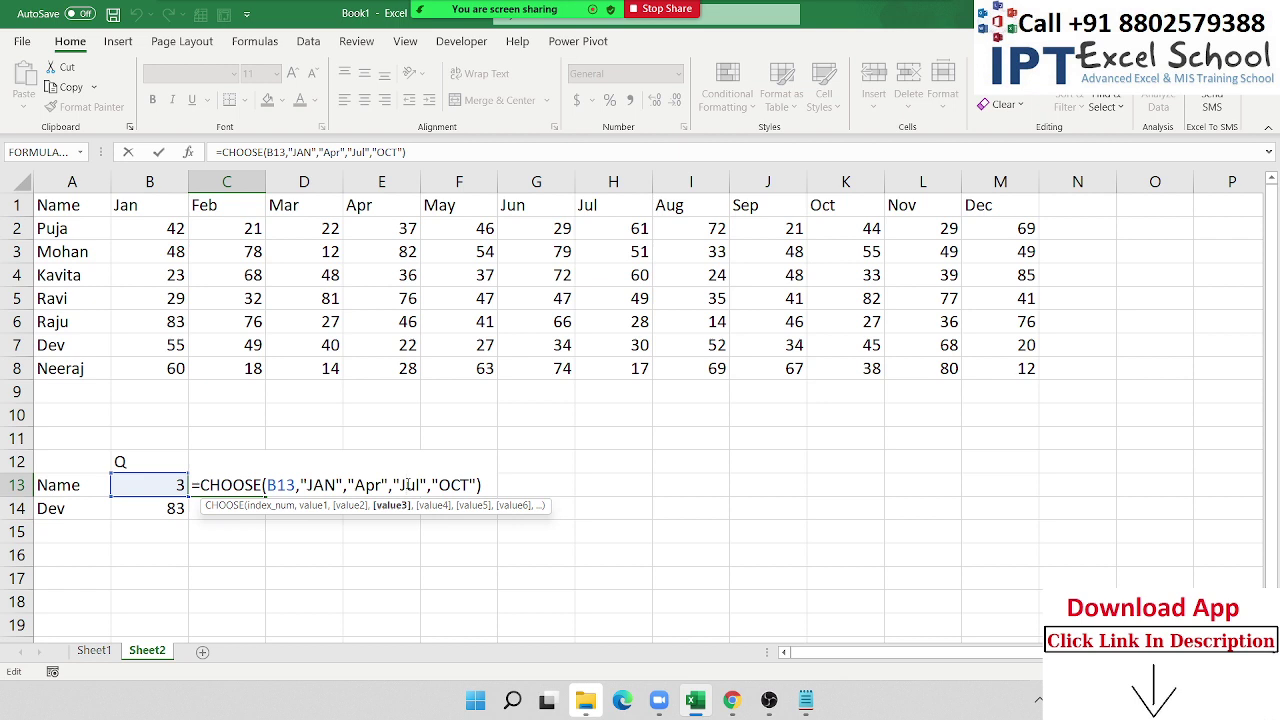
key(Return)
Enter =MATCH(C13,1:1,0) in D13 to find the column position of the quarter's starting month in row 1.
key(Up)
key(Right)
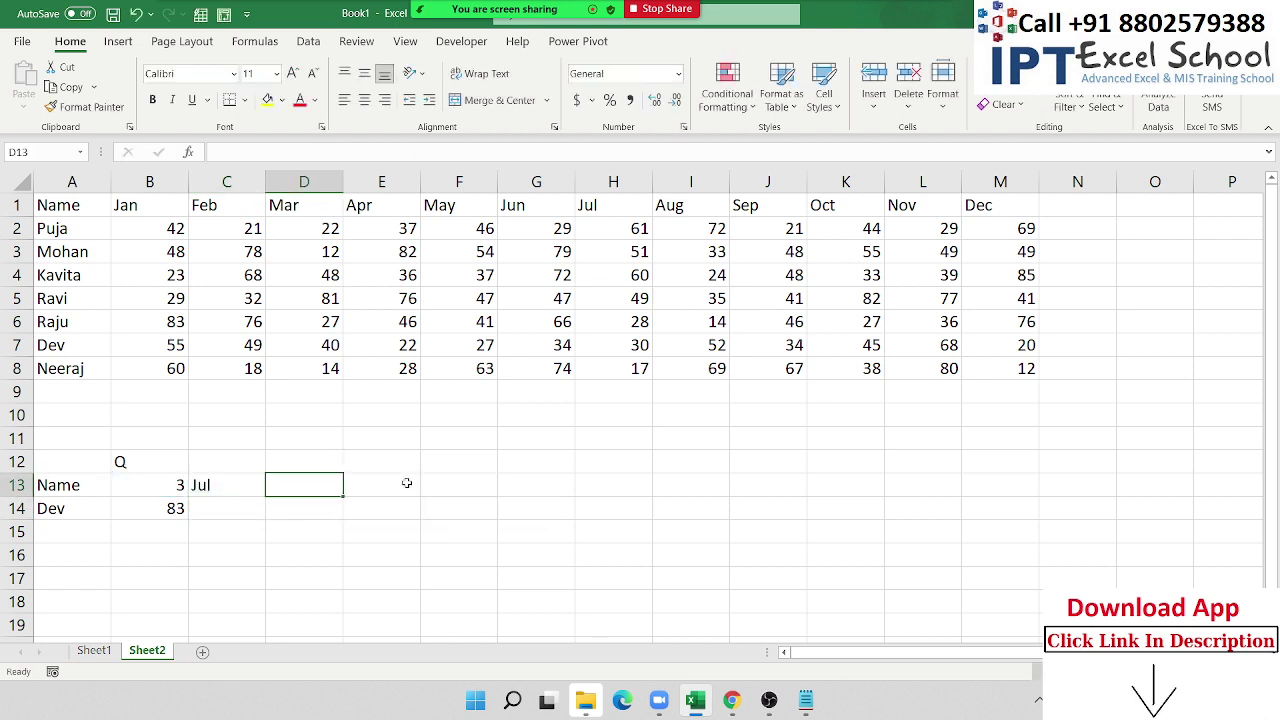
text(=mat)
key(Tab)
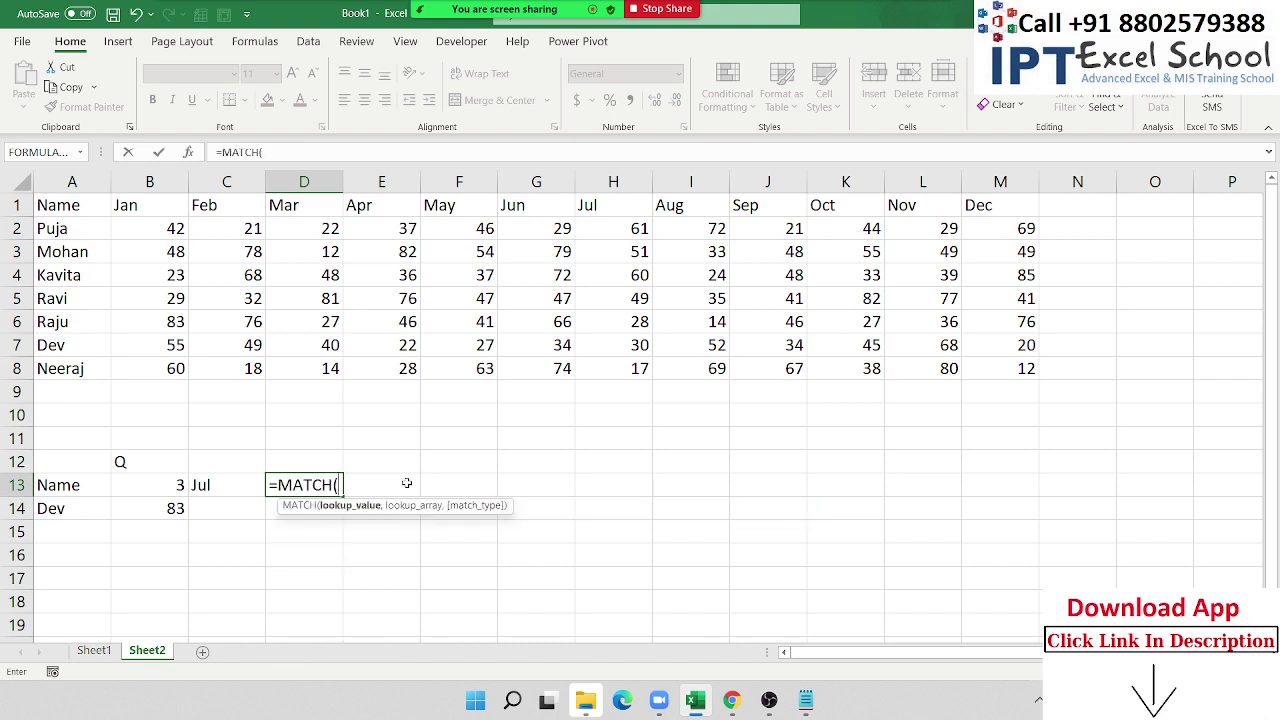
key(Left)
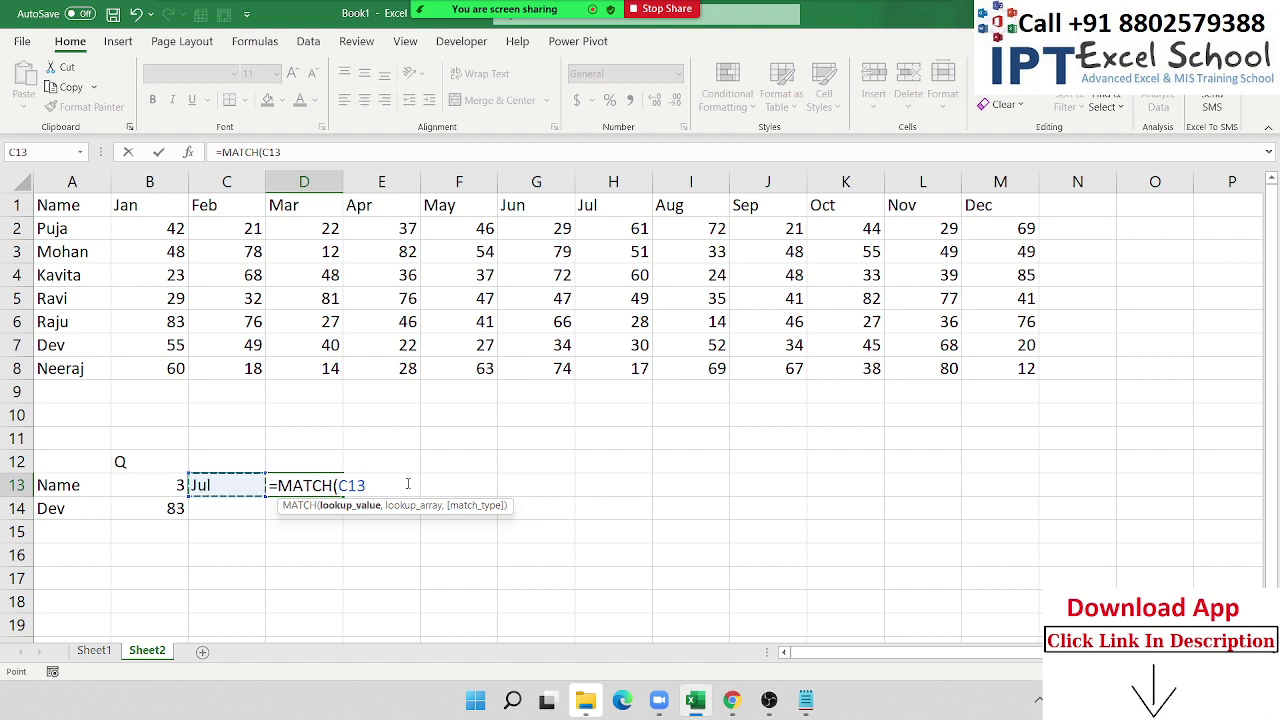
text(,)
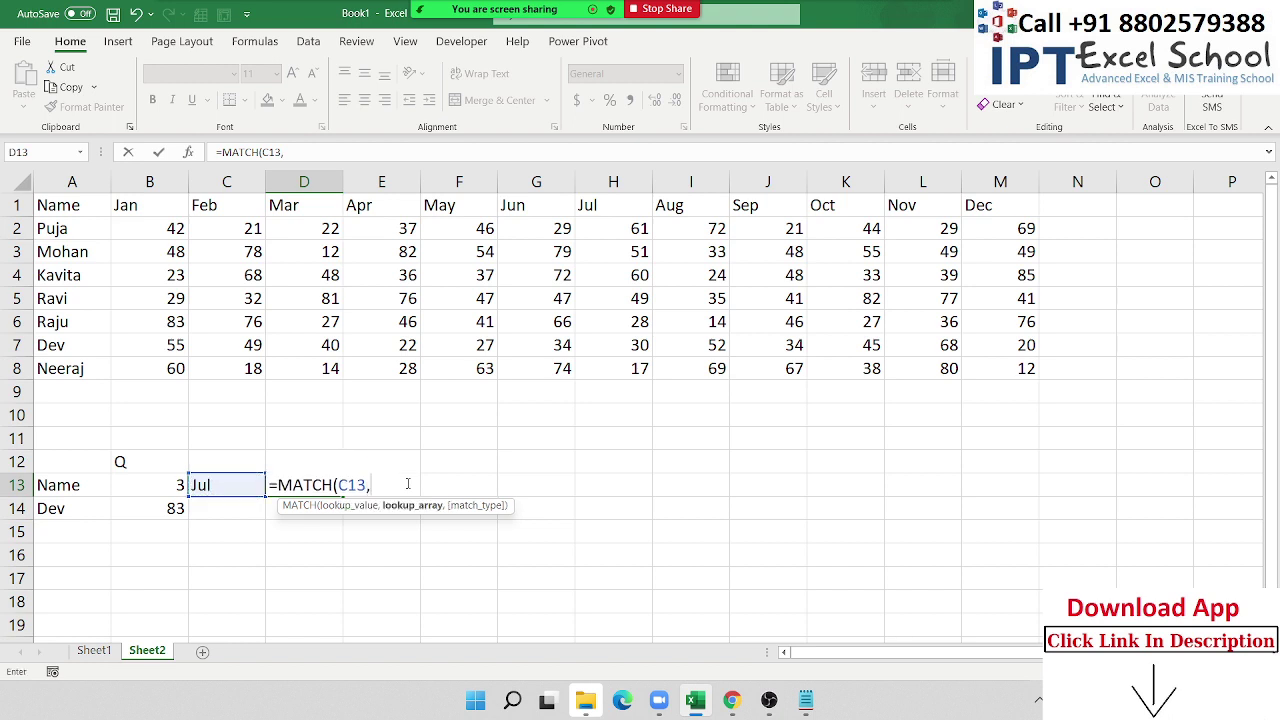
click(20, 204)
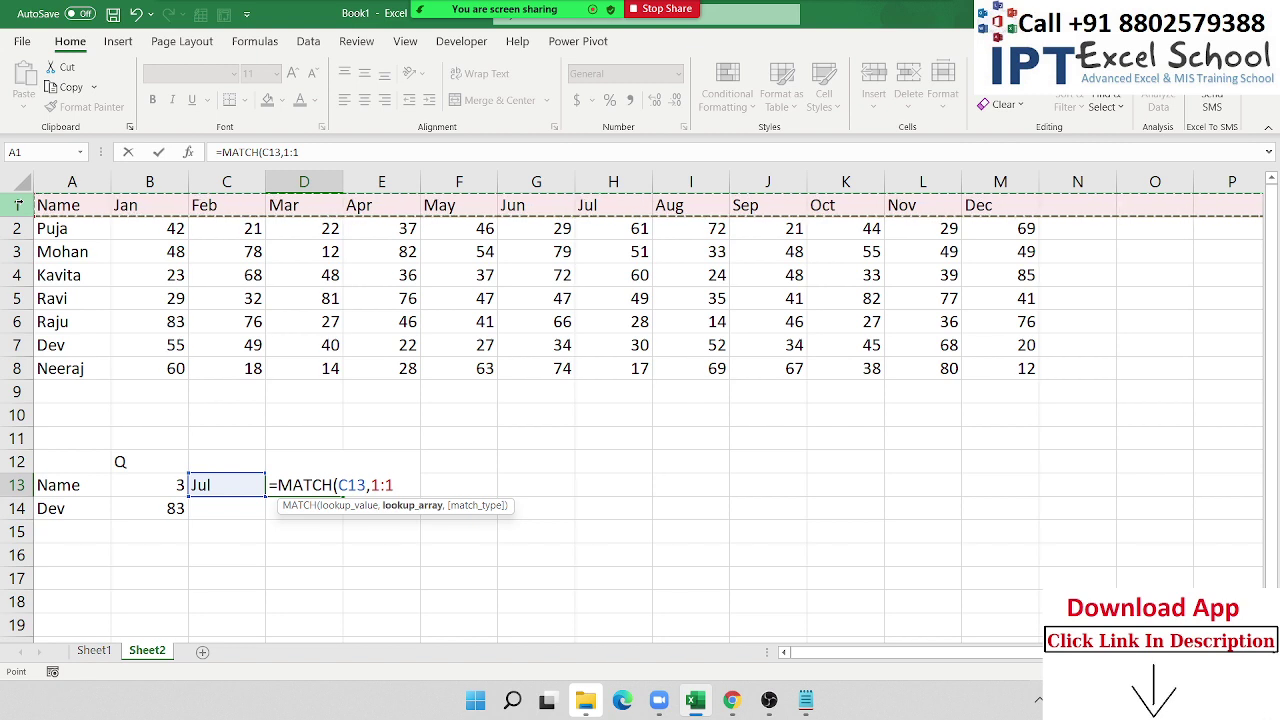
text(,0)
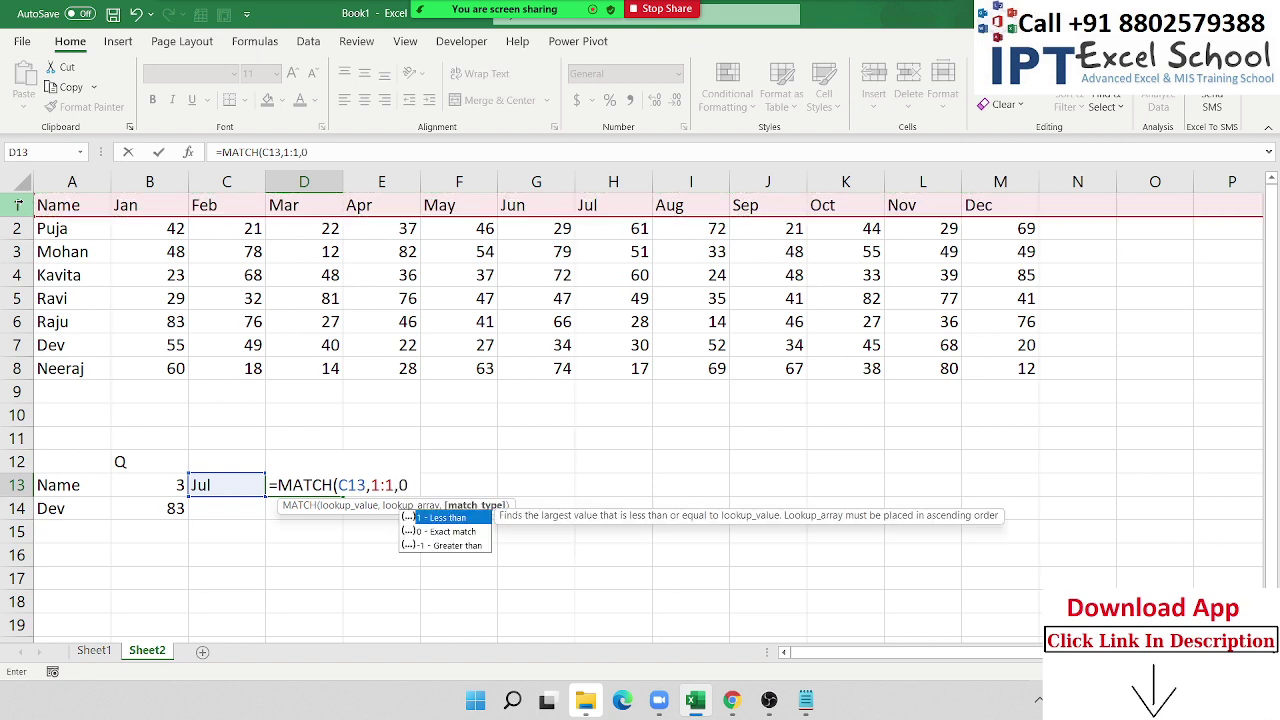
text())
key(Return)
key(Up)
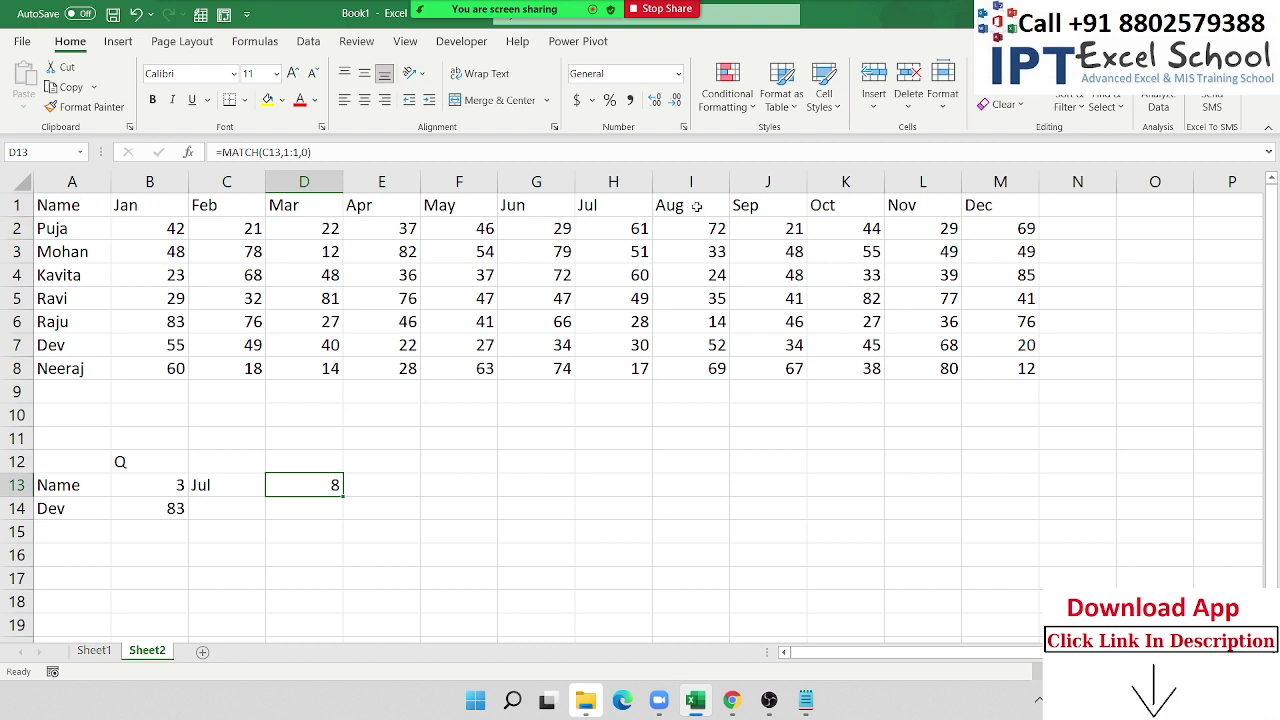
Count the header cells in row 1 from Name in A1 across to Jul to verify the MATCH position.
click(70, 206)
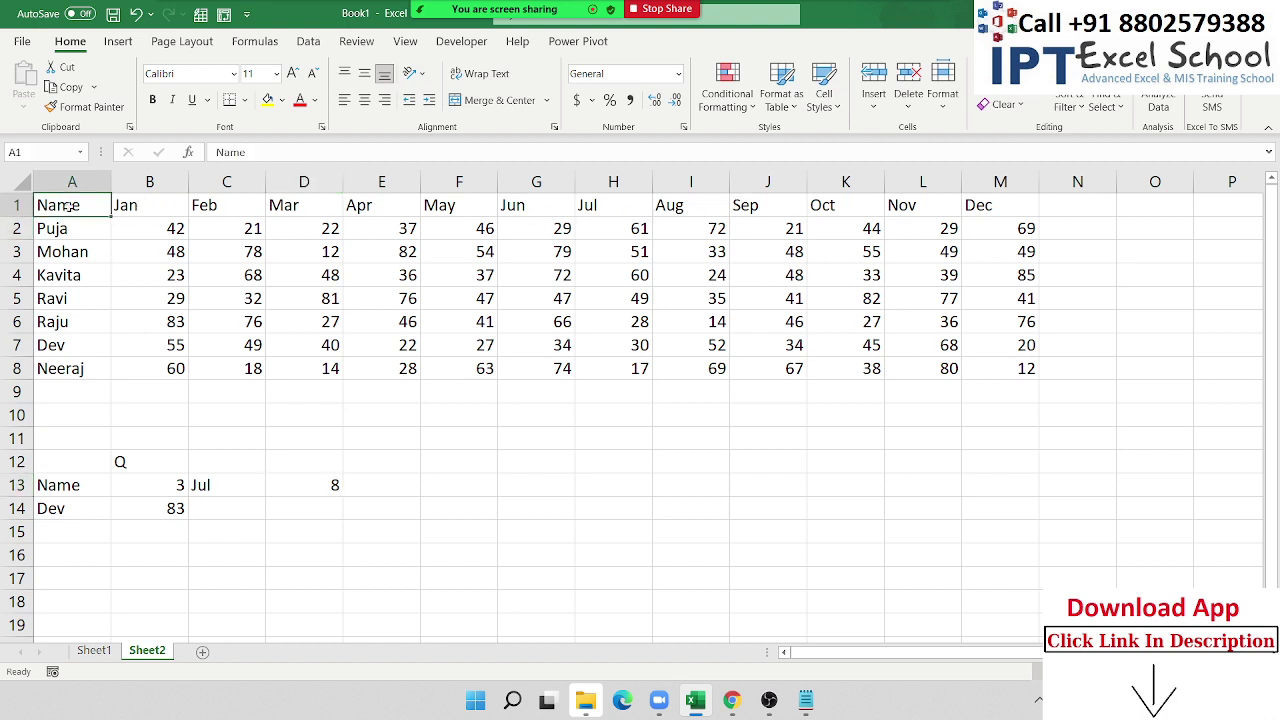
key(Right)
key(Right)
key(Right)
key(Right)
key(Right)
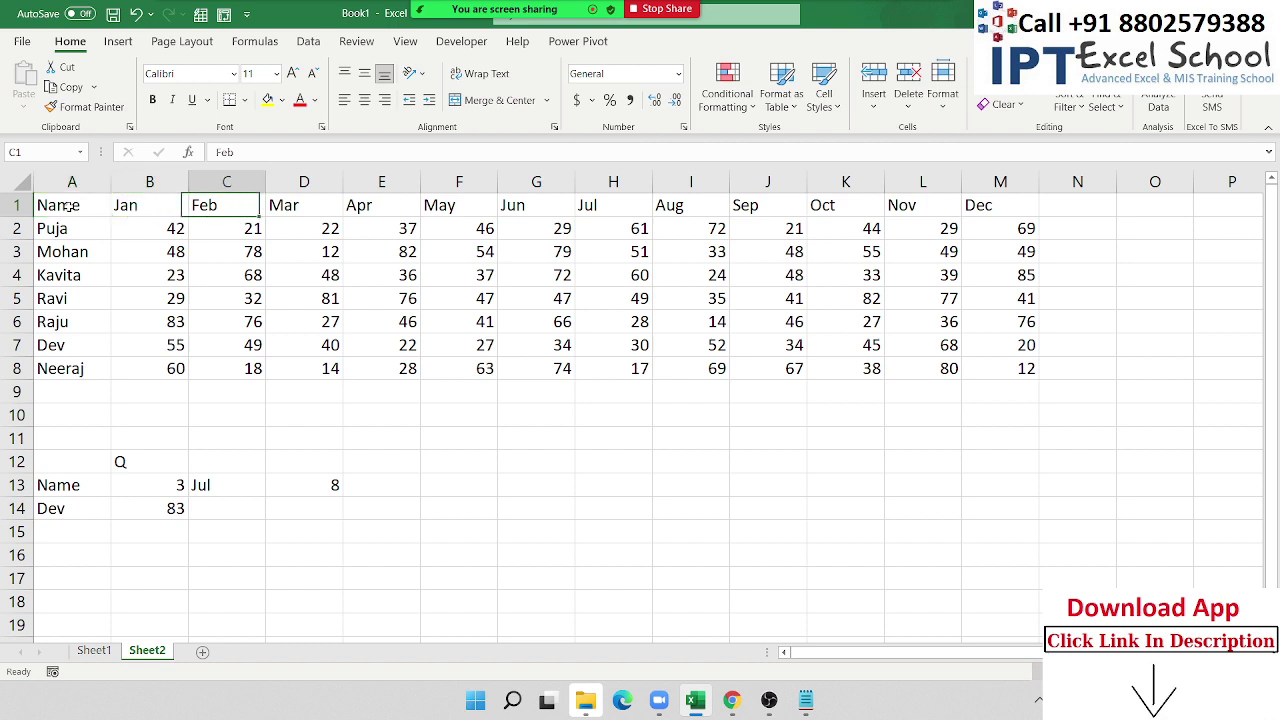
key(Right)
key(Right)
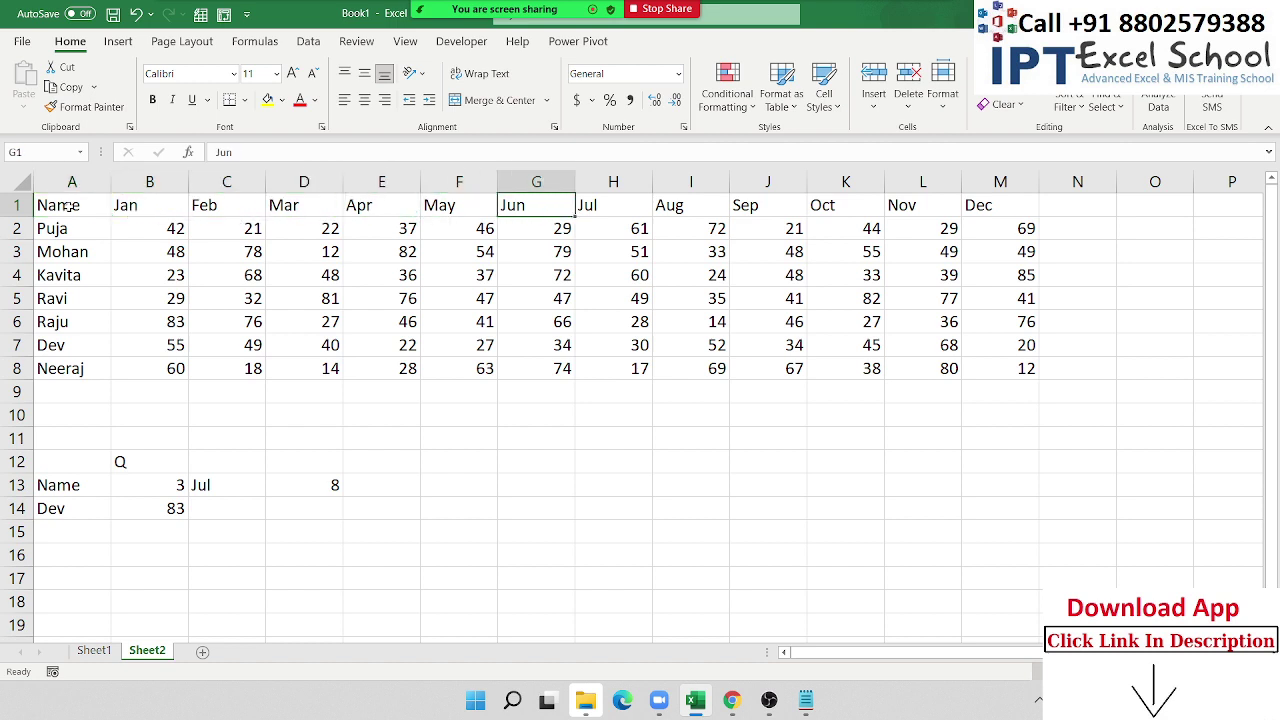
key(Down)
key(Up)
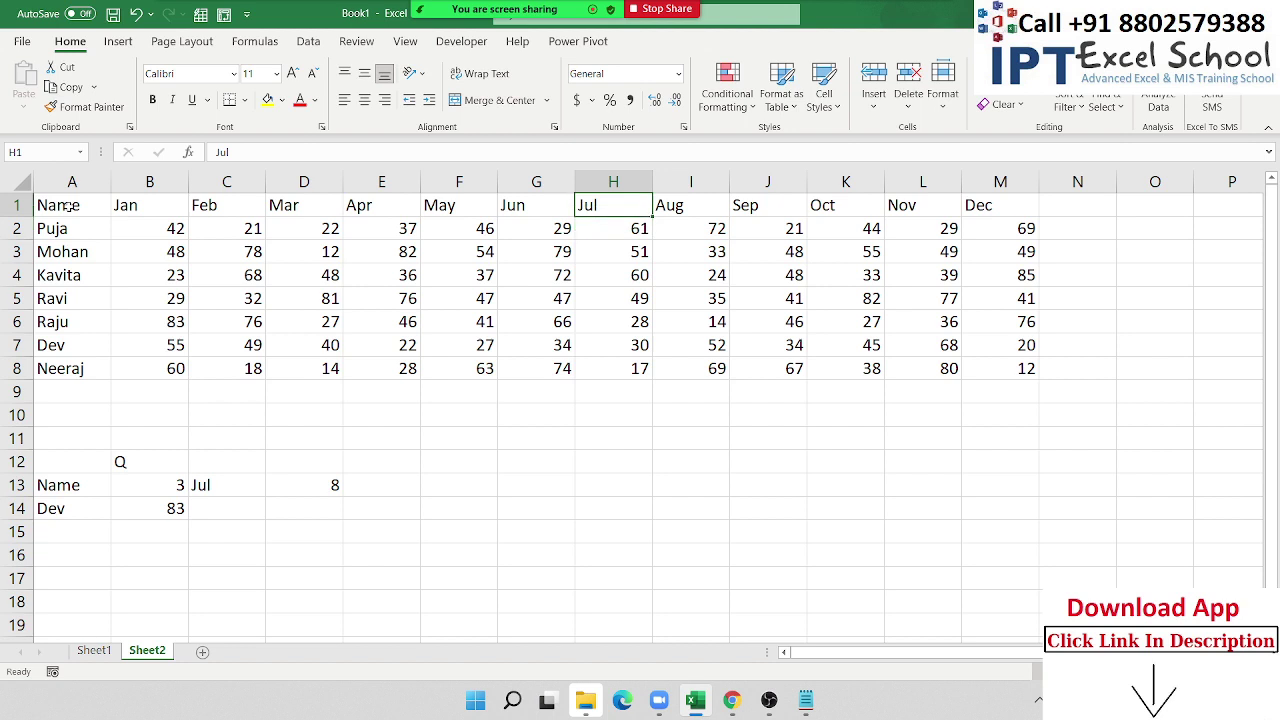
Replace the value in B14 with =MATCH(A14,A1:A8,0) to find the row position of the name in A14.
click(143, 515)
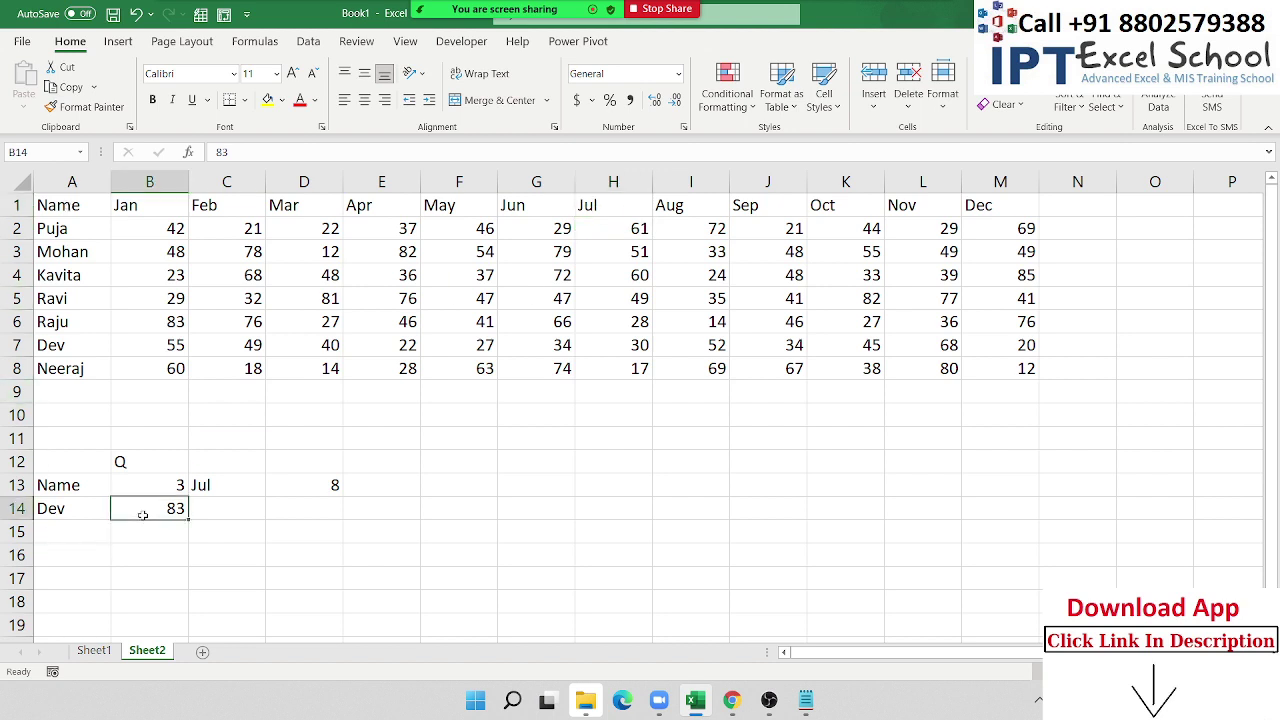
text(=mat)
key(Tab)
key(Left)
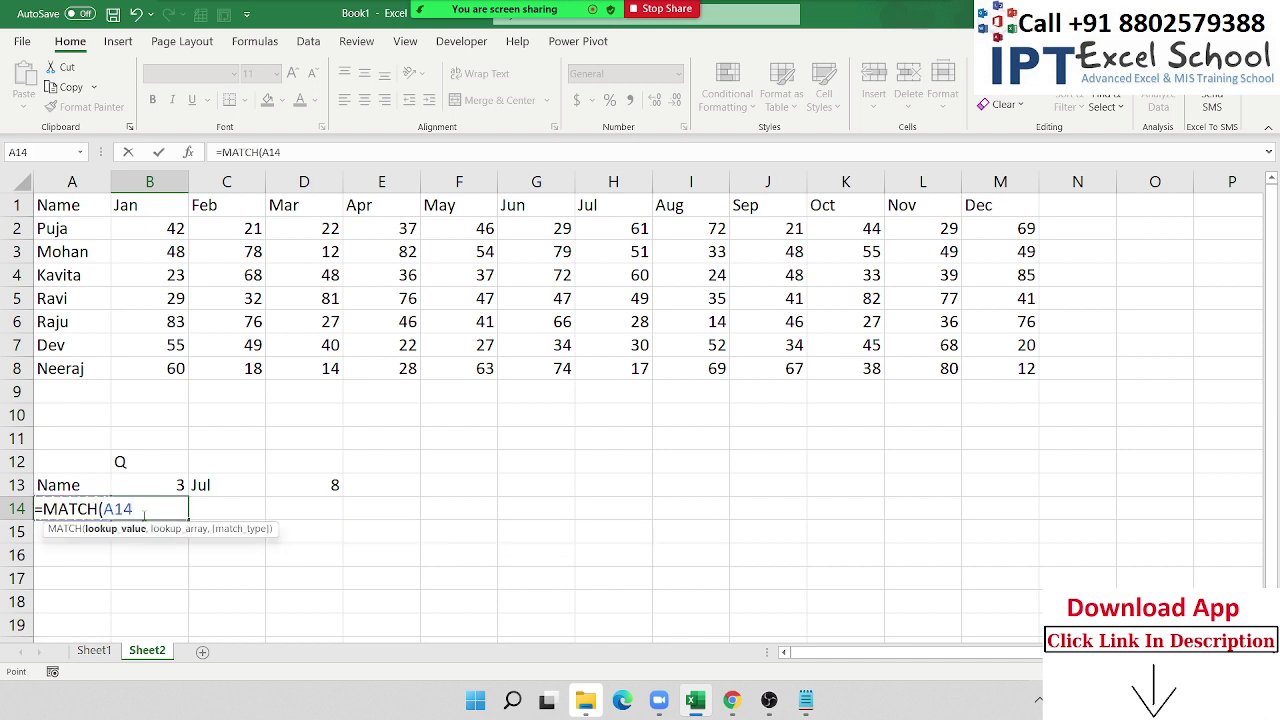
text(,)
drag(48, 366, 74, 180)
text(,0)
key(Return)
key(Up)
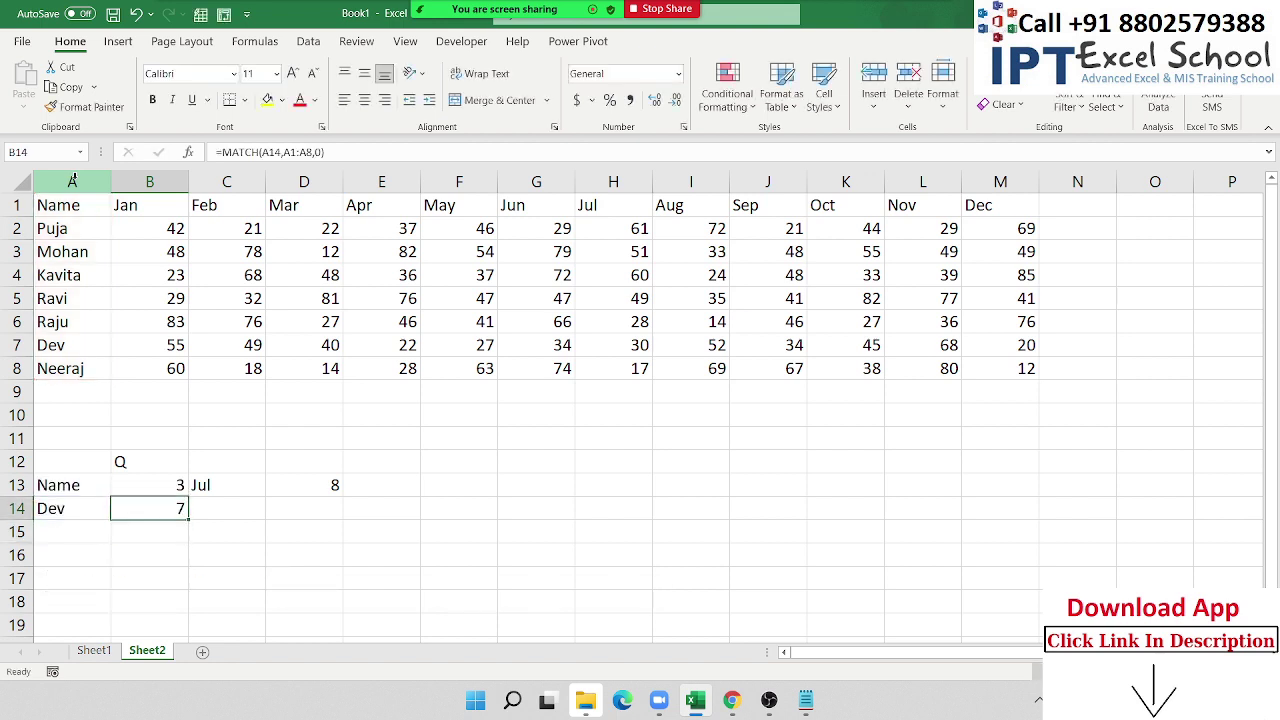
Review the cell references used by the MATCH formulas in B14 and D13.
key(F2)
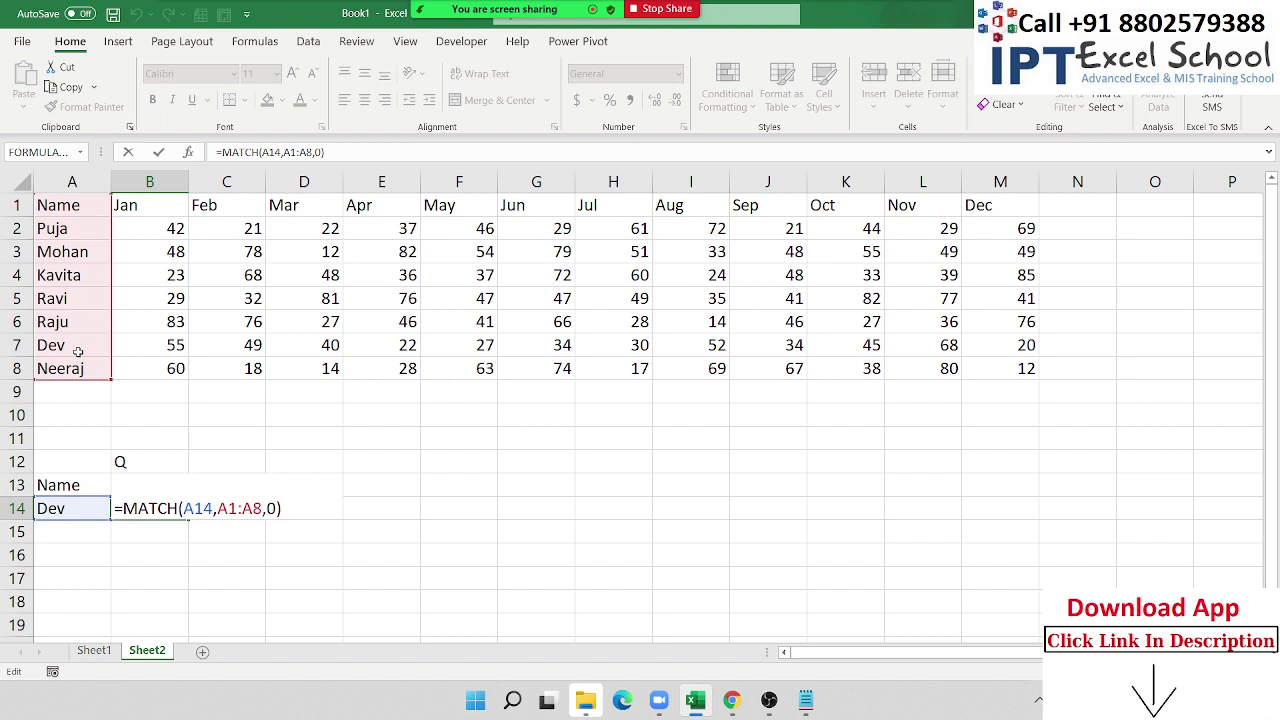
key(Escape)
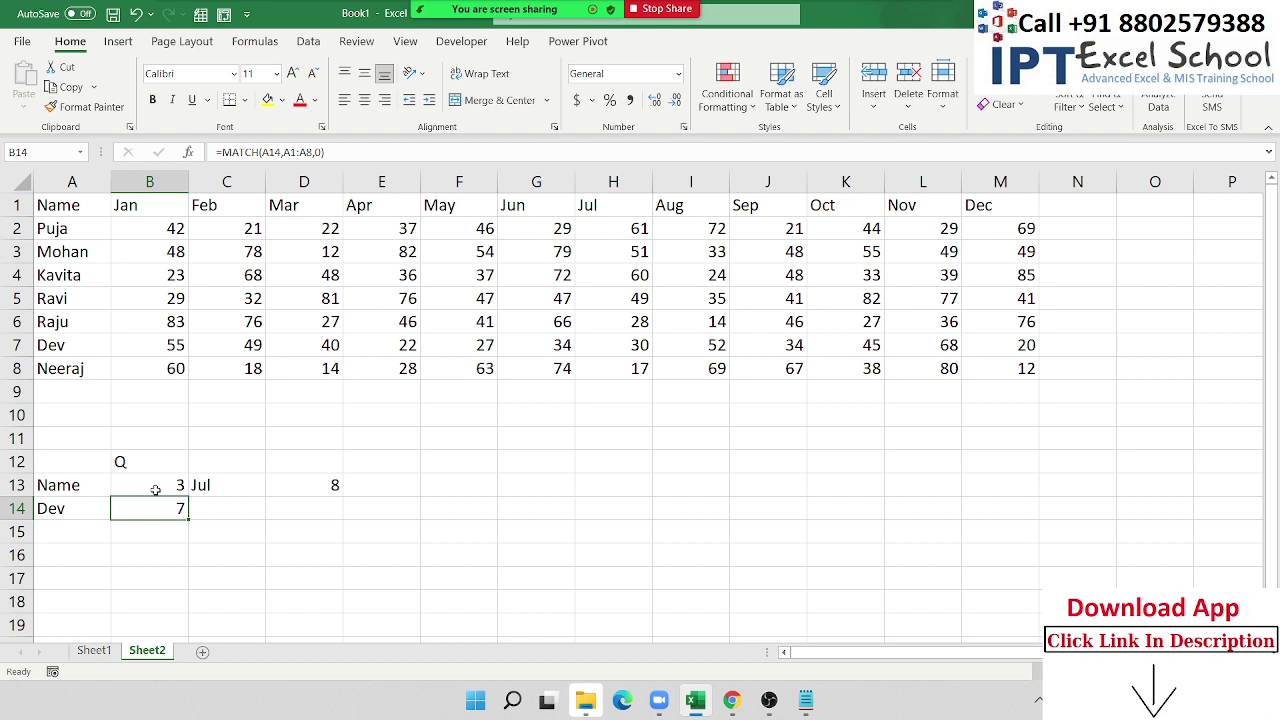
double_click(289, 490)
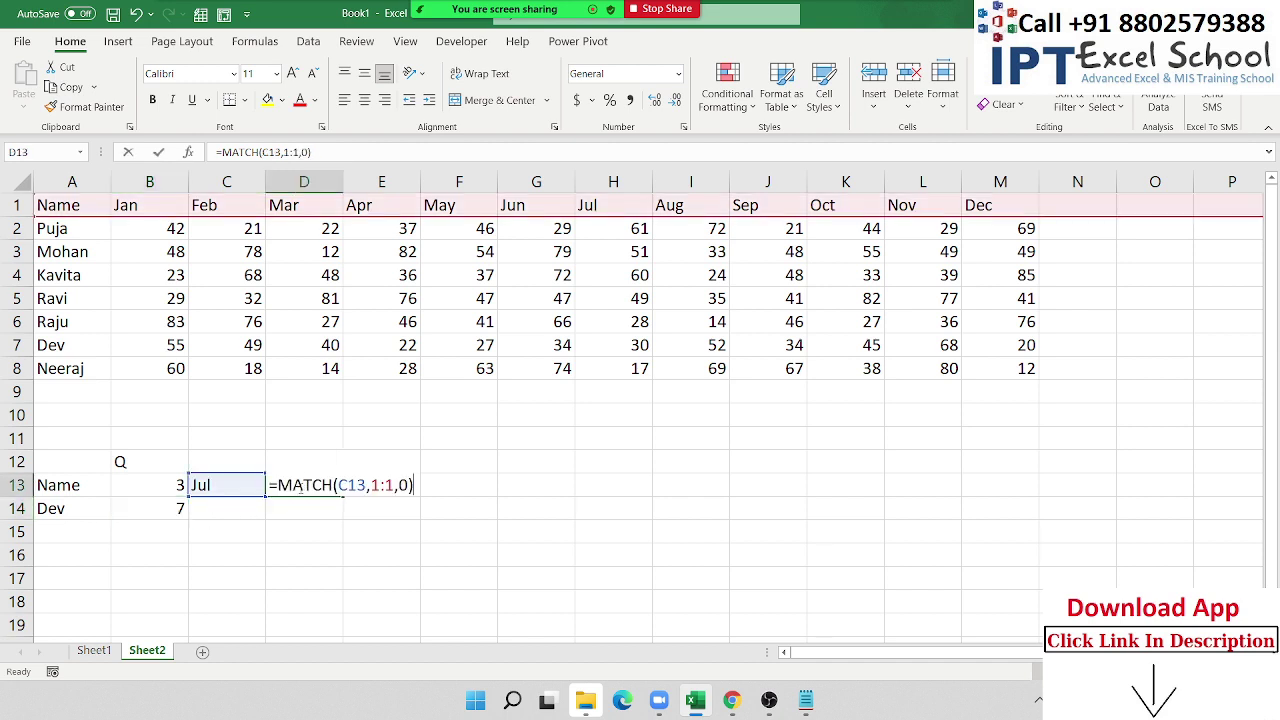
key(ctrl+Return)
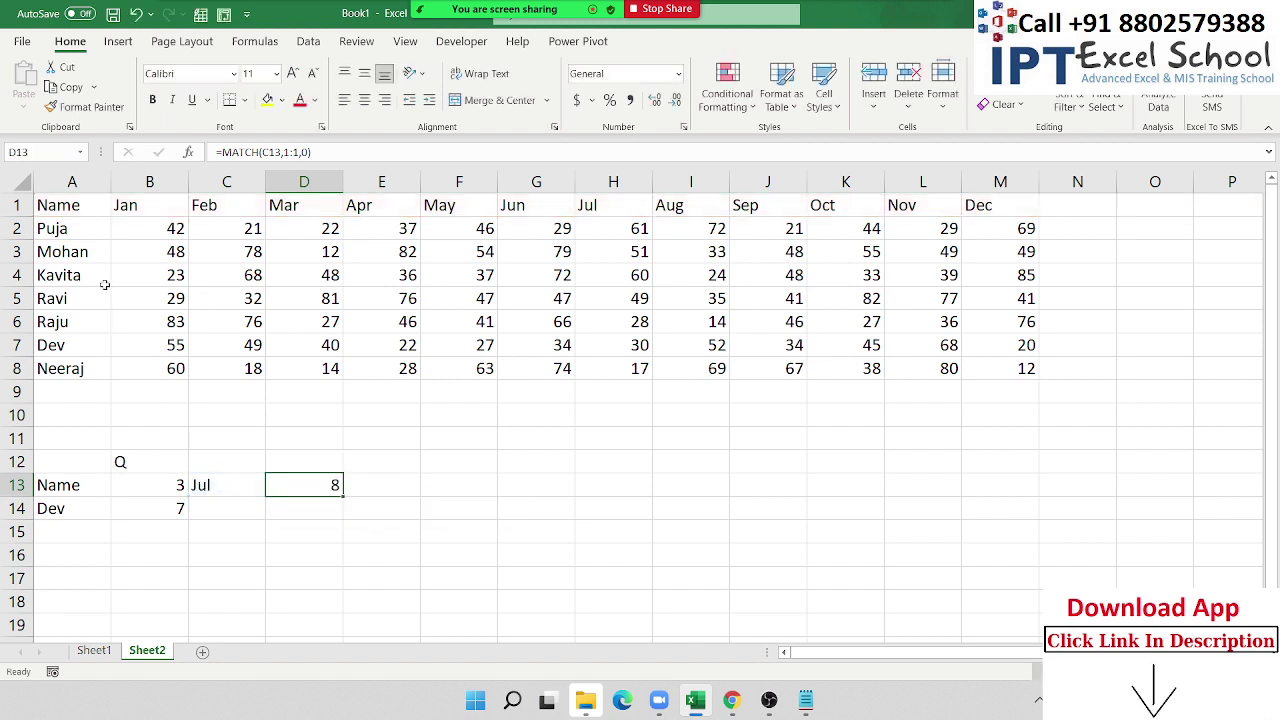
Trace the header row again from A1 to the Jul header in H1 to examine its column offset.
click(62, 204)
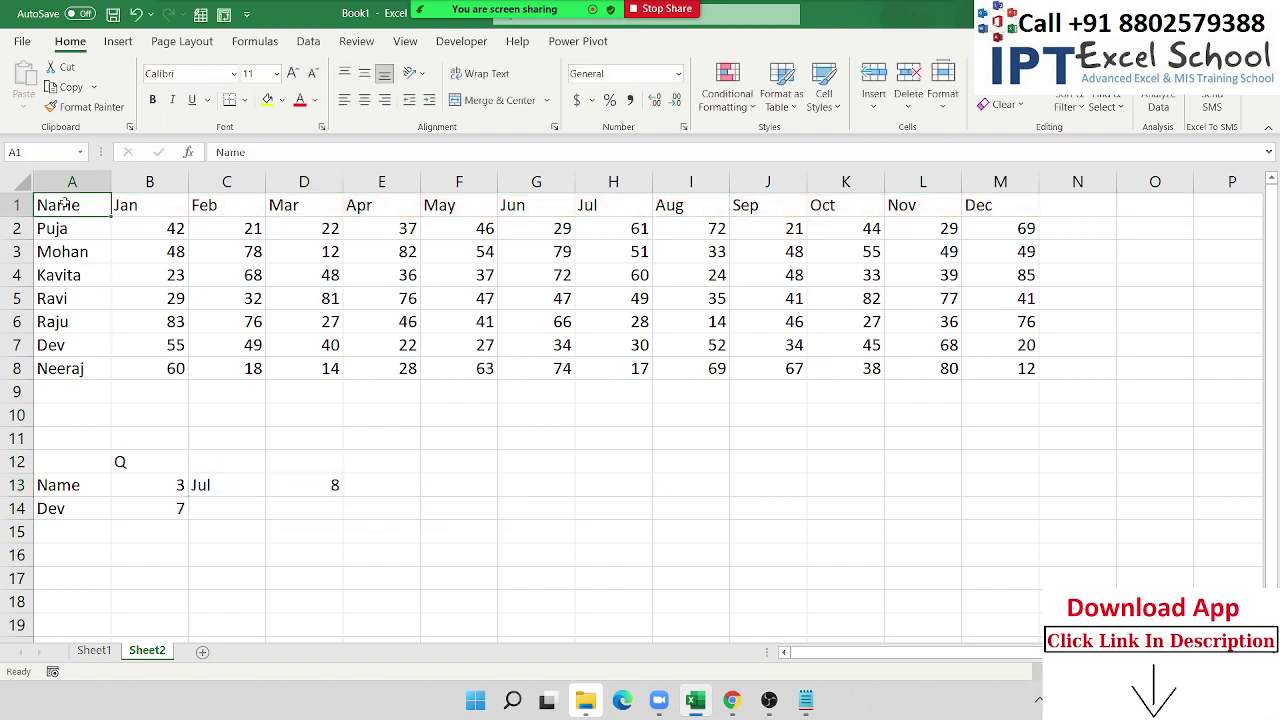
click(589, 203)
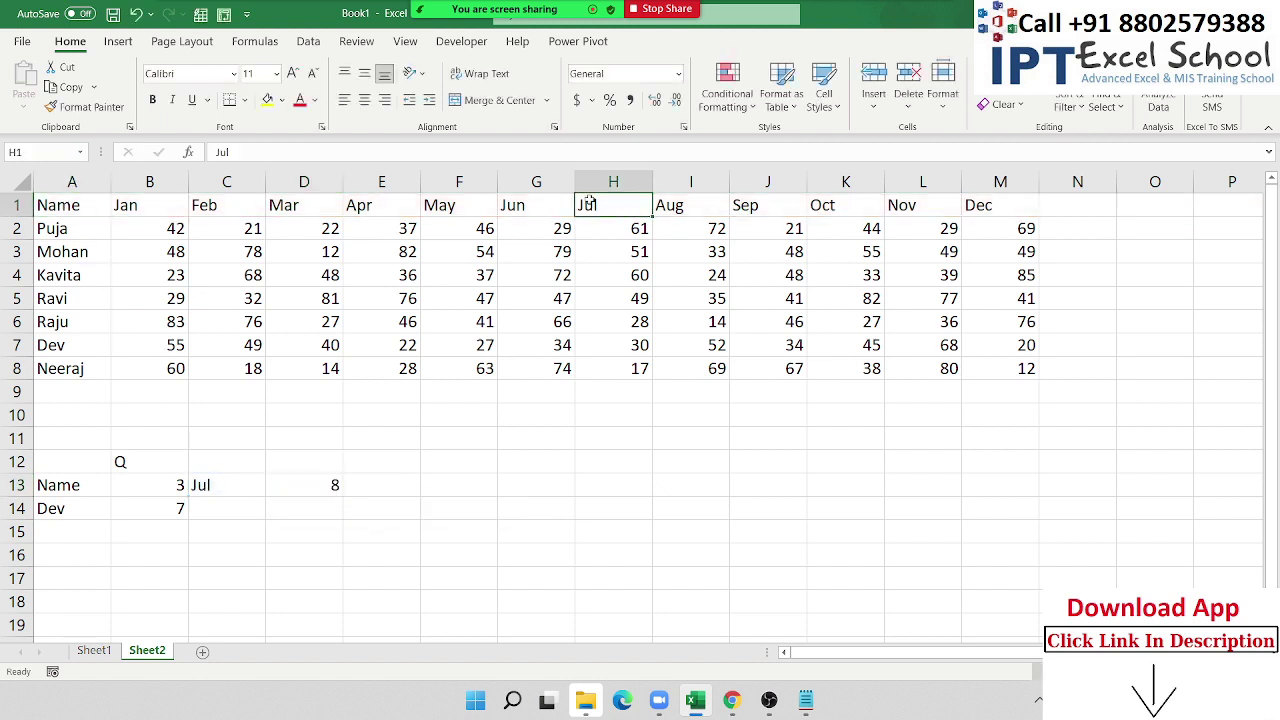
click(68, 203)
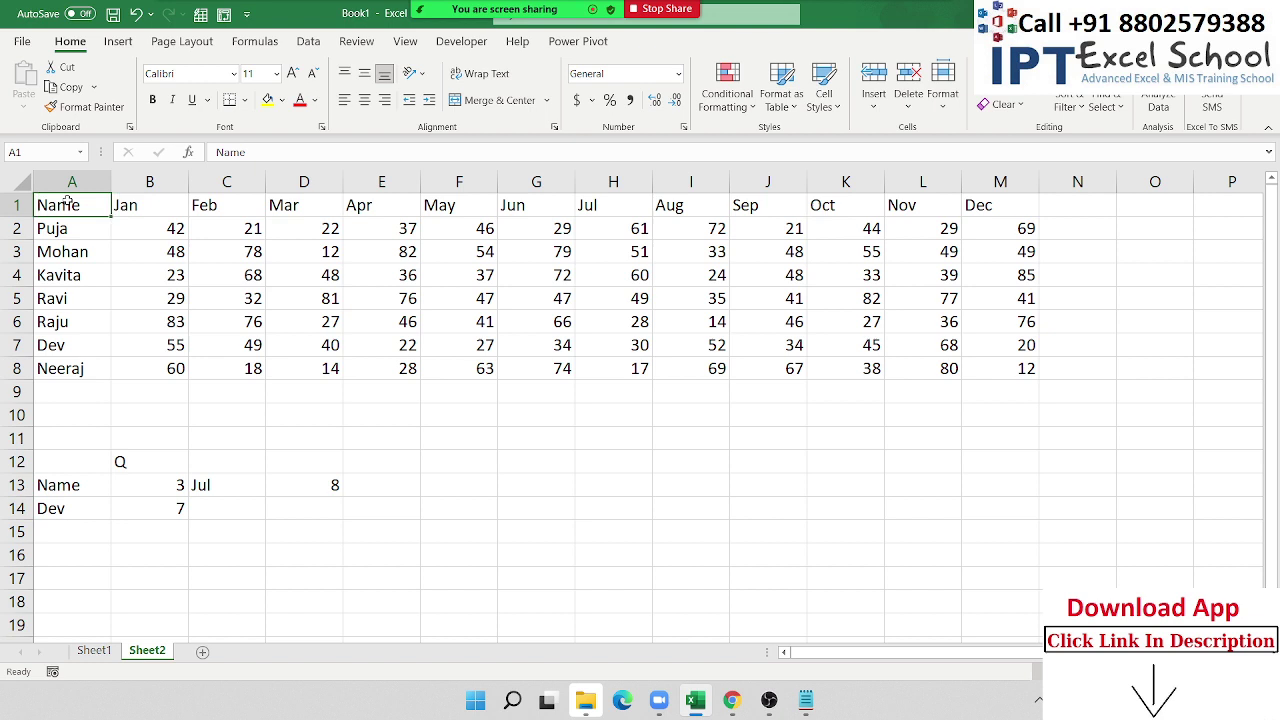
key(Right)
key(Right)
key(Right)
key(Right)
key(Right)
key(Right)
key(Right)
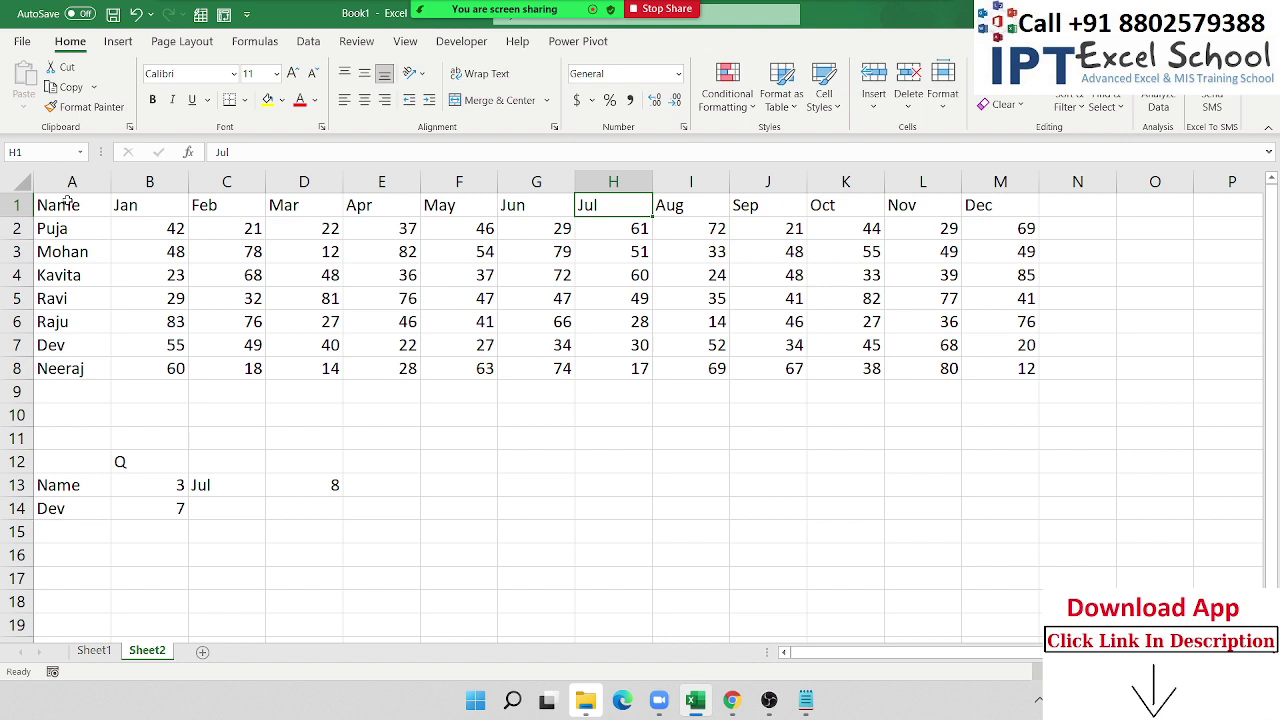
Step through the row 1 header cells between Name and Jul to examine the Jul column's position.
key(Left)
key(Left)
key(Left)
key(Left)
key(Left)
key(Left)
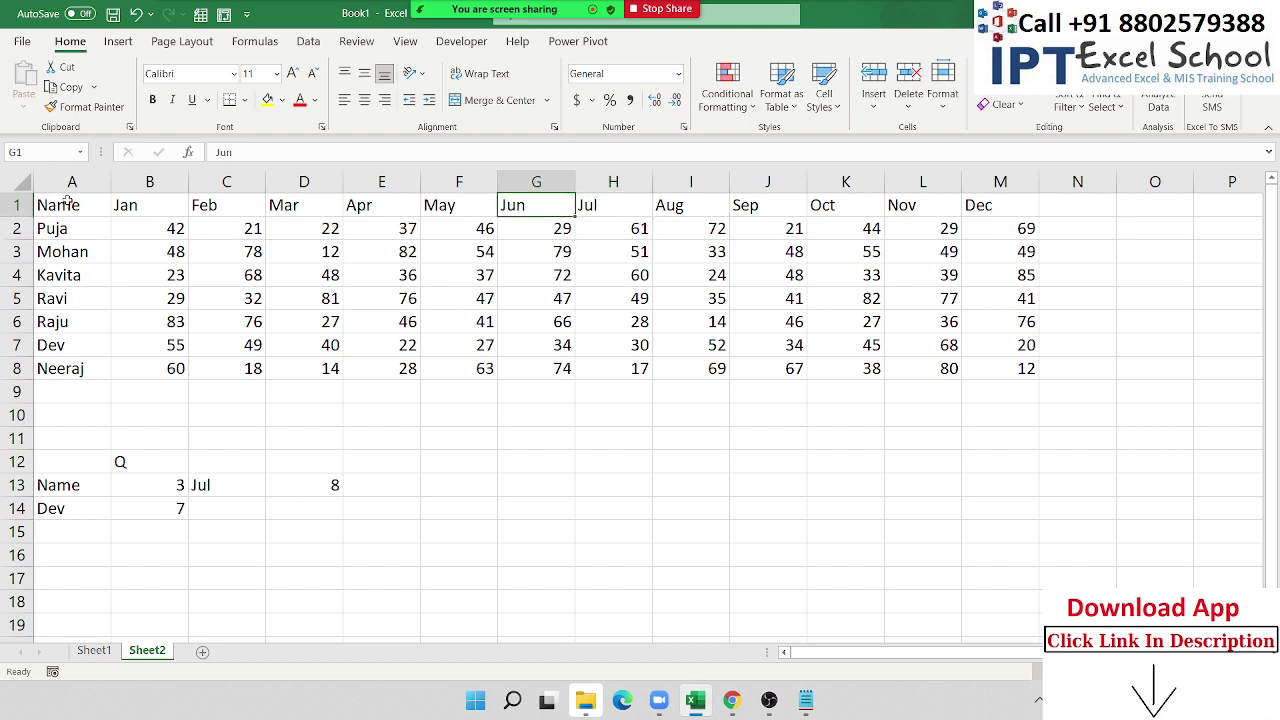
key(Right)
key(Right)
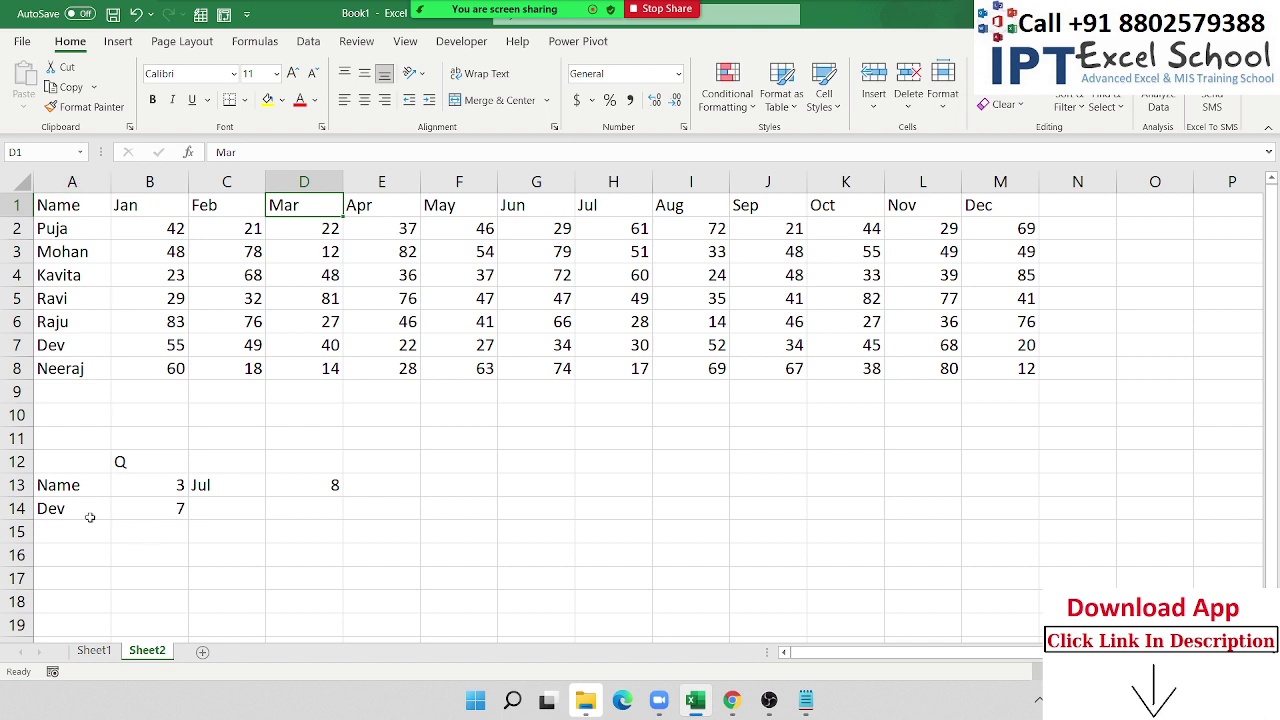
Count down the name column from A1 to A7 to check the row position of the name in A14.
drag(80, 207, 72, 346)
click(79, 206)
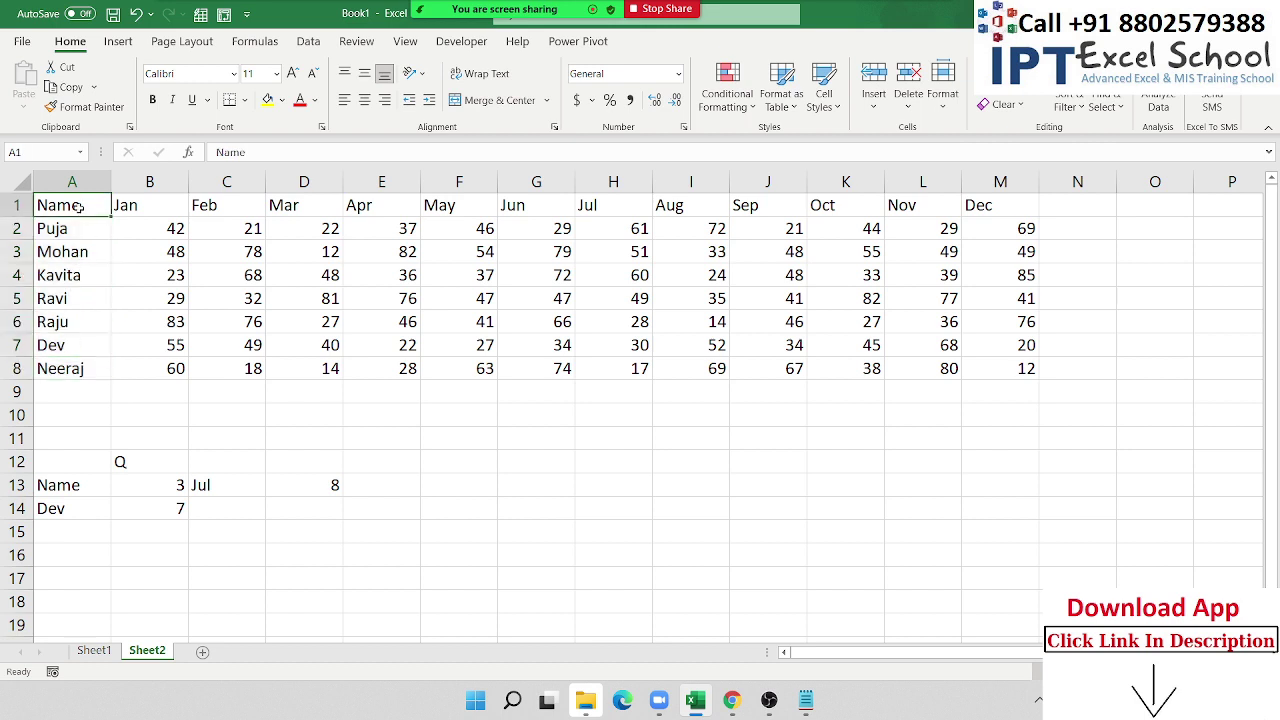
key(Down)
key(Down)
key(Down)
key(Down)
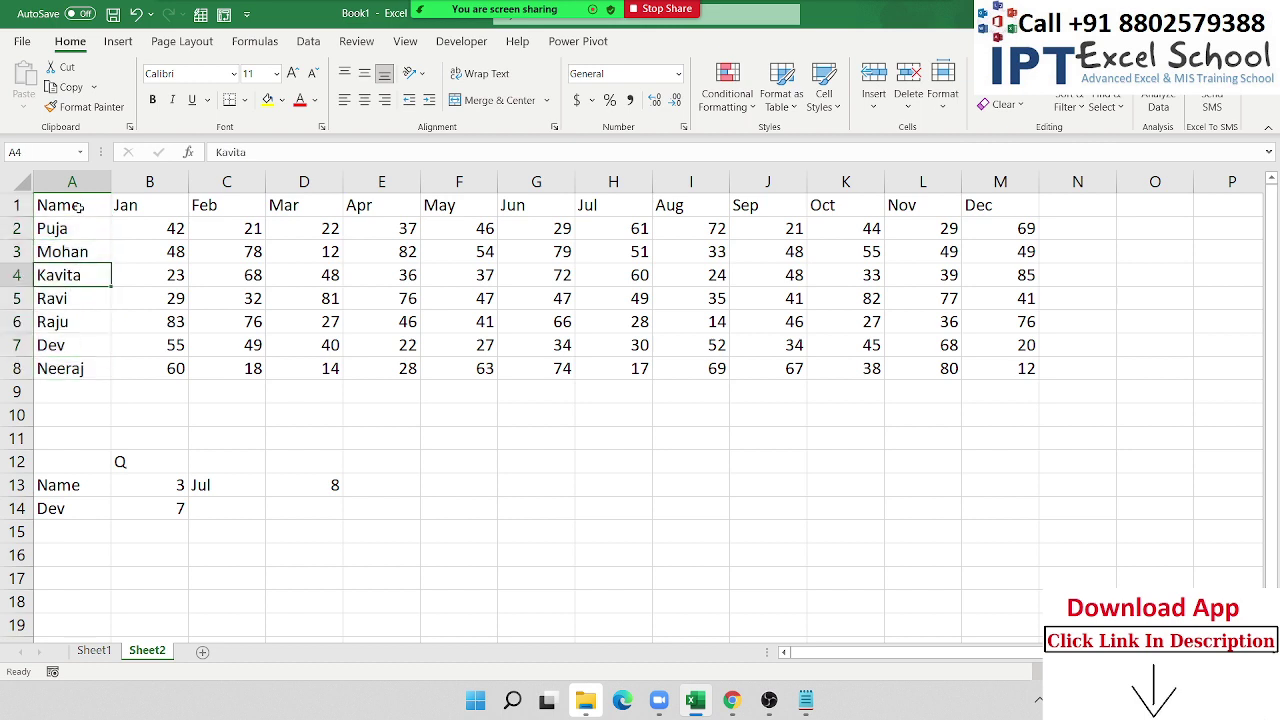
key(Down)
key(Down)
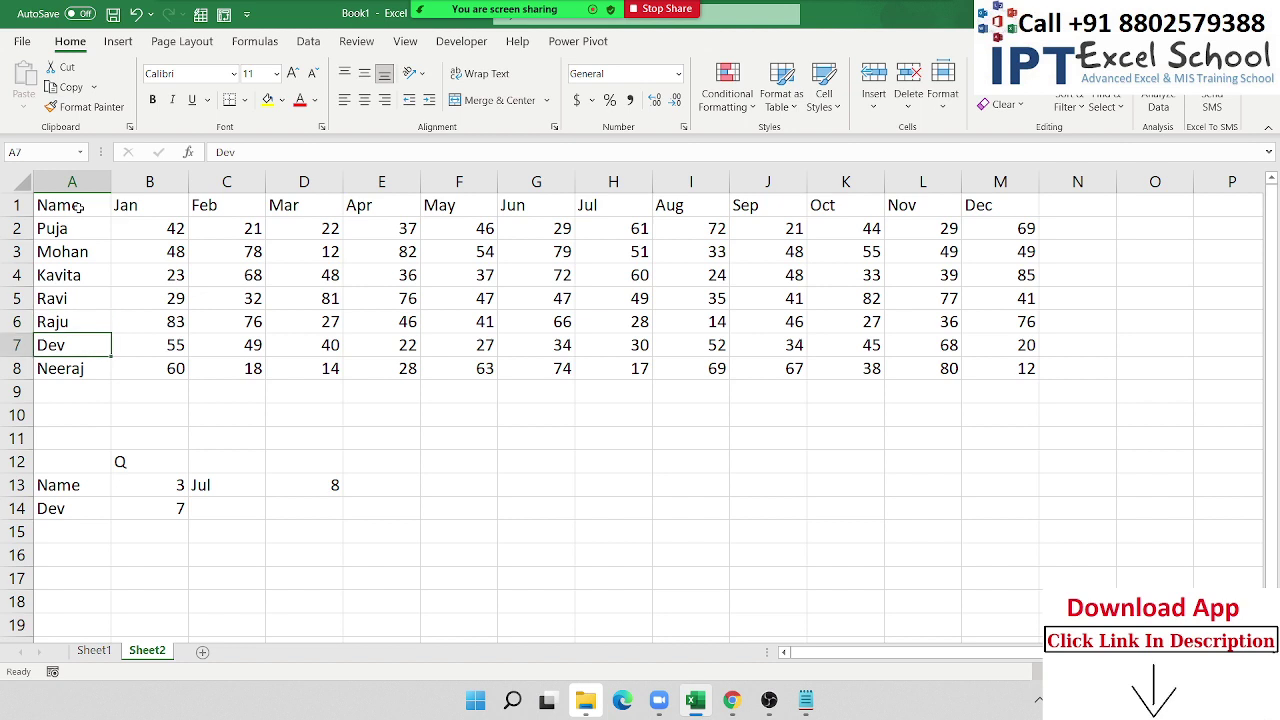
Compare the MATCH formulas in D13 and B14 with the cell where that row and column meet, H7.
click(320, 483)
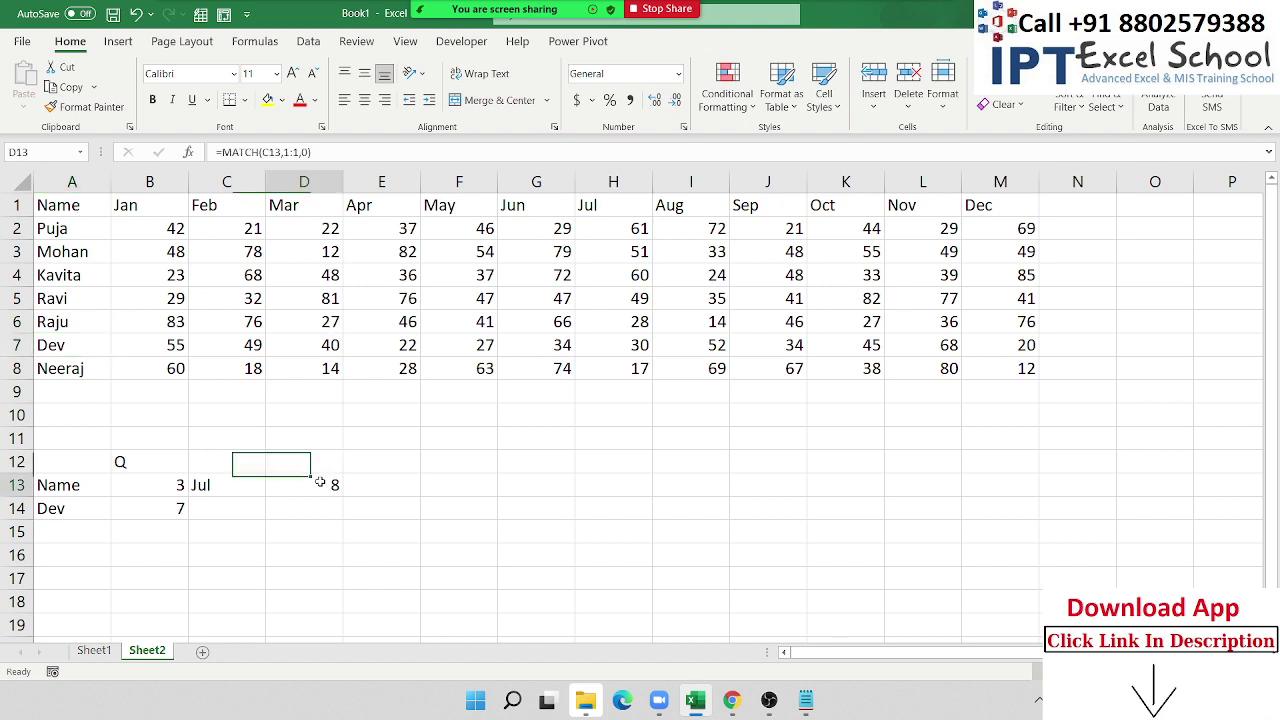
click(155, 512)
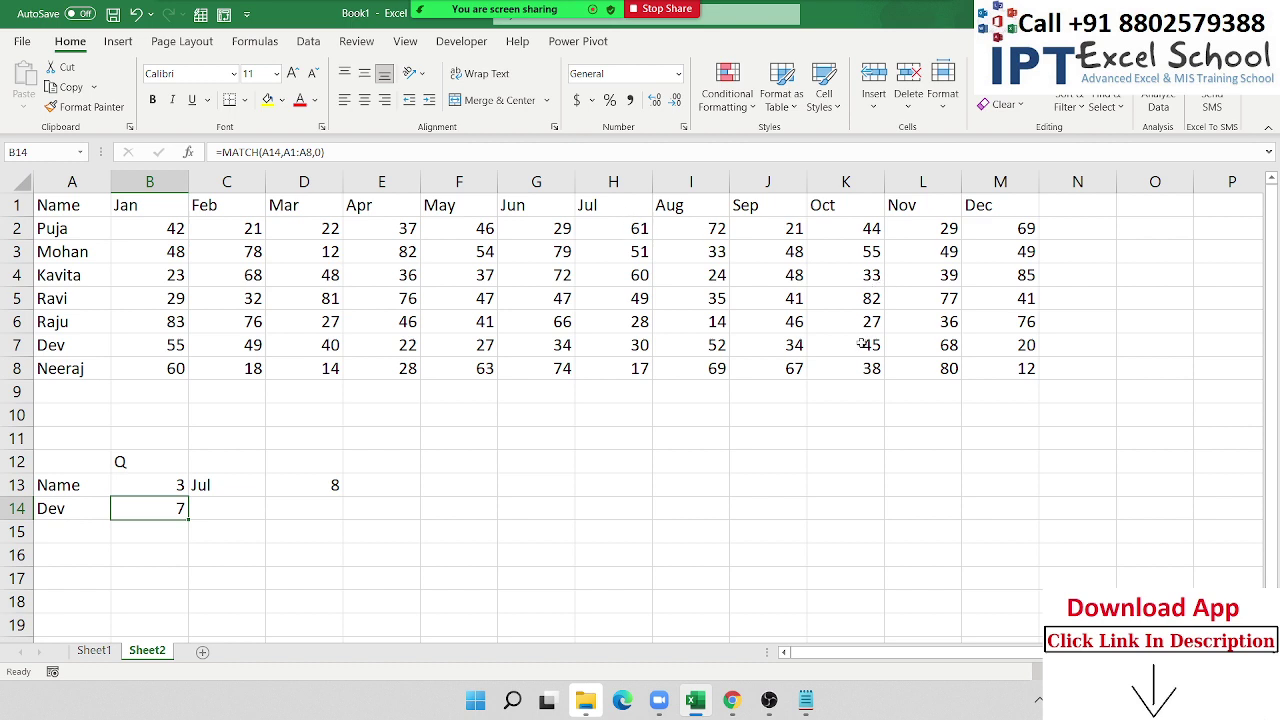
click(620, 341)
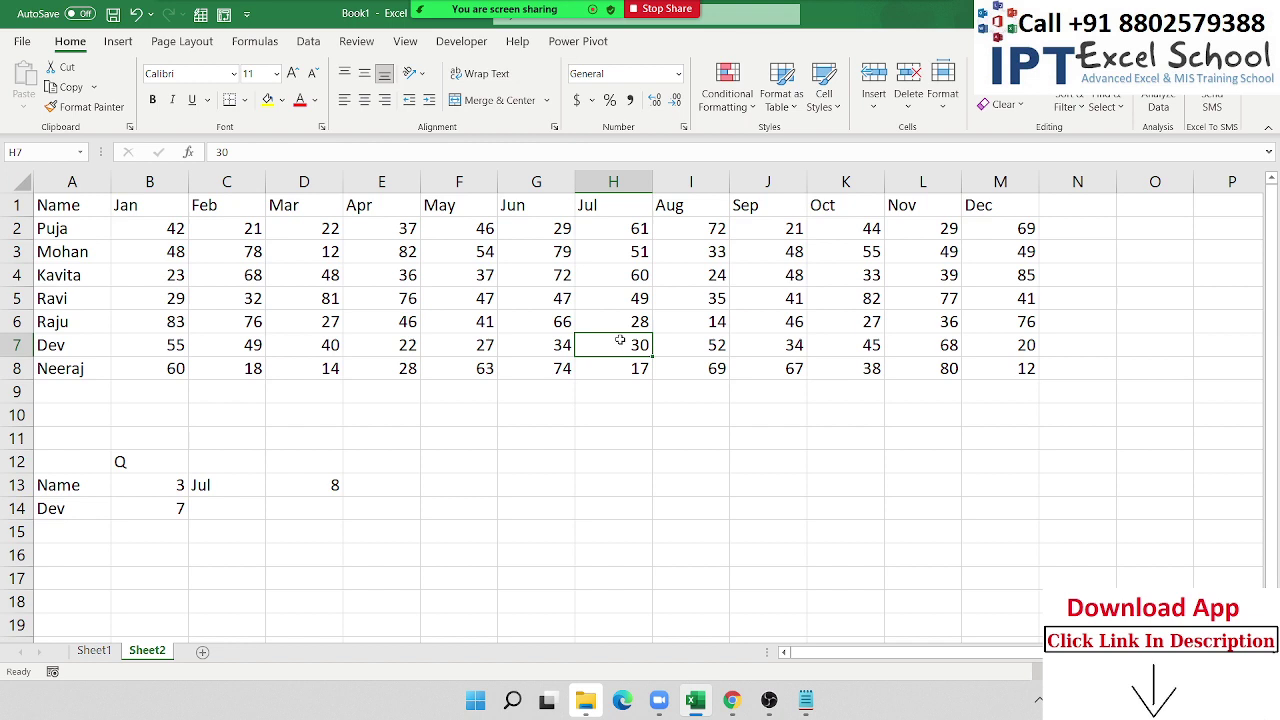
Enter =ADDRESS(B14,D13) in C14 to build the quarter's starting cell address, and check it against H7.
click(247, 511)
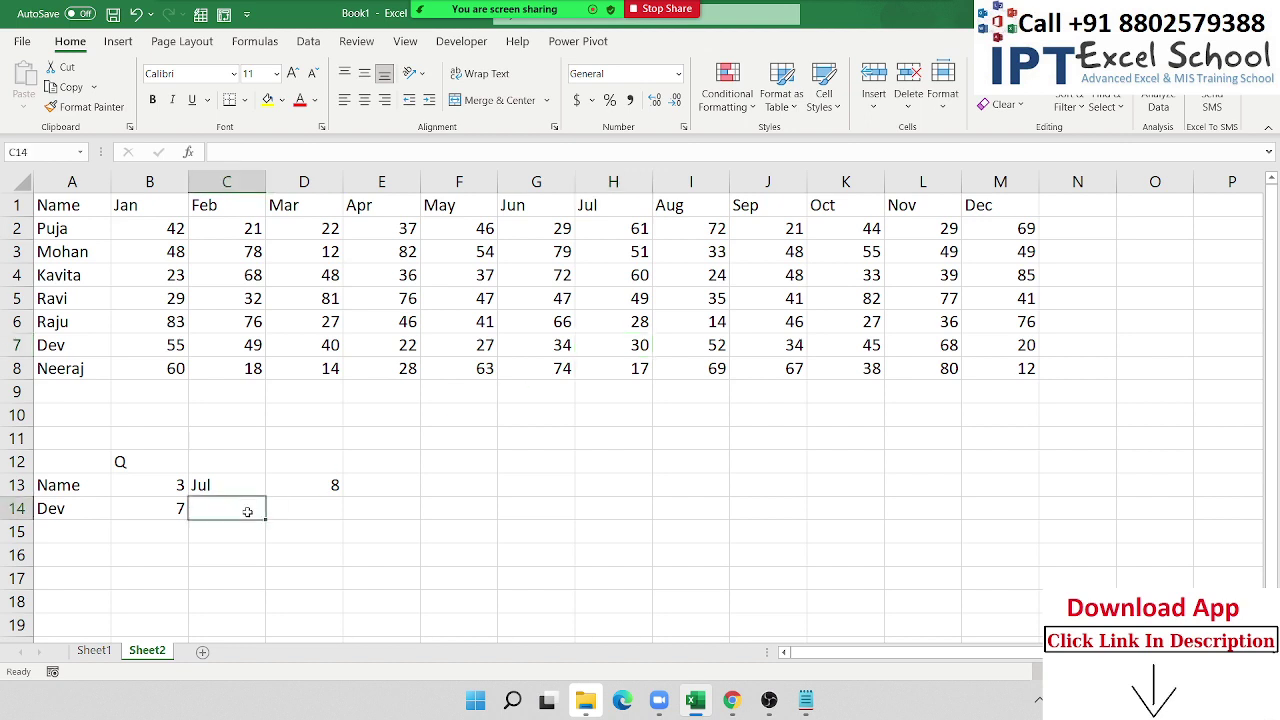
text(=ad)
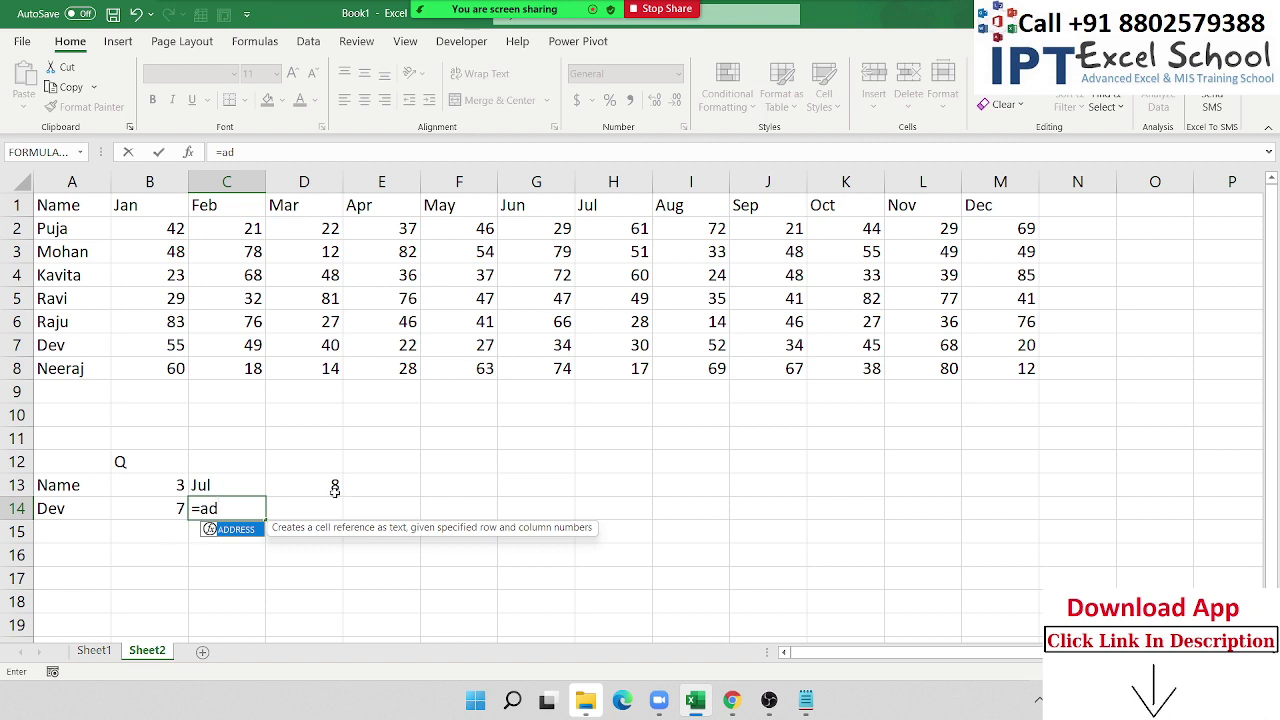
key(Tab)
click(175, 509)
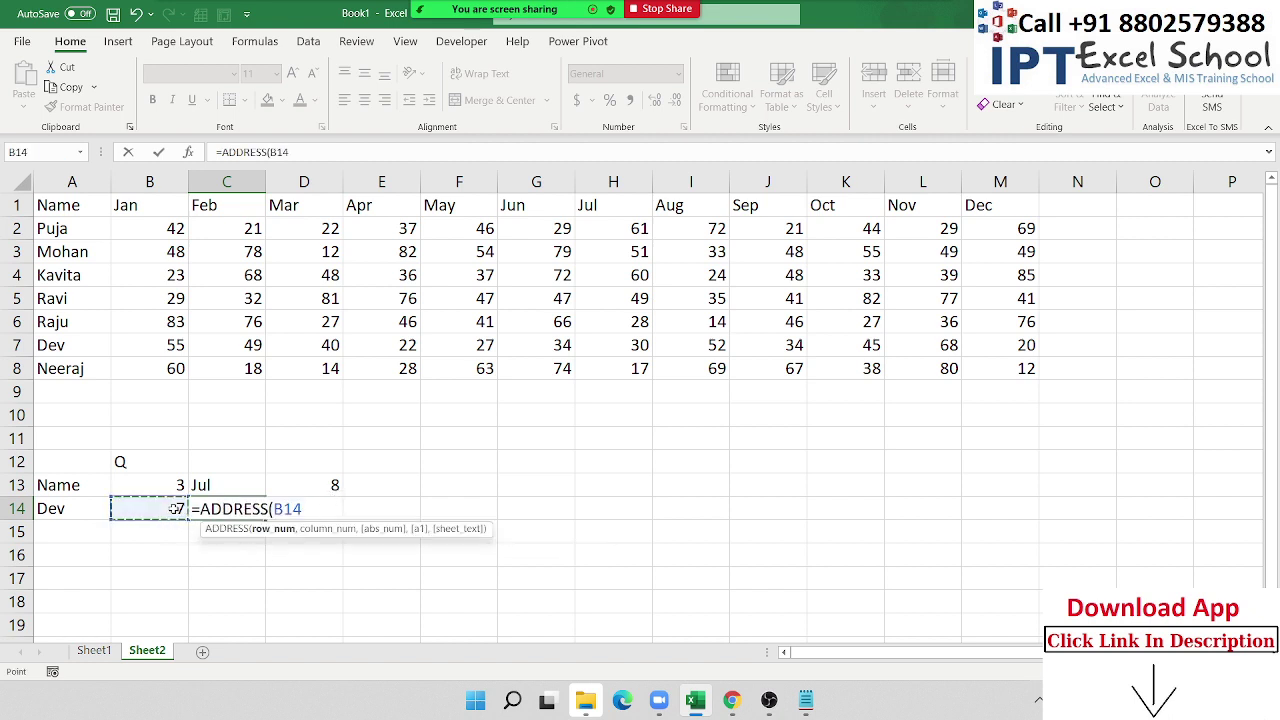
text(,)
click(328, 462)
key(Down)
key(Return)
key(Up)
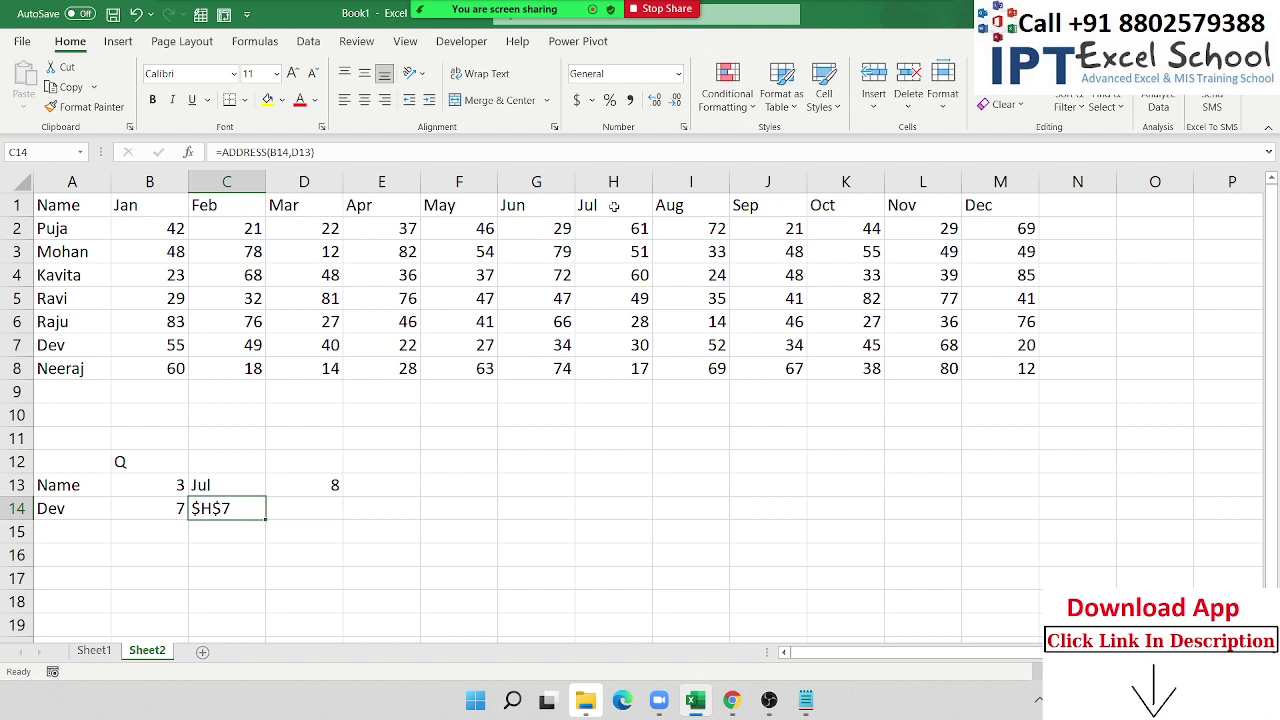
click(633, 340)
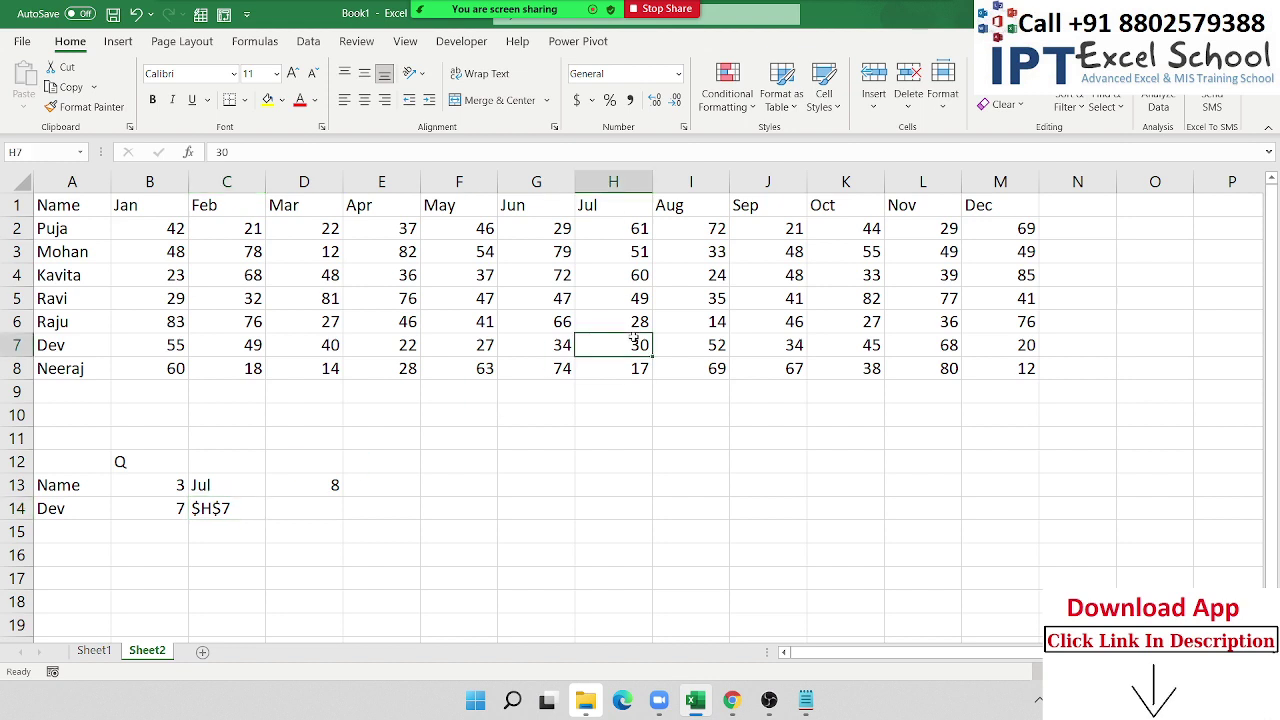
Enter =ADDRESS(B14,D13+2) in D14 to build the address of the quarter's last month cell.
click(320, 505)
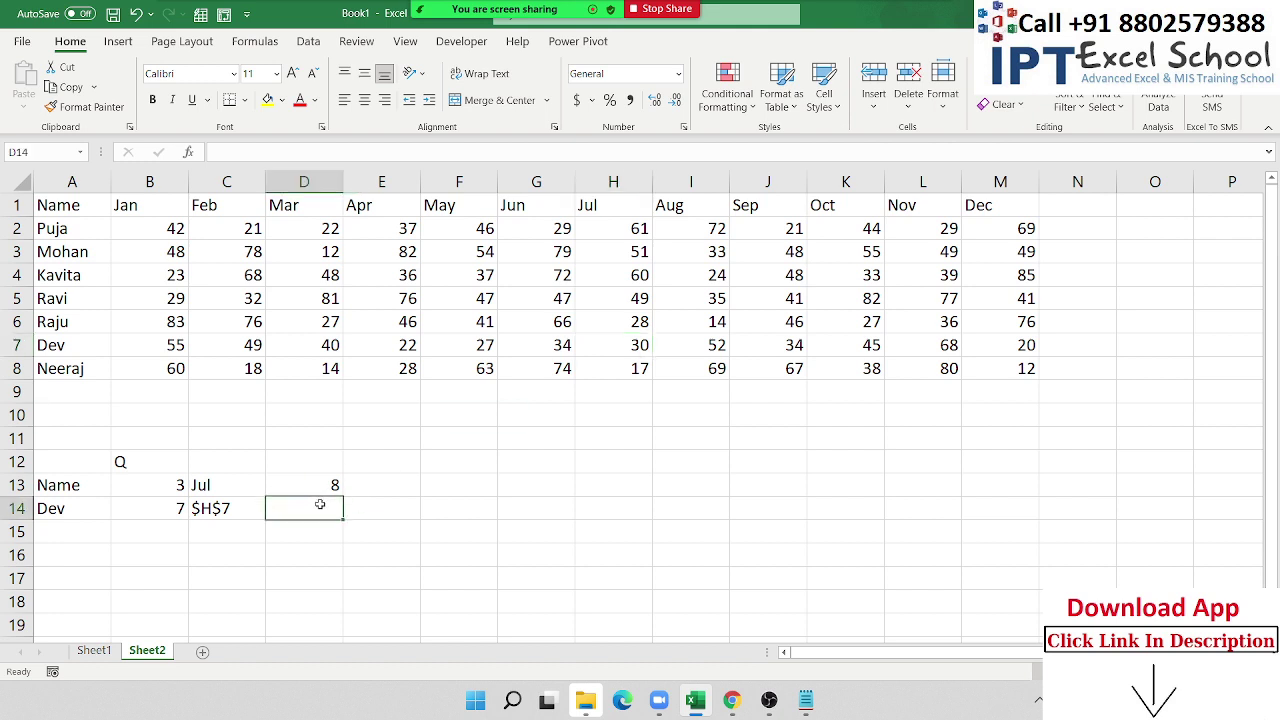
text(=ad)
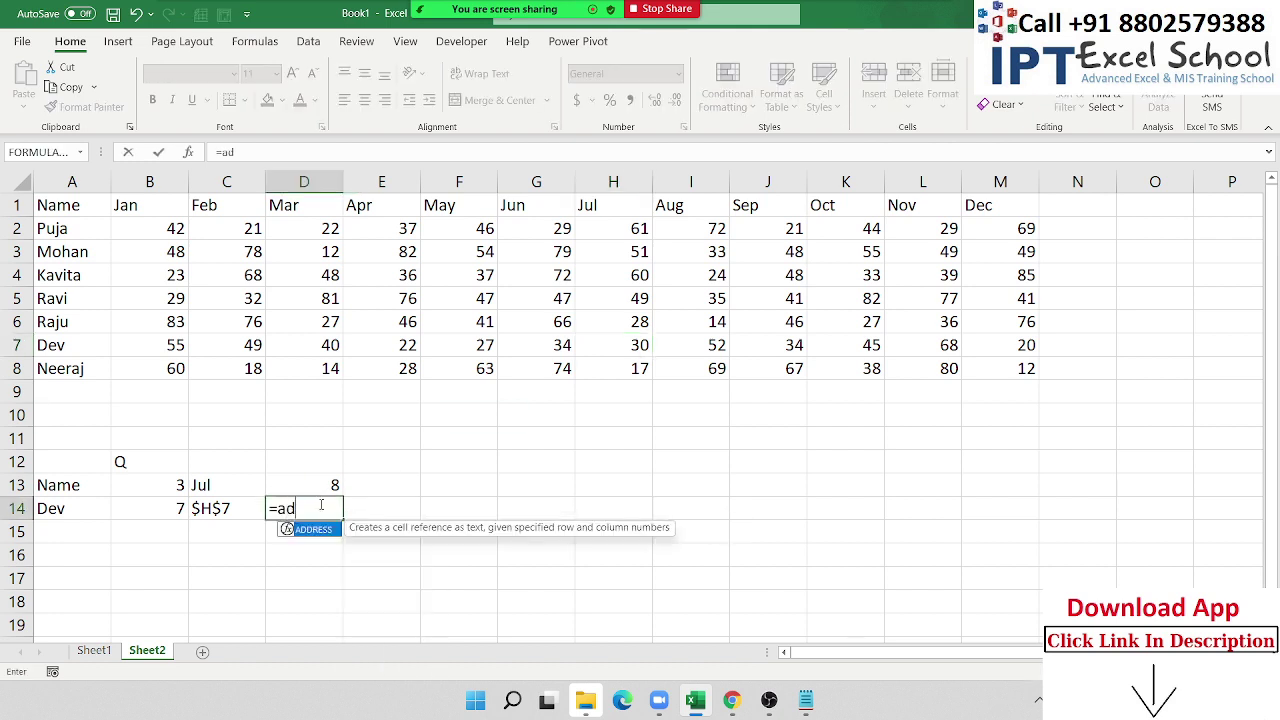
key(Tab)
key(Left)
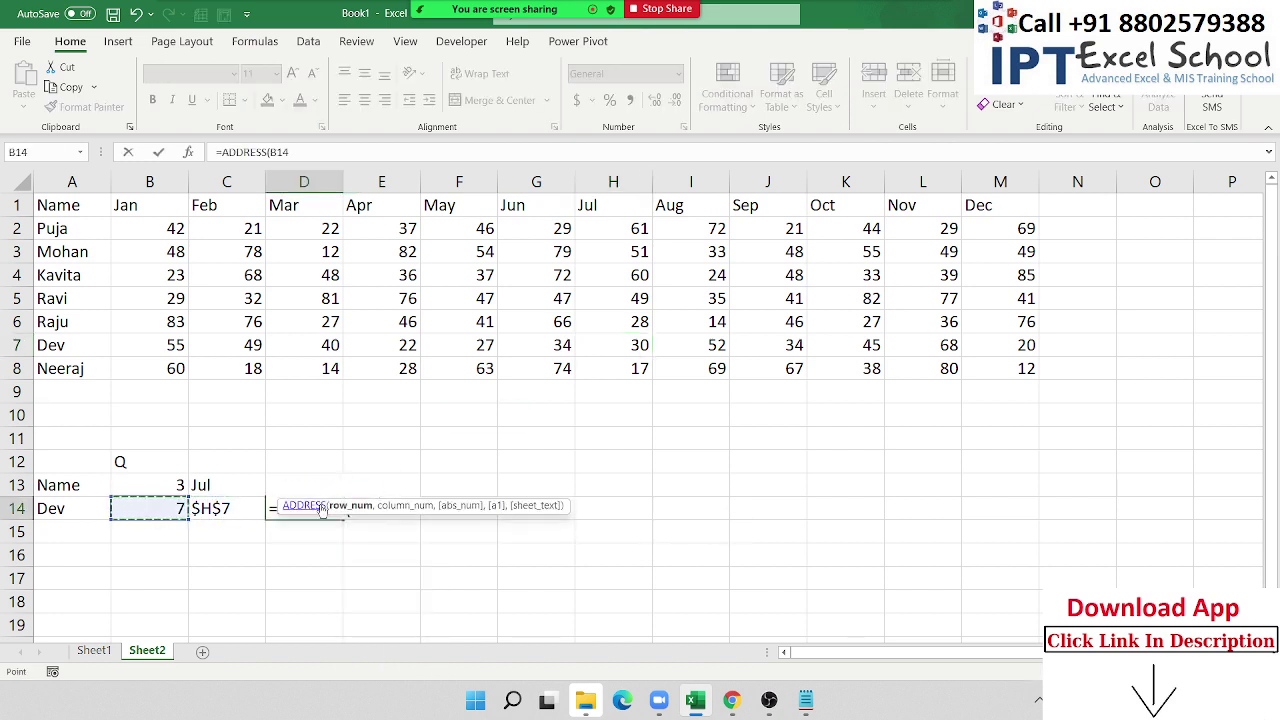
text(,)
key(Up)
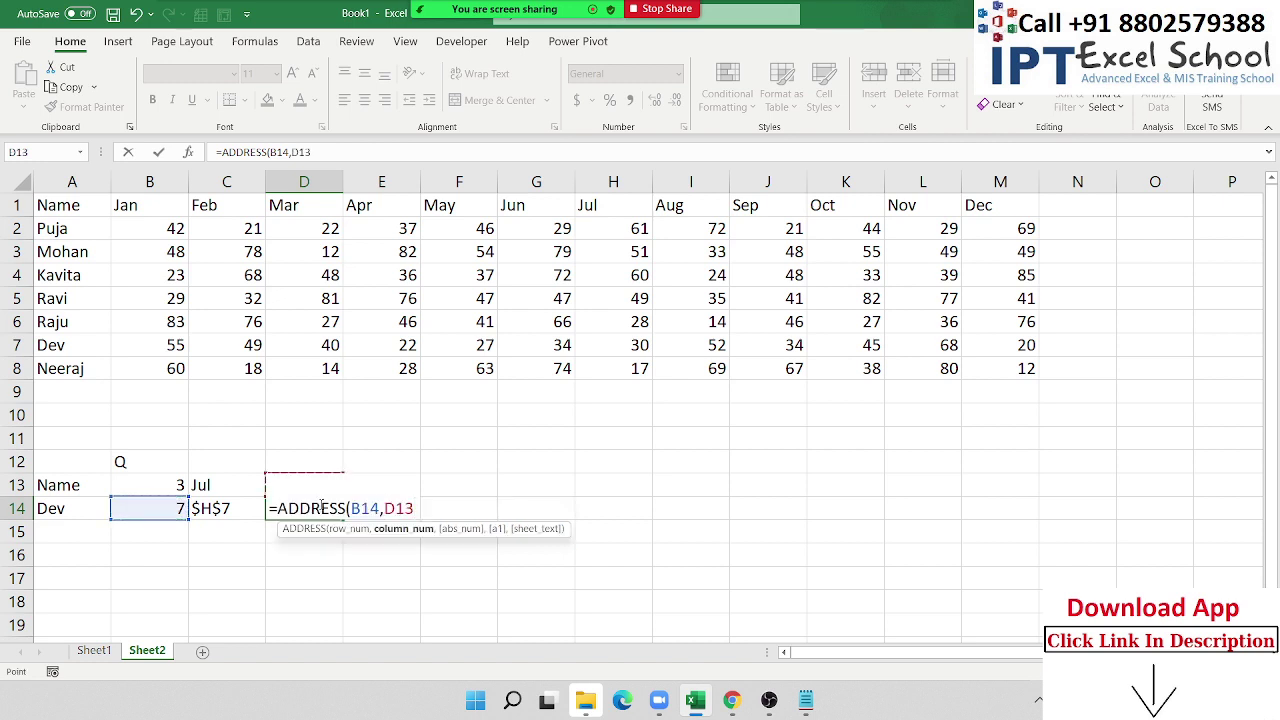
text(+2))
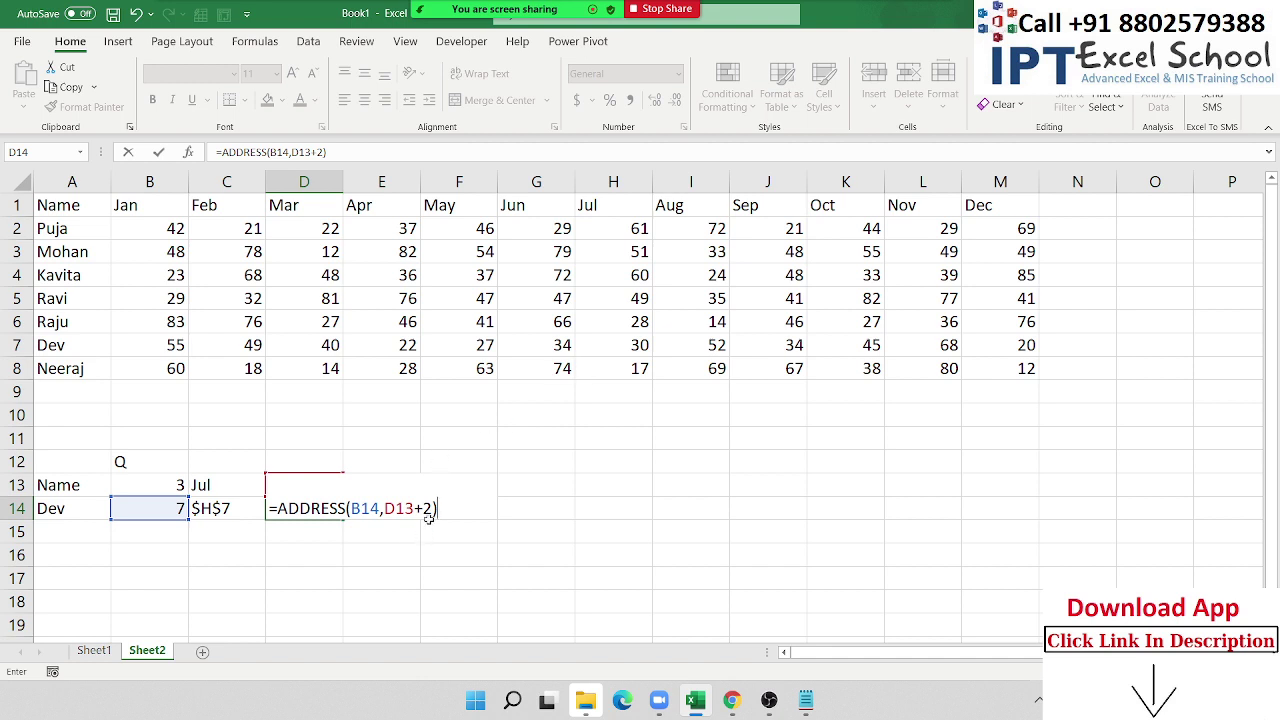
key(Return)
key(Up)
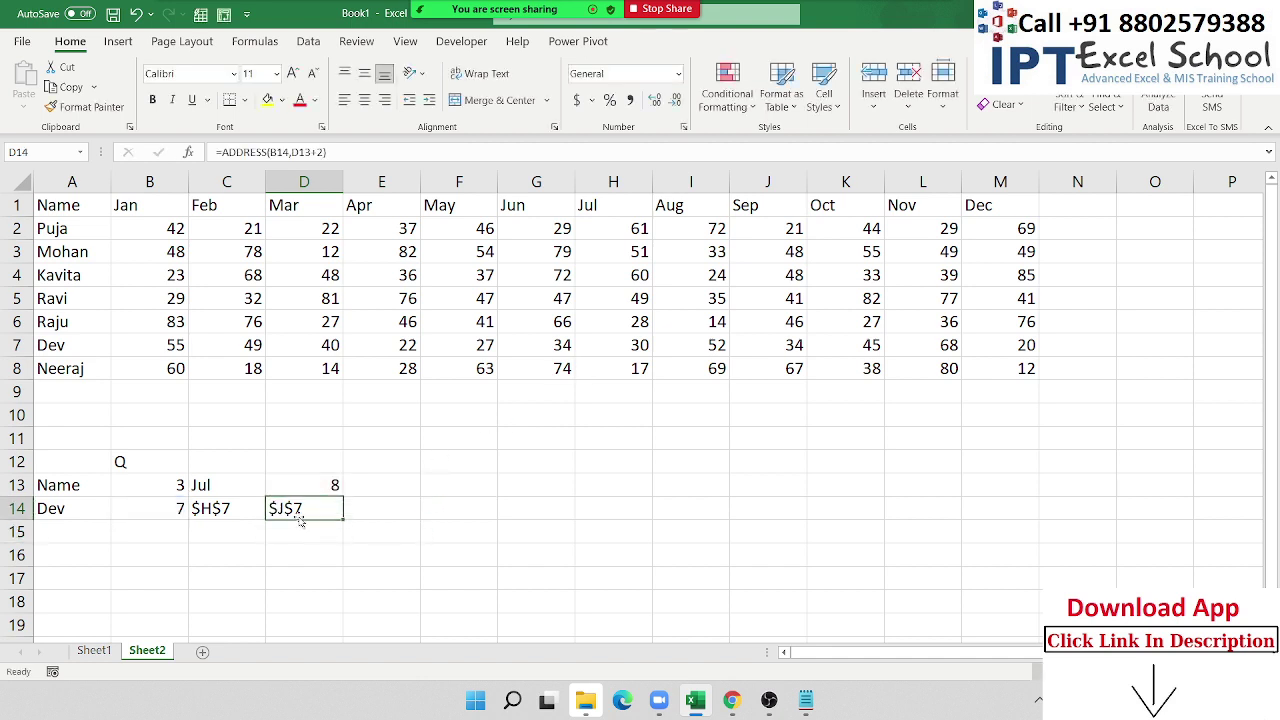
Select H7:J7 to examine the Jul to Sep values covered by the two addresses in C14 and D14.
click(553, 348)
key(Right)
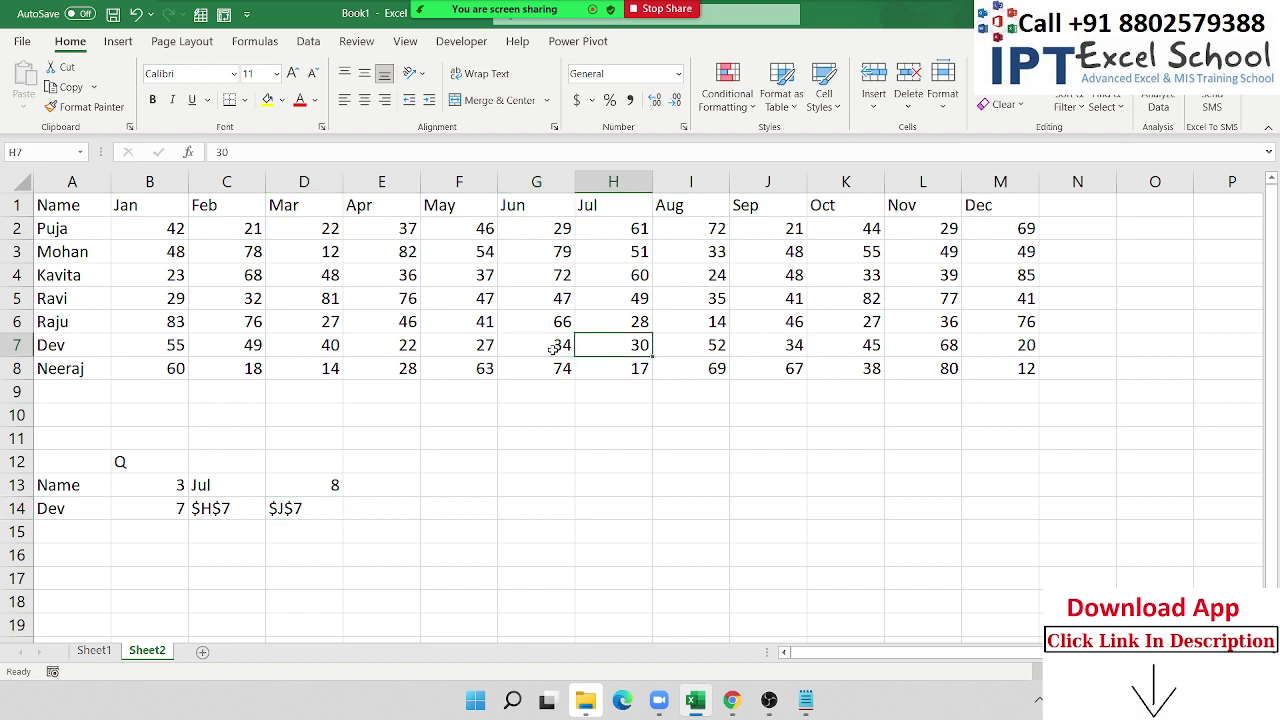
key(shift+Right)
key(shift+Right)
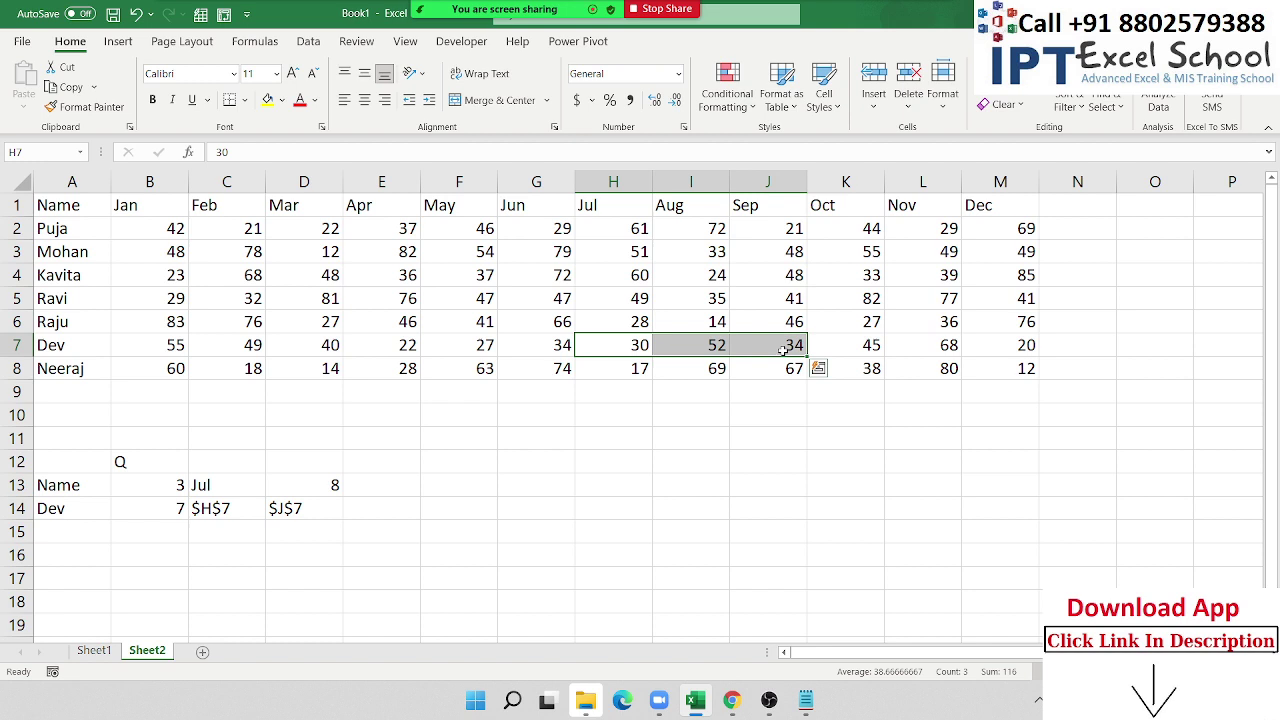
click(306, 511)
click(454, 505)
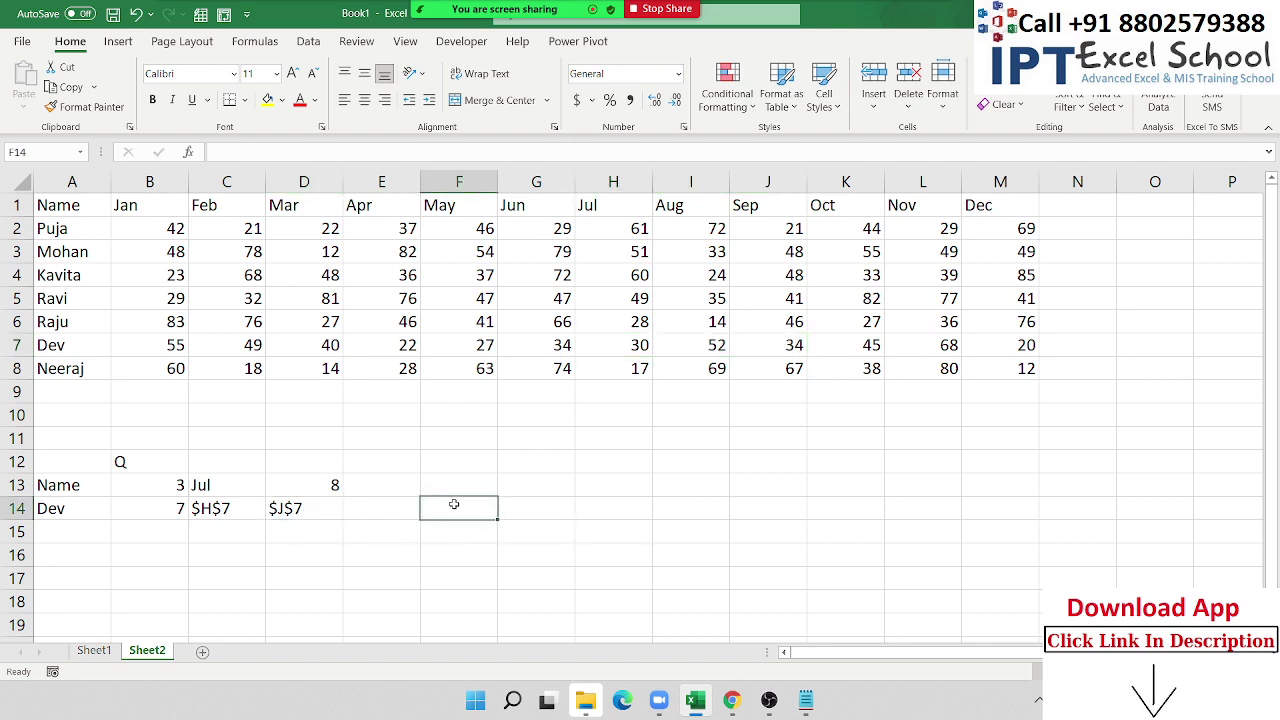
text(=sum)
key(Tab)
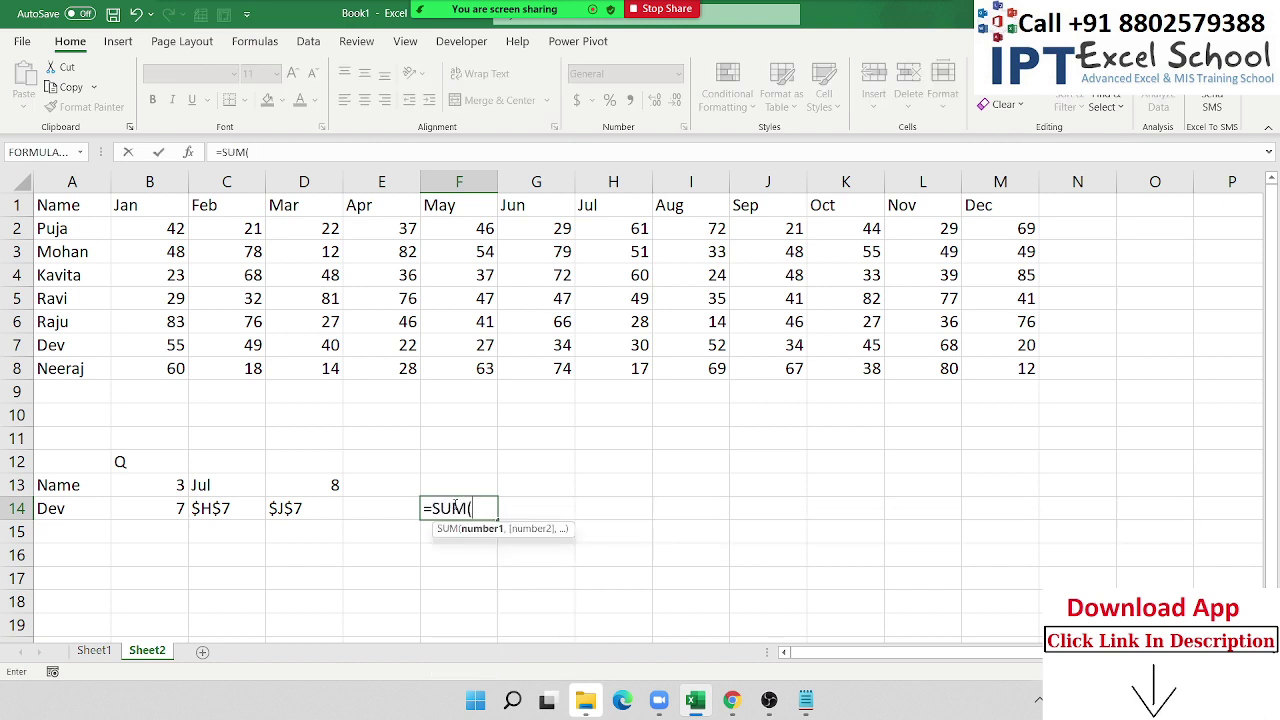
drag(522, 356, 715, 345)
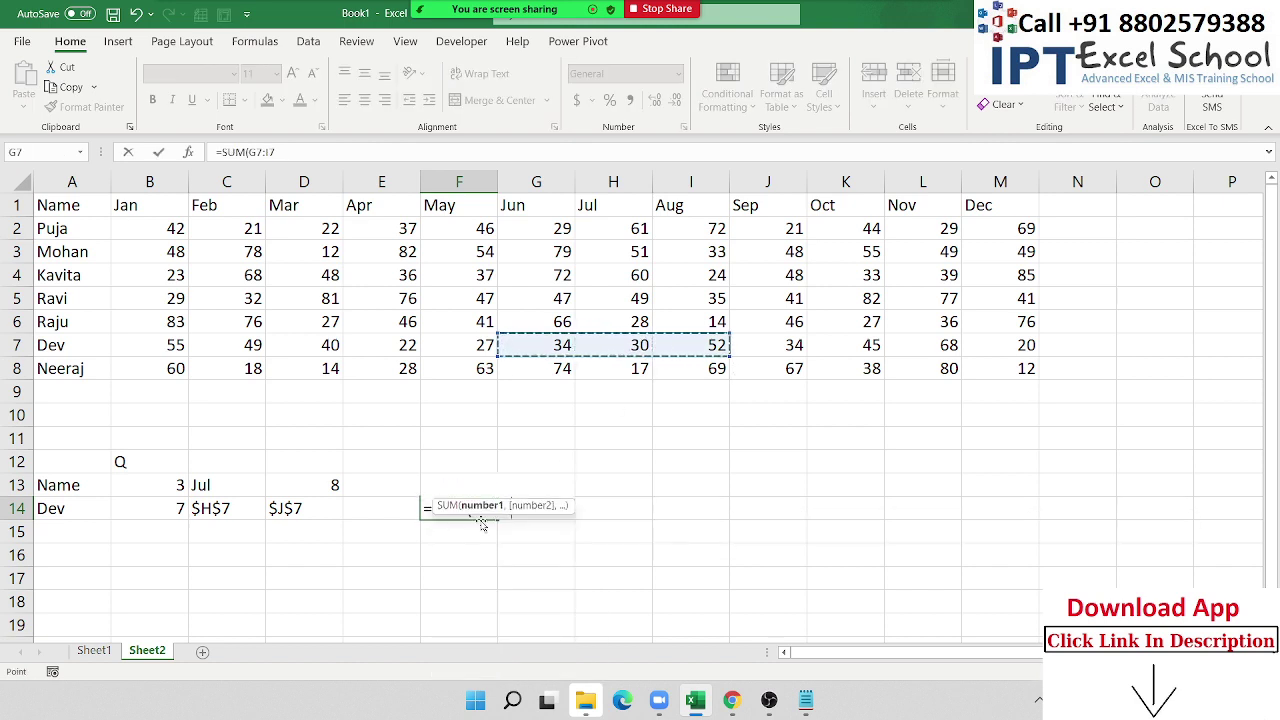
click(250, 152)
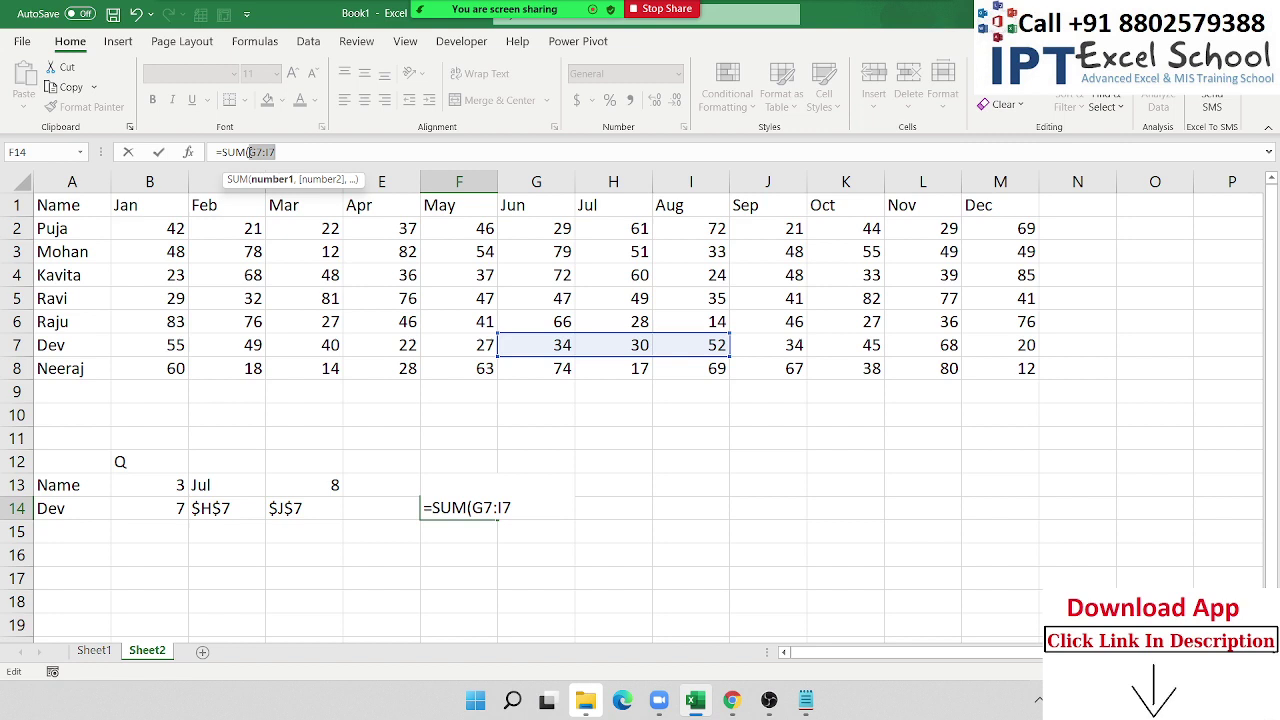
key(Escape)
Enter =C14&":"&D14 in E14 to join the start and end addresses into one range reference.
click(356, 507)
text(=)
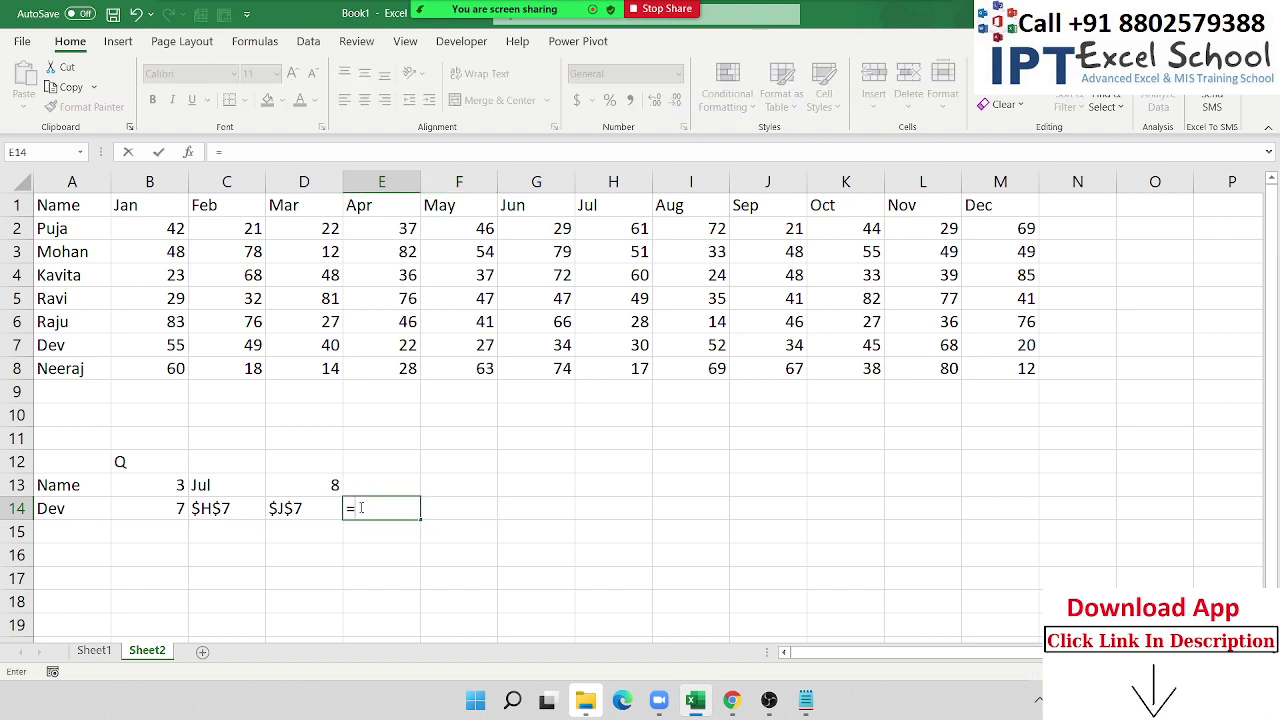
key(Left)
key(Left)
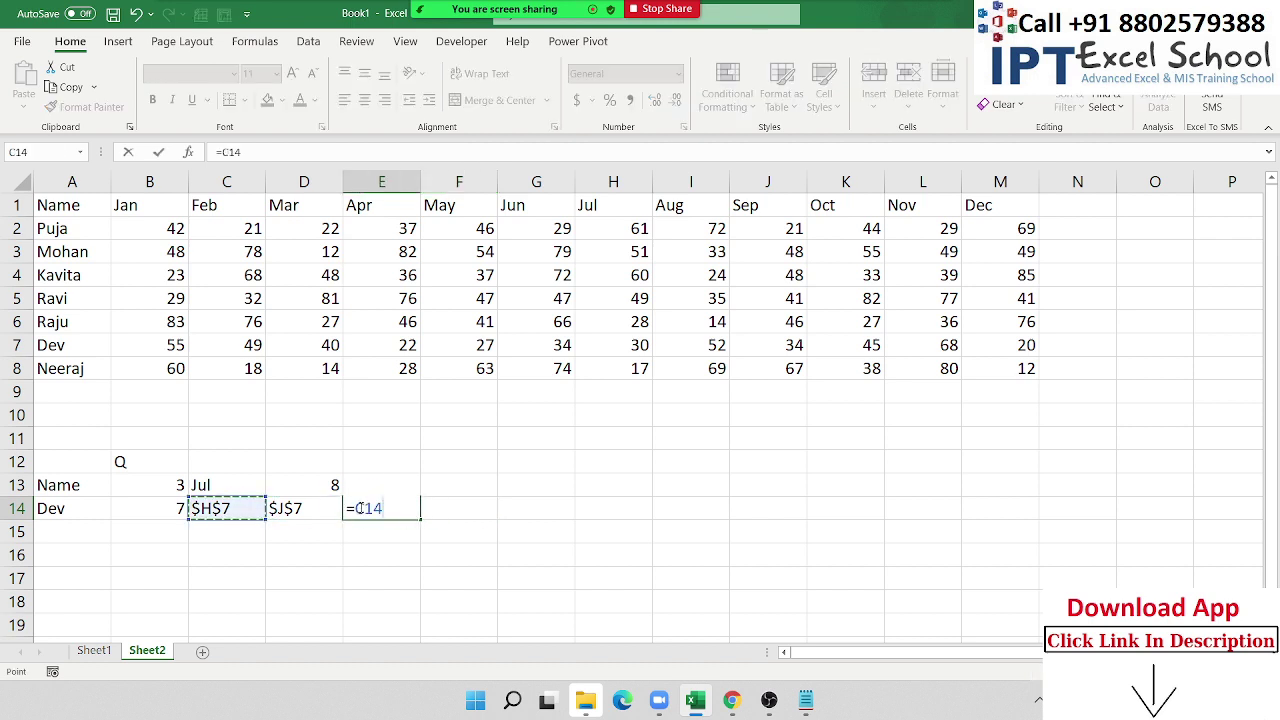
text(&":"&)
key(F7)
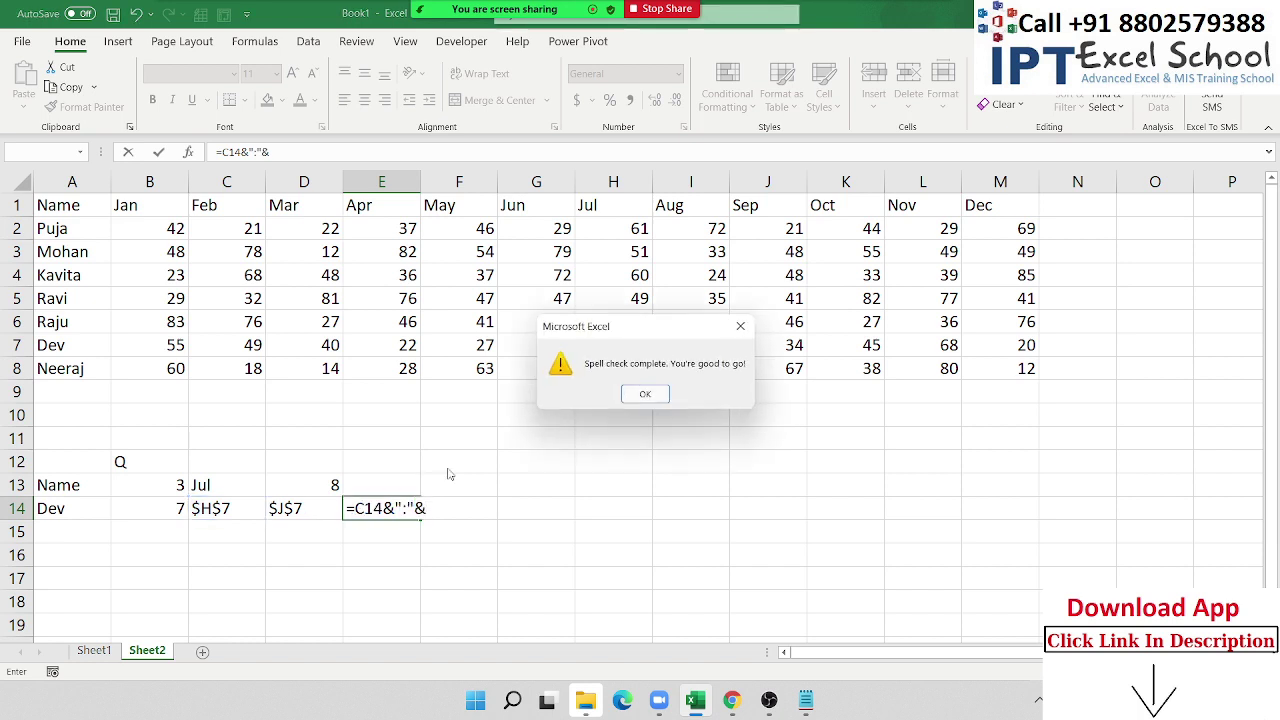
click(650, 396)
click(277, 508)
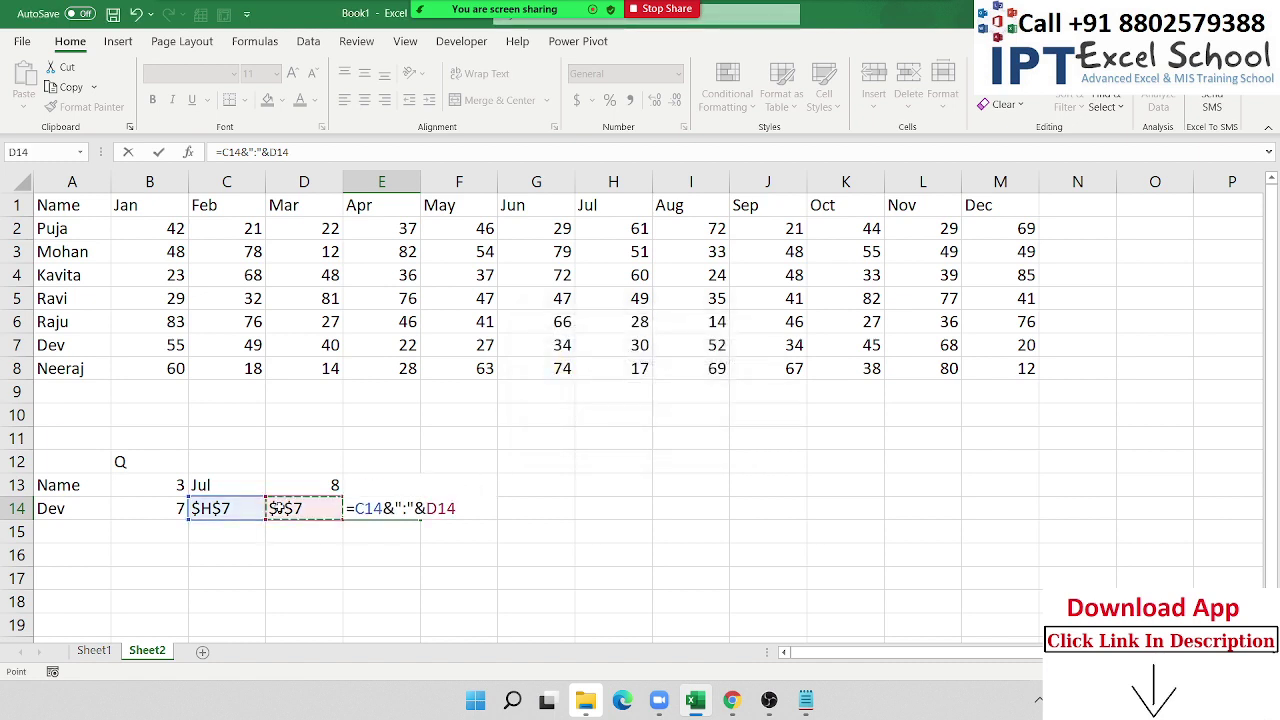
key(Return)
key(Up)
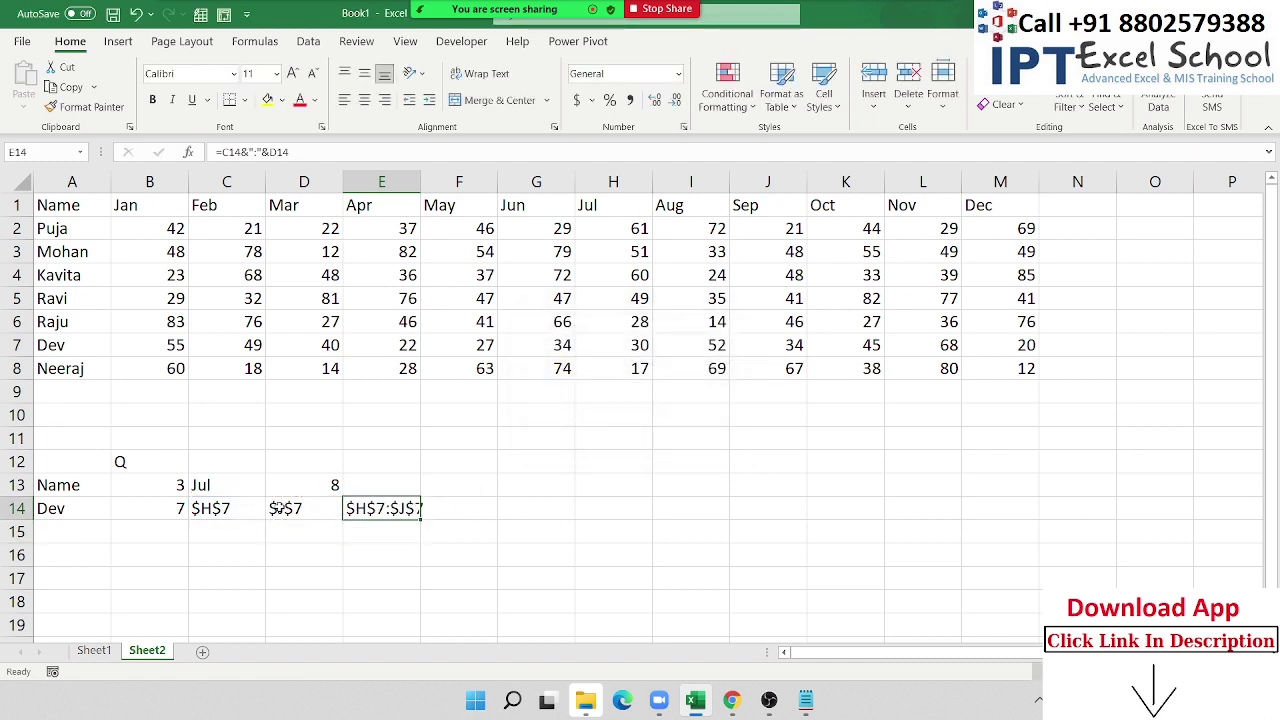
key(Down)
key(Right)
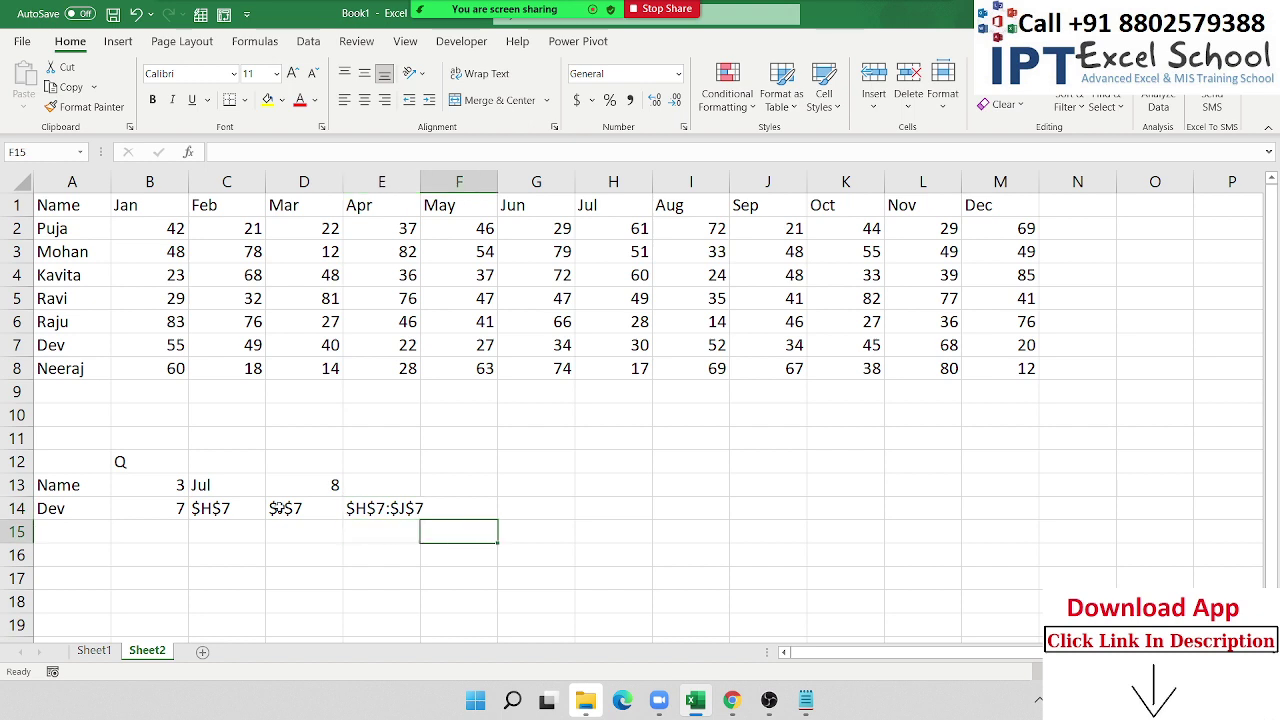
text(=sum)
key(Tab)
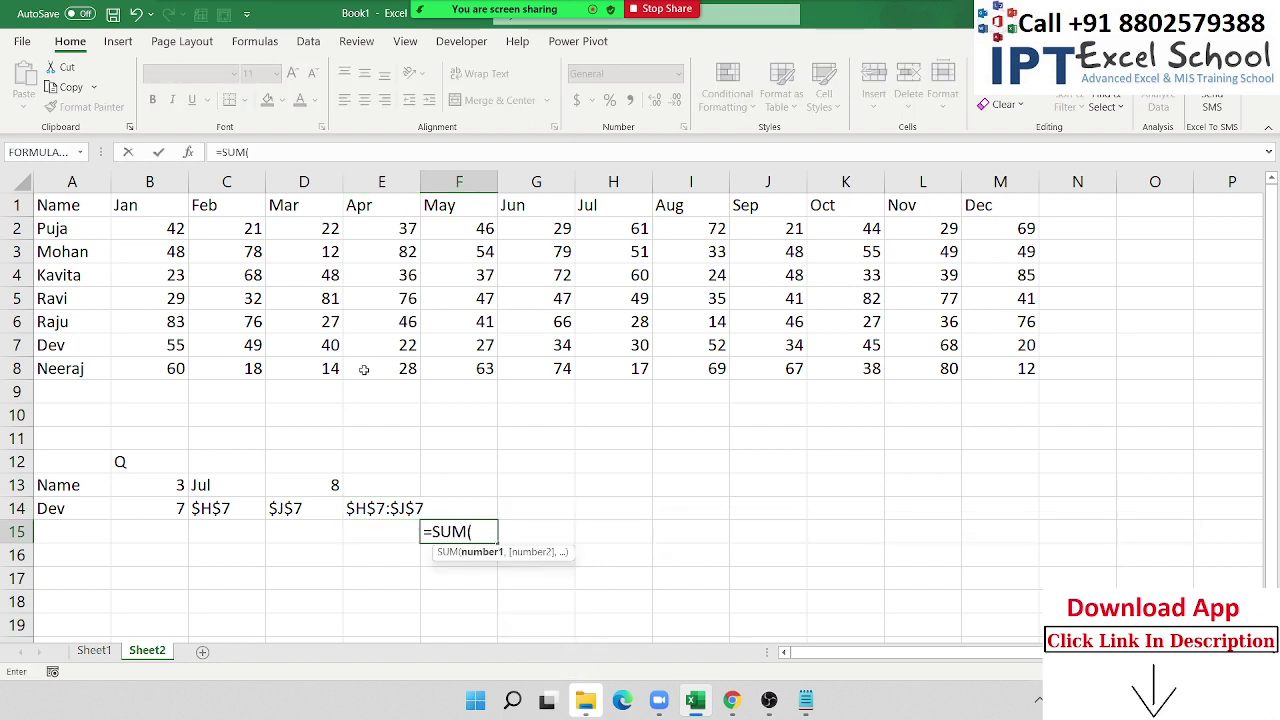
drag(645, 347, 737, 346)
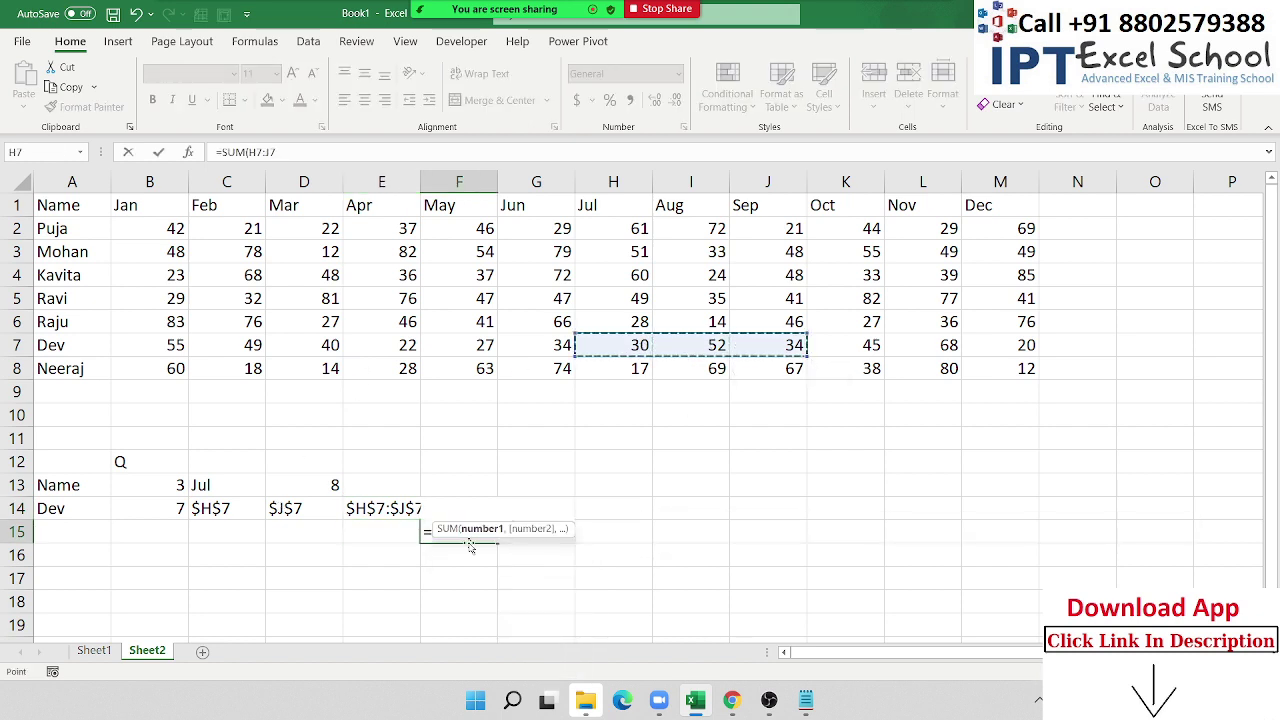
click(251, 150)
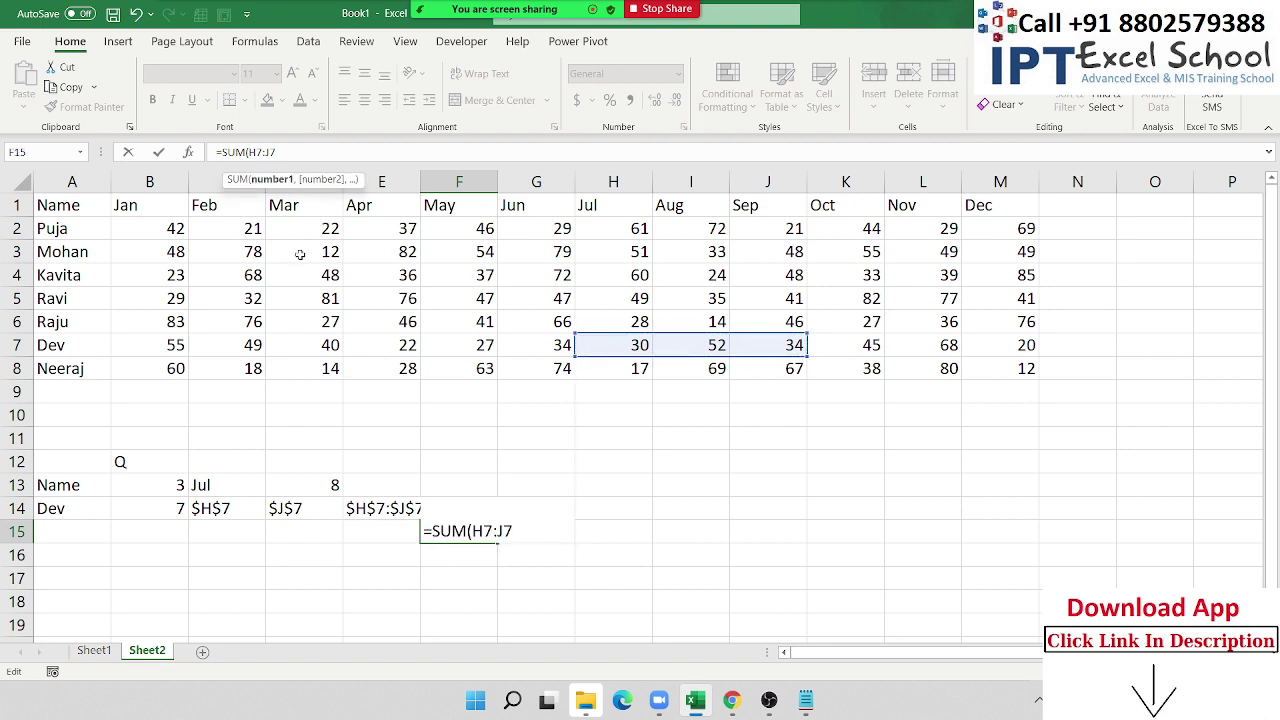
key(Escape)
click(388, 512)
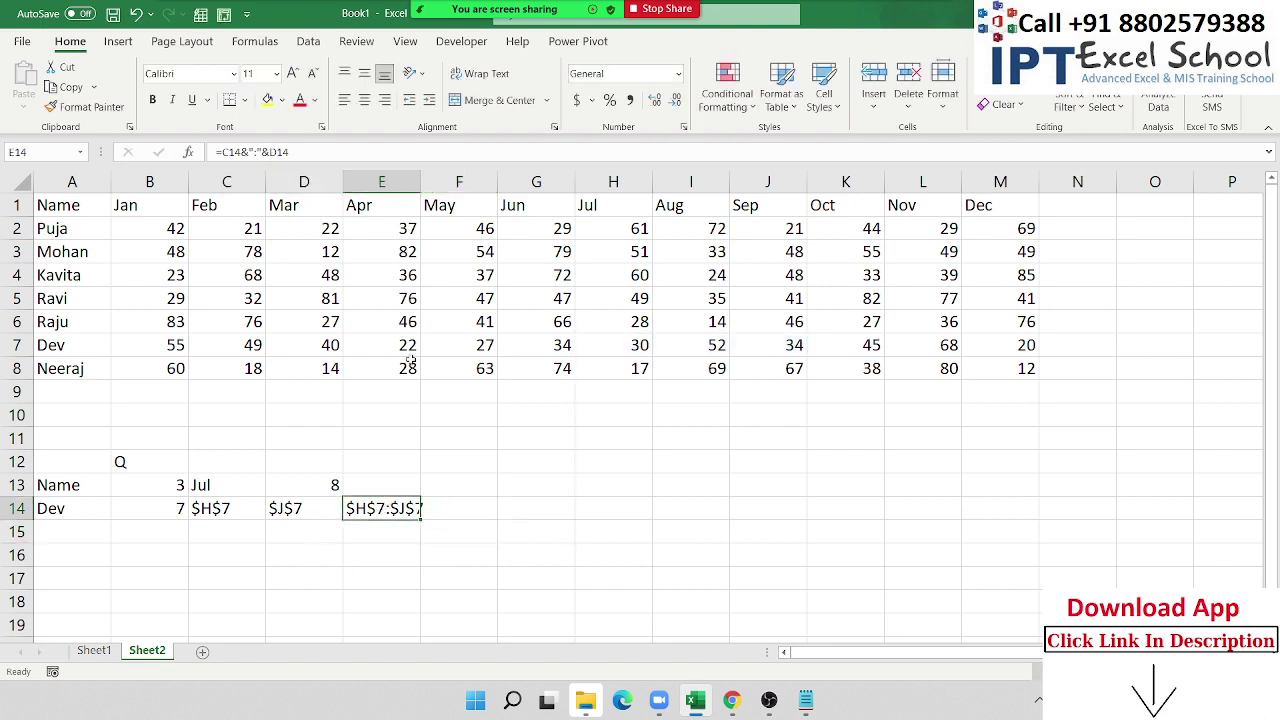
Fit column E to its contents and enter =SUM(E14) in F14 to try totalling the joined range reference.
double_click(421, 197)
click(466, 512)
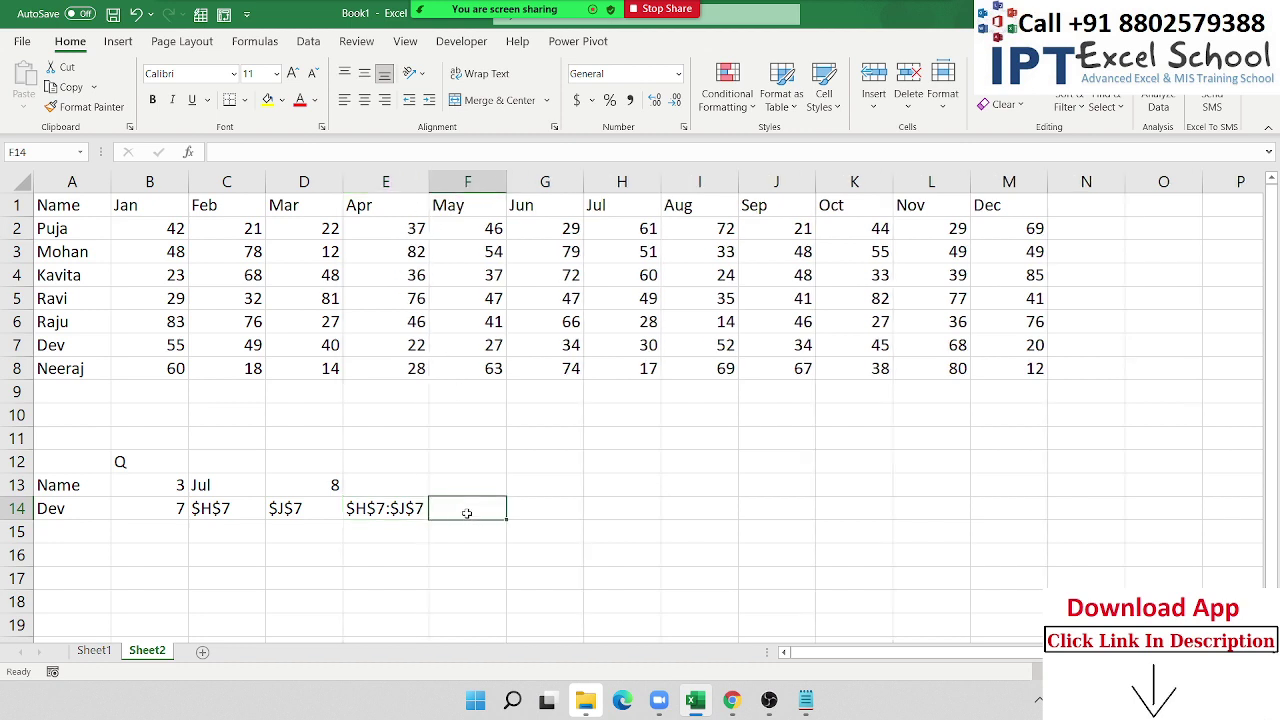
text(=sum)
key(Tab)
key(Left)
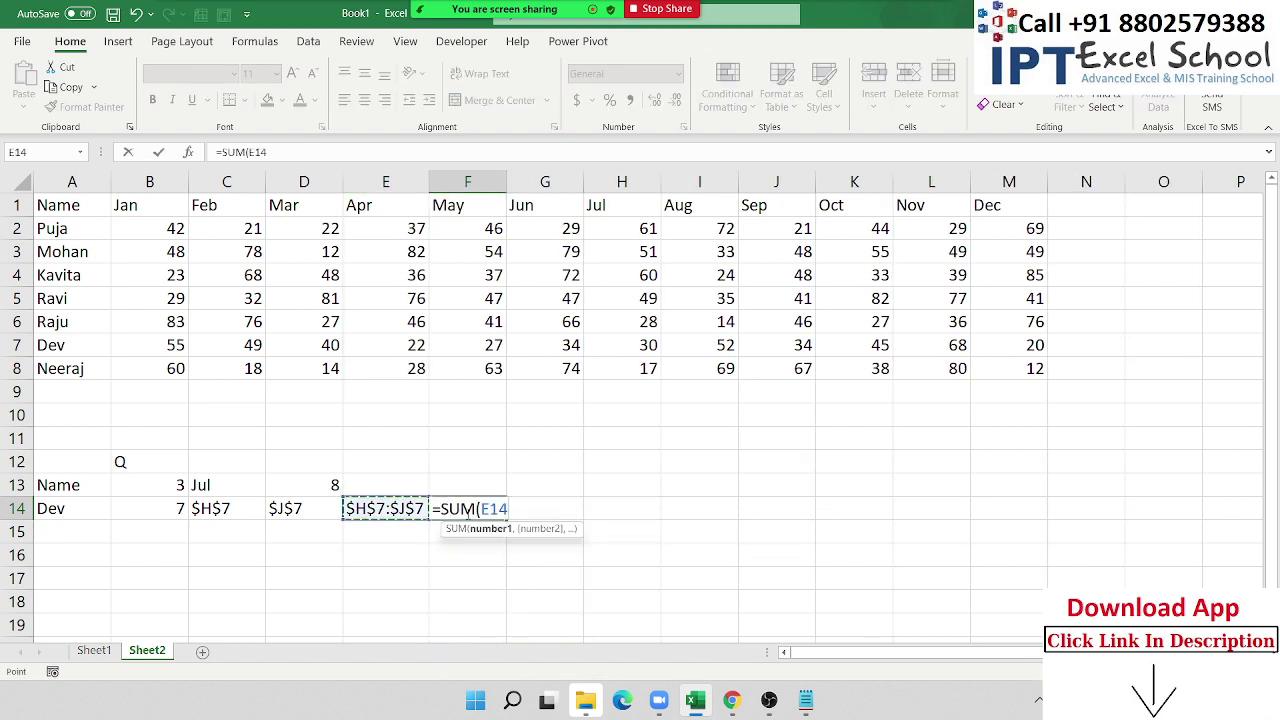
key(ctrl+Return)
Wrap the E14 reference in INDIRECT so that F14 holds =SUM(INDIRECT(E14)).
key(F2)
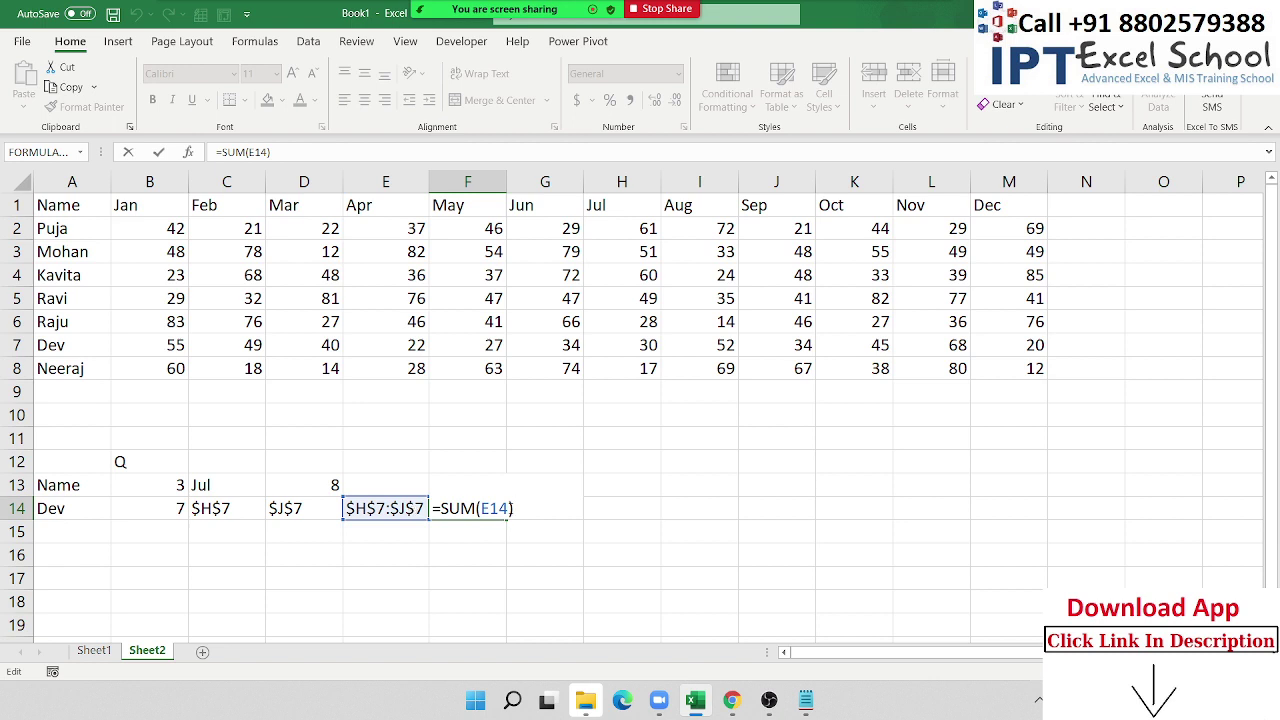
key(Left)
key(shift+Left)
key(shift+Left)
key(shift+Left)
text(ind)
key(Down)
key(Tab)
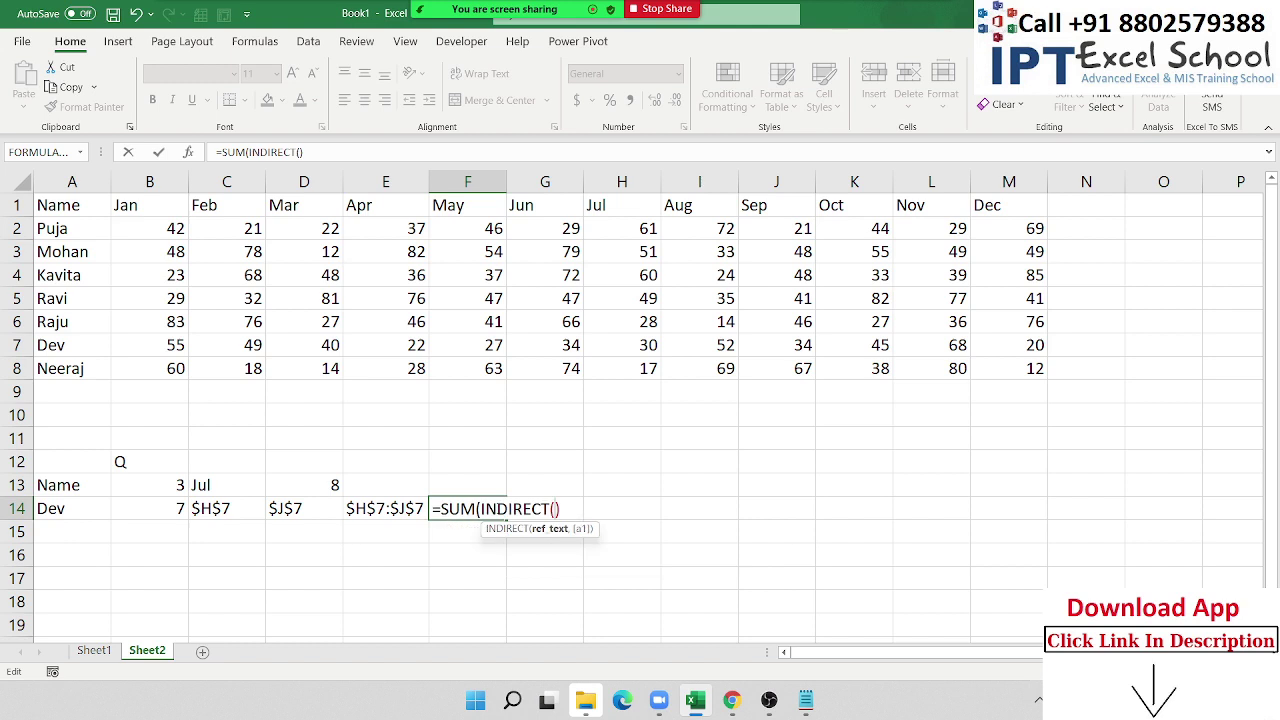
click(413, 508)
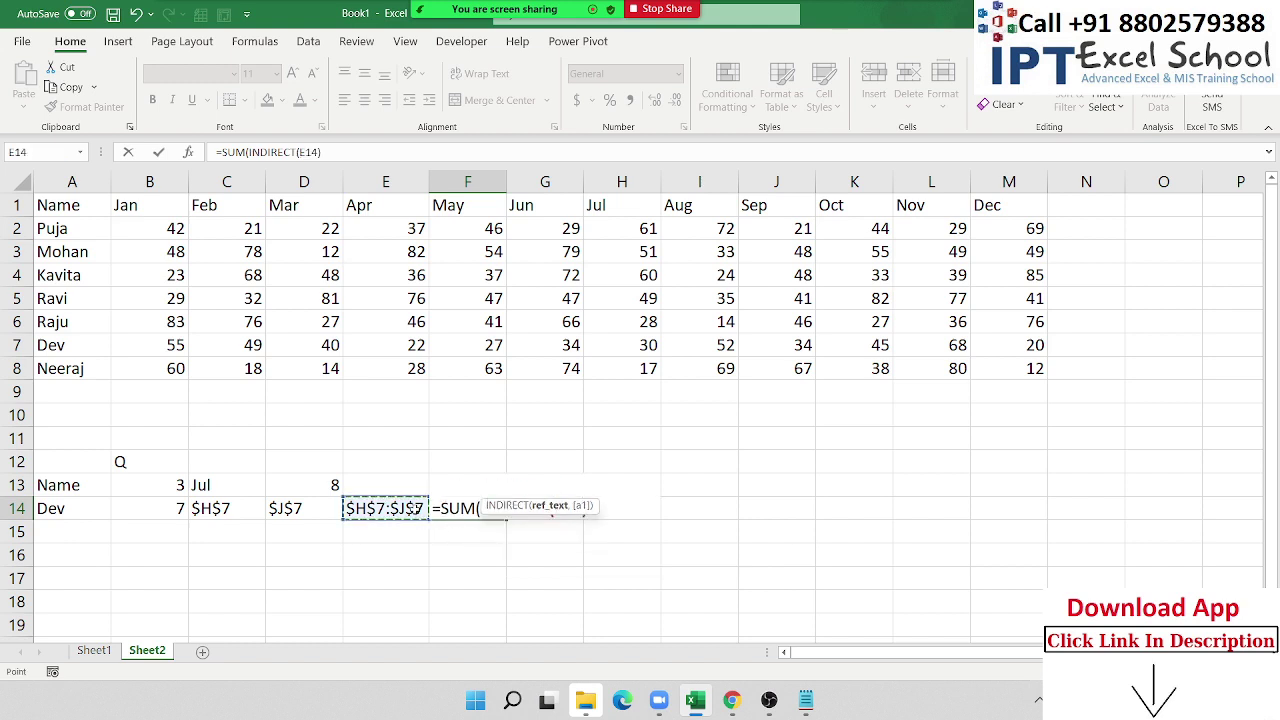
text()))
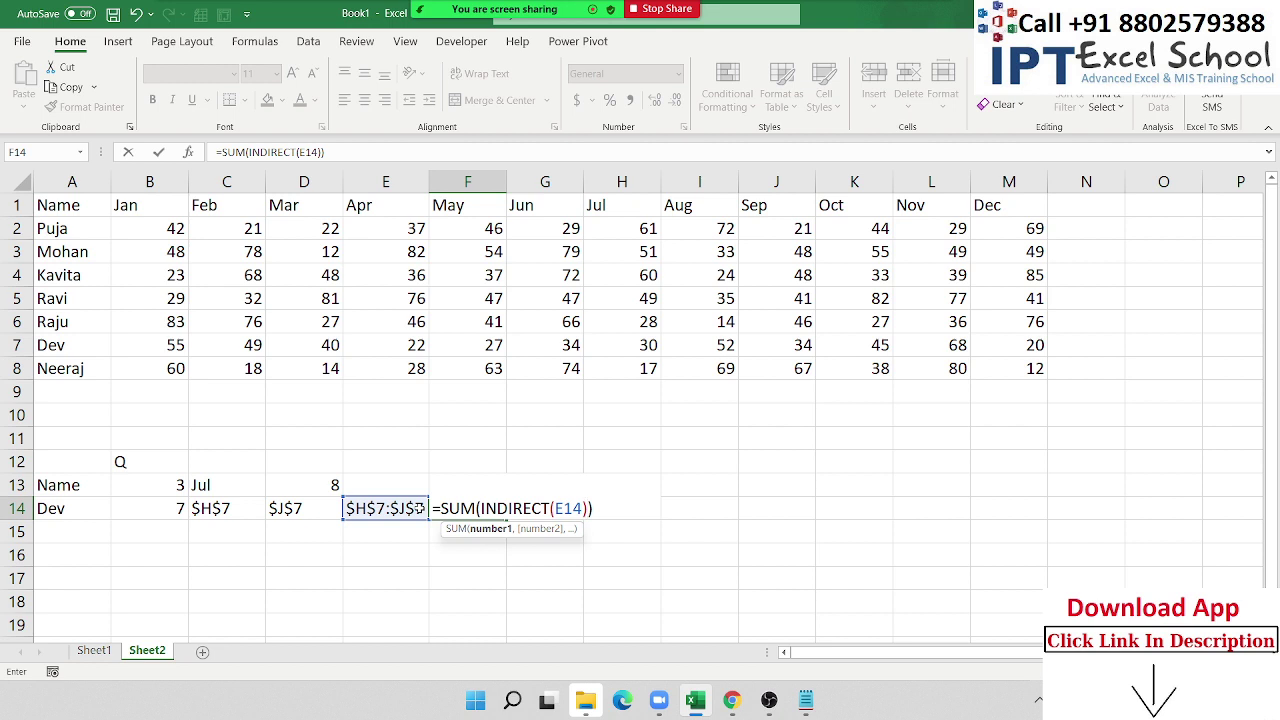
key(ctrl+Return)
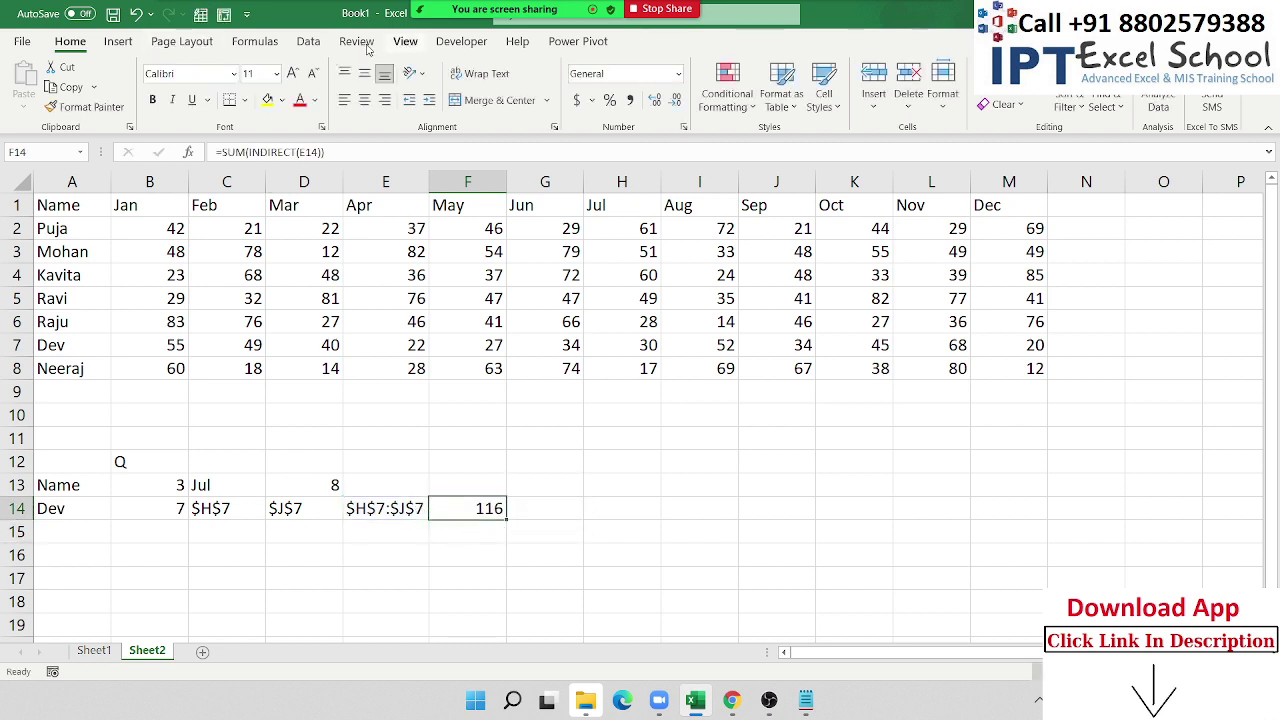
Evaluate F14's formula stage by stage to examine how INDIRECT turns the text address into a summed range.
click(256, 41)
click(792, 106)
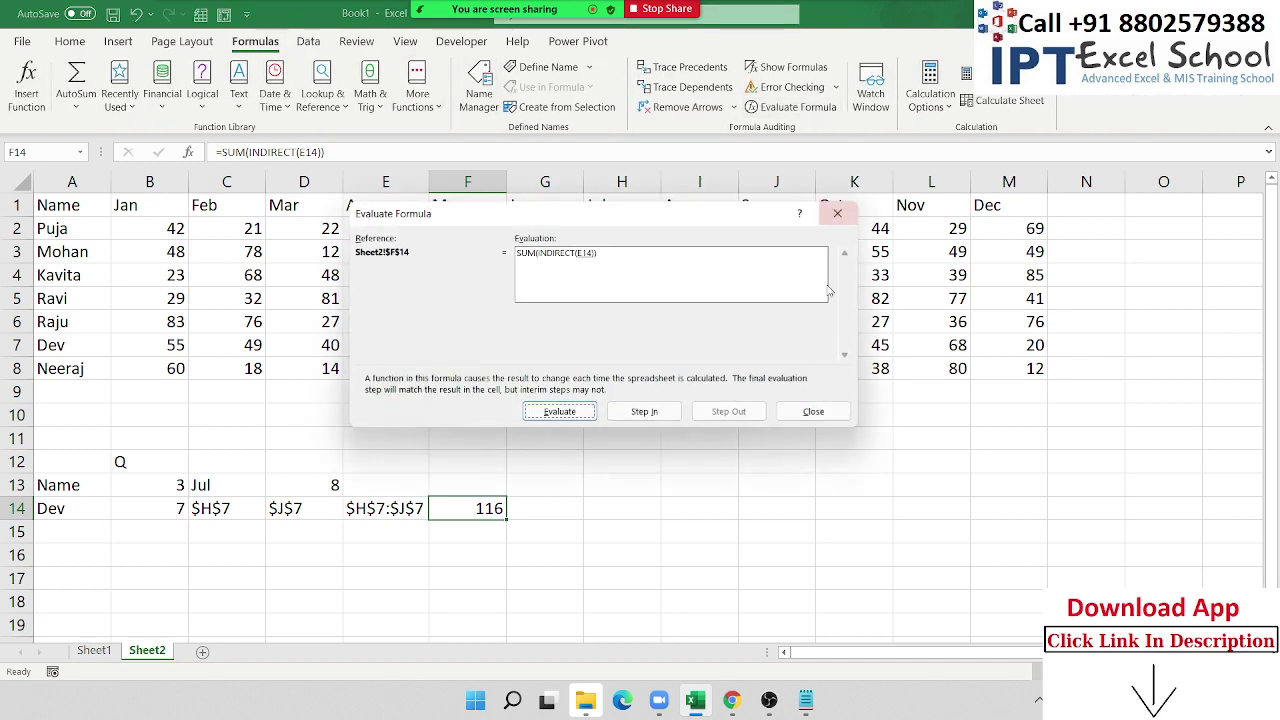
click(558, 411)
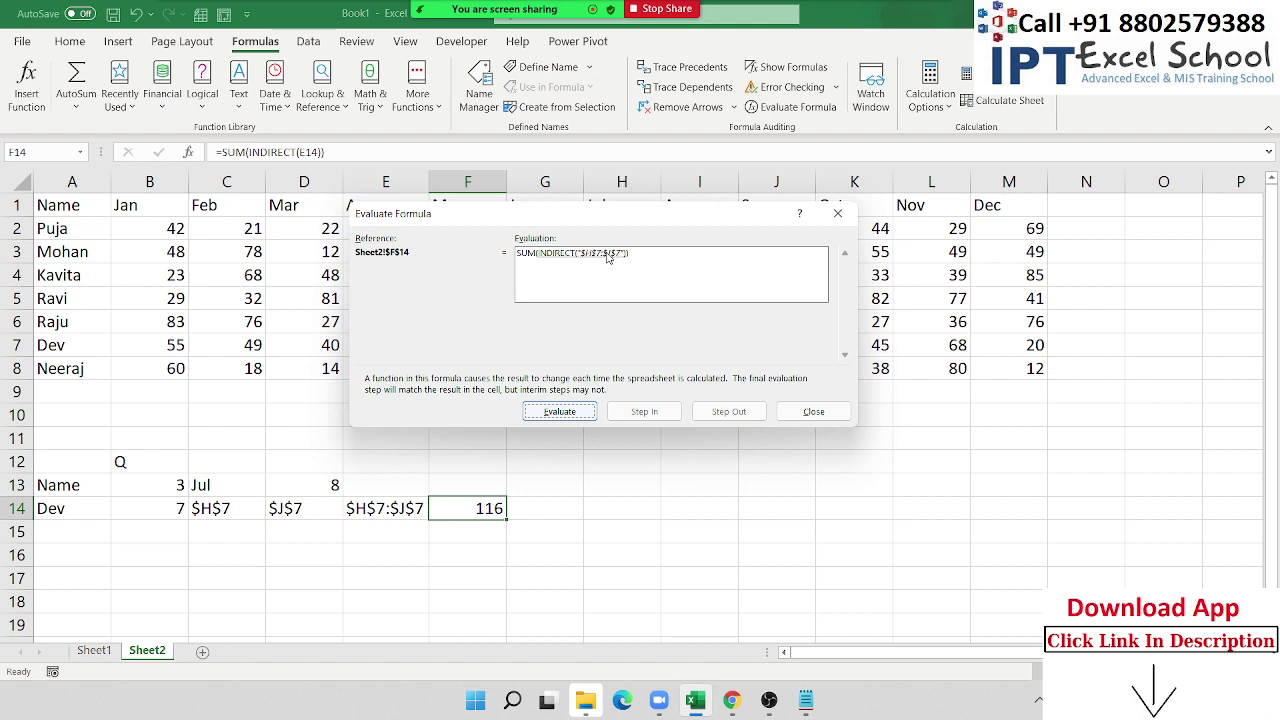
click(566, 414)
click(565, 413)
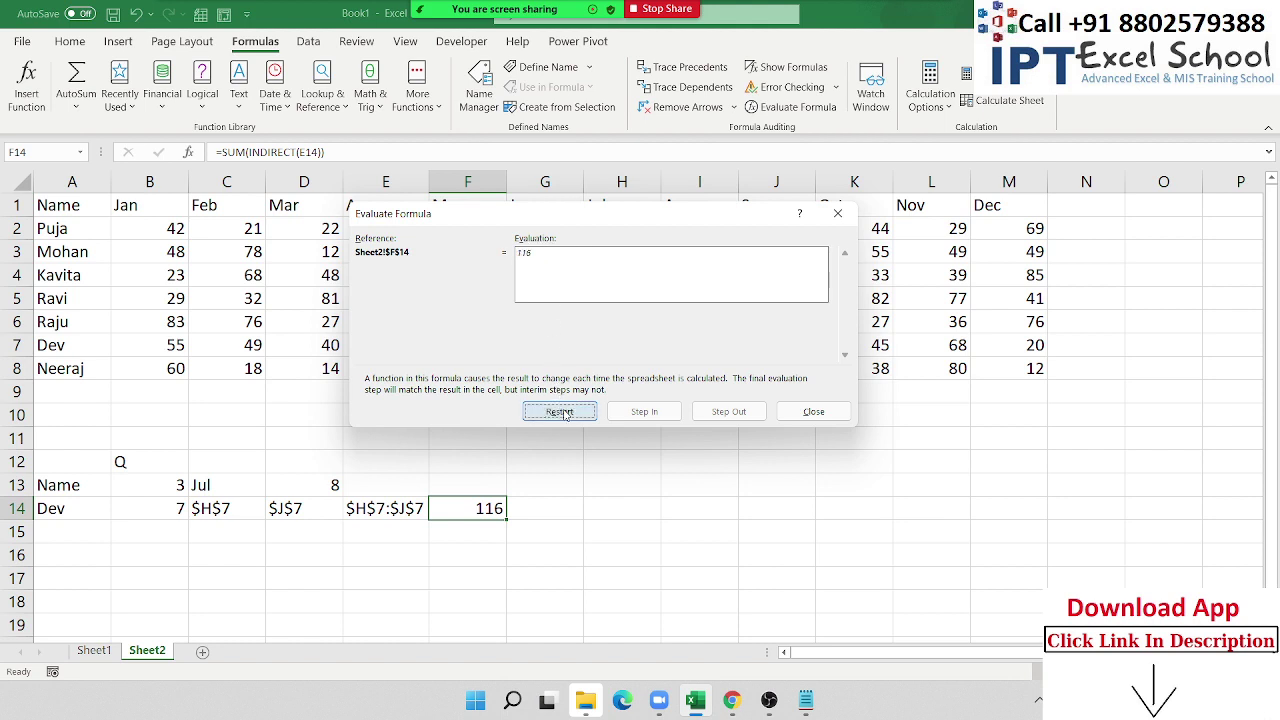
click(838, 417)
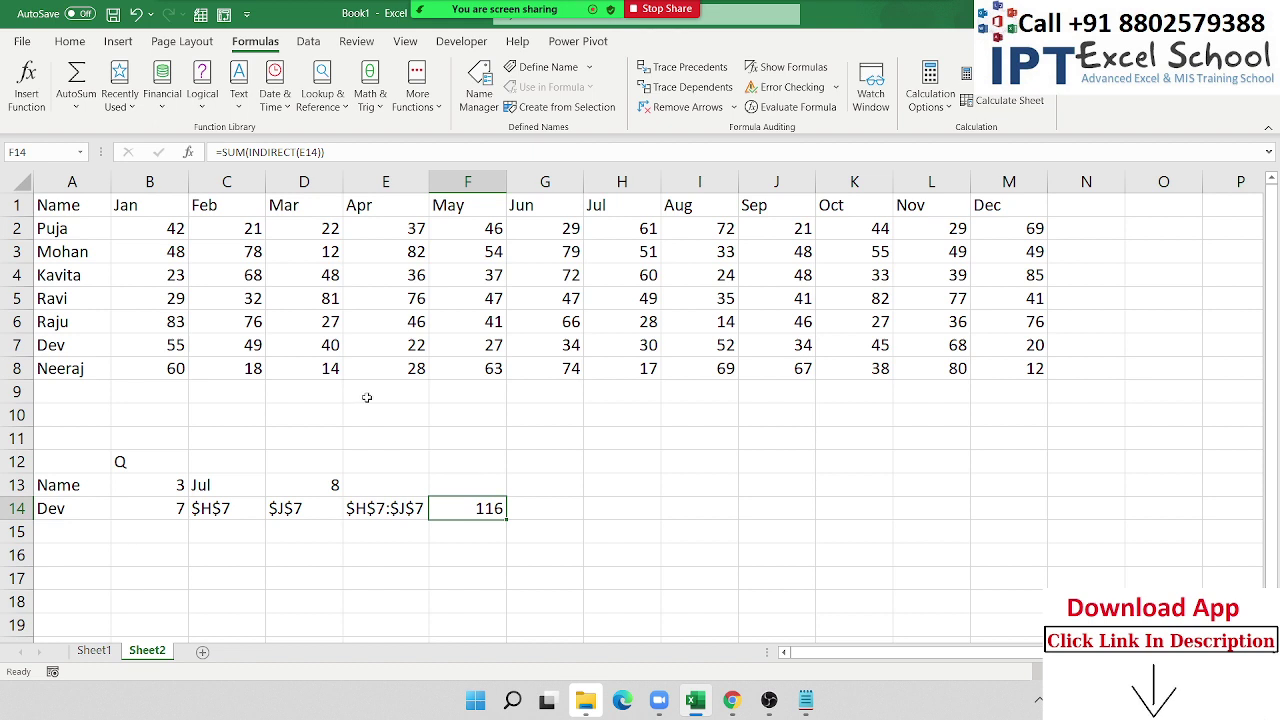
Replace the C13 reference in D13's MATCH formula with C13's own formula, CHOOSE(B13,"JAN","Apr","Jul","OCT").
click(211, 486)
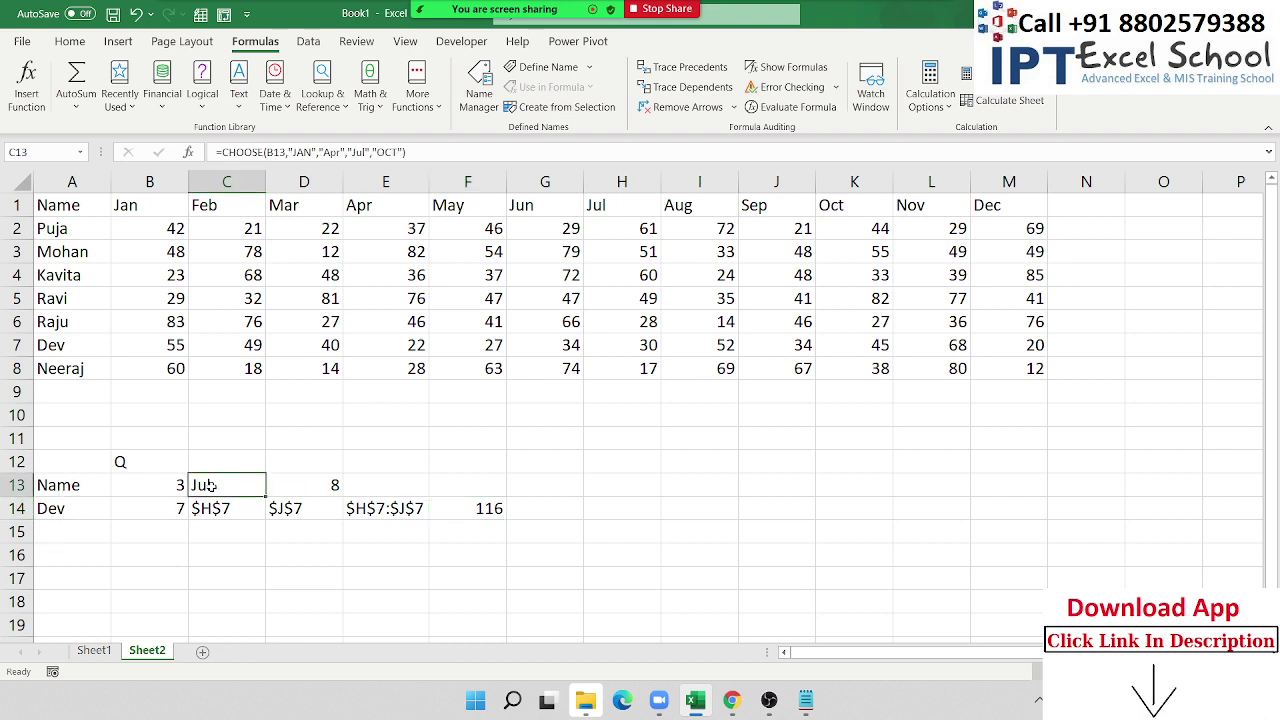
double_click(208, 486)
key(Escape)
double_click(203, 486)
drag(200, 486, 503, 497)
key(ctrl+c)
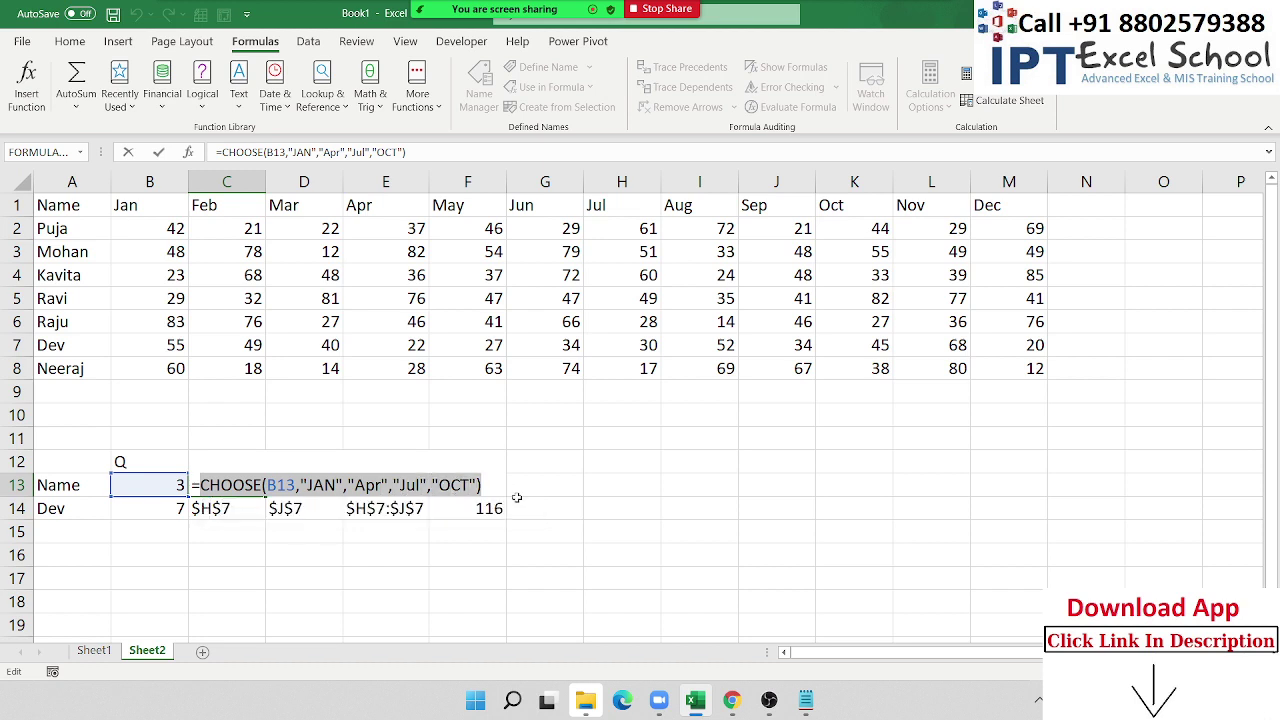
key(Escape)
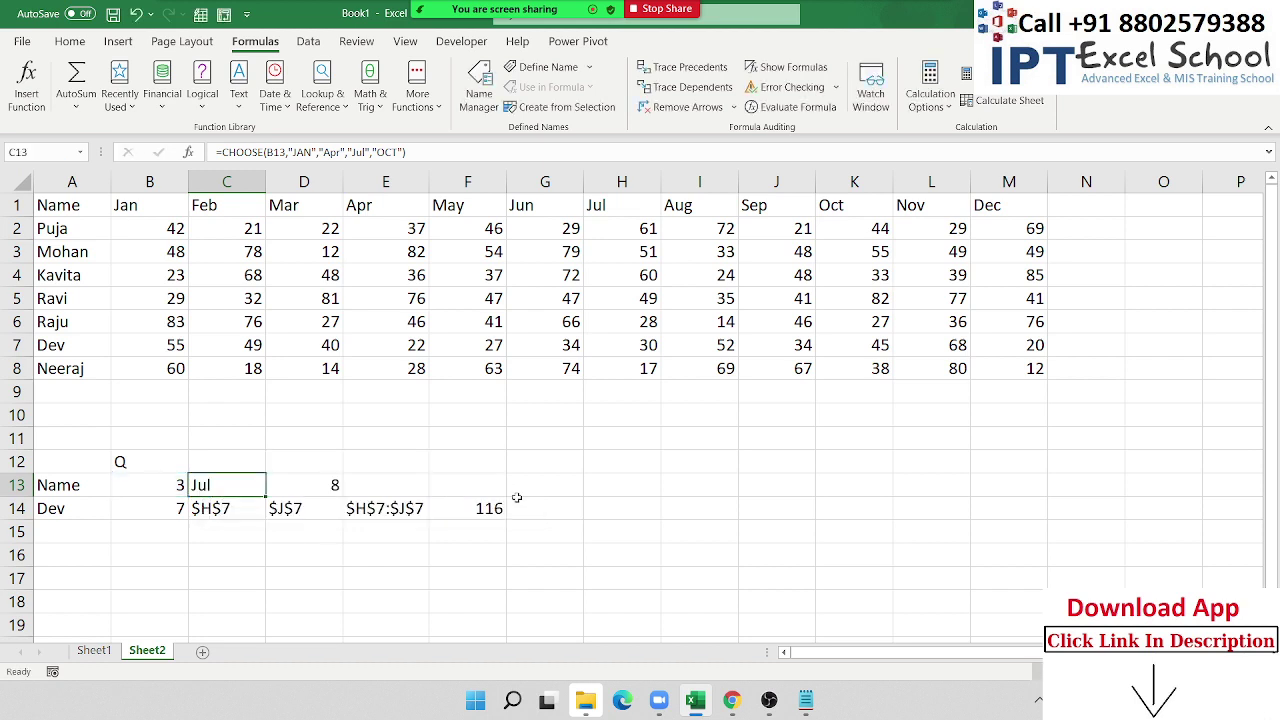
double_click(320, 485)
double_click(352, 485)
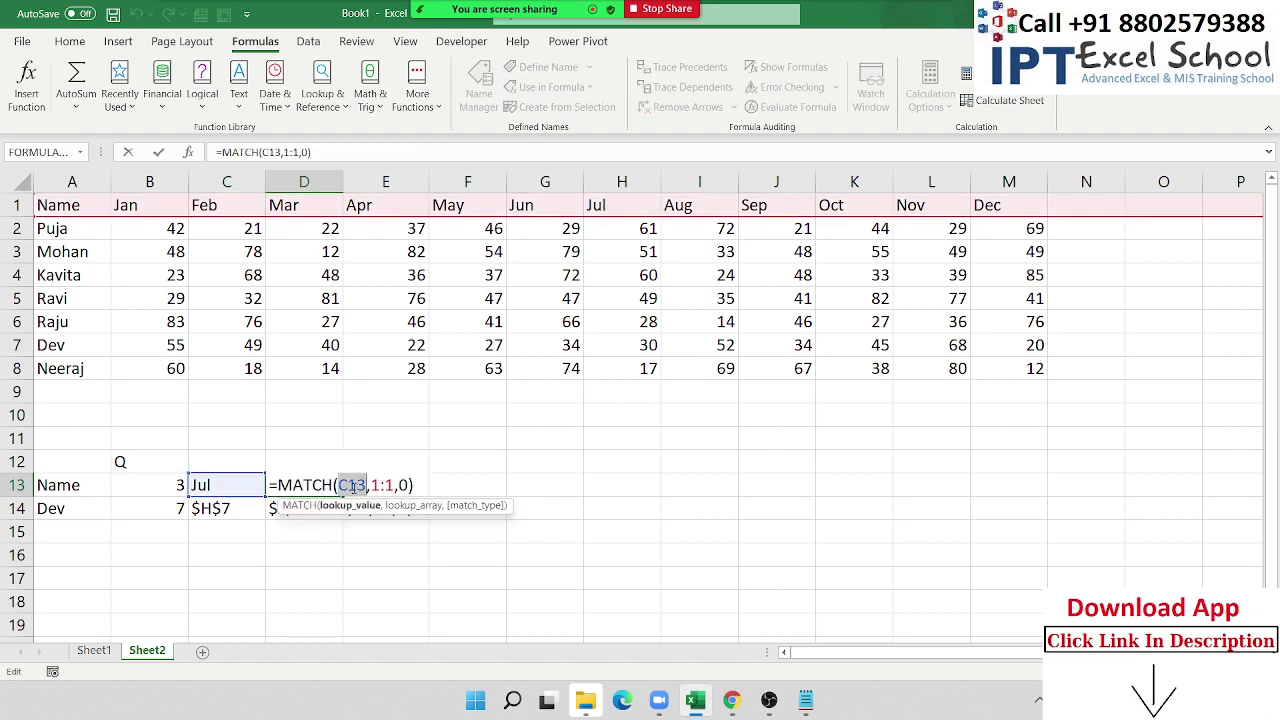
key(ctrl+v)
key(Return)
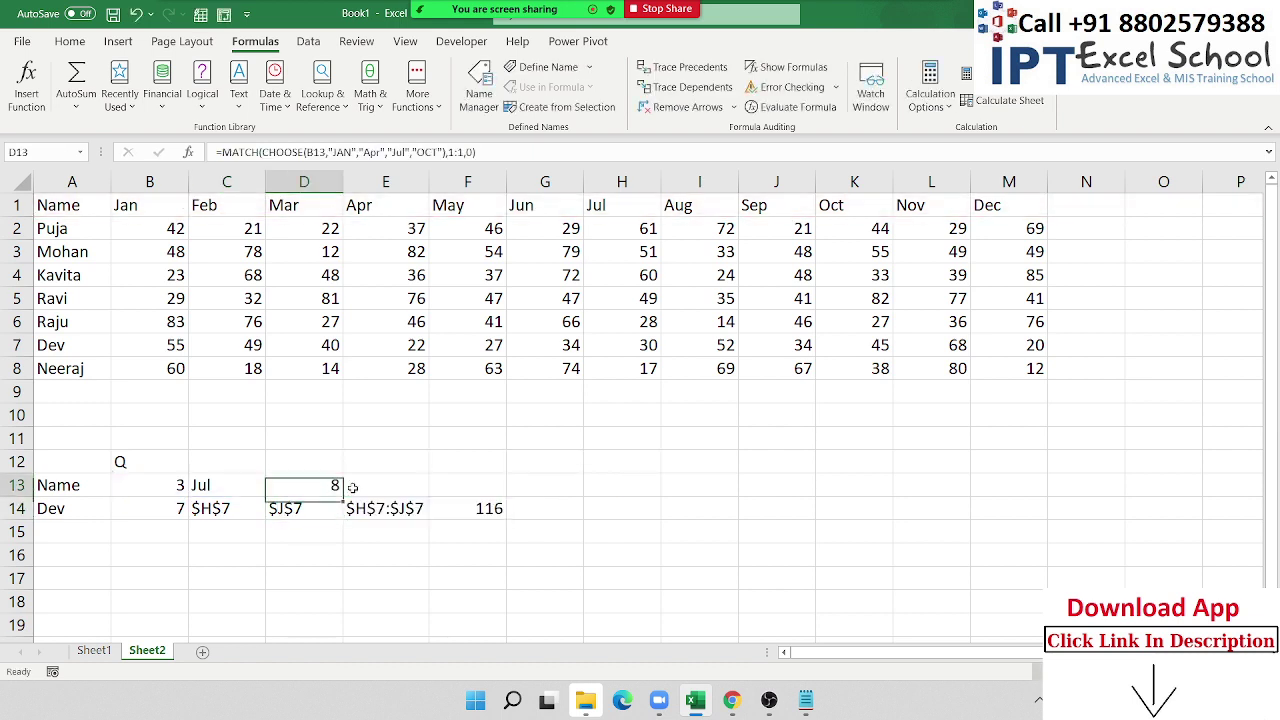
Clear the redundant CHOOSE helper formula from C13.
key(Up)
key(Left)
key(Delete)
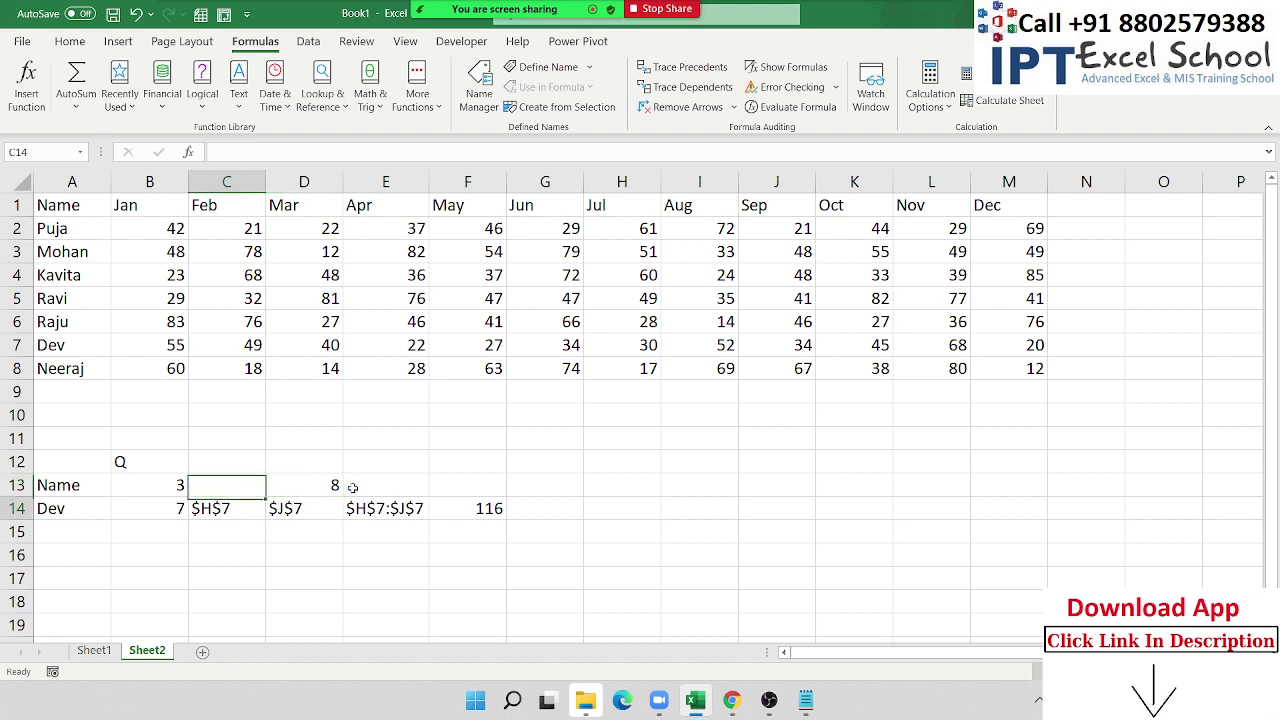
Replace the B14 reference in C14's ADDRESS formula with B14's own formula, MATCH(A14,A1:A8,0).
key(Down)
key(Left)
double_click(150, 510)
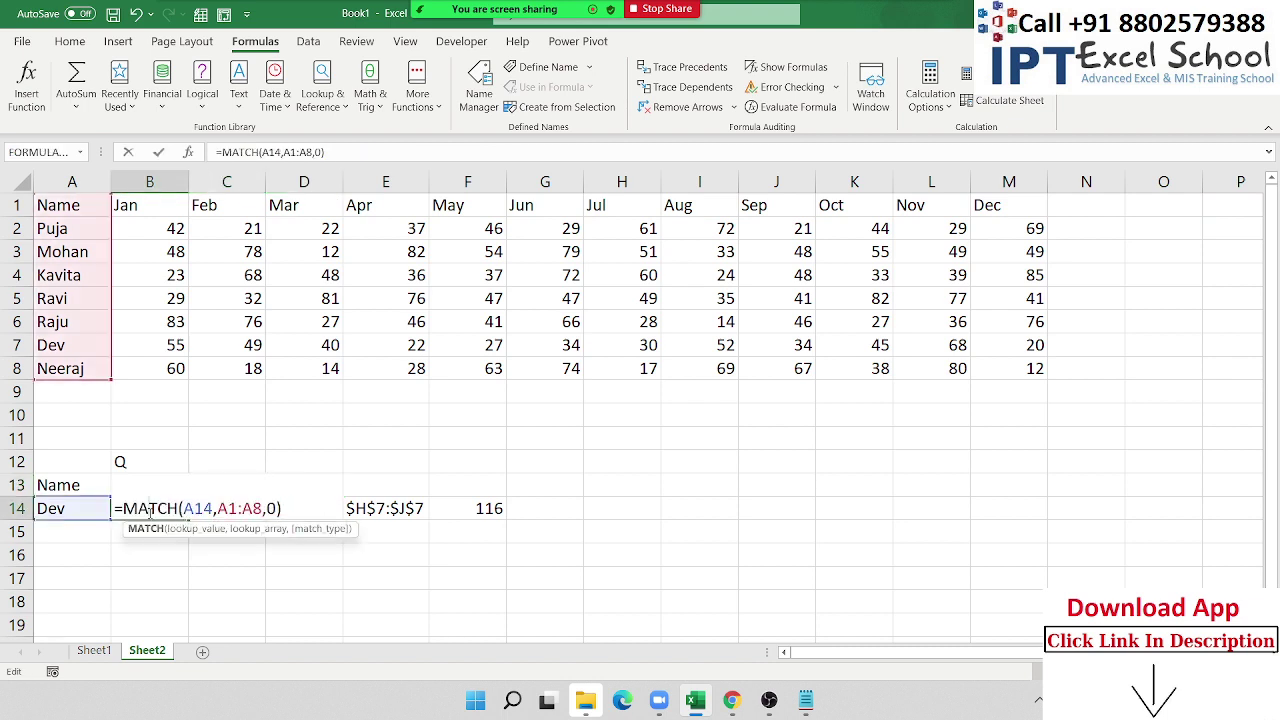
drag(123, 508, 342, 523)
key(ctrl+c)
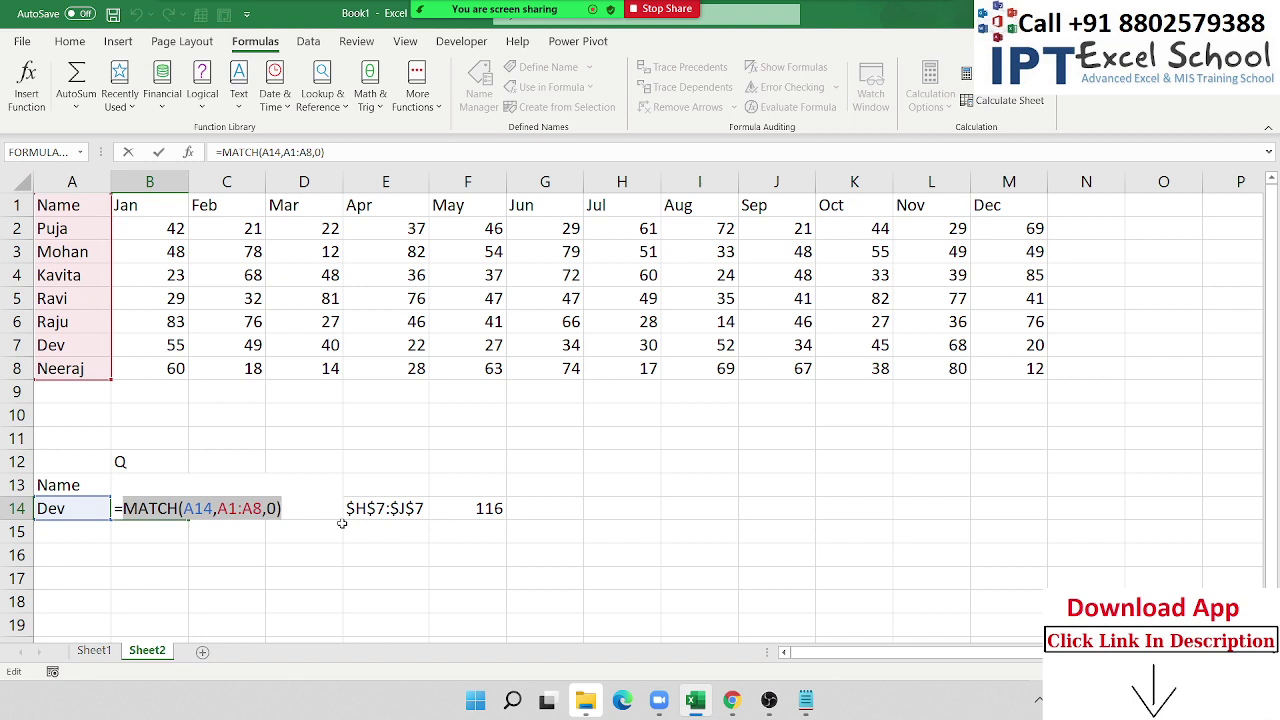
key(Escape)
double_click(210, 507)
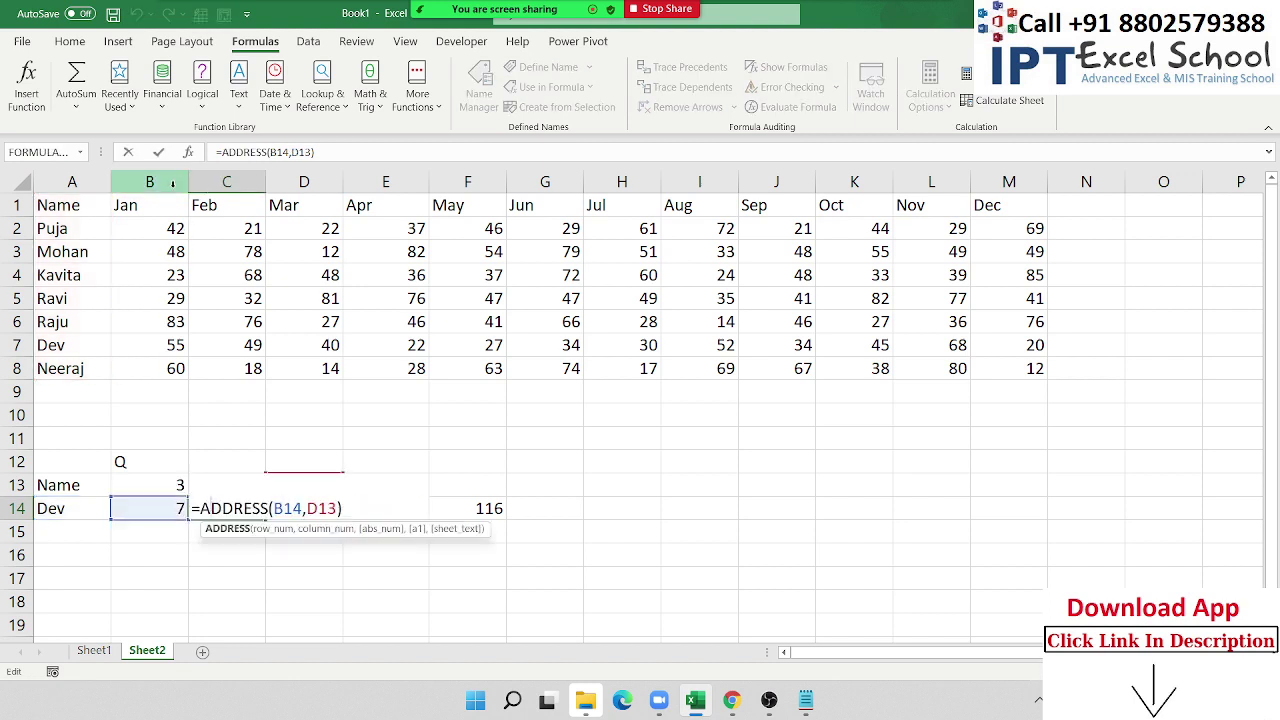
click(264, 528)
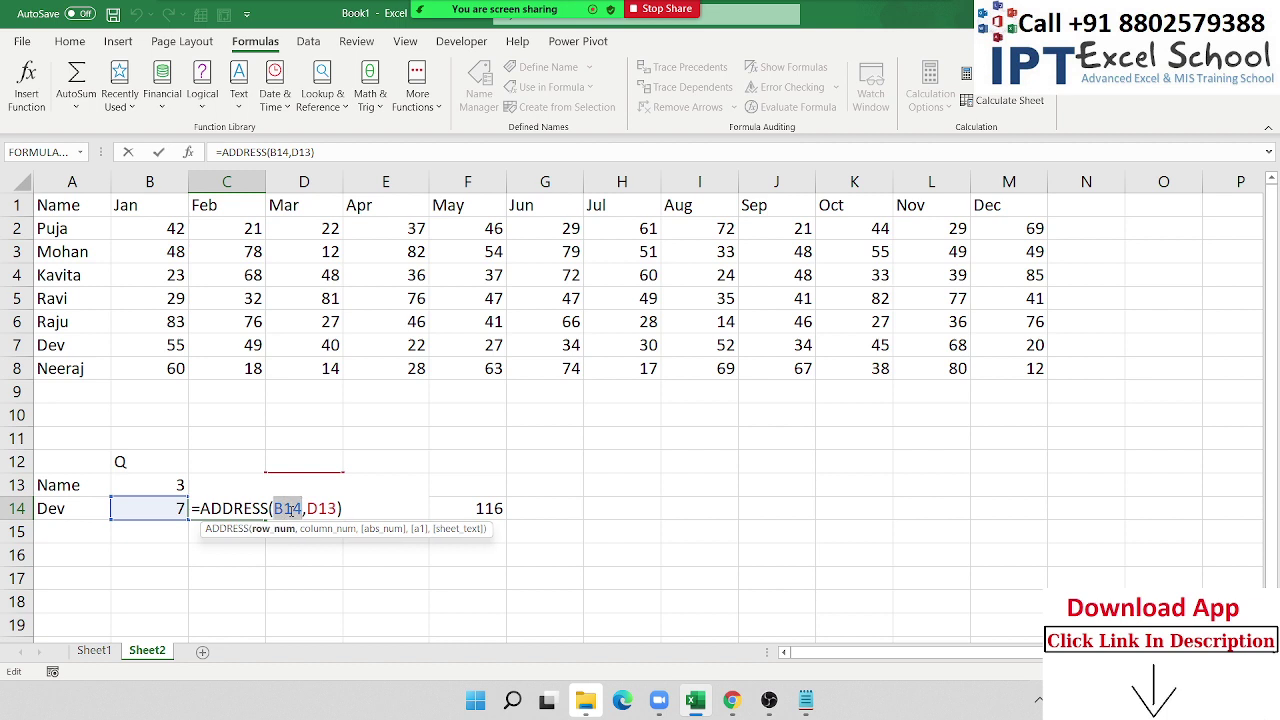
key(ctrl+v)
key(Return)
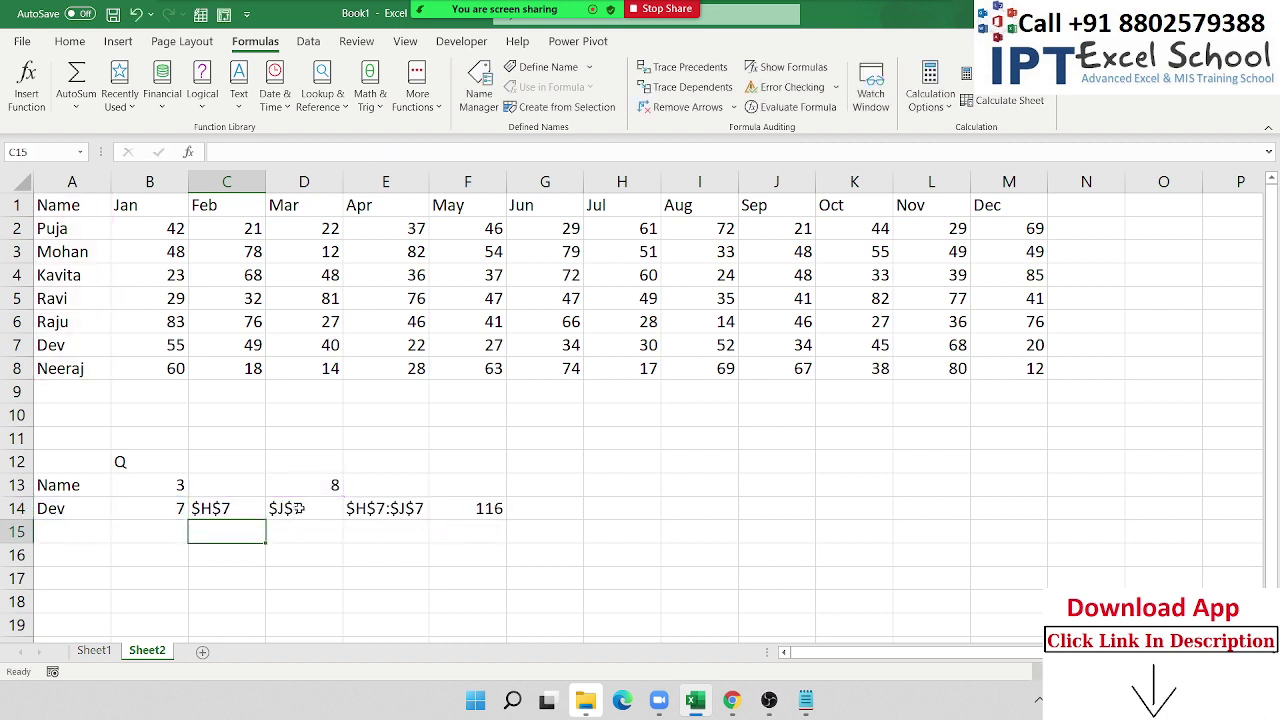
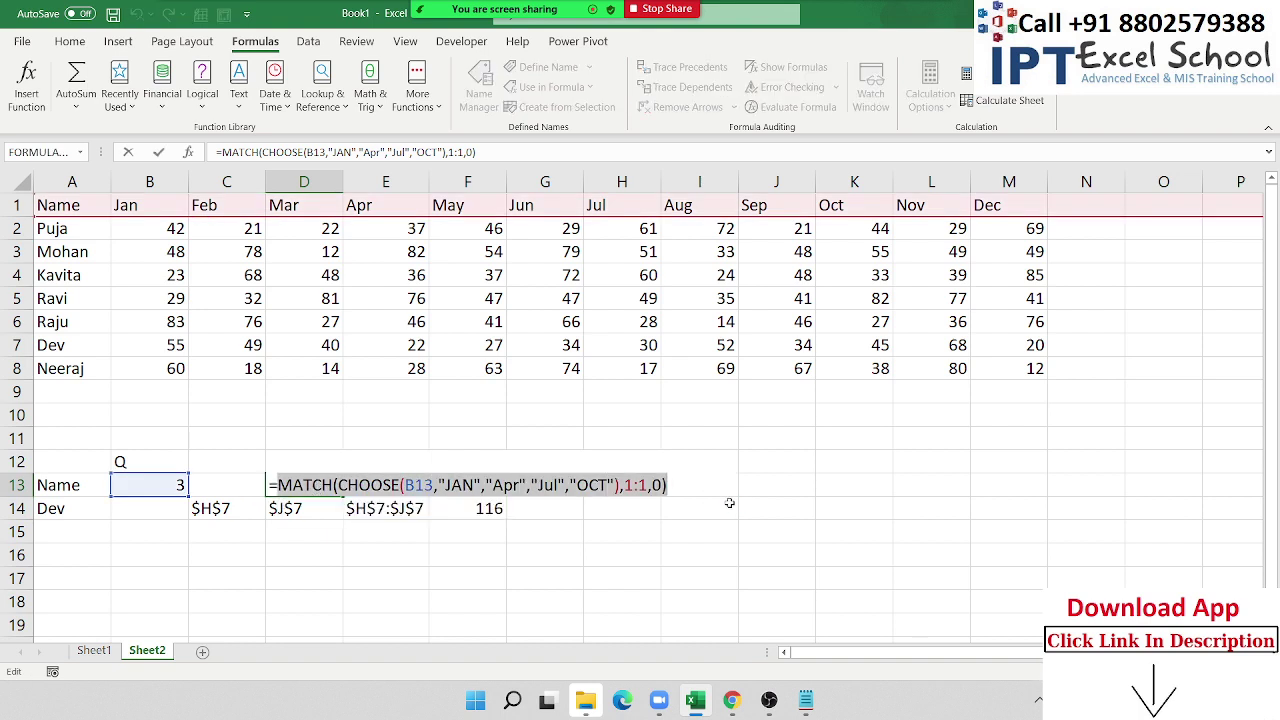
Replace the D13 reference in C14's ADDRESS formula with MATCH(CHOOSE(B13,"JAN","Apr","Jul","OCT"),1:1,0).
key(Escape)
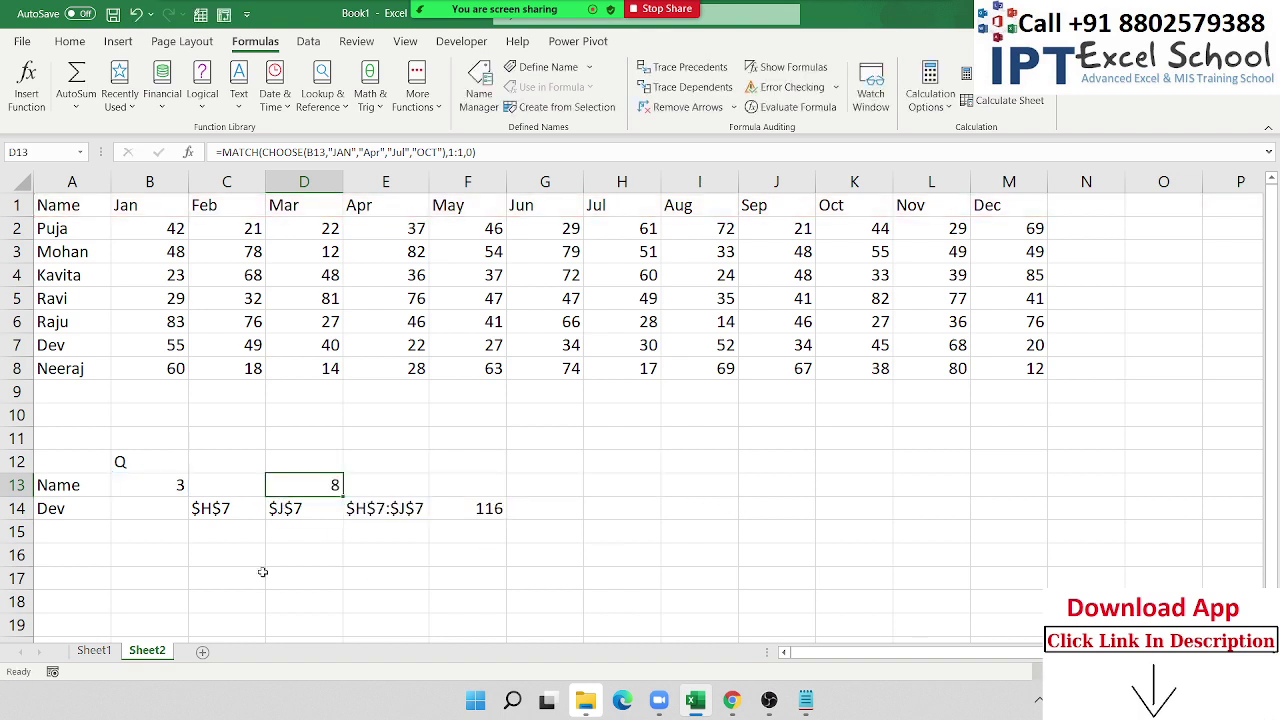
click(214, 518)
double_click(220, 518)
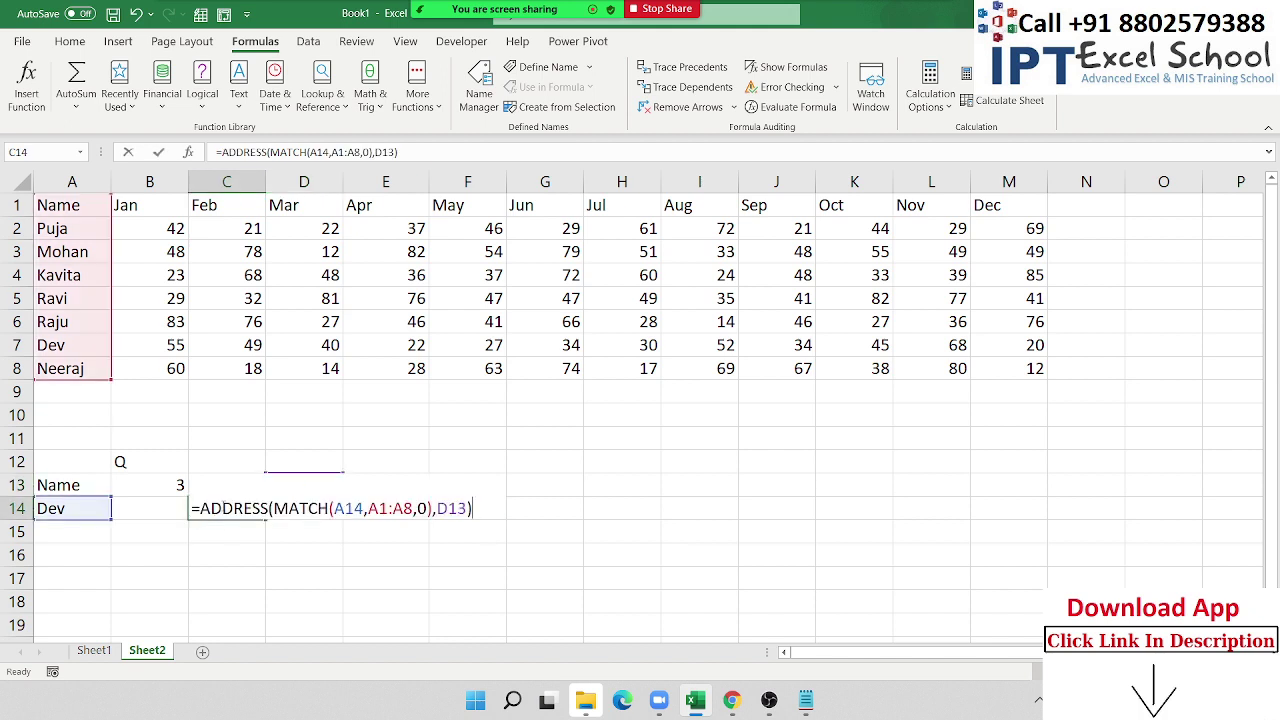
double_click(445, 508)
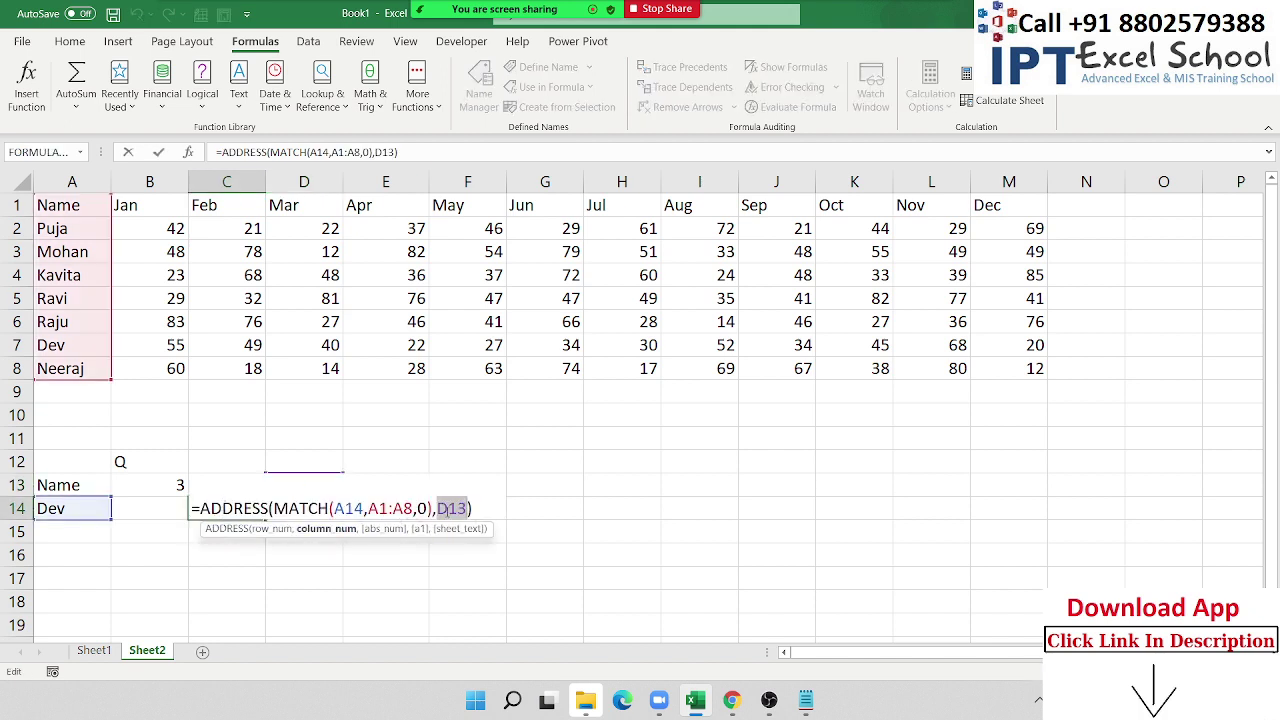
text(MATCH(CHOOSE(B13,"JAN","Apr","Jul","OCT"),1:1,0))
key(Return)
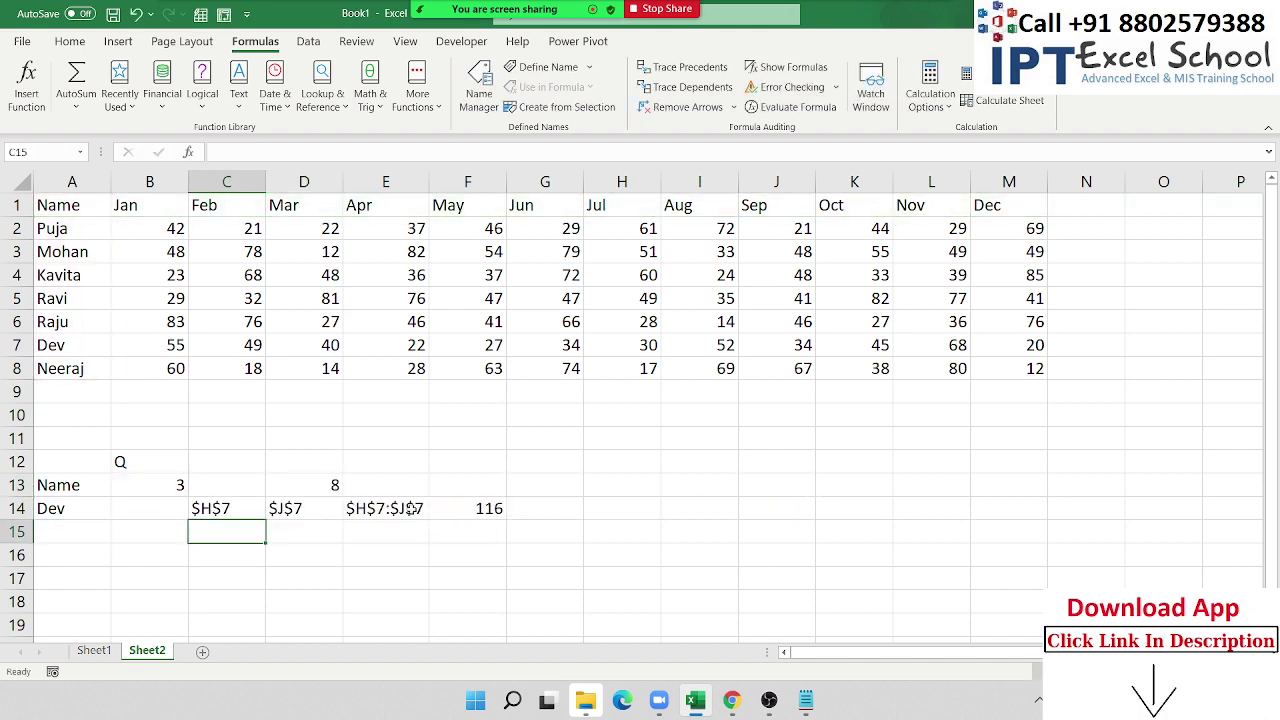
Replace D13 in D14's ADDRESS formula with MATCH(CHOOSE(B13,"JAN","Apr","Jul","OCT"),1:1,0), keeping the +2 offset.
double_click(325, 510)
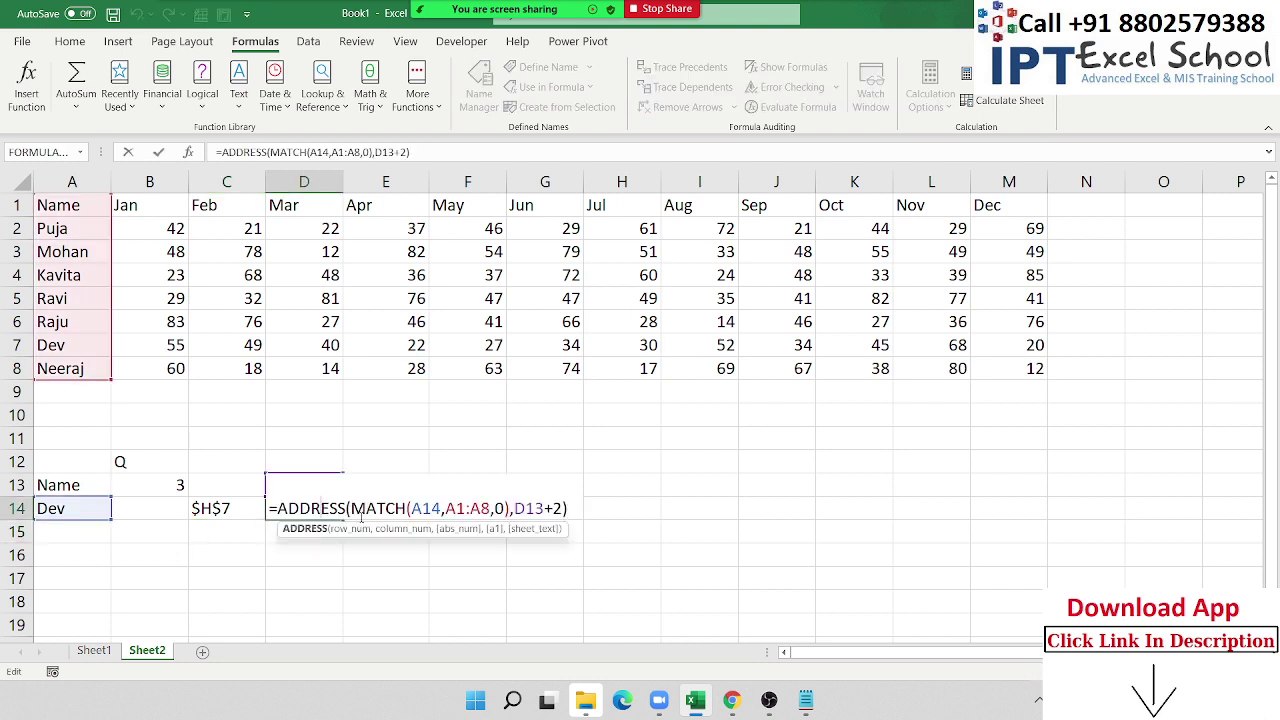
double_click(525, 508)
text(MATCH(CHOOSE(B13,"JAN","Apr","Jul","OCT"),1:1,0))
key(Return)
Clear the redundant MATCH helper formula from D13.
key(Up)
key(Up)
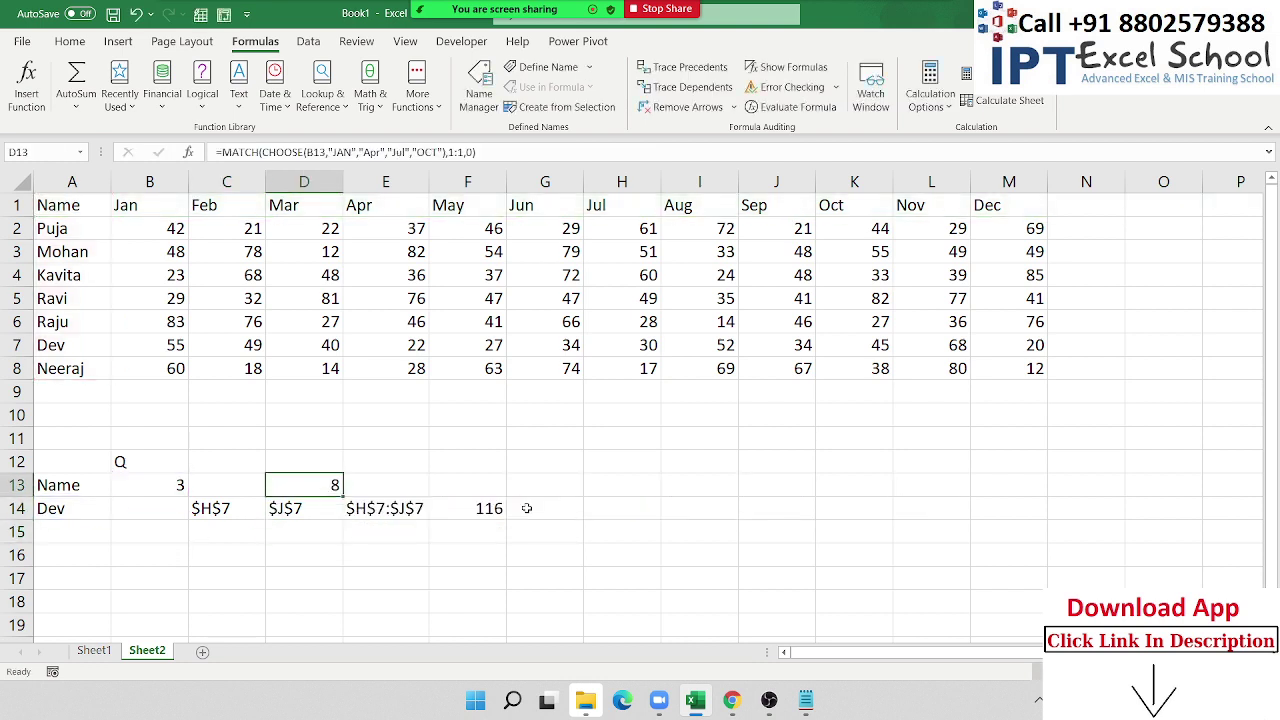
key(Delete)
key(Down)
key(Left)
key(Left)
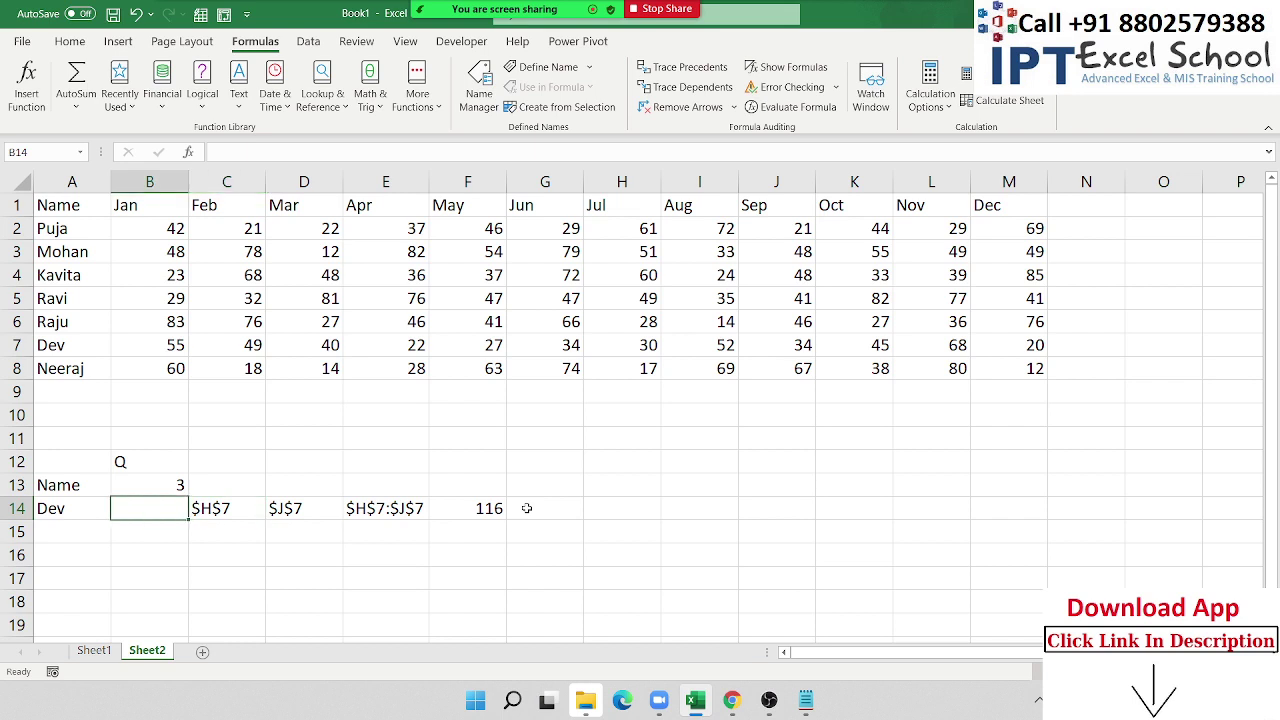
Replace the C14 reference in E14's joining formula with C14's full ADDRESS formula.
click(233, 508)
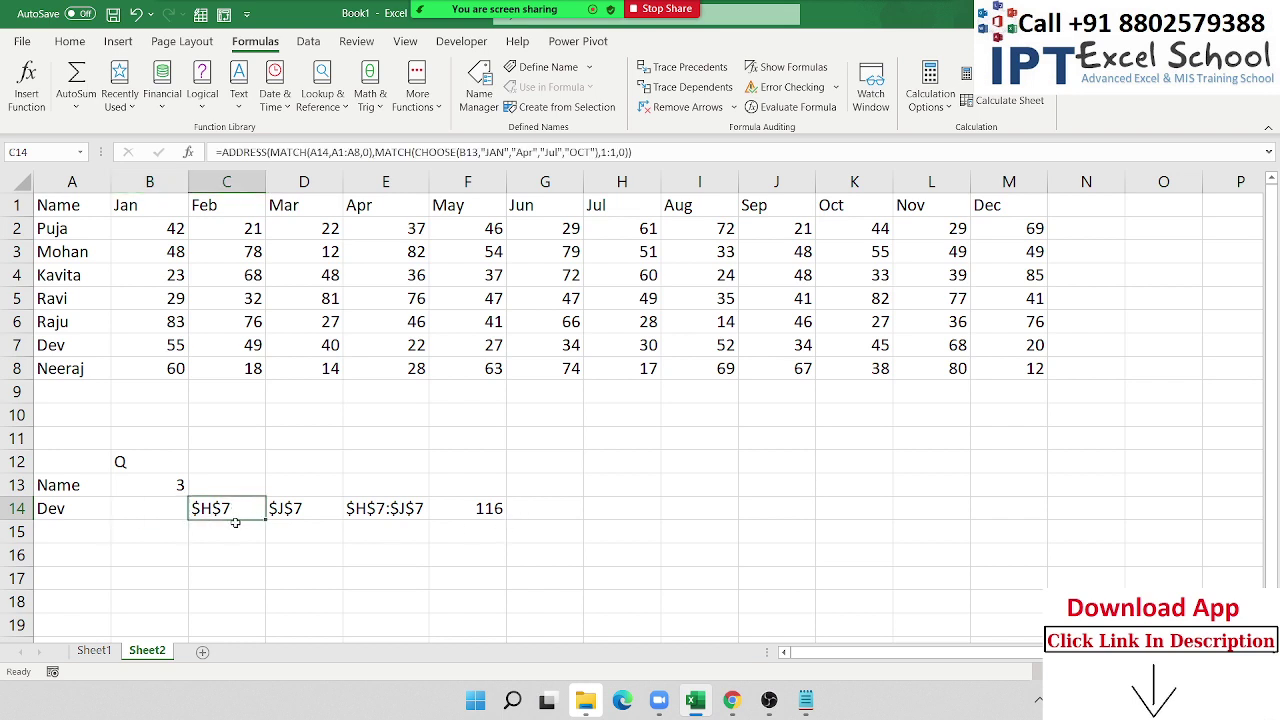
double_click(230, 510)
drag(200, 508, 832, 508)
key(ctrl+c)
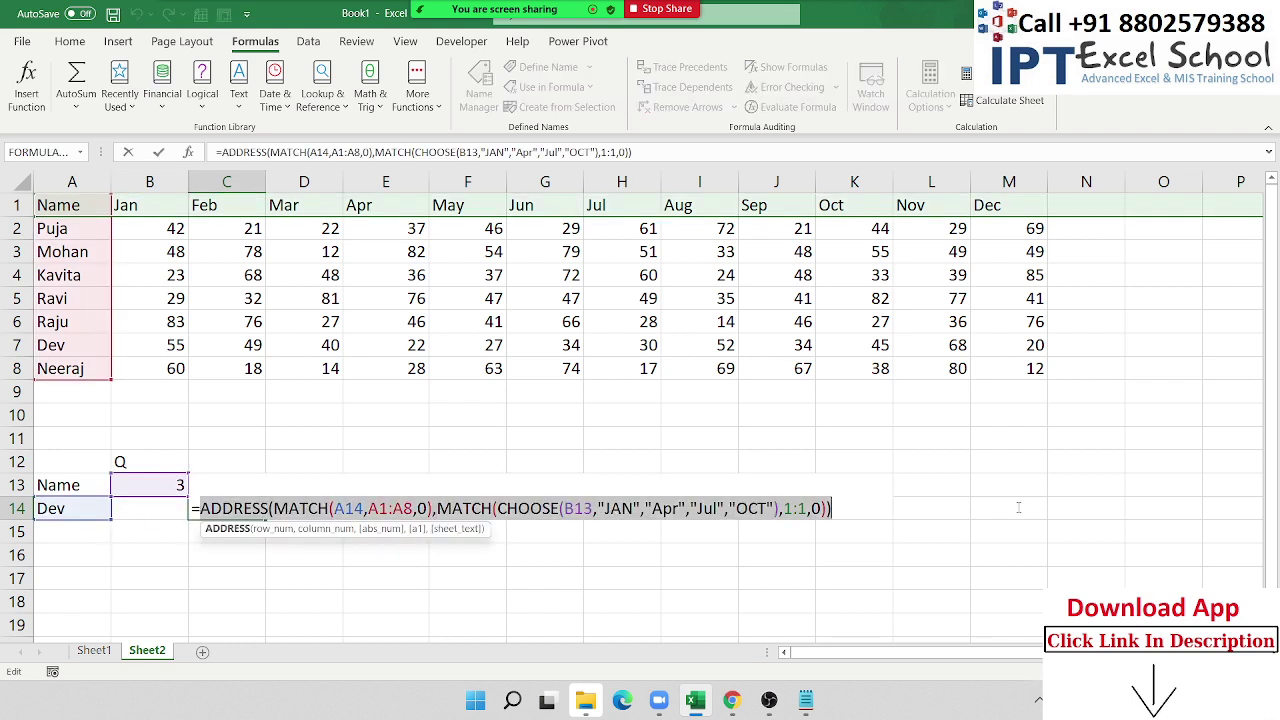
key(Escape)
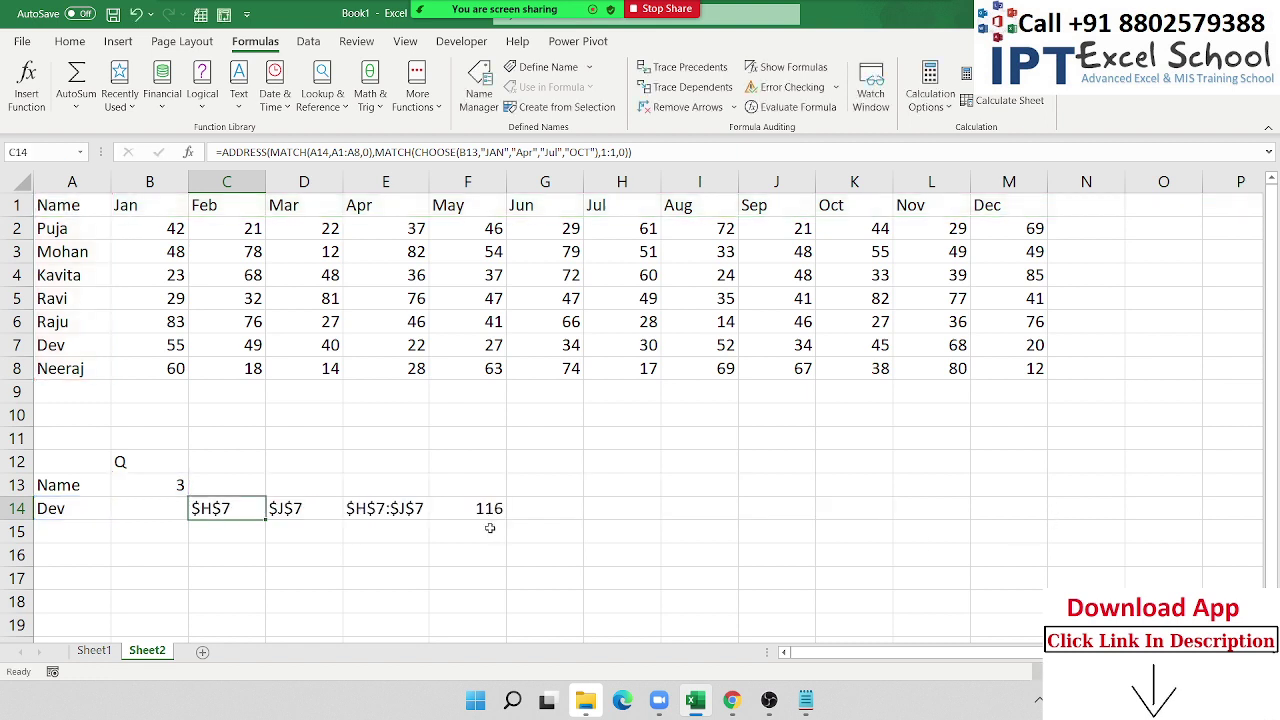
double_click(400, 510)
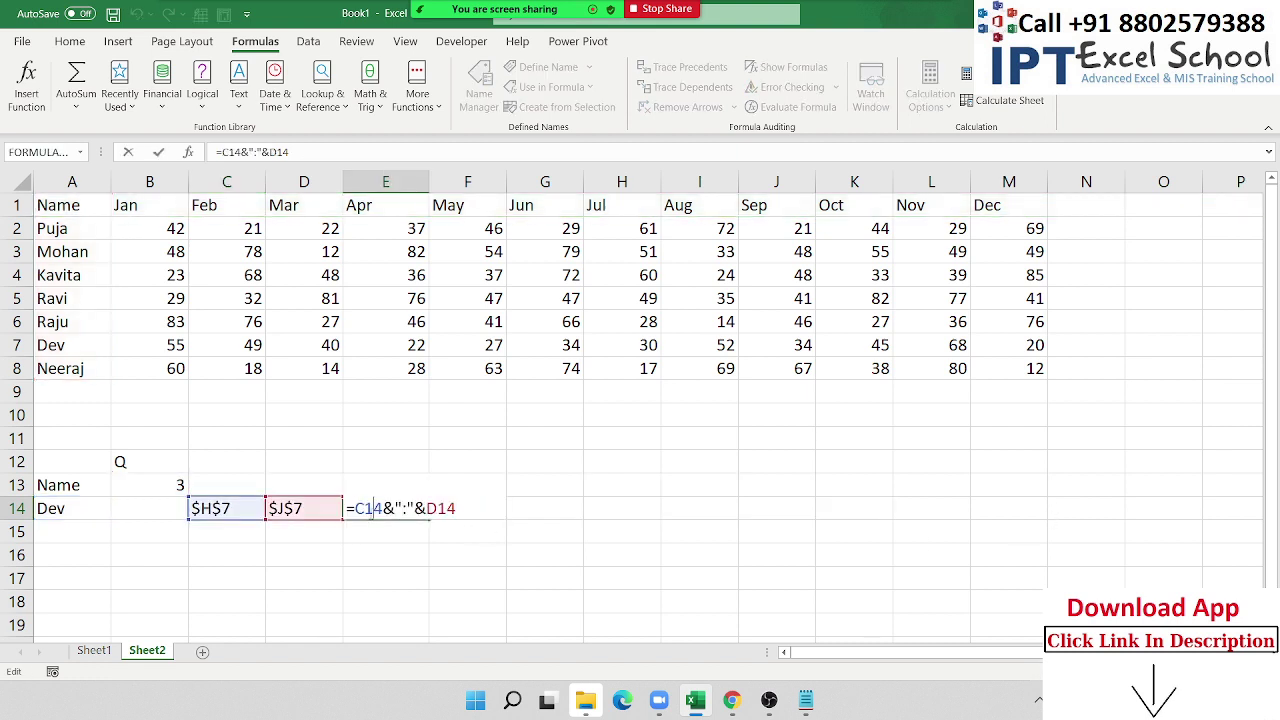
double_click(368, 510)
key(ctrl+v)
key(Return)
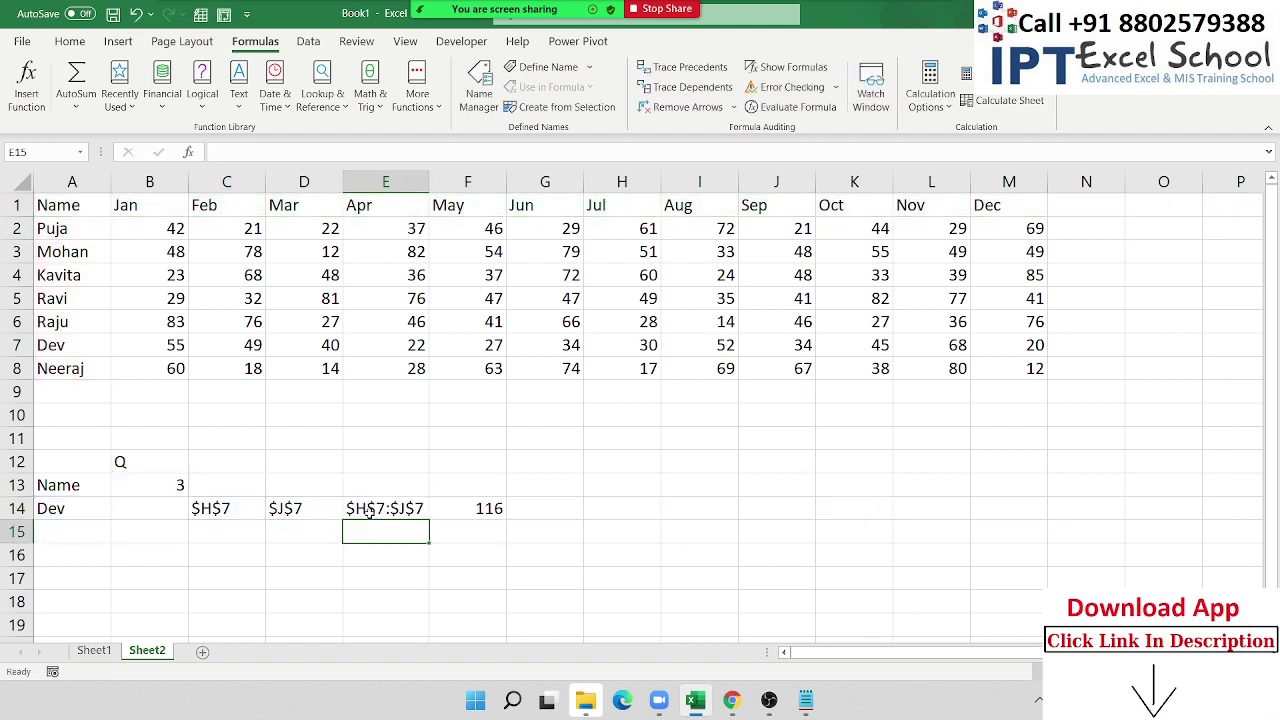
Replace the D14 reference in E14's joining formula with D14's full ADDRESS formula, including the +2 offset.
double_click(300, 510)
drag(270, 510, 928, 510)
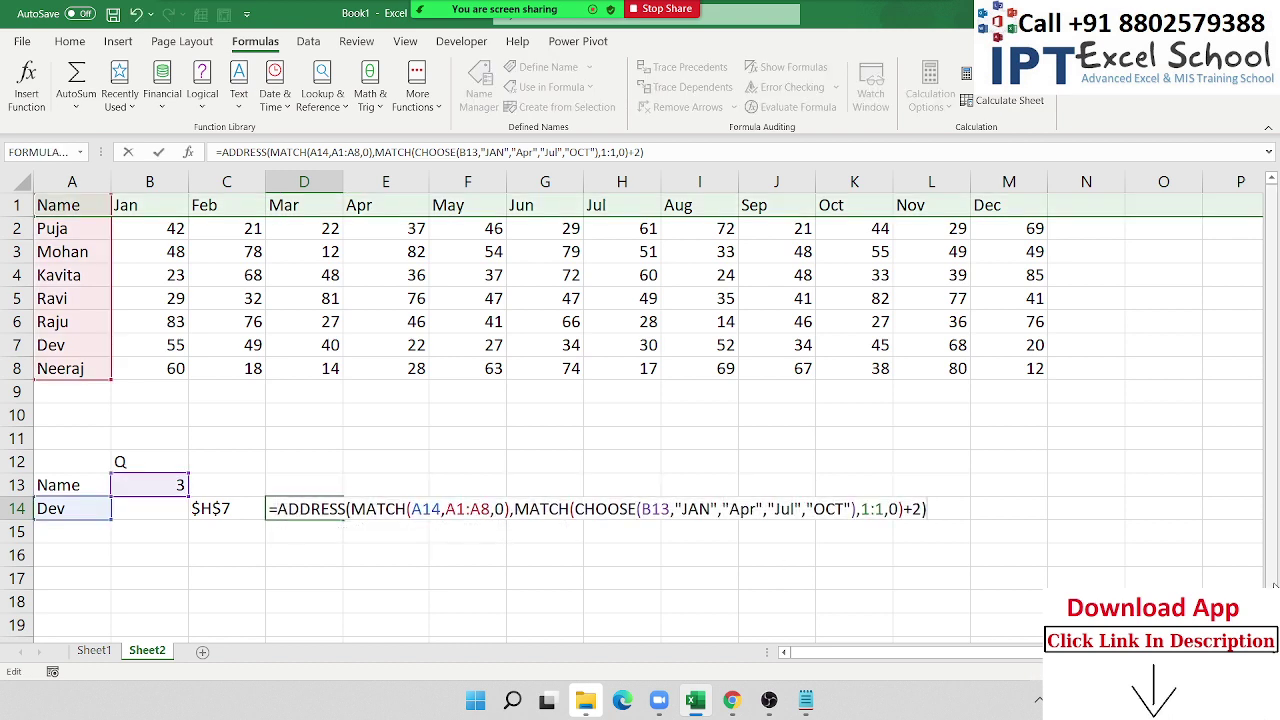
key(Escape)
double_click(283, 510)
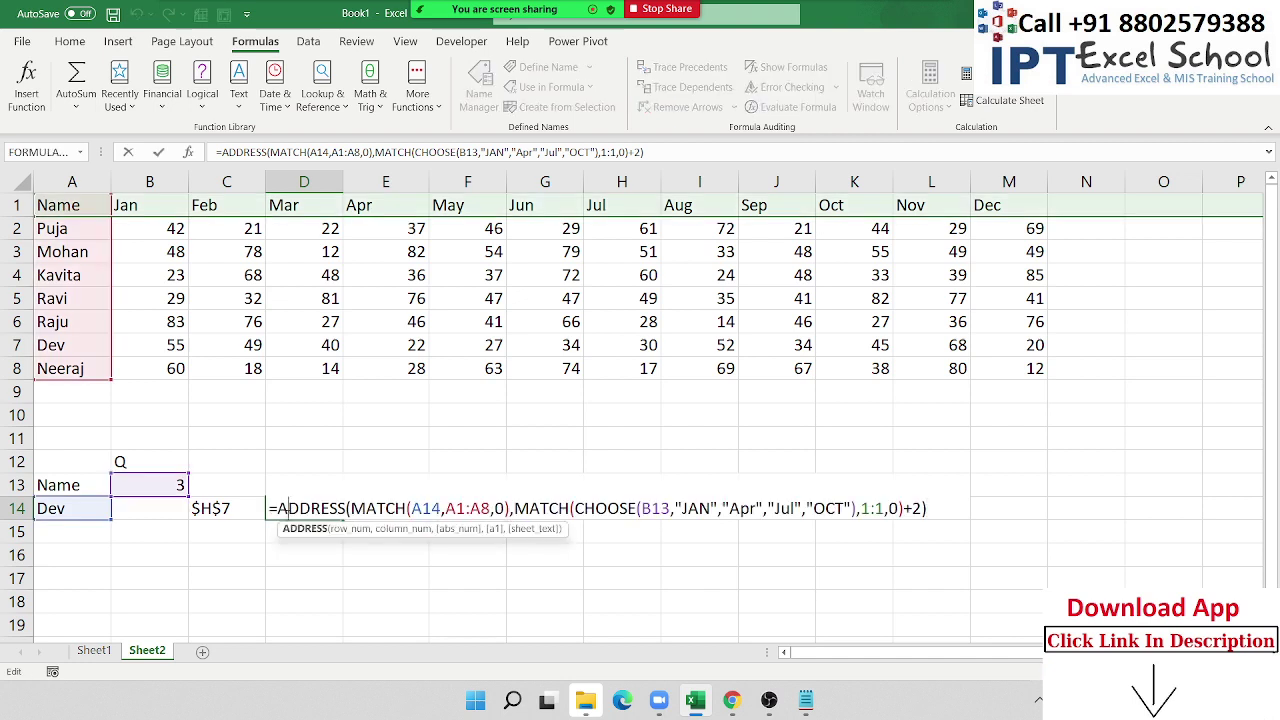
drag(280, 512, 992, 552)
key(ctrl+c)
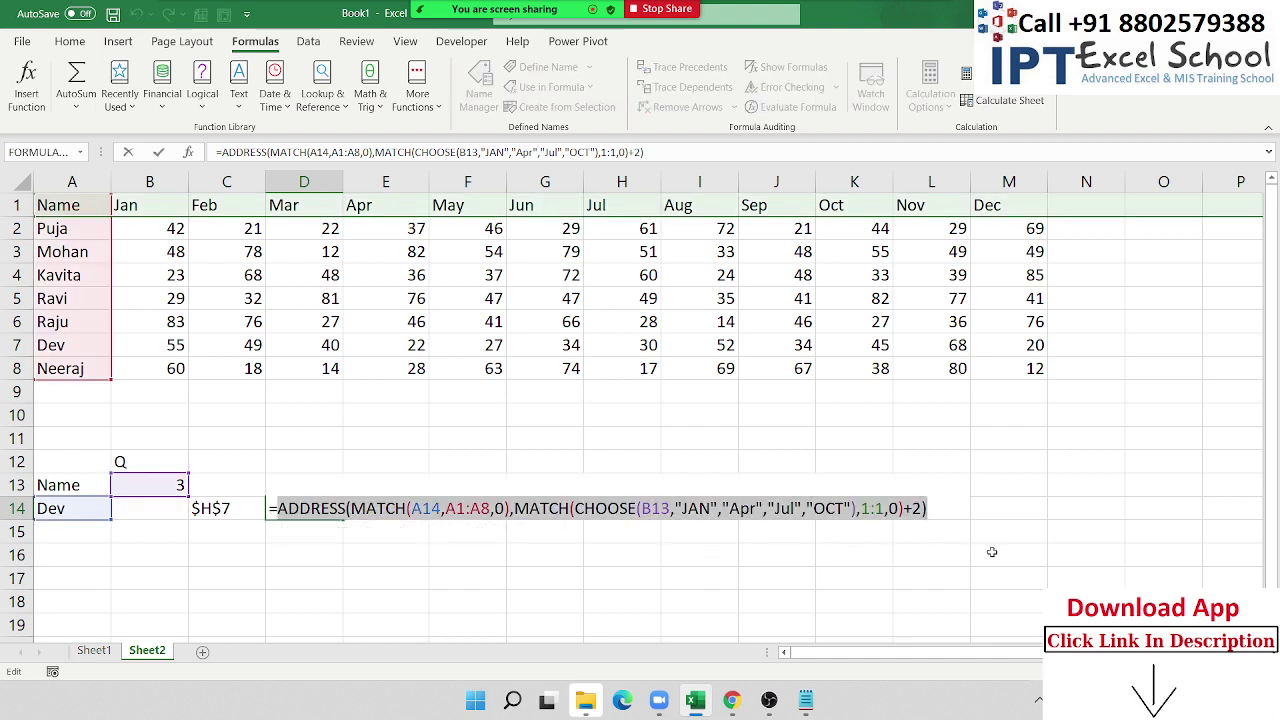
key(Escape)
double_click(388, 508)
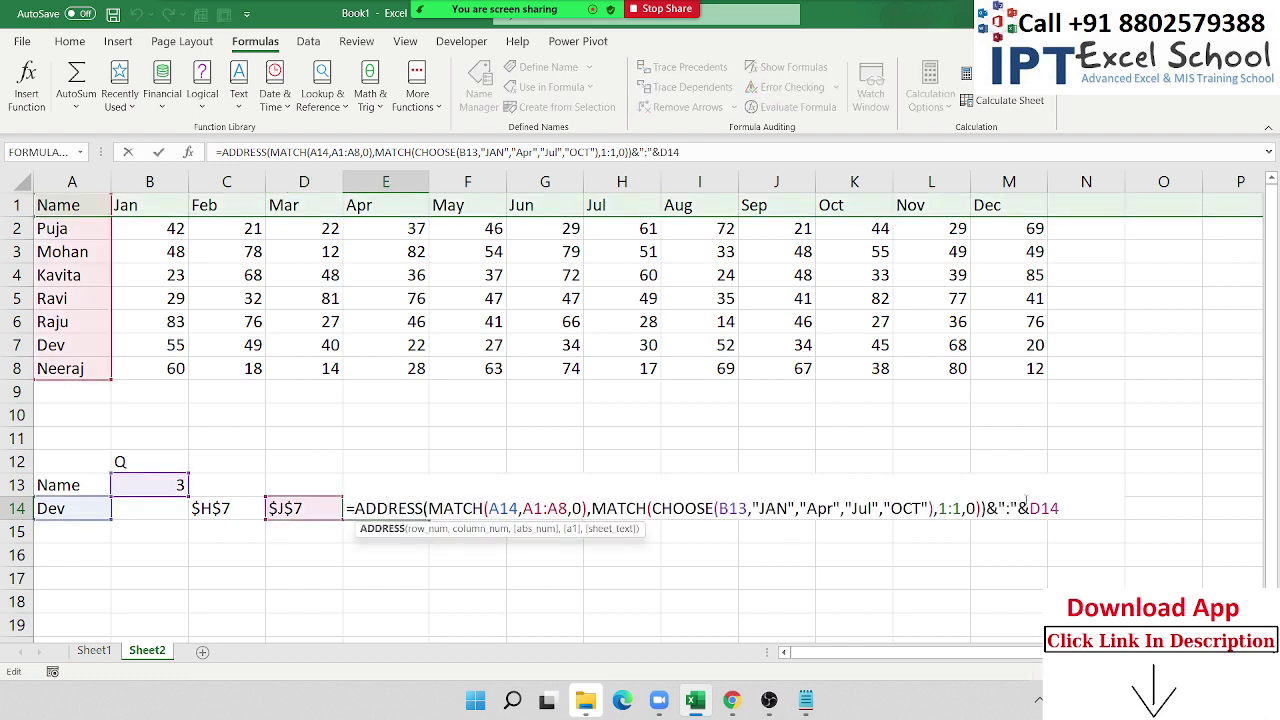
drag(1028, 508, 1060, 508)
key(ctrl+v)
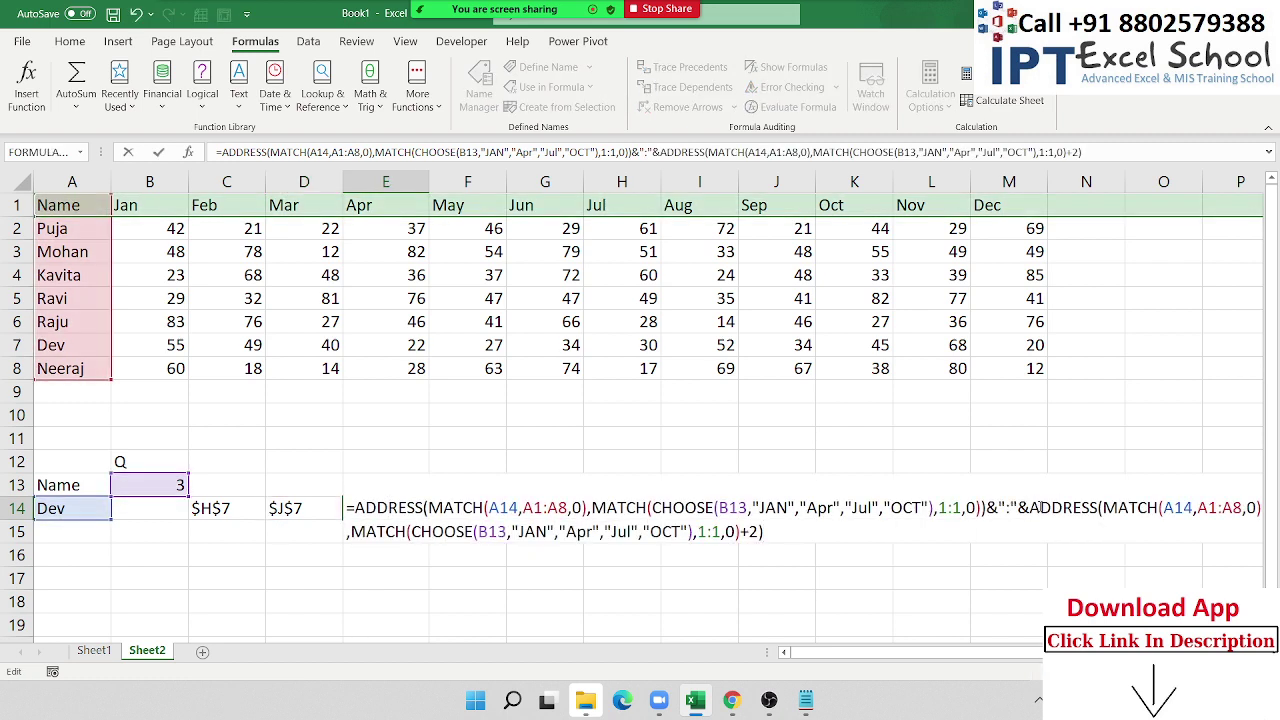
key(Return)
Clear the redundant ADDRESS helper formulas from C14 and D14.
click(222, 510)
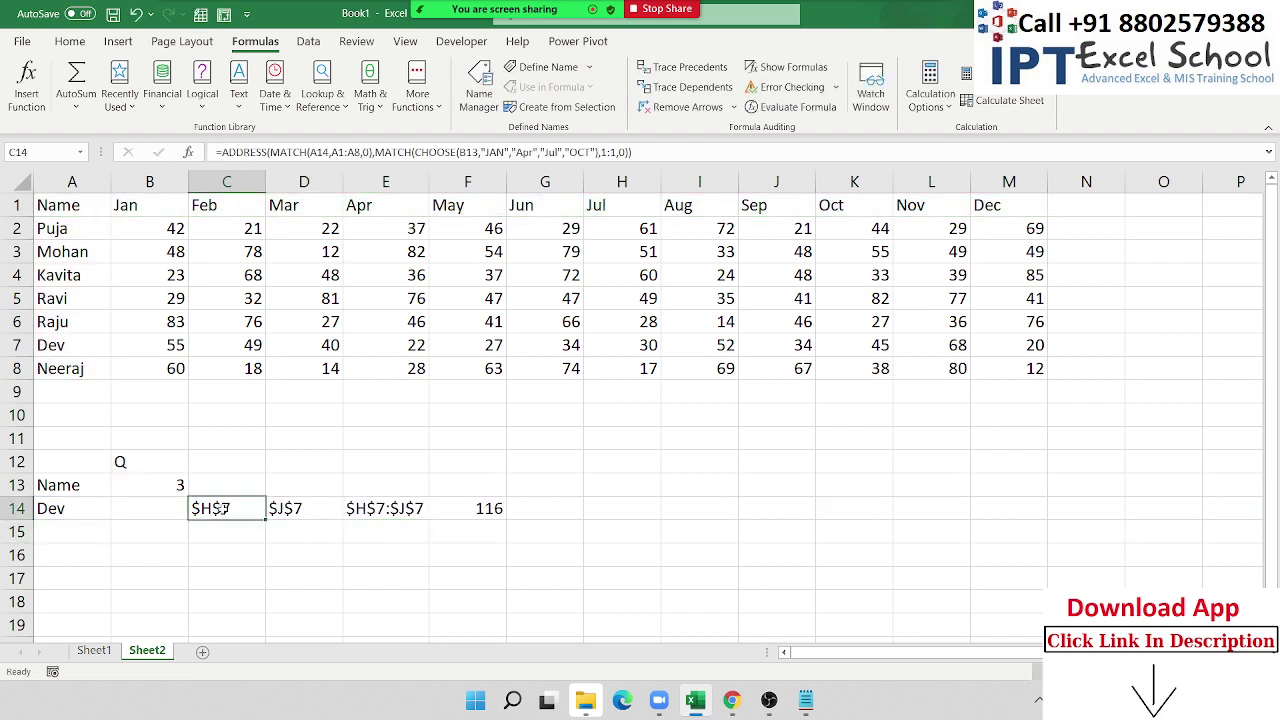
key(Delete)
key(Right)
key(Delete)
key(Right)
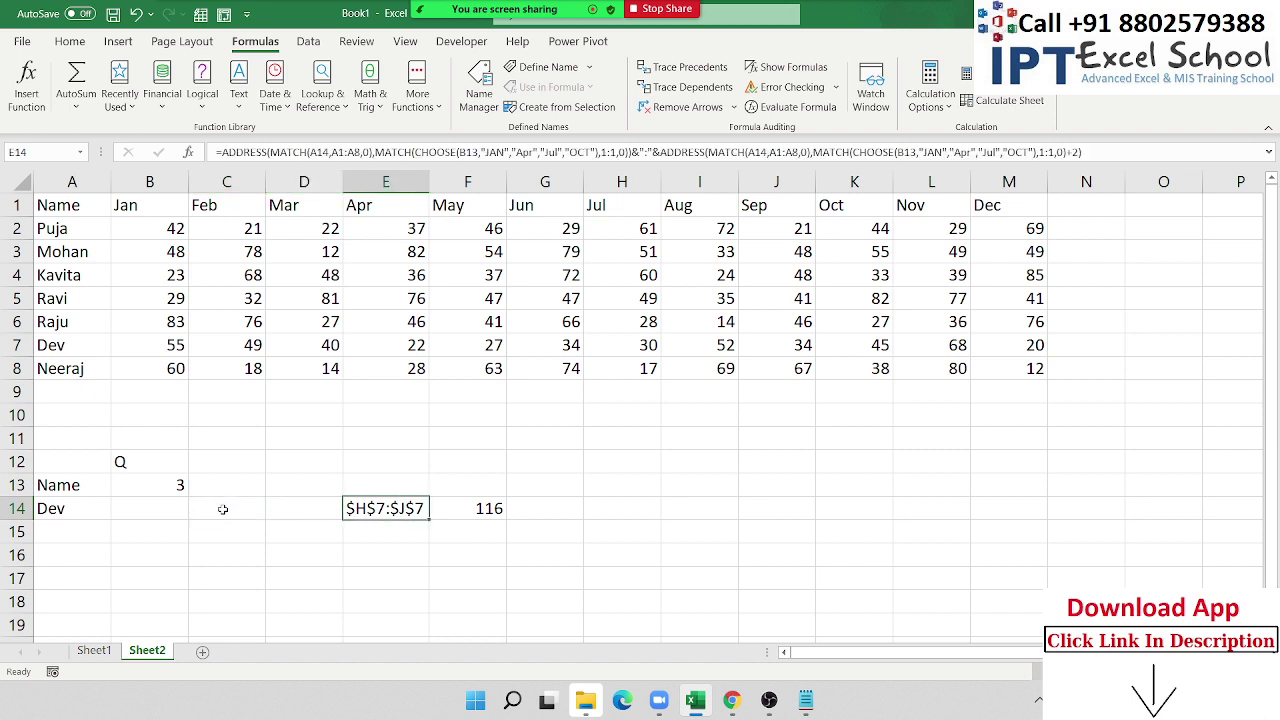
Replace the E14 reference in F14's SUM(INDIRECT()) formula with E14's full joined ADDRESS formula.
double_click(376, 512)
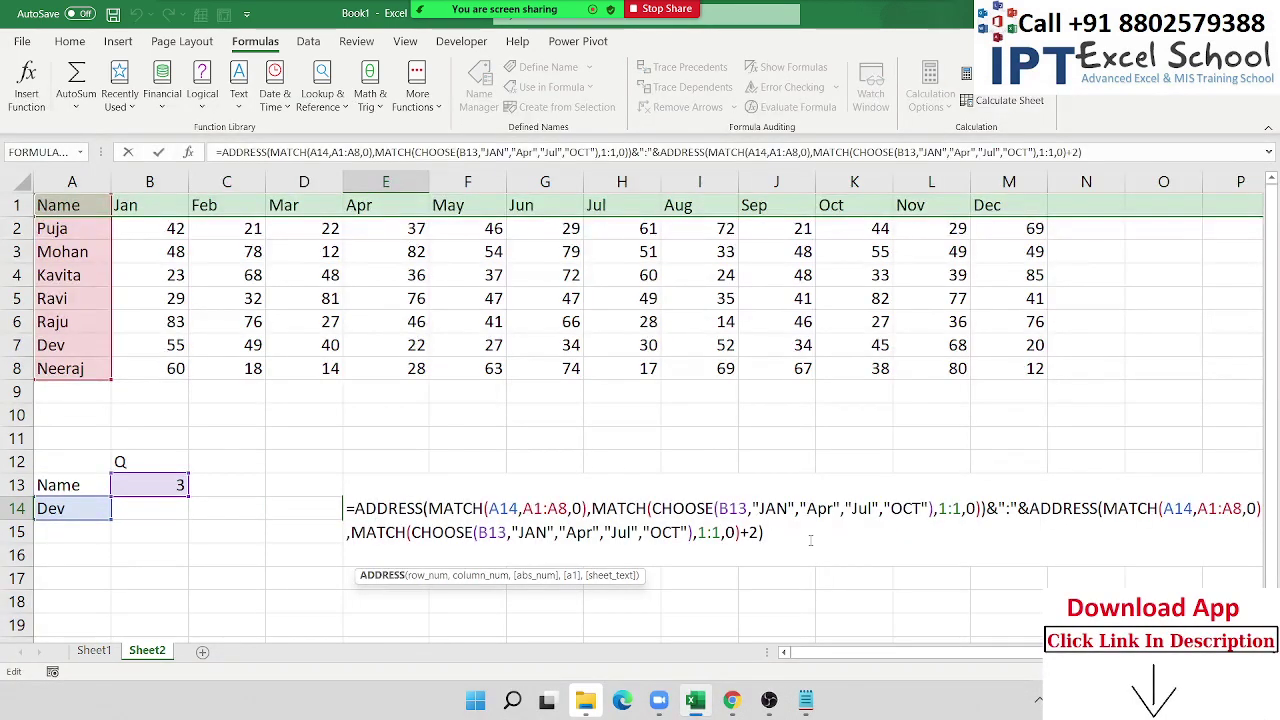
drag(810, 540, 346, 508)
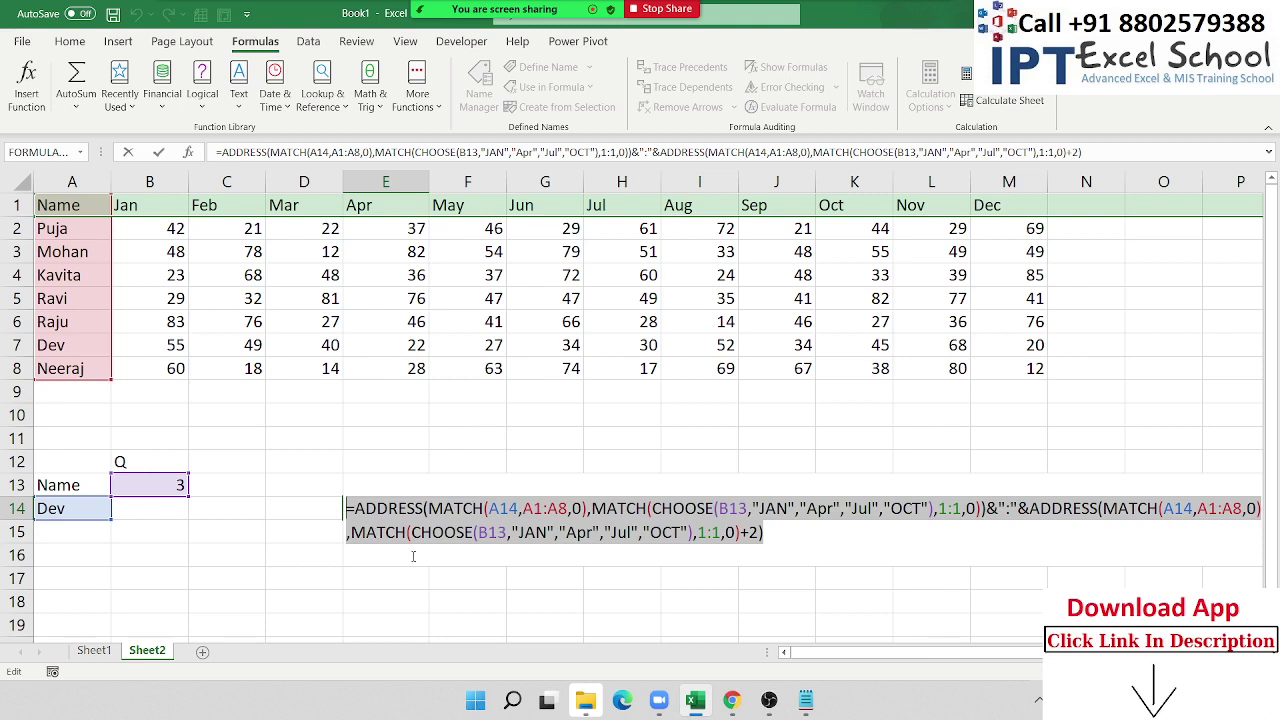
key(Escape)
key(F2)
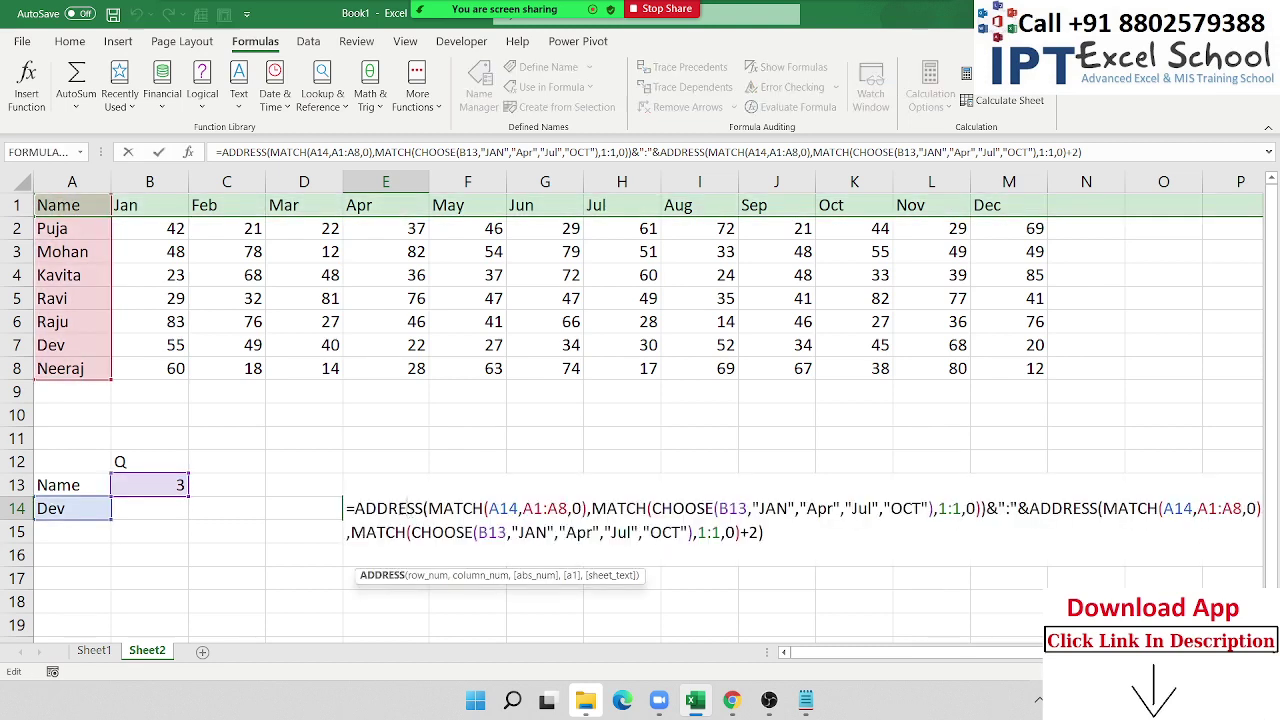
drag(358, 510, 819, 610)
key(ctrl+c)
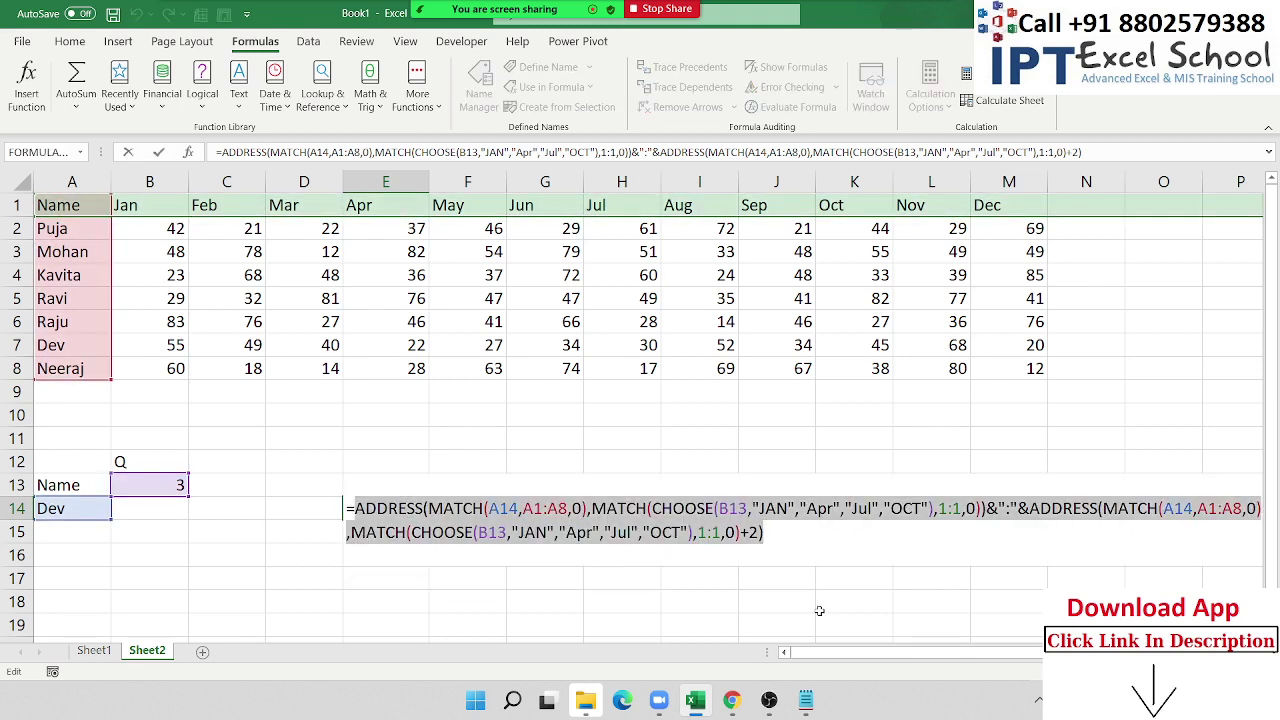
key(Escape)
click(505, 512)
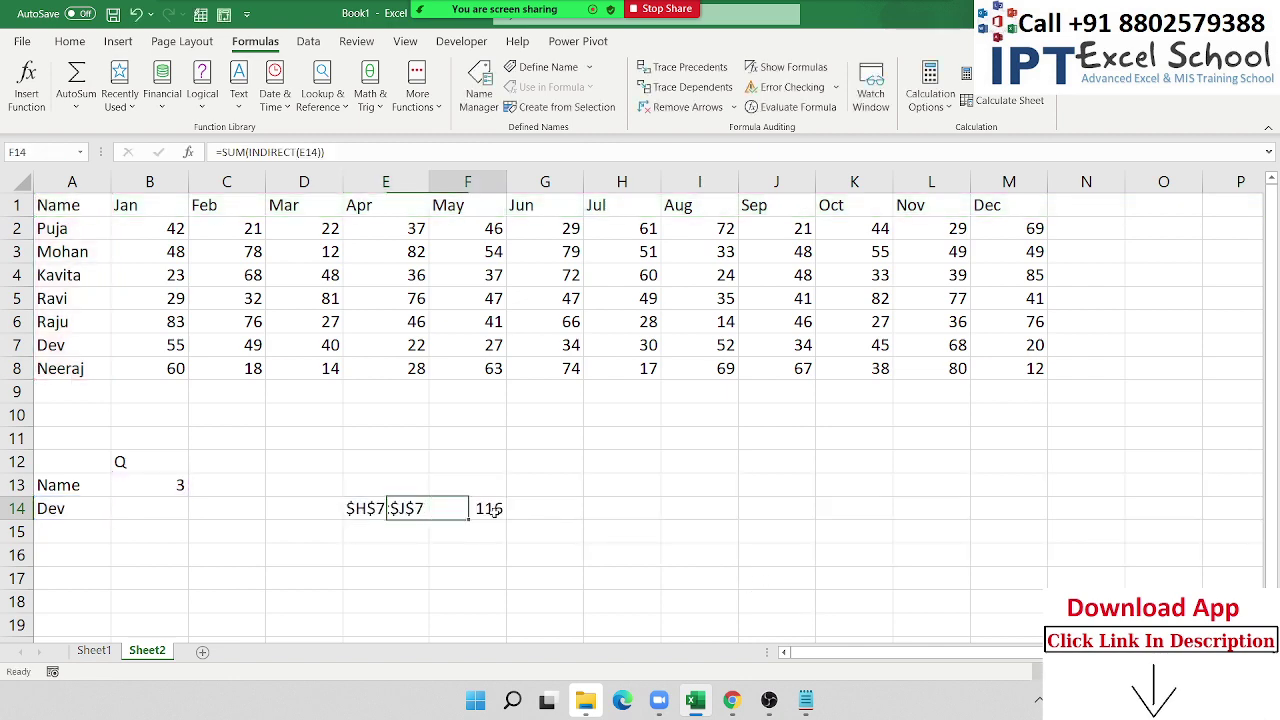
key(F2)
click(563, 508)
double_click(563, 508)
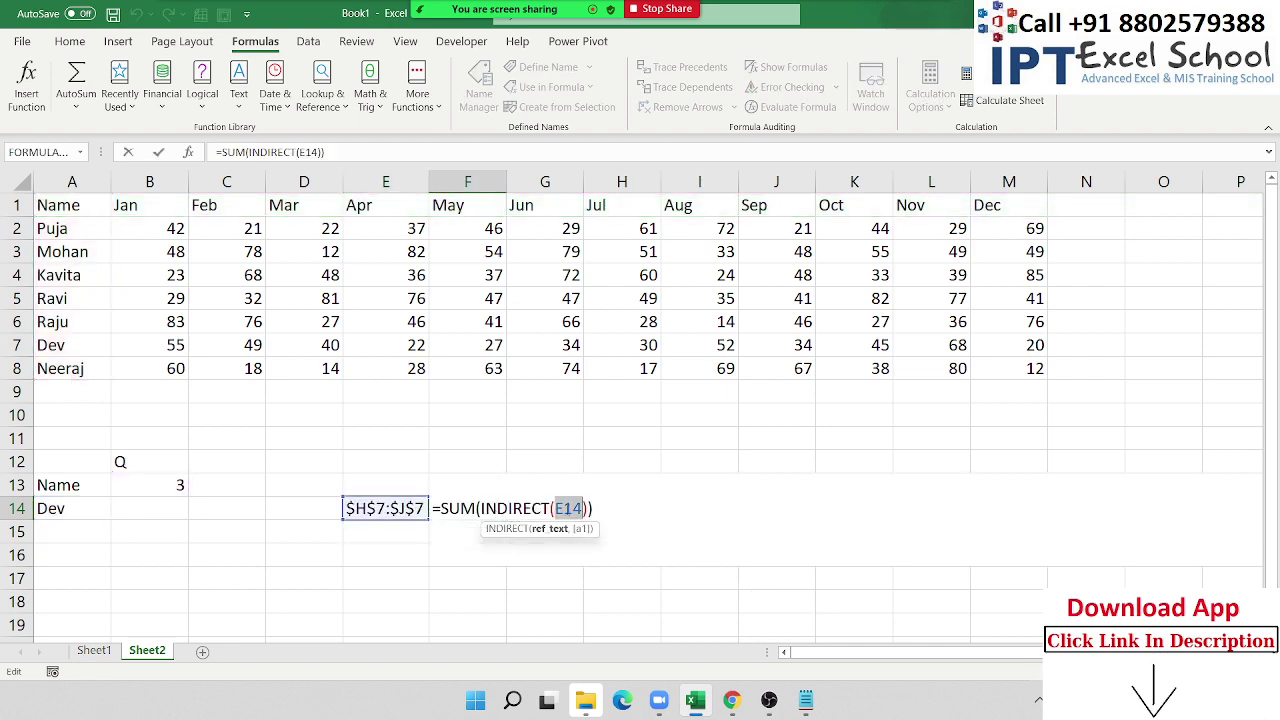
key(ctrl+v)
key(Return)
Clear the redundant joining formula from E14.
key(Up)
key(Left)
key(Delete)
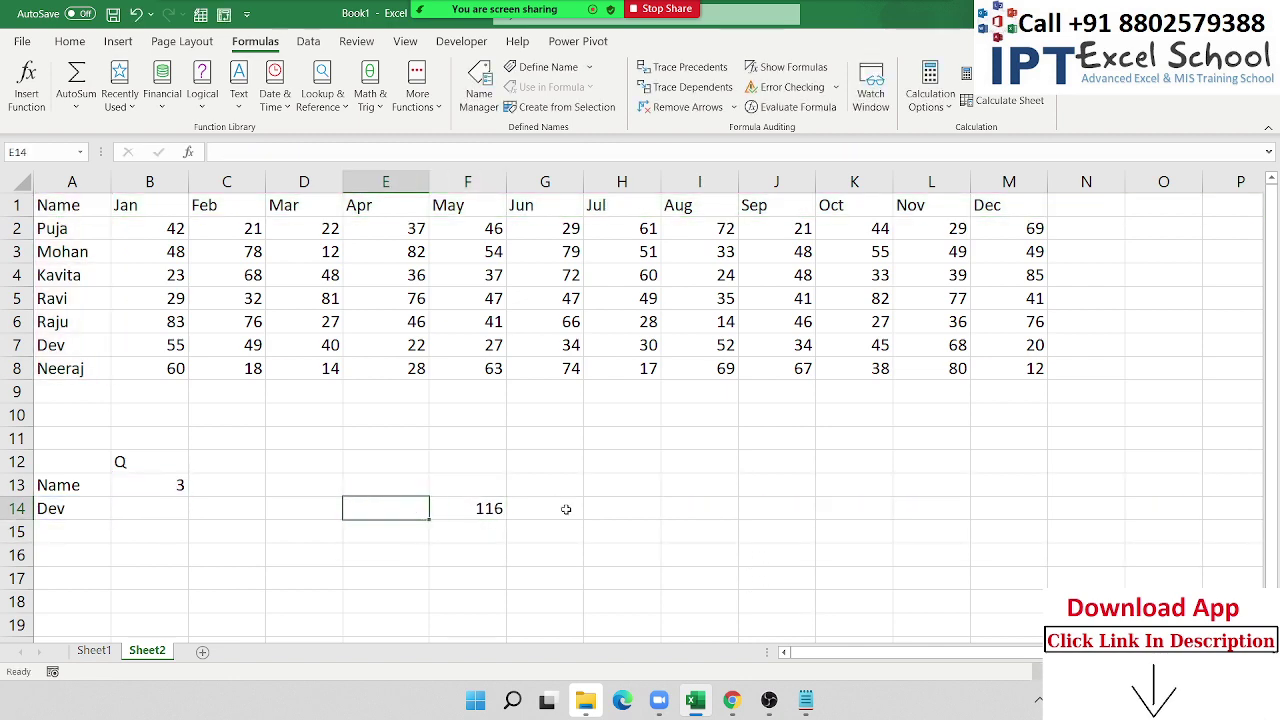
Move the combined SUM(INDIRECT()) formula from F14 to B14 and review it there.
click(483, 509)
key(ctrl+c)
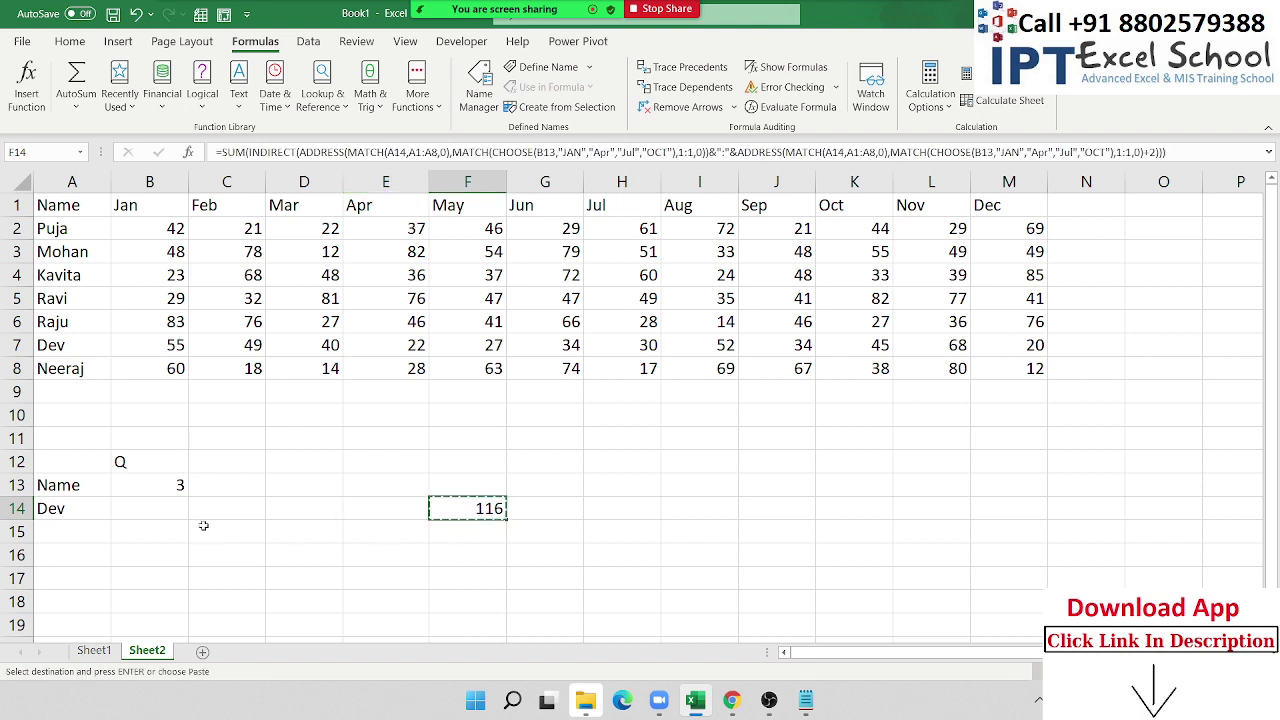
click(165, 509)
key(Return)
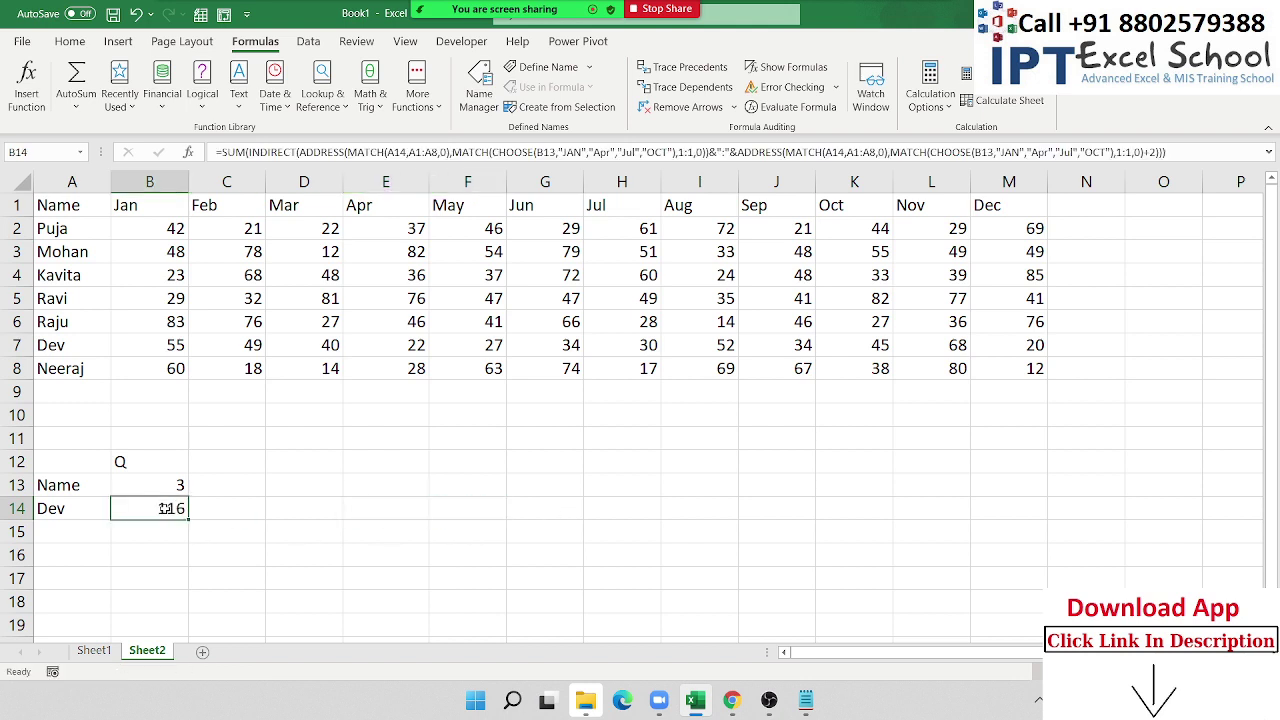
double_click(165, 509)
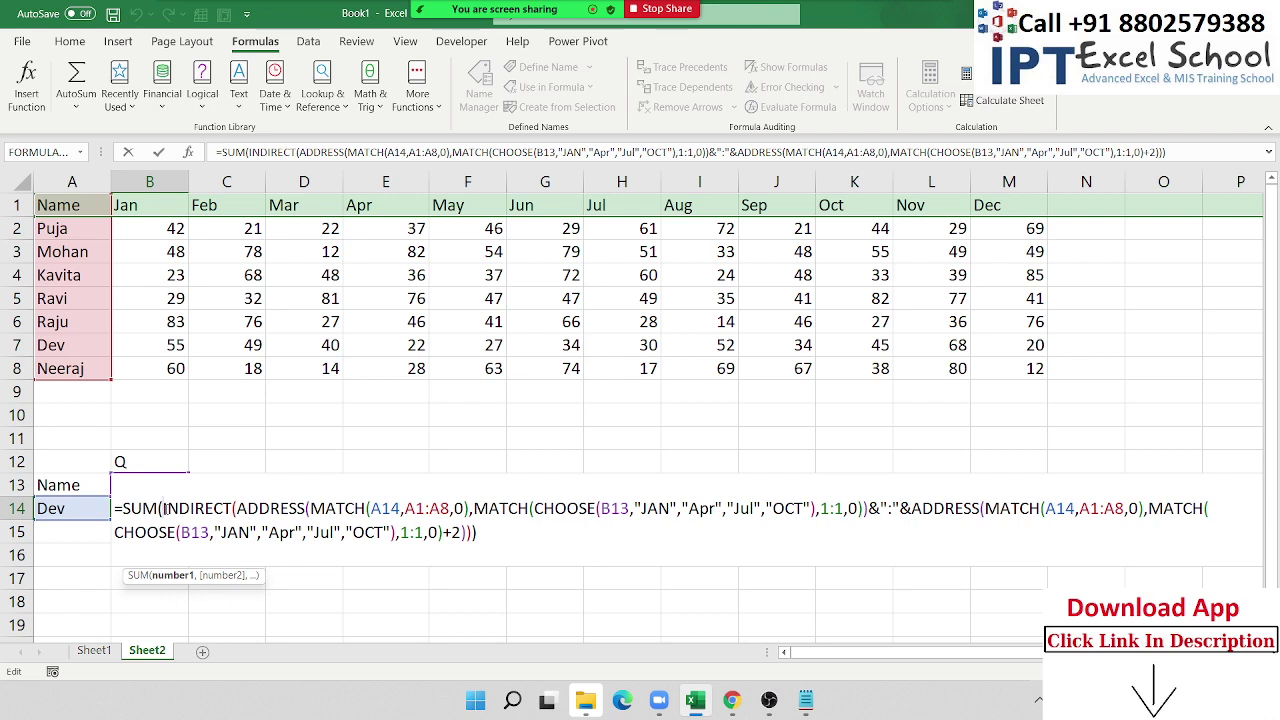
key(Escape)
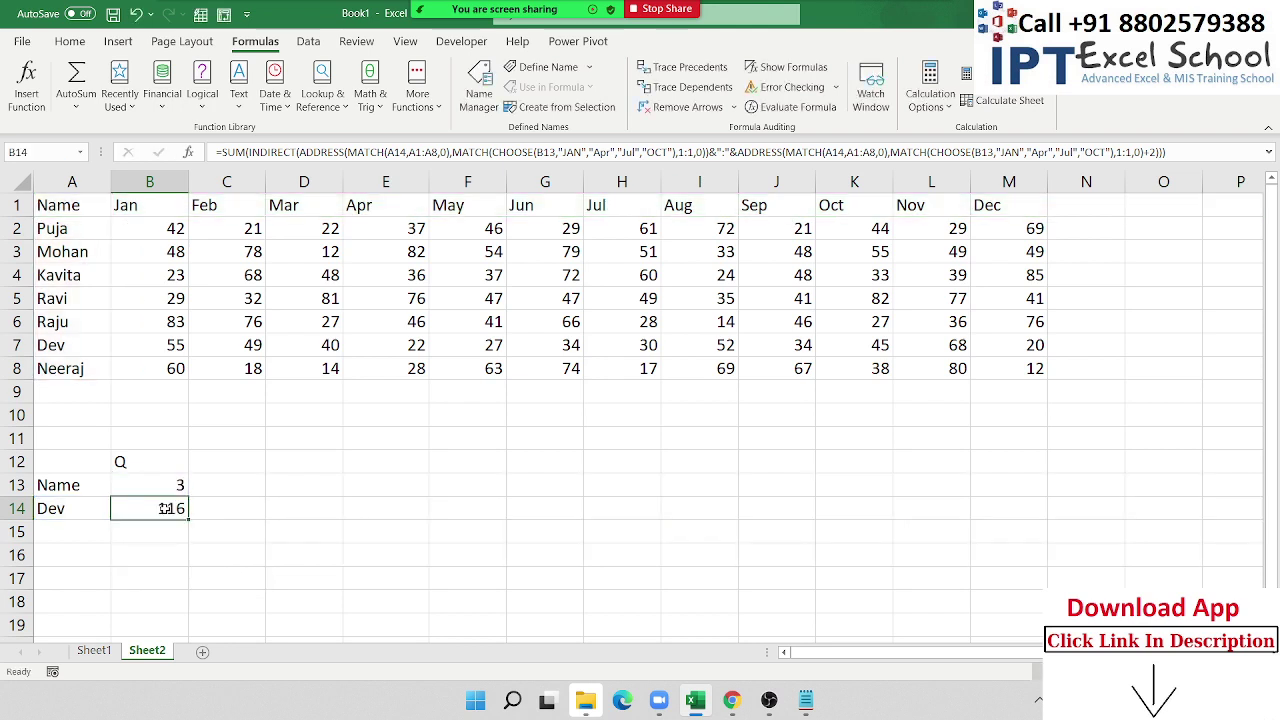
Test the formula by entering the name listed in A6 into A14 and setting the quarter in B13 to 1.
click(90, 513)
text(Raju)
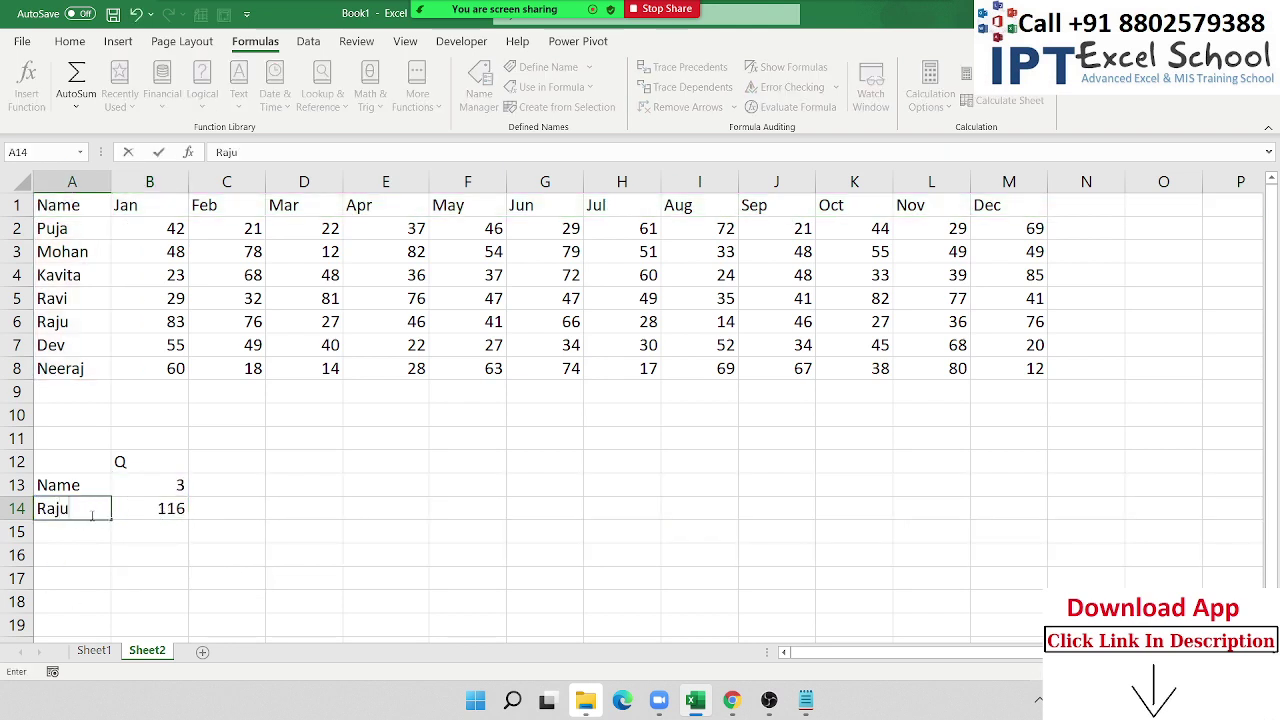
key(Return)
click(90, 513)
key(Up)
key(Right)
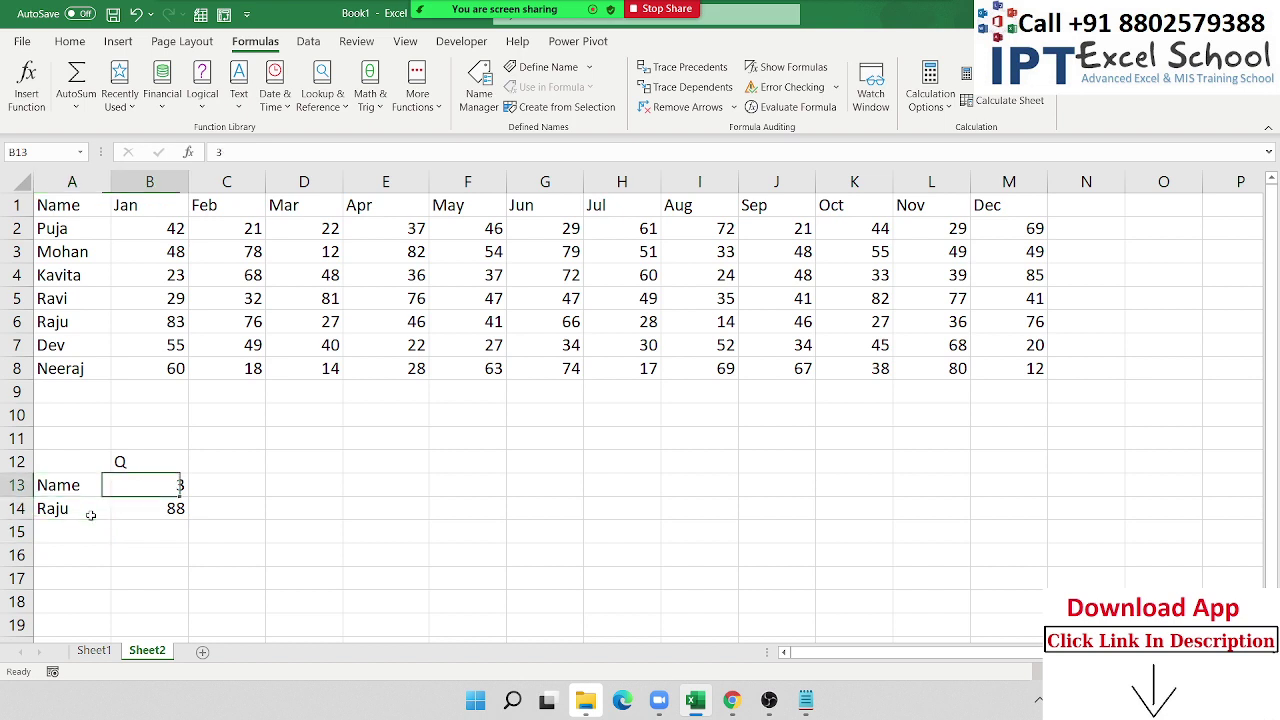
text(1)
key(Return)
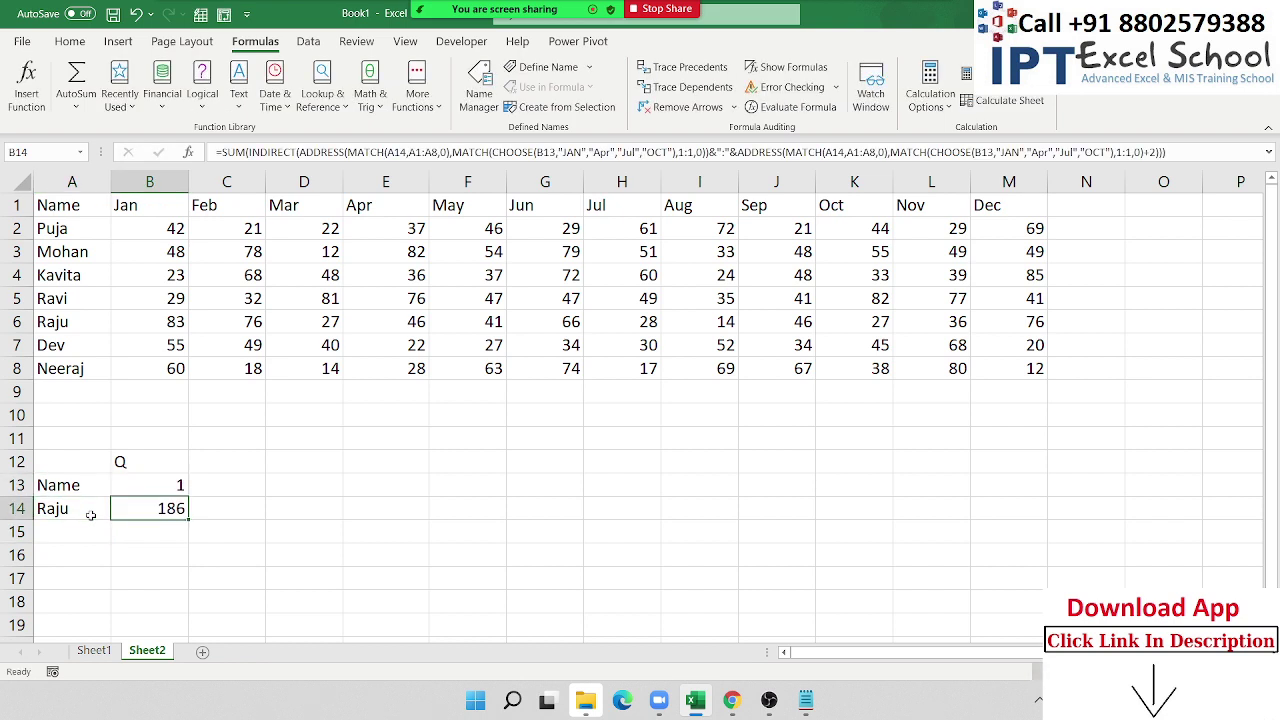
key(F2)
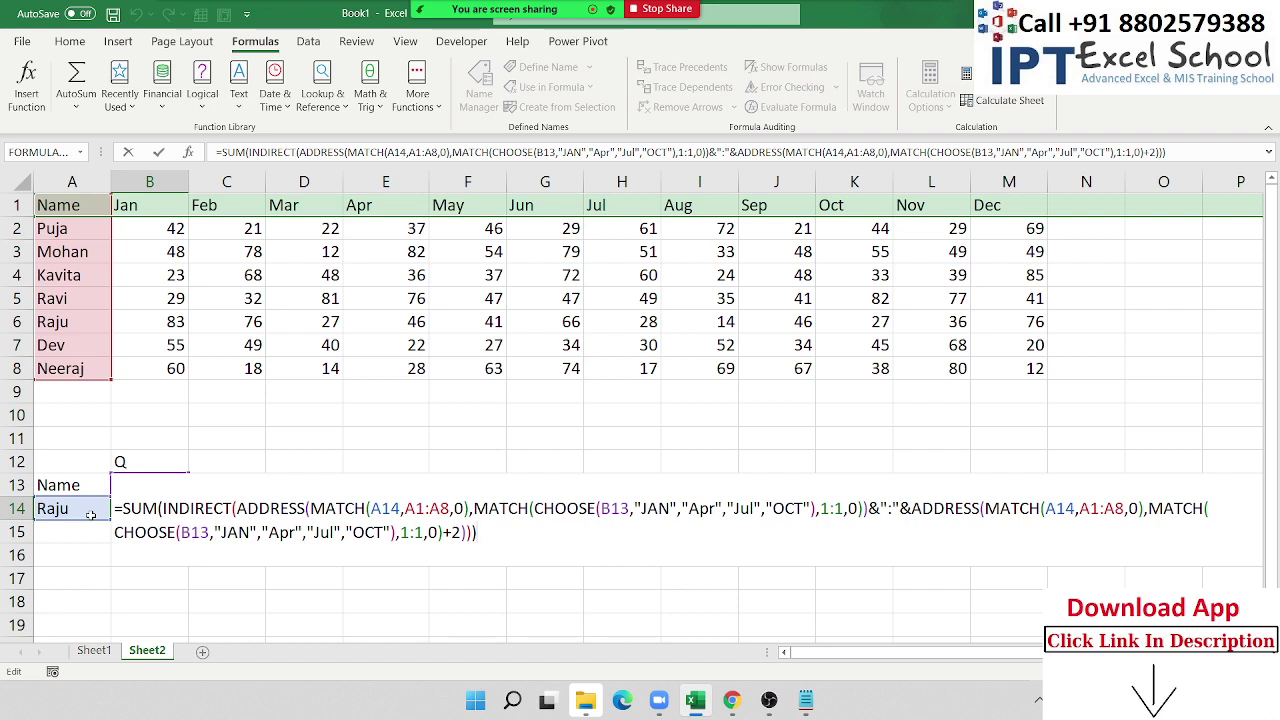
key(Return)
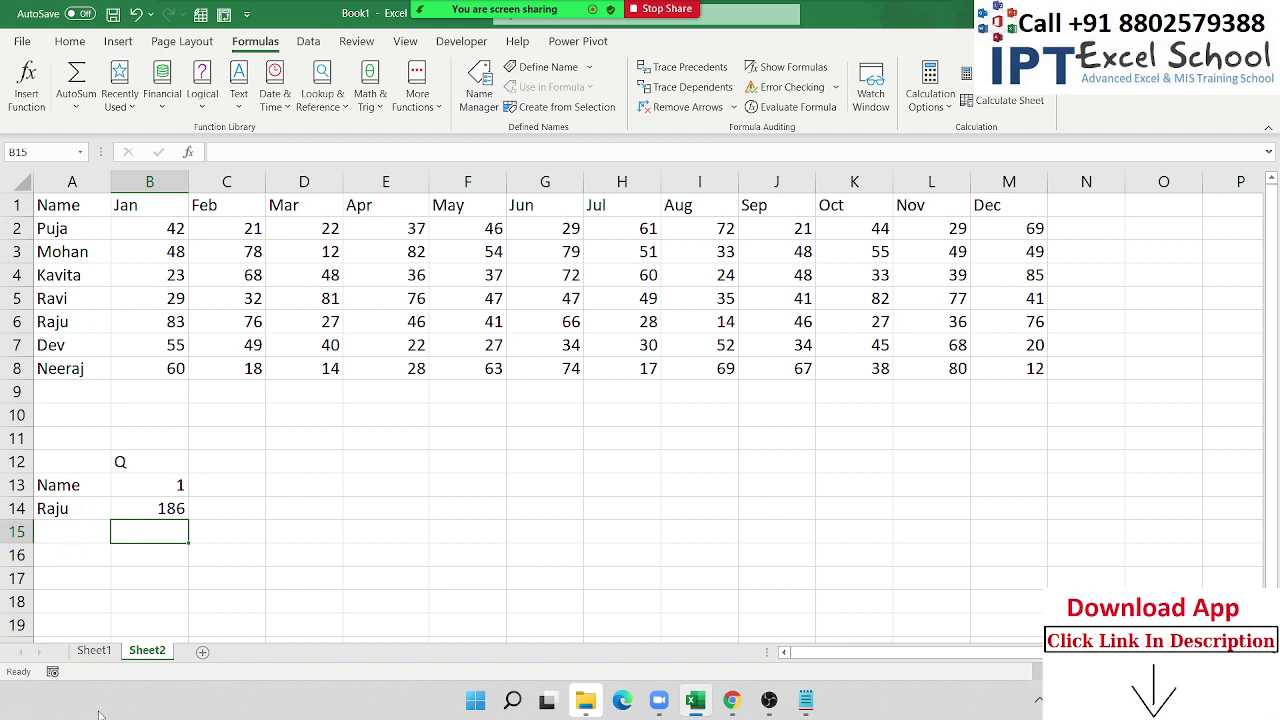
Switch to Sheet1 and select the empty cell B13 below the existing examples.
click(100, 651)
click(320, 443)
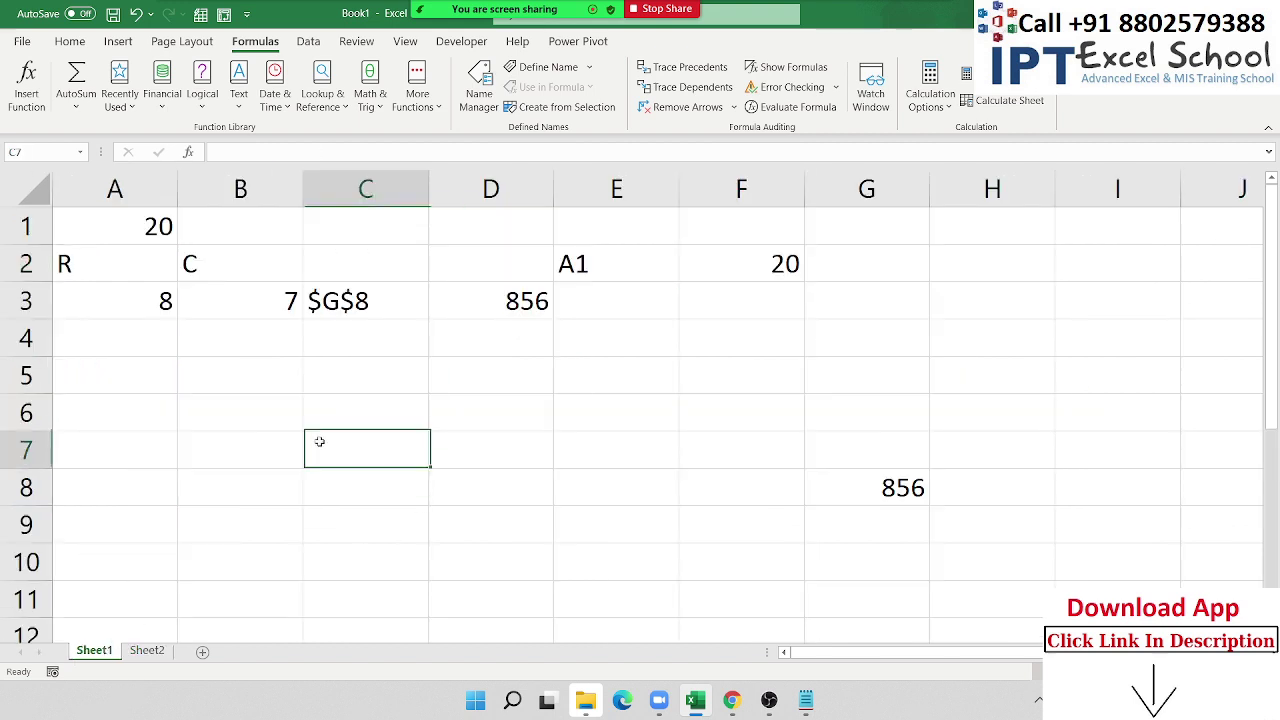
scroll(246, 431, down, 4)
scroll(160, 380, up, 4)
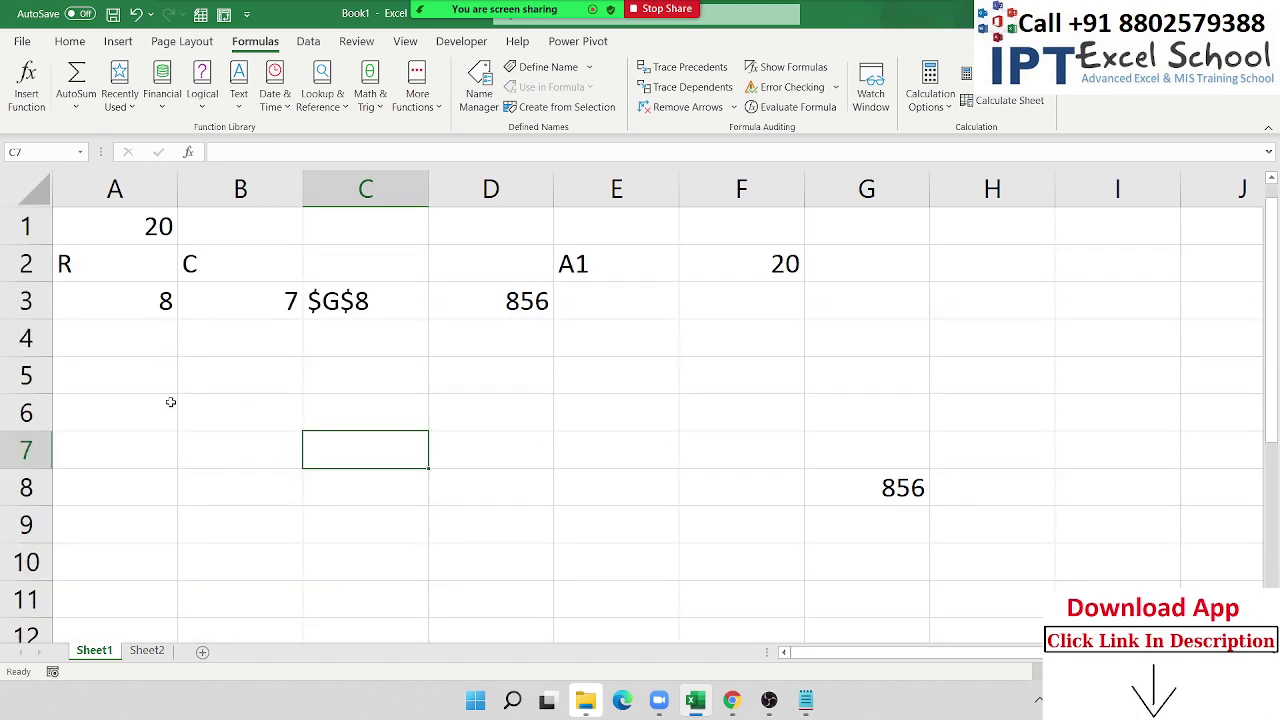
scroll(146, 470, down, 3)
click(200, 330)
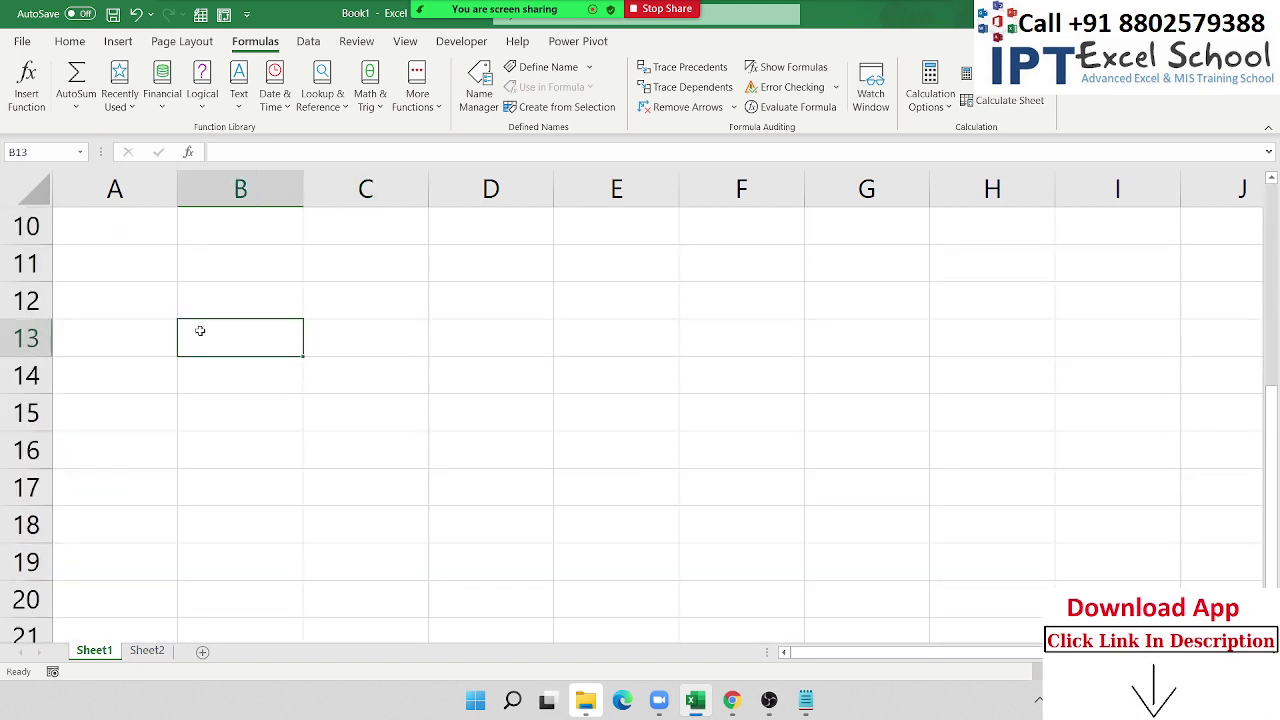
Enter =ROW(D11) in B13 to return the row number of cell D11.
text(=ro)
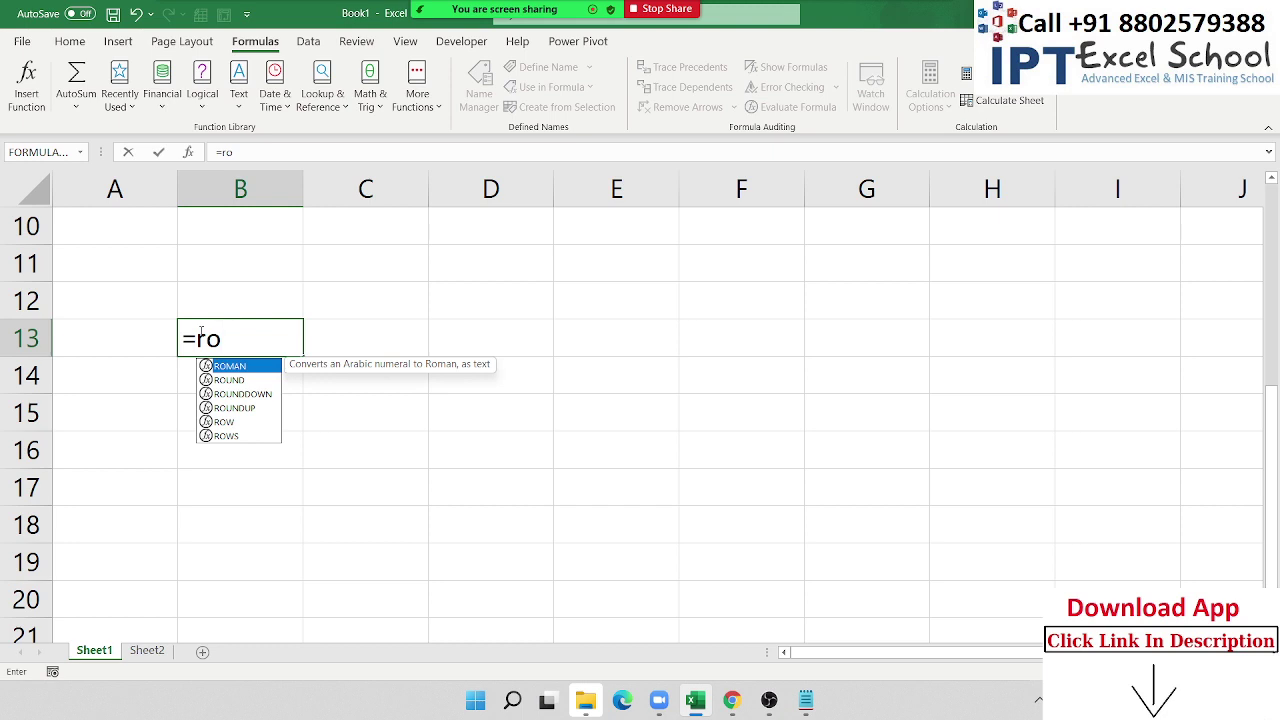
text(w)
key(Tab)
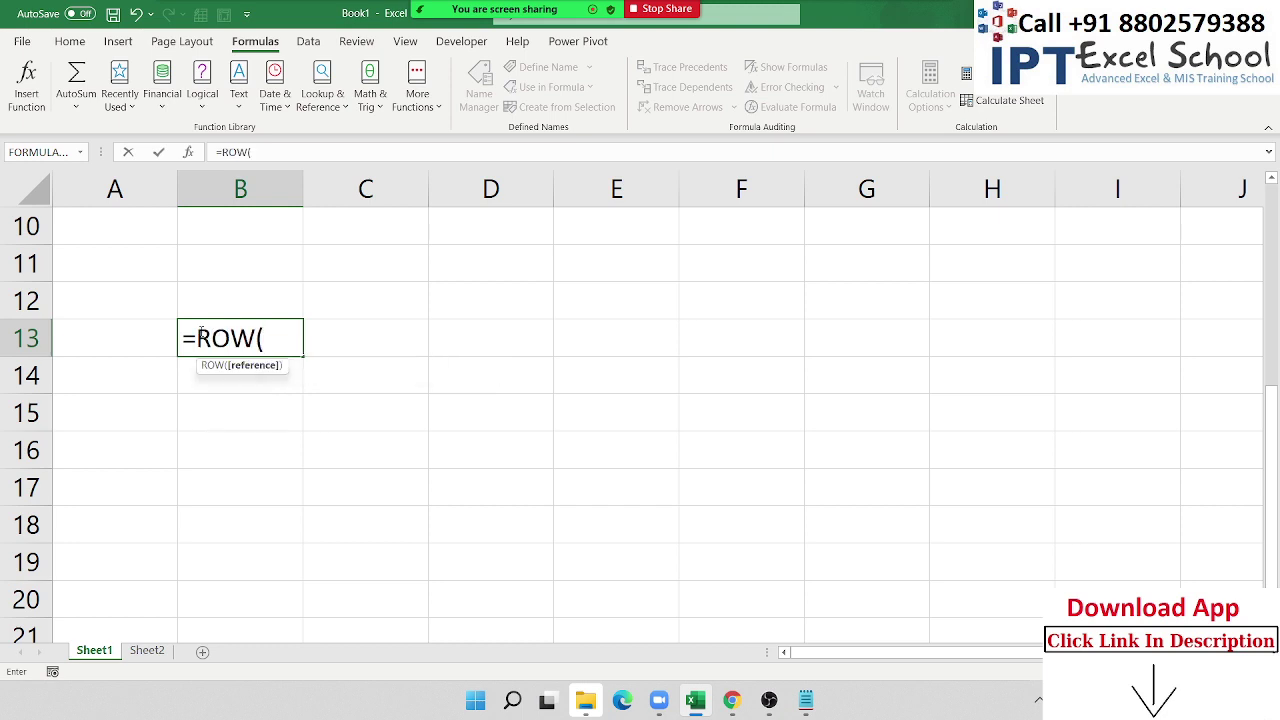
click(493, 271)
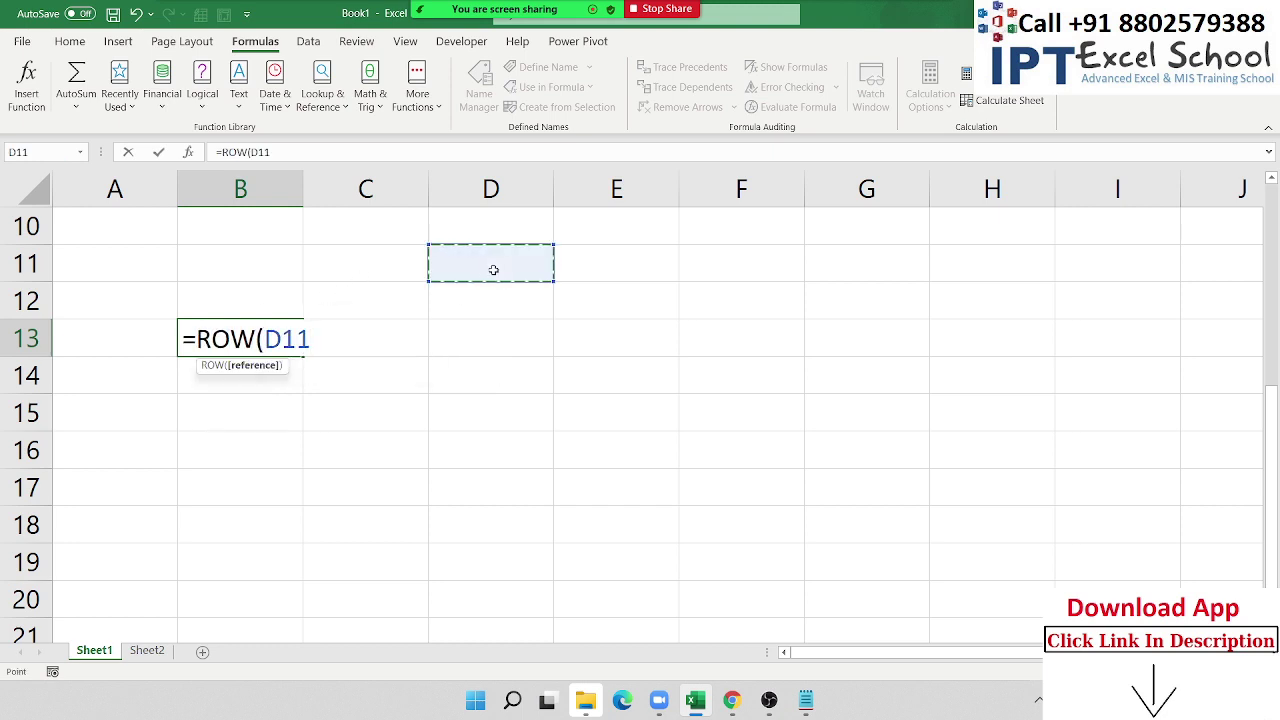
text())
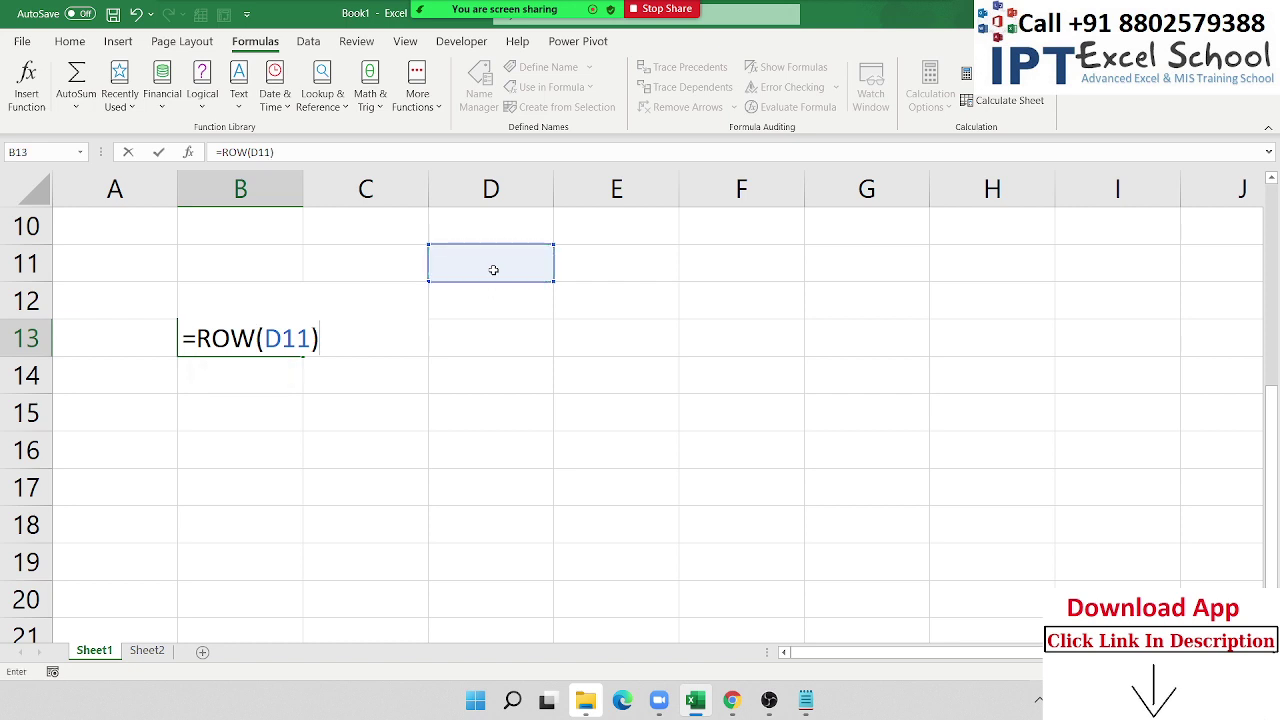
key(Return)
key(Up)
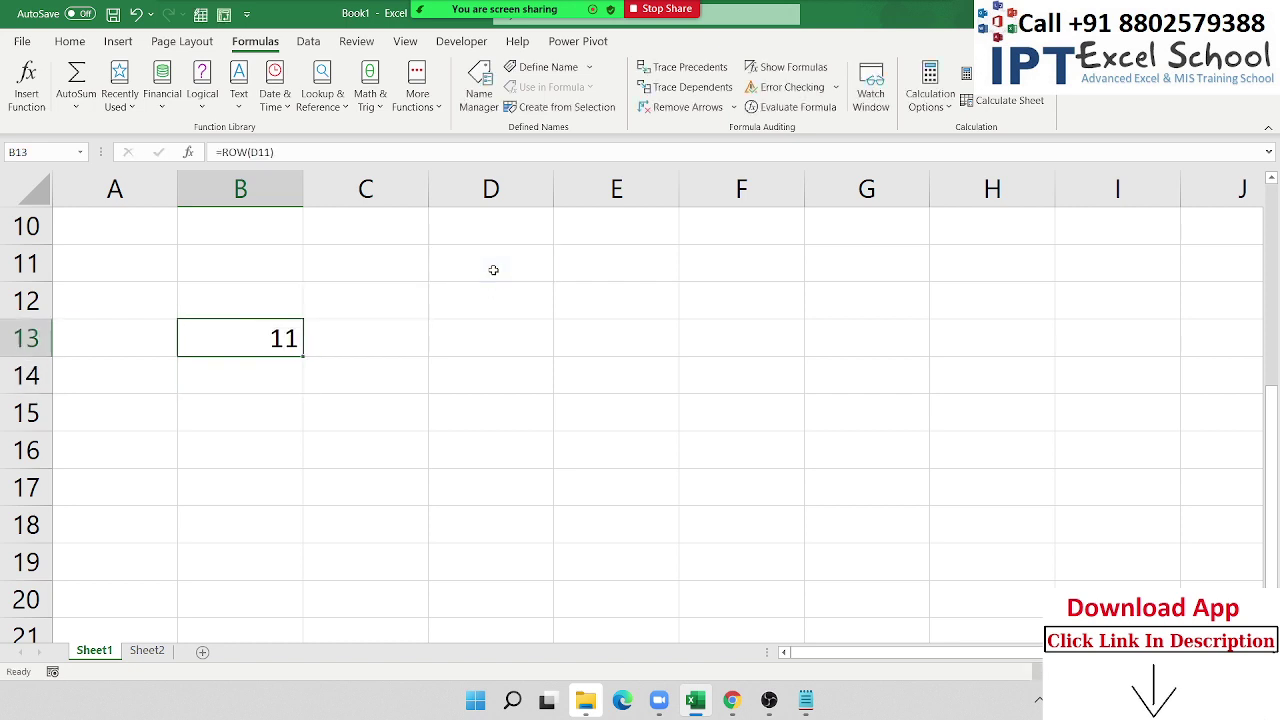
Replace B13's formula with =ROW(), without a reference, to return the cell's own row number.
key(F2)
key(Escape)
text(=ro)
key(Tab)
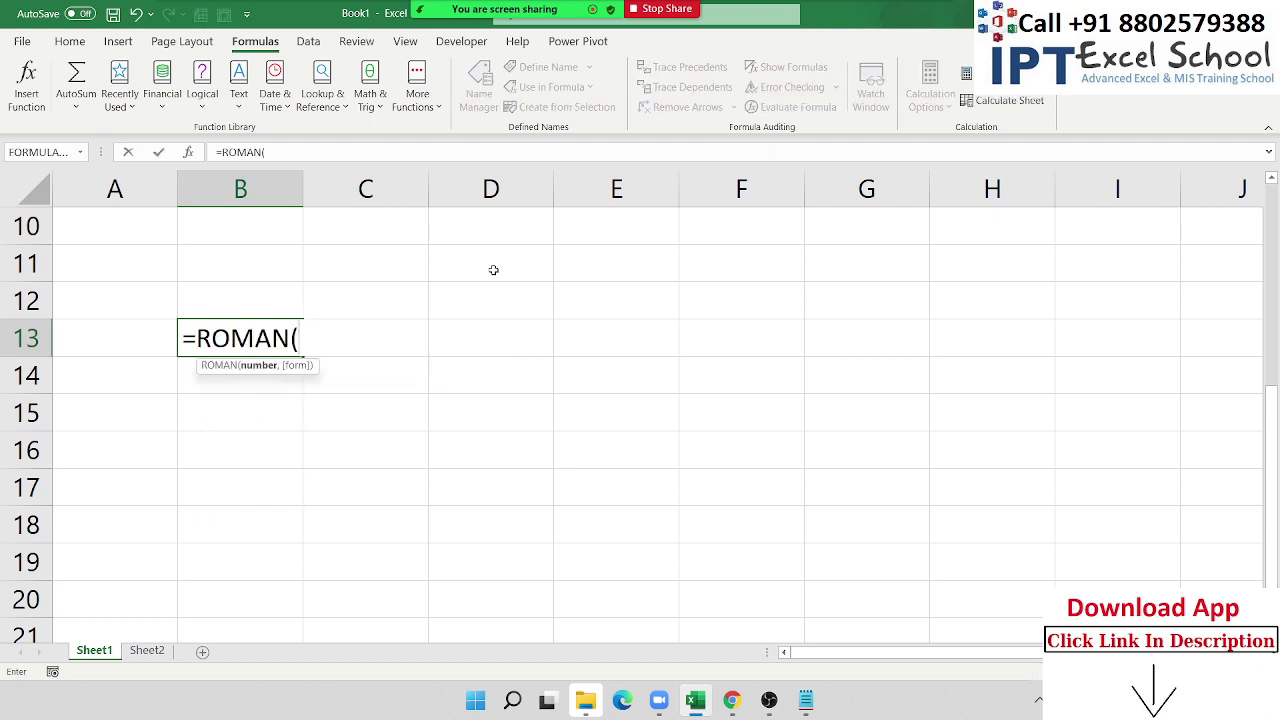
key(BackSpace)
key(BackSpace)
key(BackSpace)
key(BackSpace)
text(w)
key(Tab)
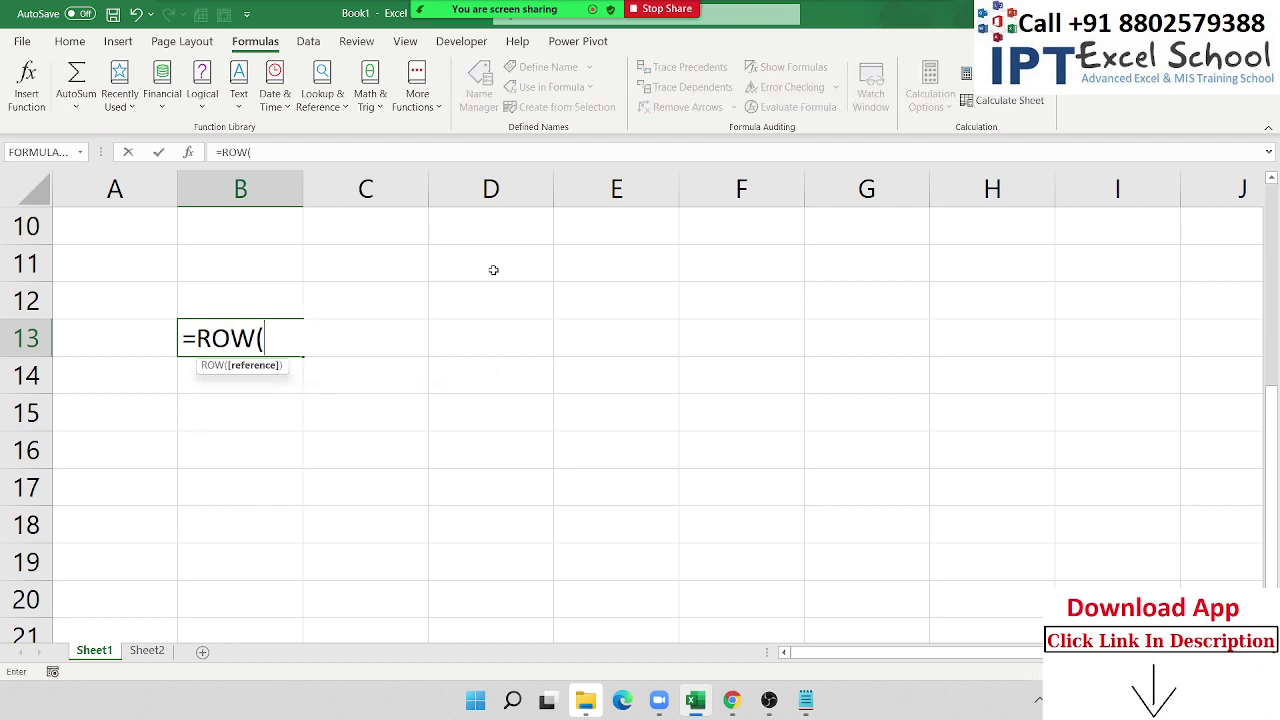
text())
key(BackSpace)
text())
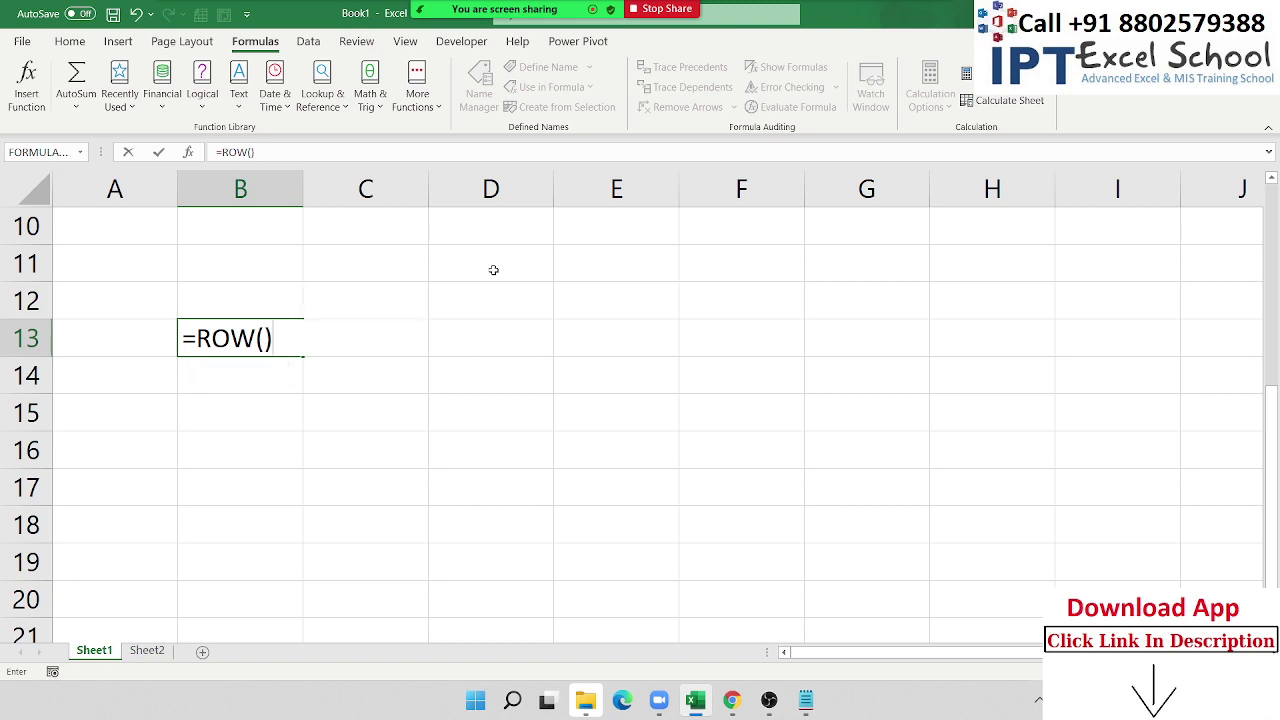
key(Return)
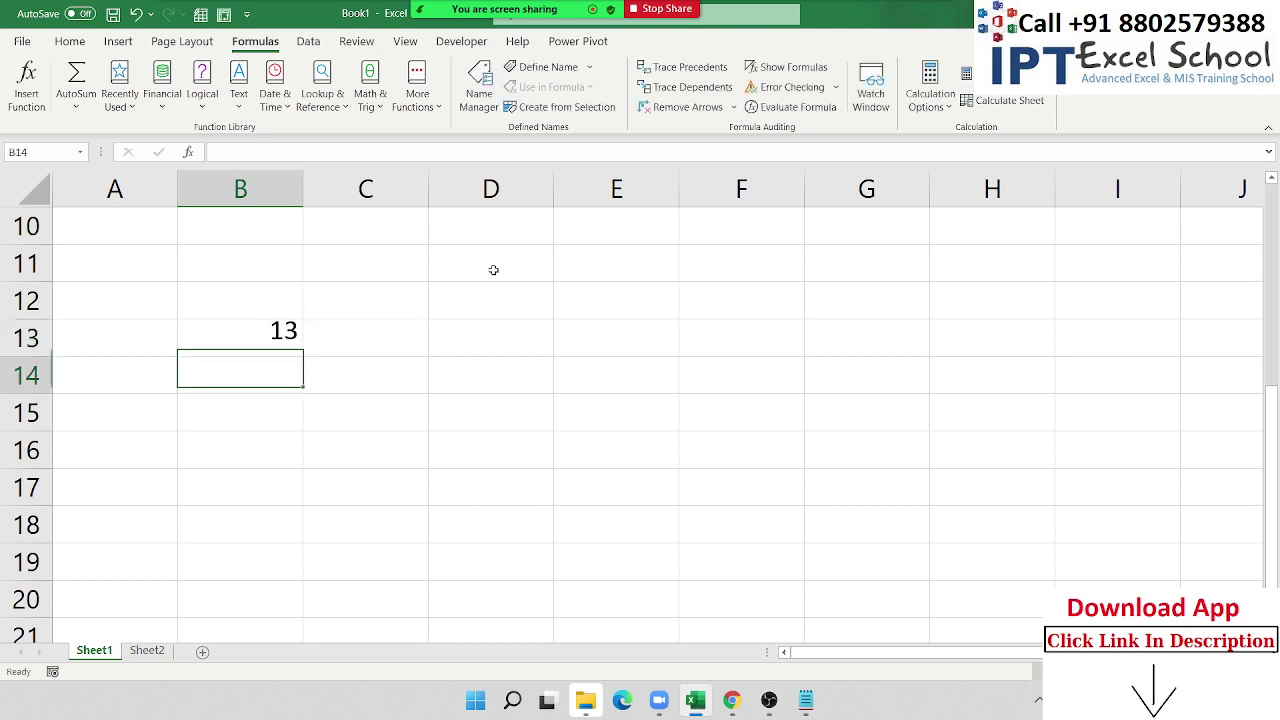
Add a new worksheet, enter 1 in A1 and 2 in A2, and fill the number series down column A.
key(Up)
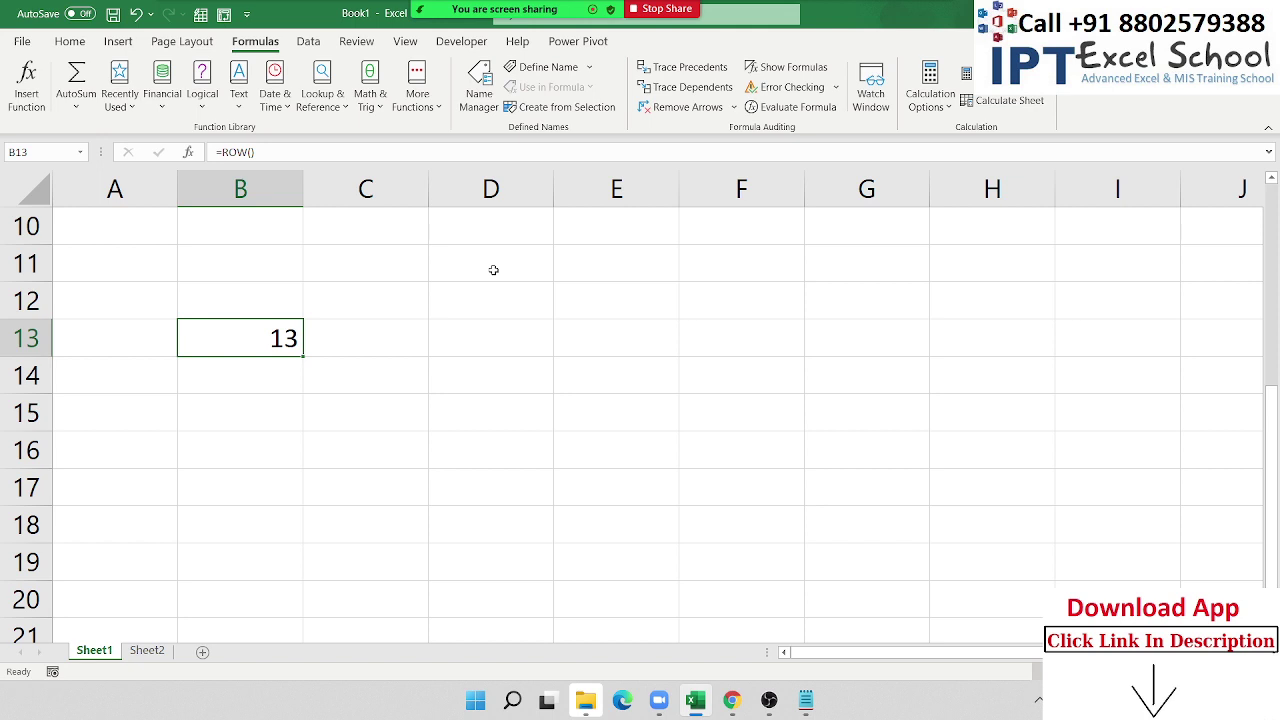
click(203, 653)
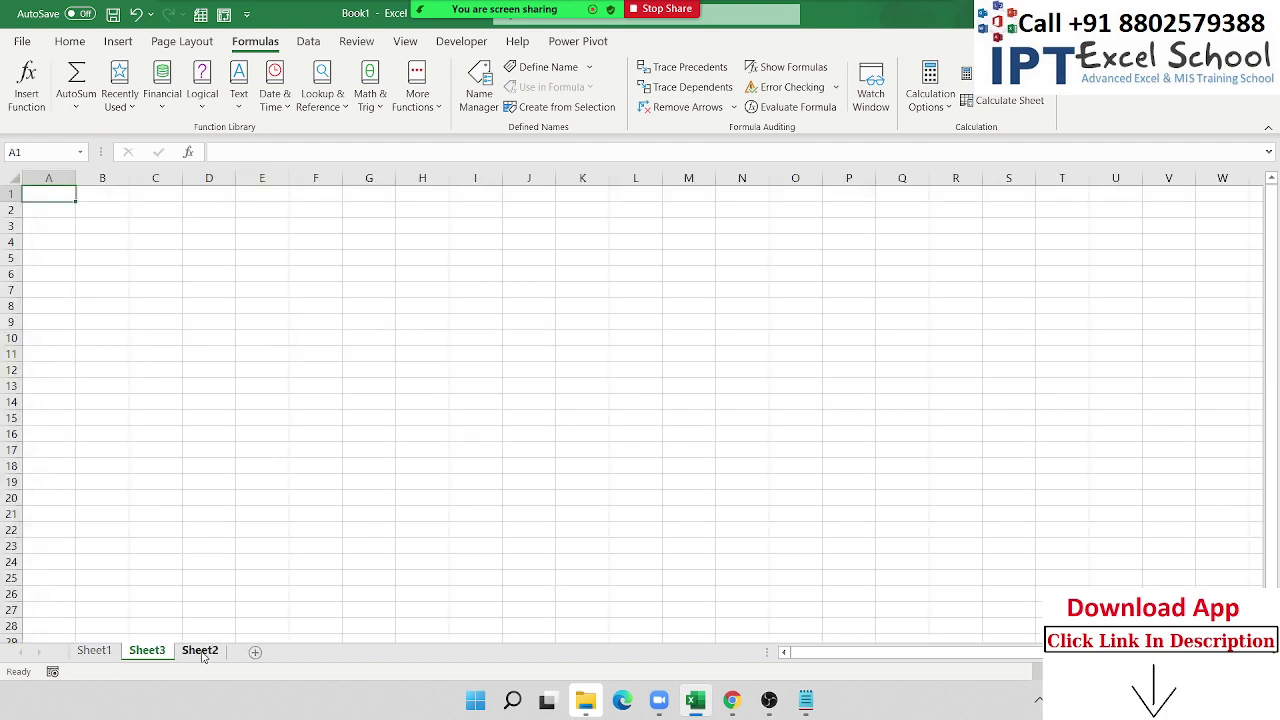
text(1)
key(Return)
text(2)
key(Return)
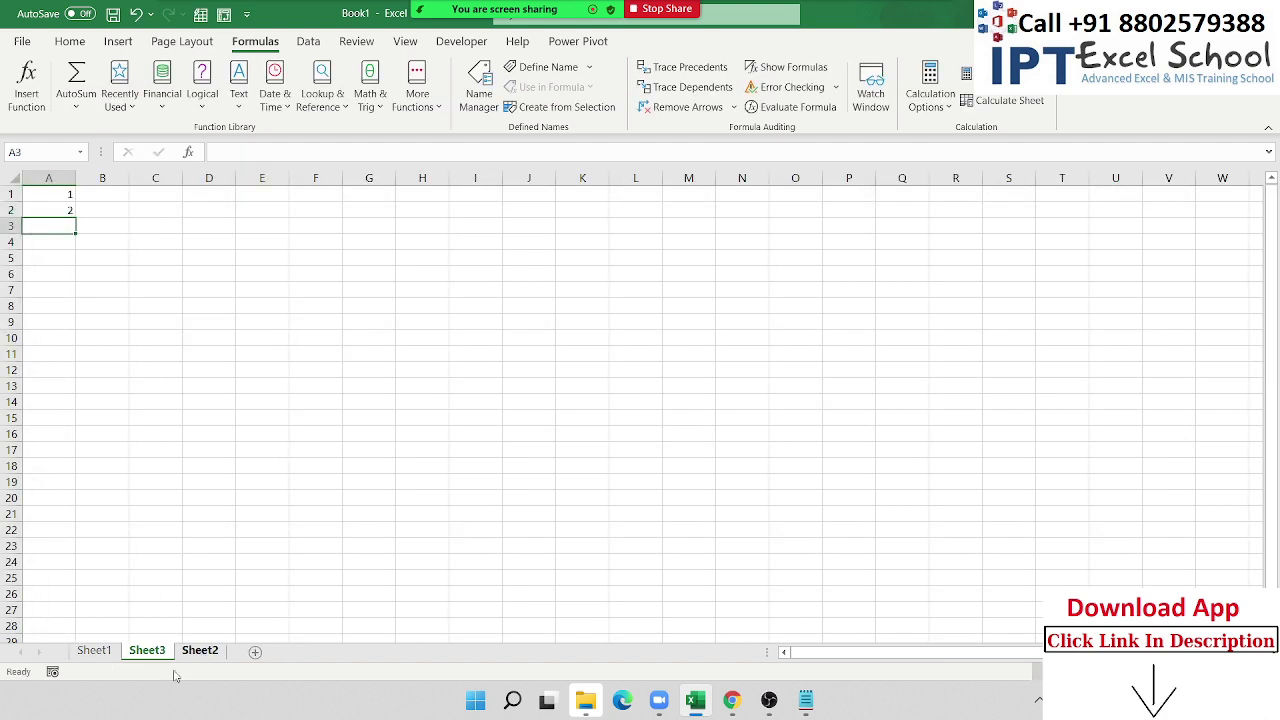
drag(60, 195, 45, 653)
Delete rows 5 to 8 and renumber column A by refilling the series down from A2:A3.
drag(11, 258, 12, 314)
key(ctrl+minus)
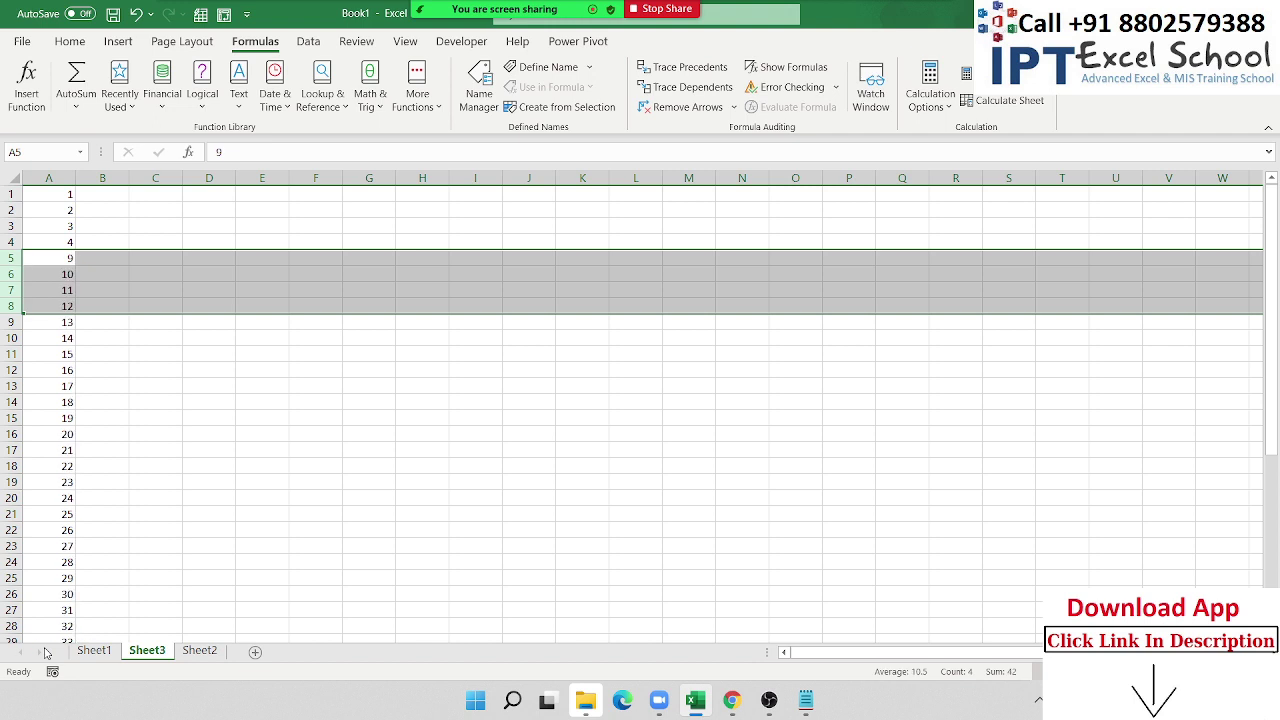
drag(46, 242, 45, 320)
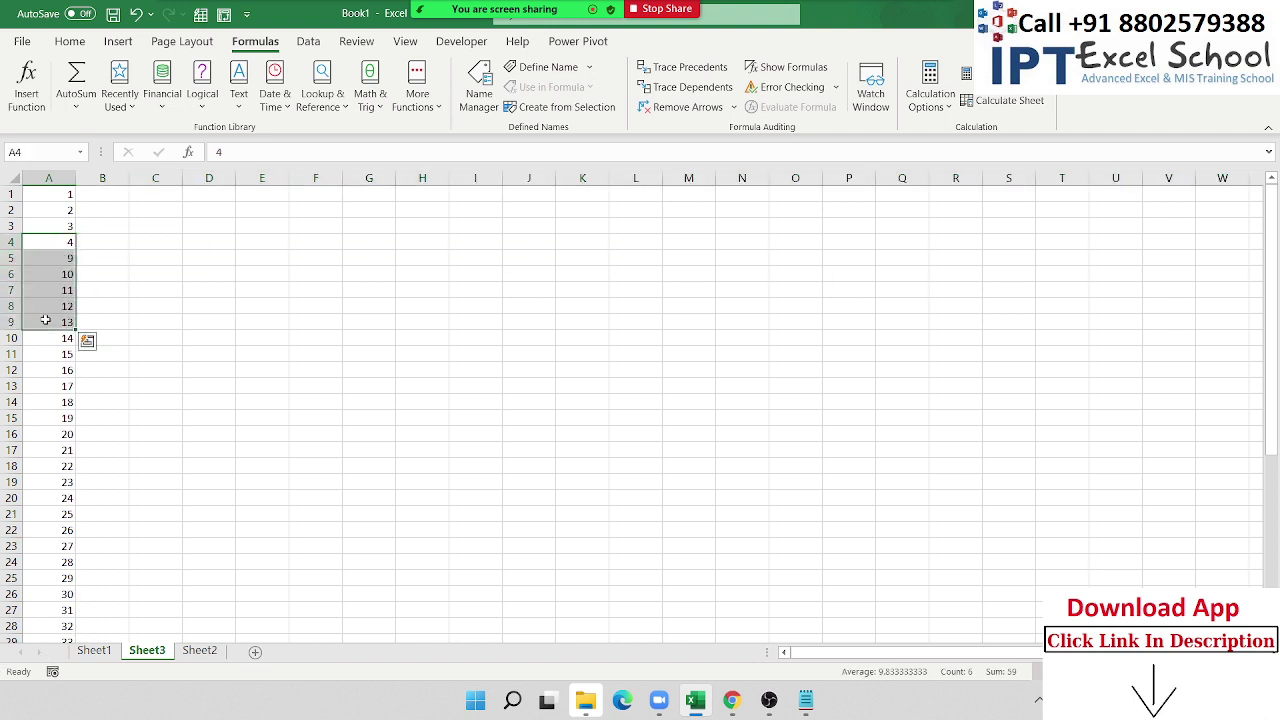
drag(58, 228, 56, 214)
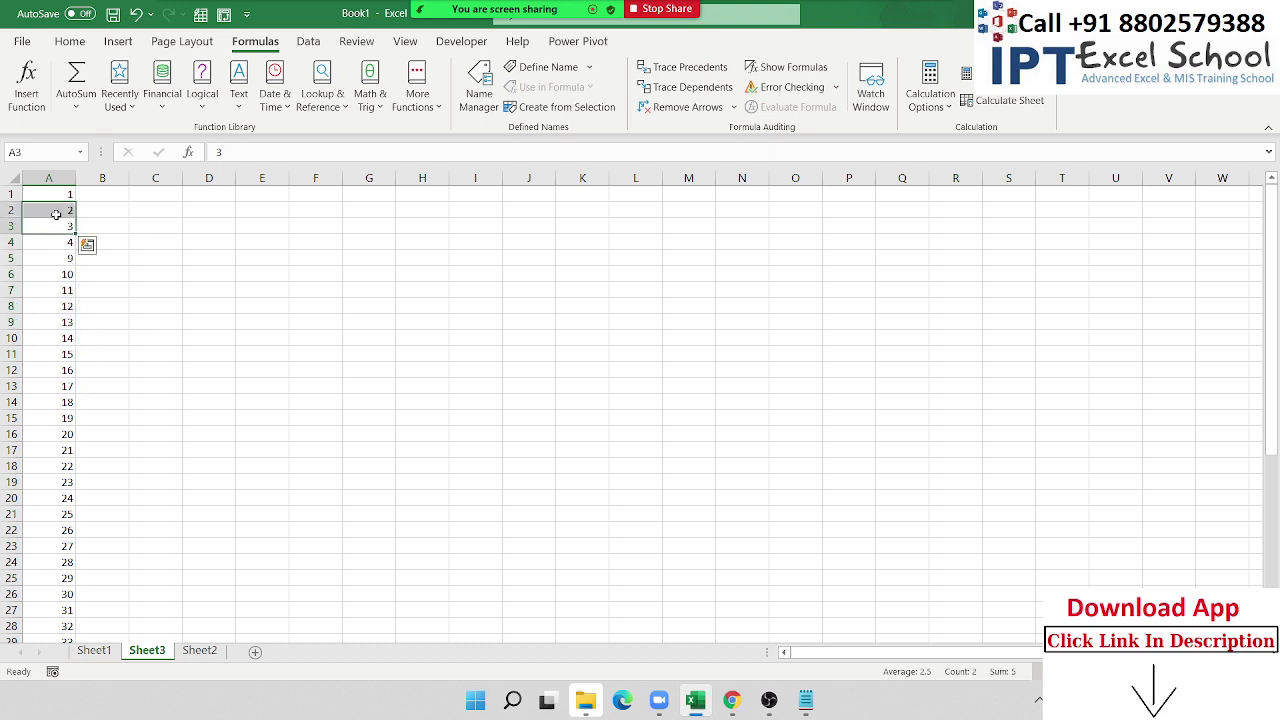
double_click(75, 232)
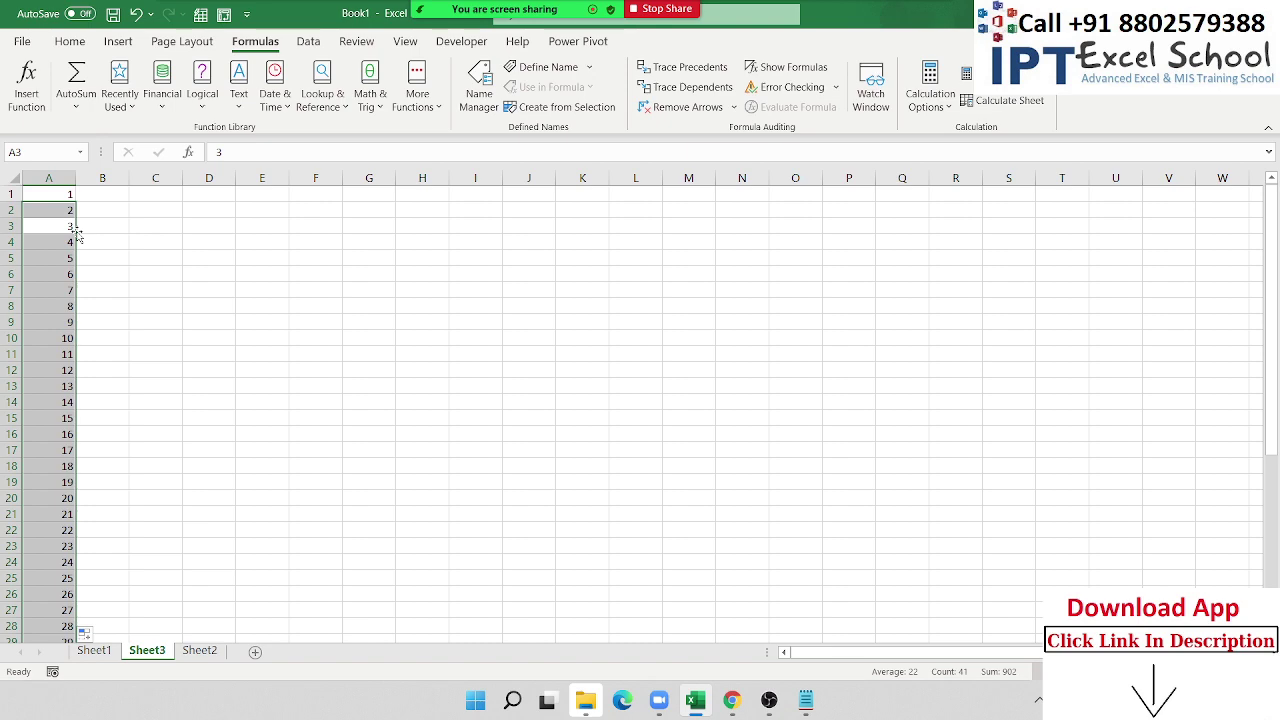
Clear the numbers in column A, enter =ROW() in A1, and fill it down to A25.
key(ctrl+shift+Down)
key(Delete)
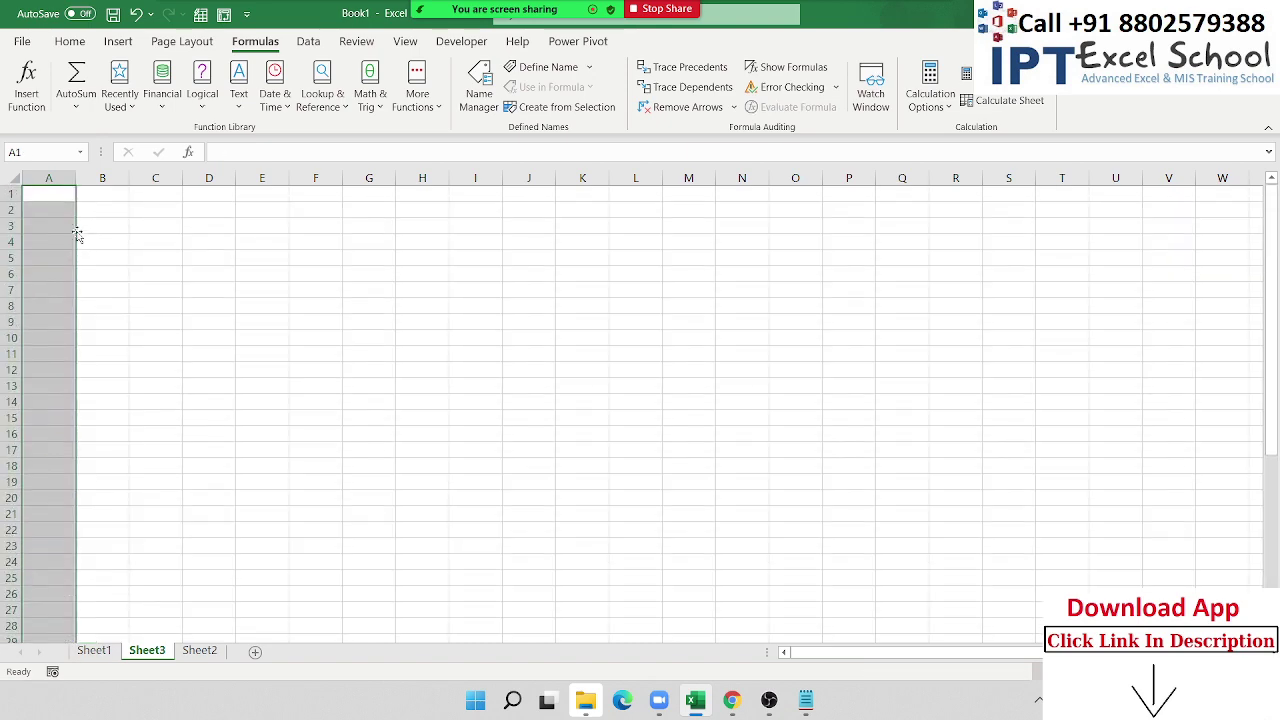
key(ctrl+Home)
text(=row)
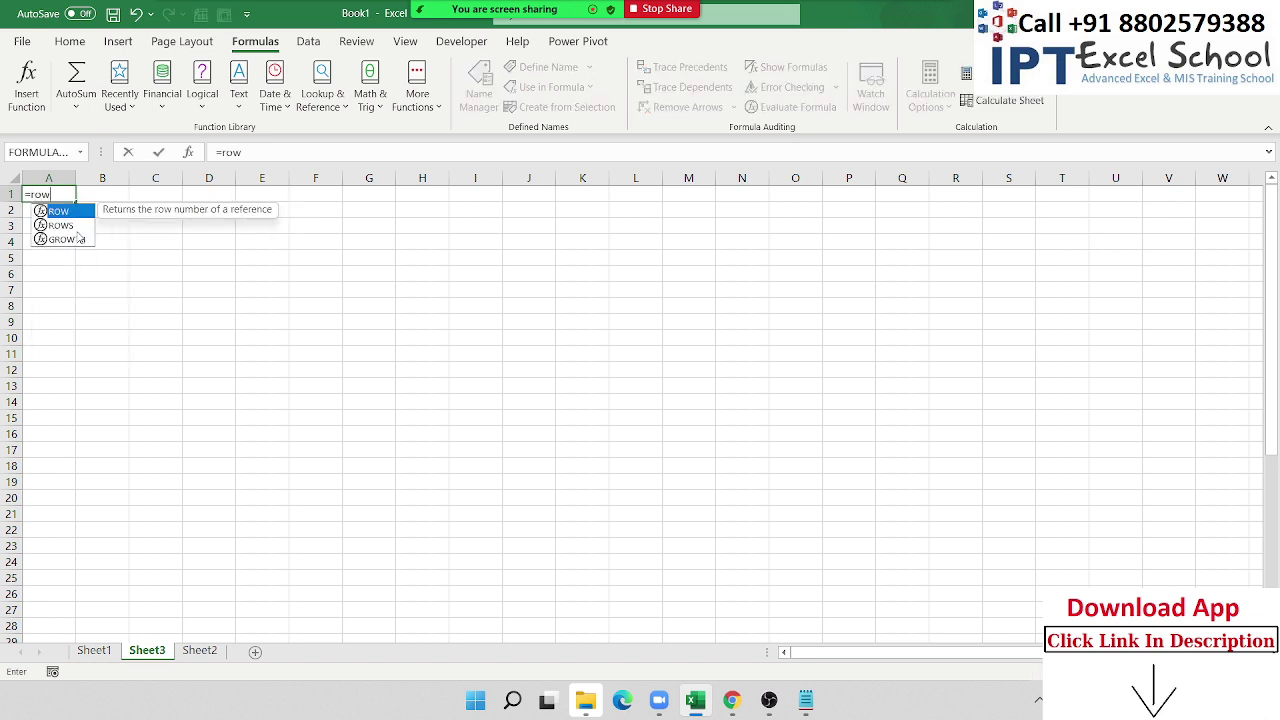
key(Tab)
text())
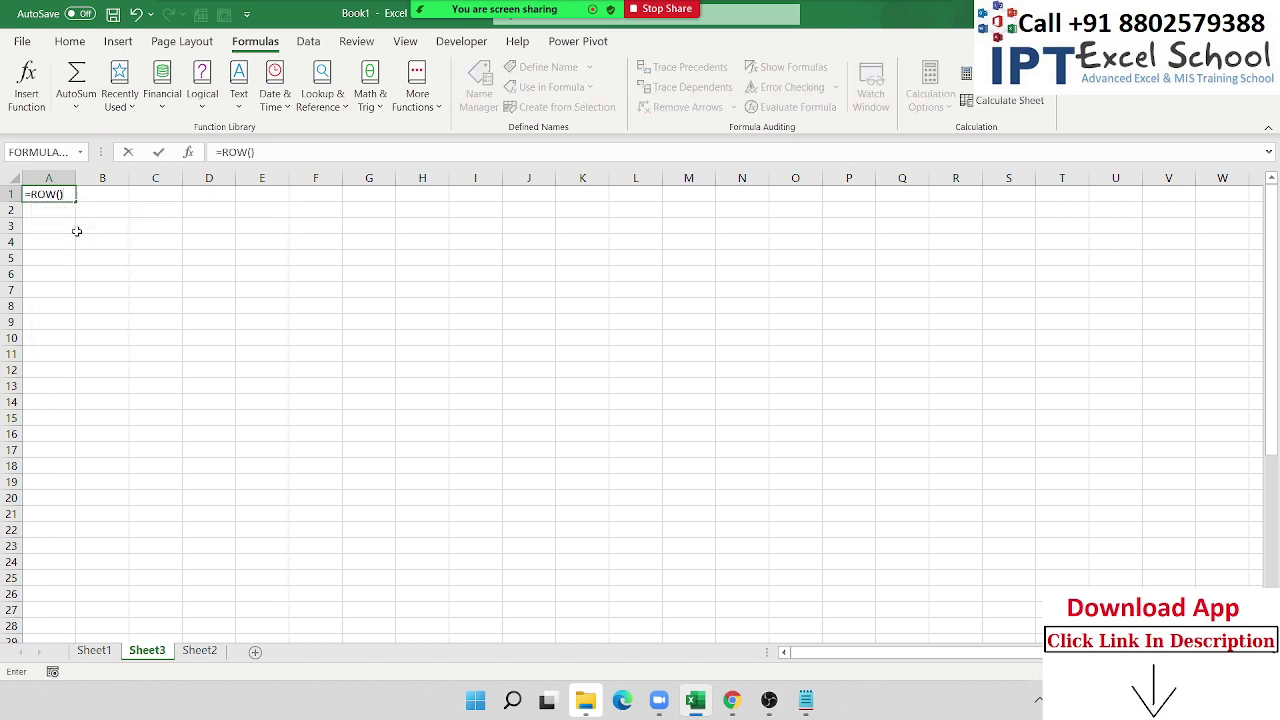
key(Return)
click(73, 199)
drag(73, 199, 16, 588)
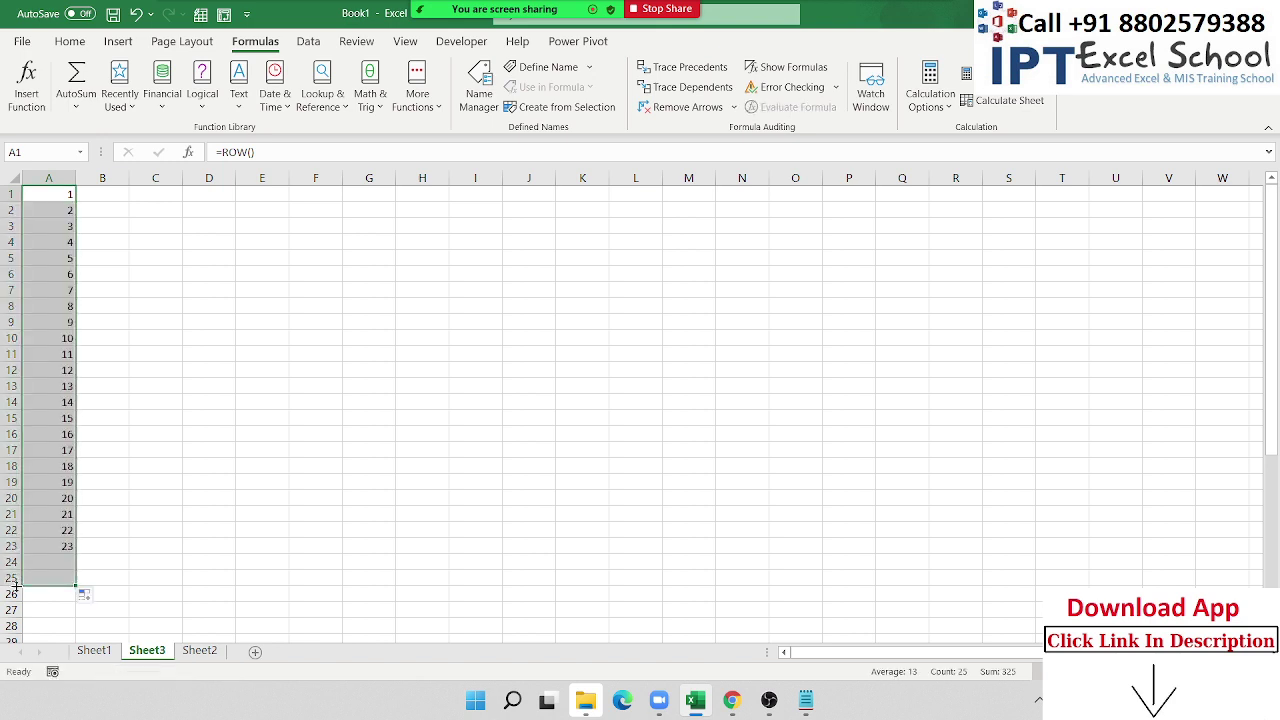
Delete rows 7 to 10 and check how the ROW-based numbering in column A responds.
click(155, 450)
drag(8, 338, 8, 290)
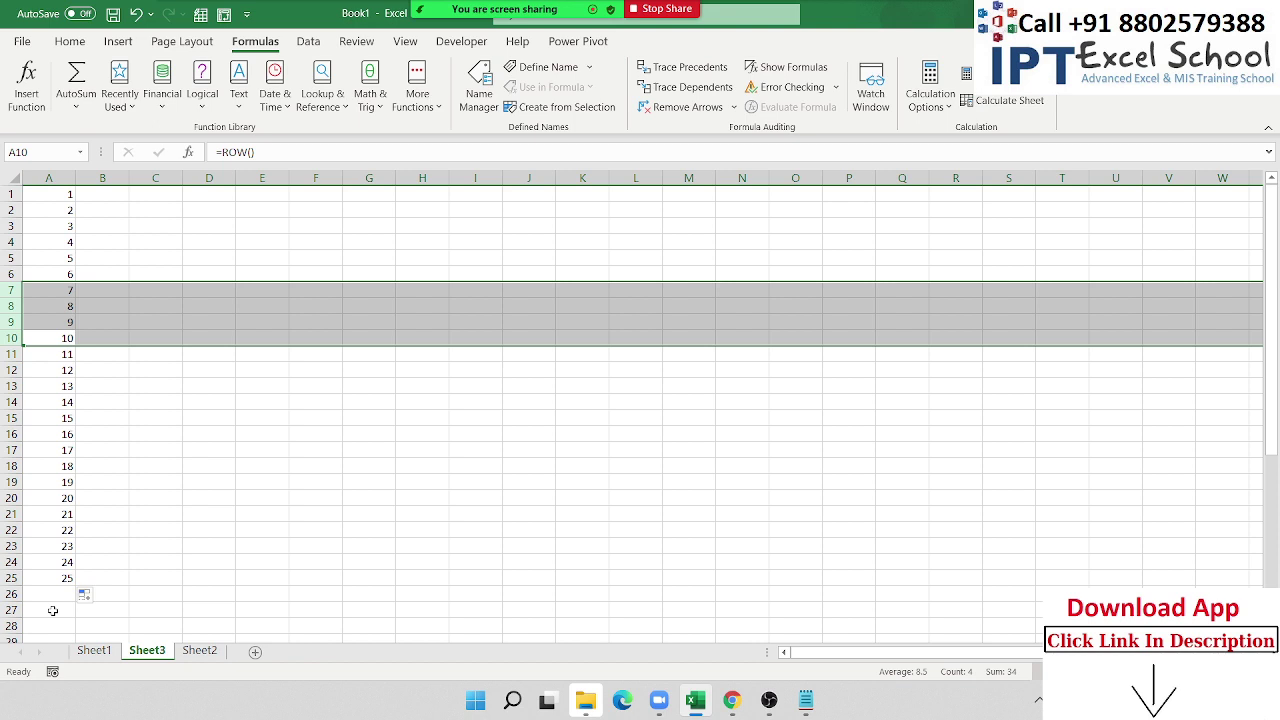
key(ctrl+minus)
click(65, 215)
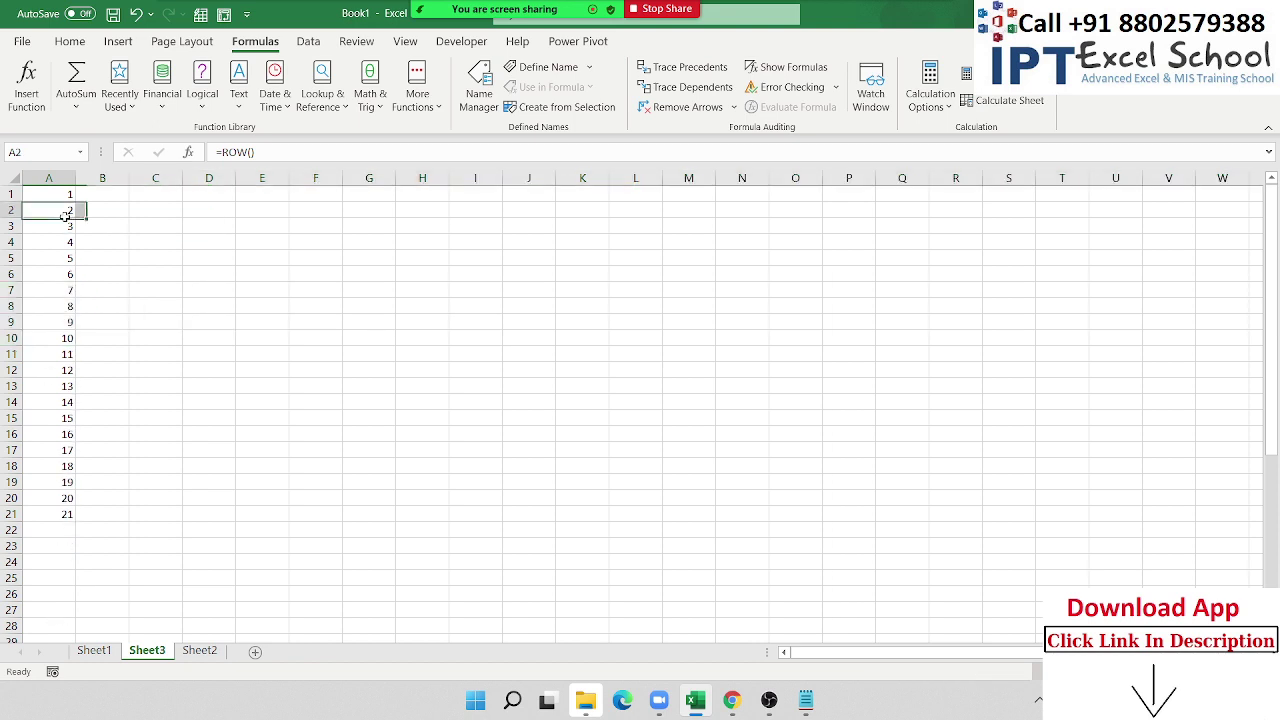
drag(65, 213, 61, 337)
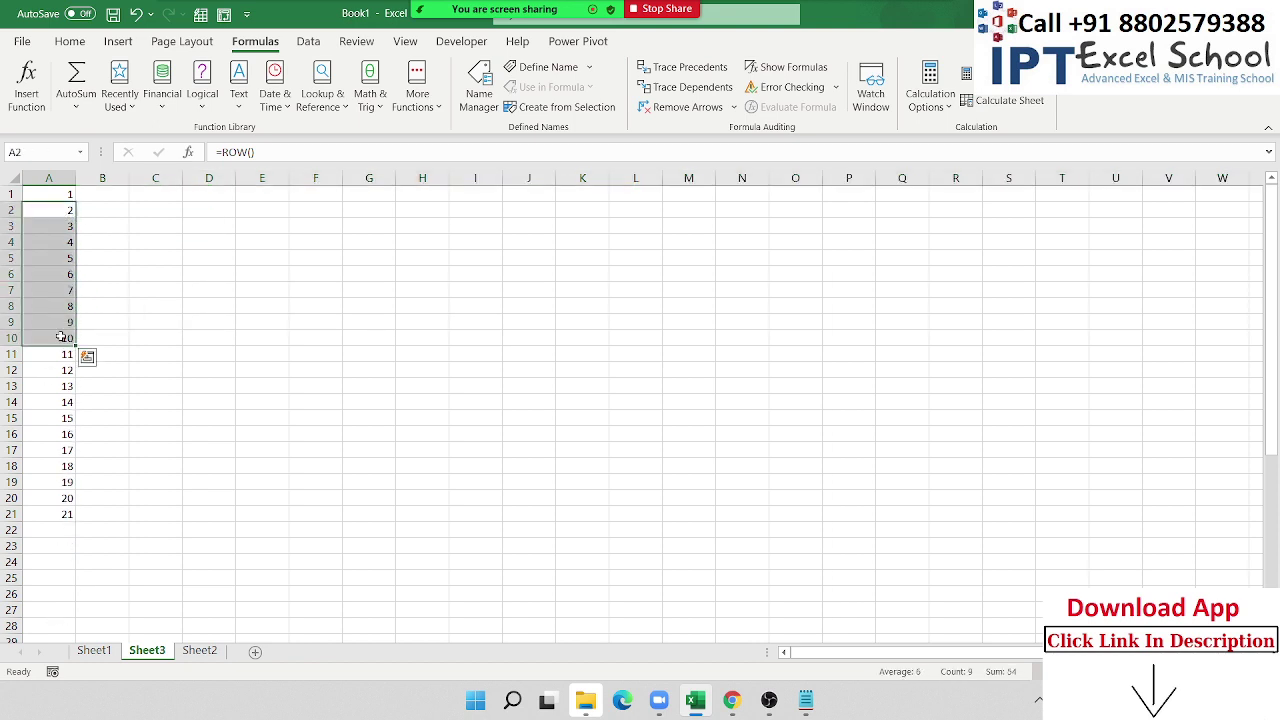
click(63, 514)
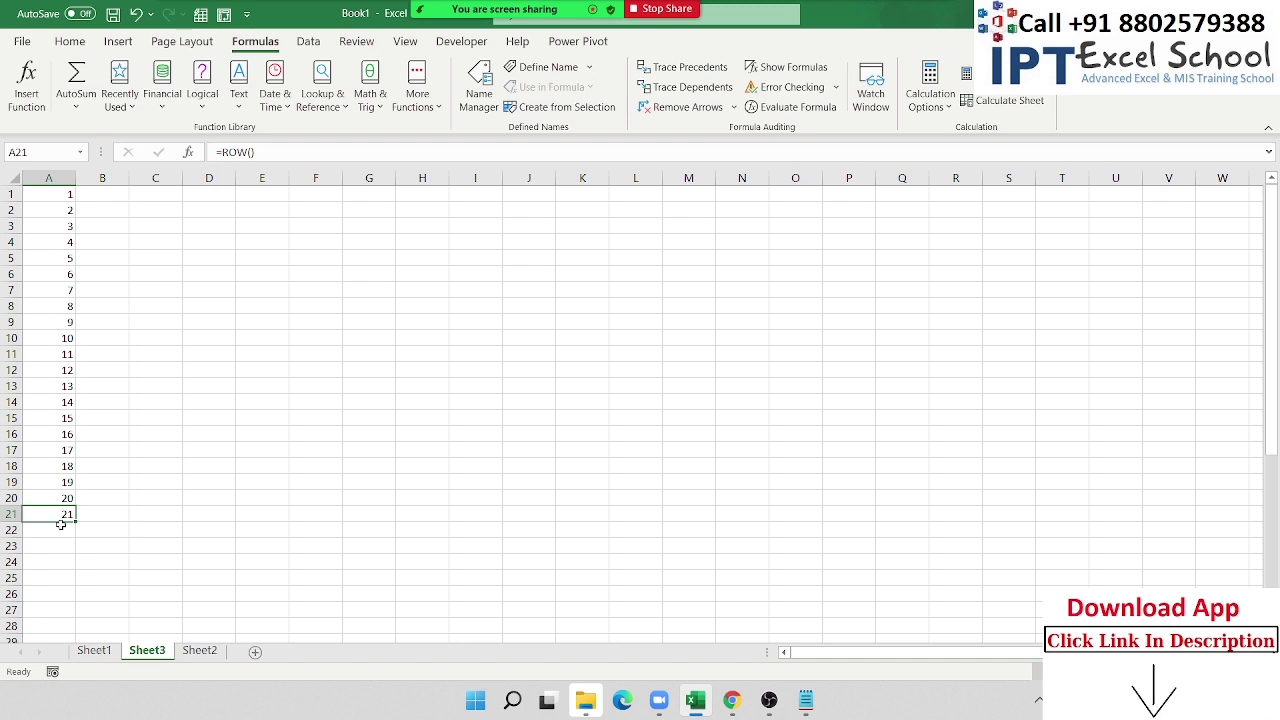
Enter the header Sr in E8 and the formula =ROW() in E9 below it.
click(263, 303)
text(Sr)
key(Return)
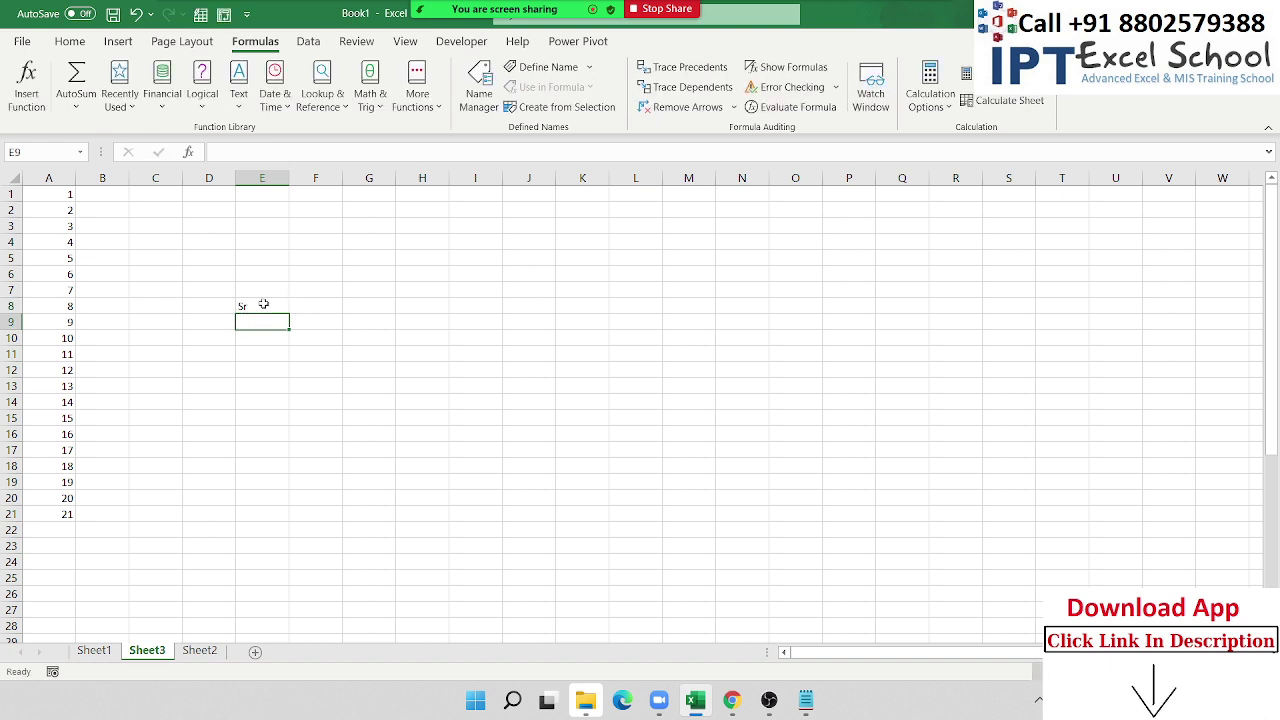
text(=r)
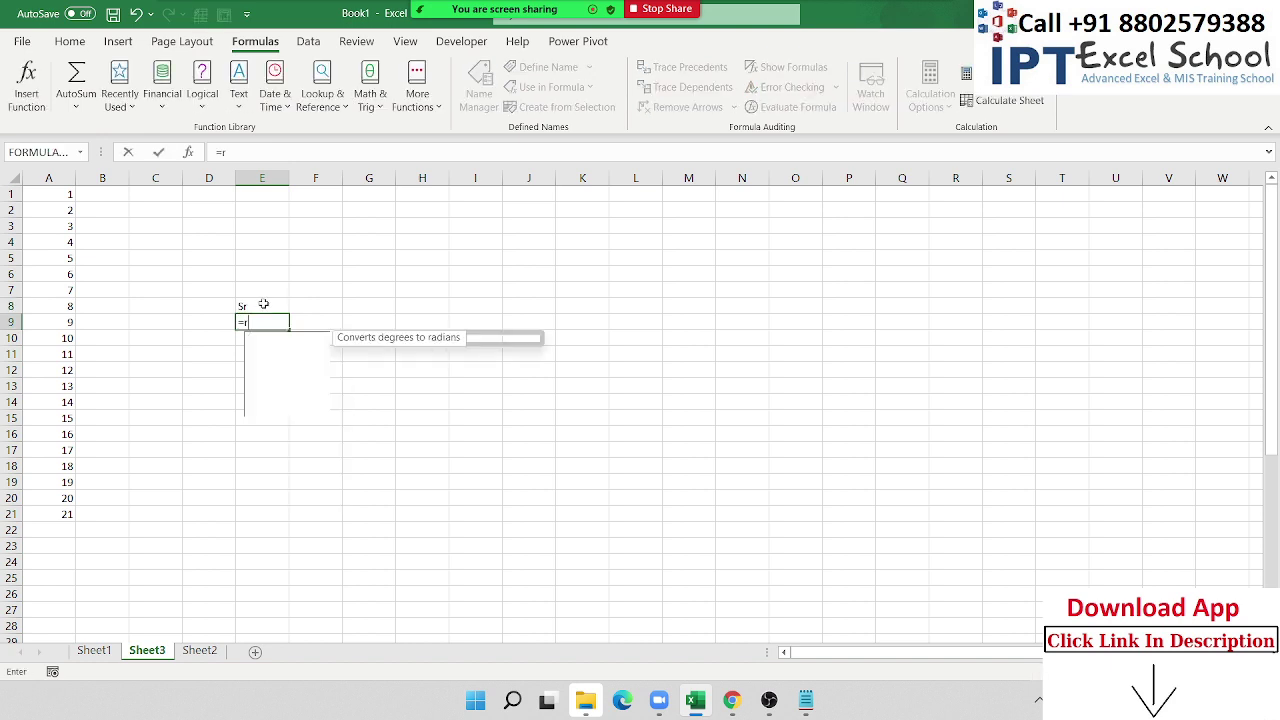
text(ow)
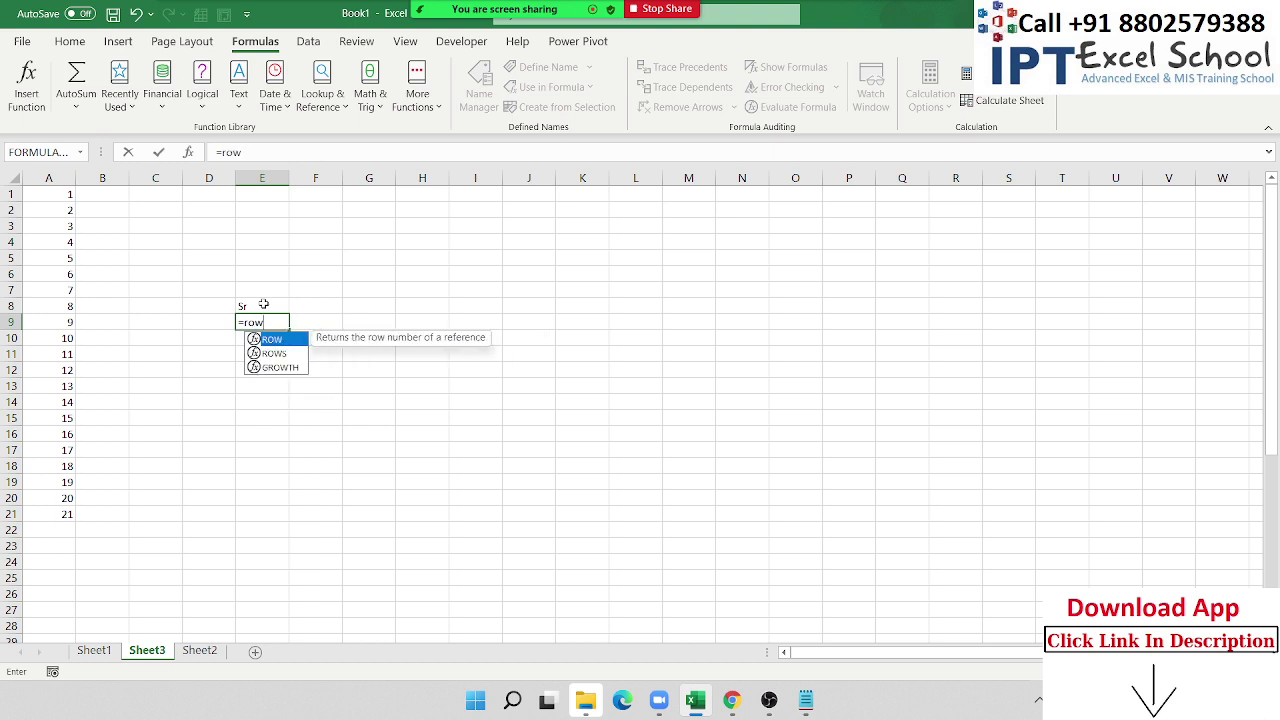
key(Tab)
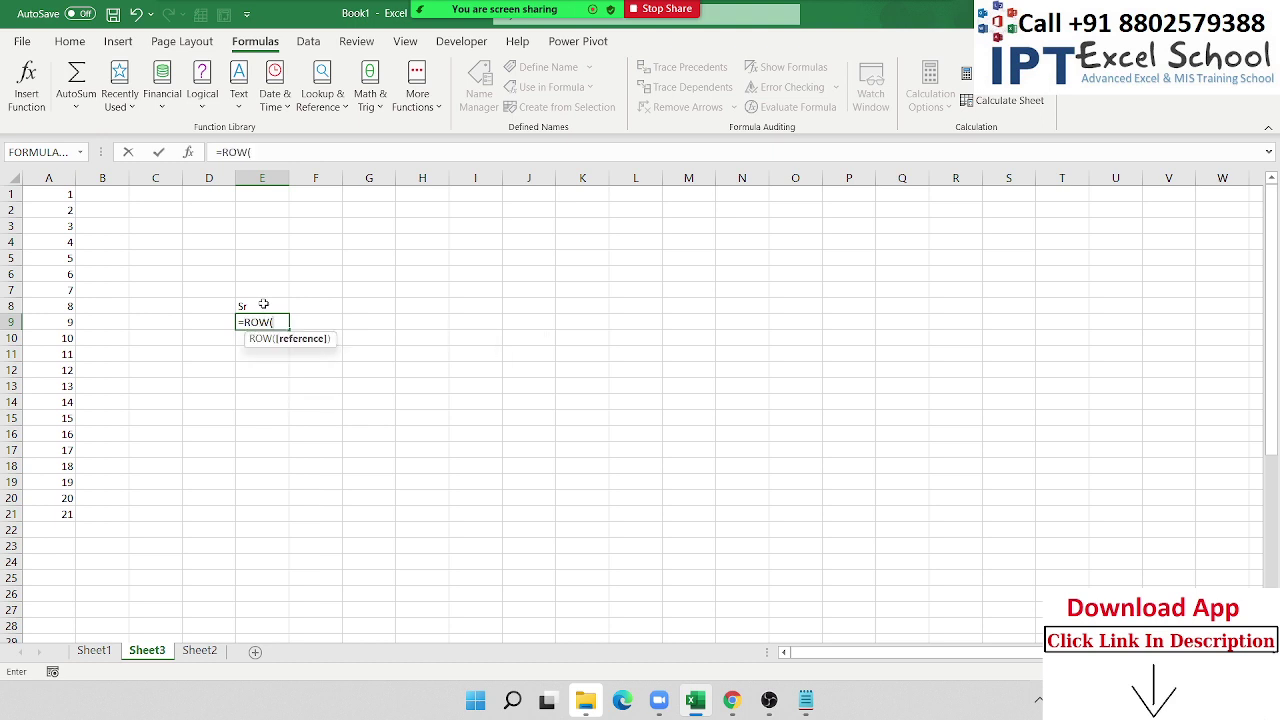
text())
key(ctrl+Return)
key(Down)
key(Up)
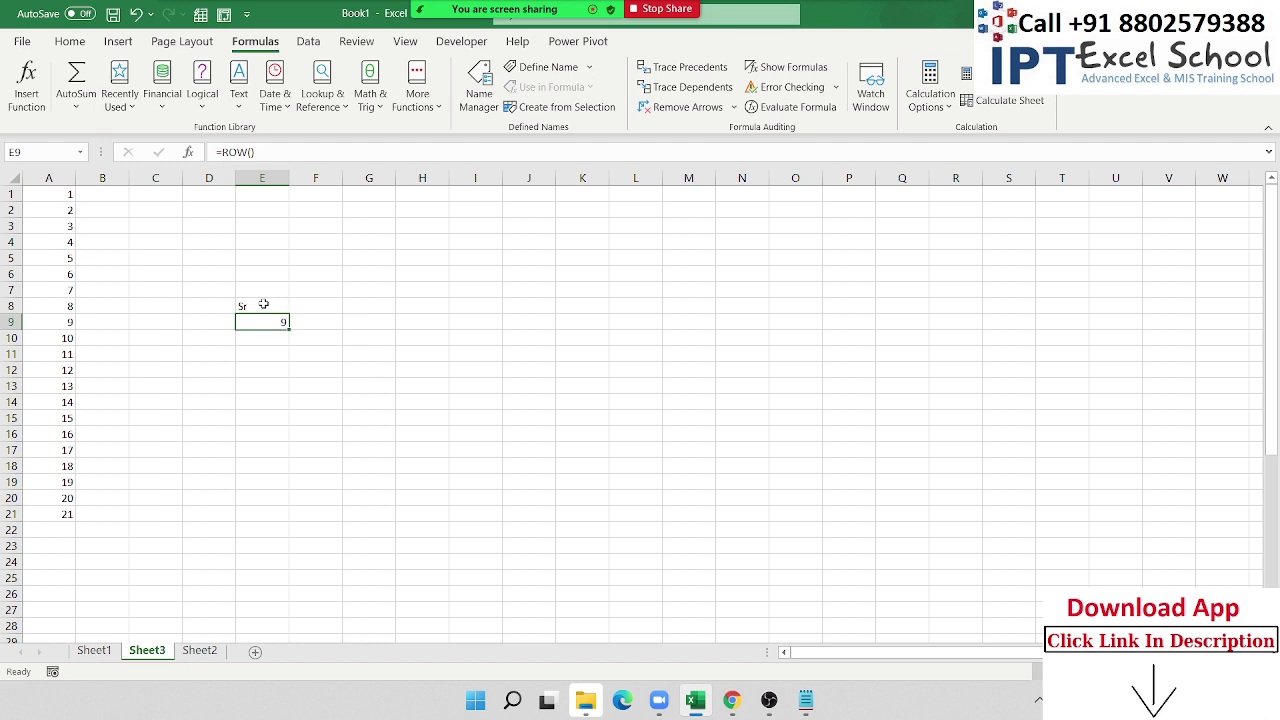
Change E9's formula to =ROW()-8 and fill it down to E20.
key(F2)
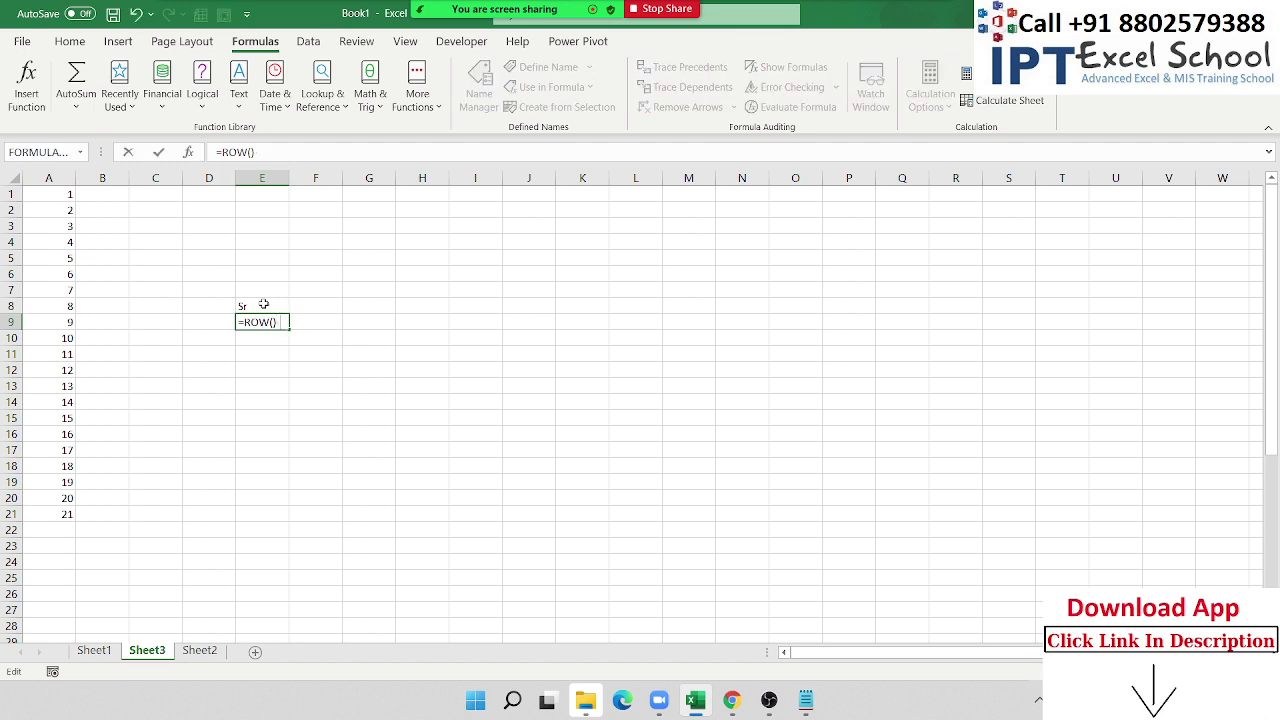
text(8)
key(Return)
key(Up)
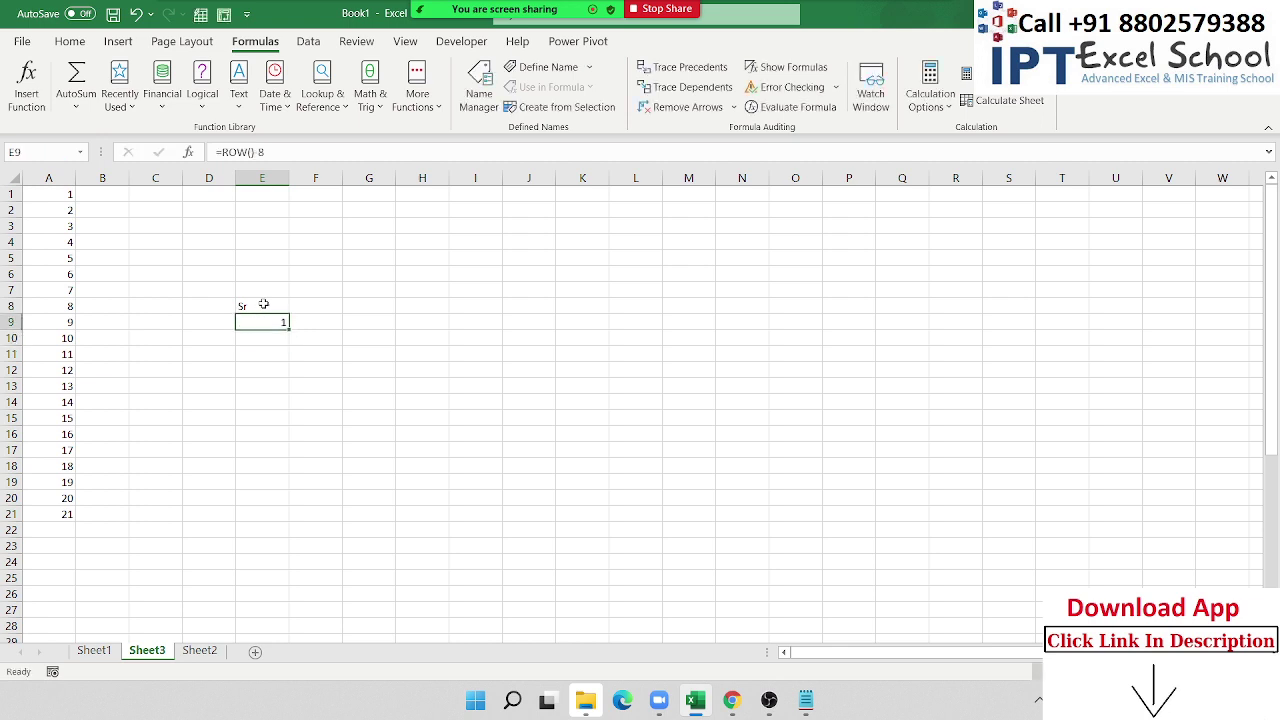
drag(289, 327, 290, 500)
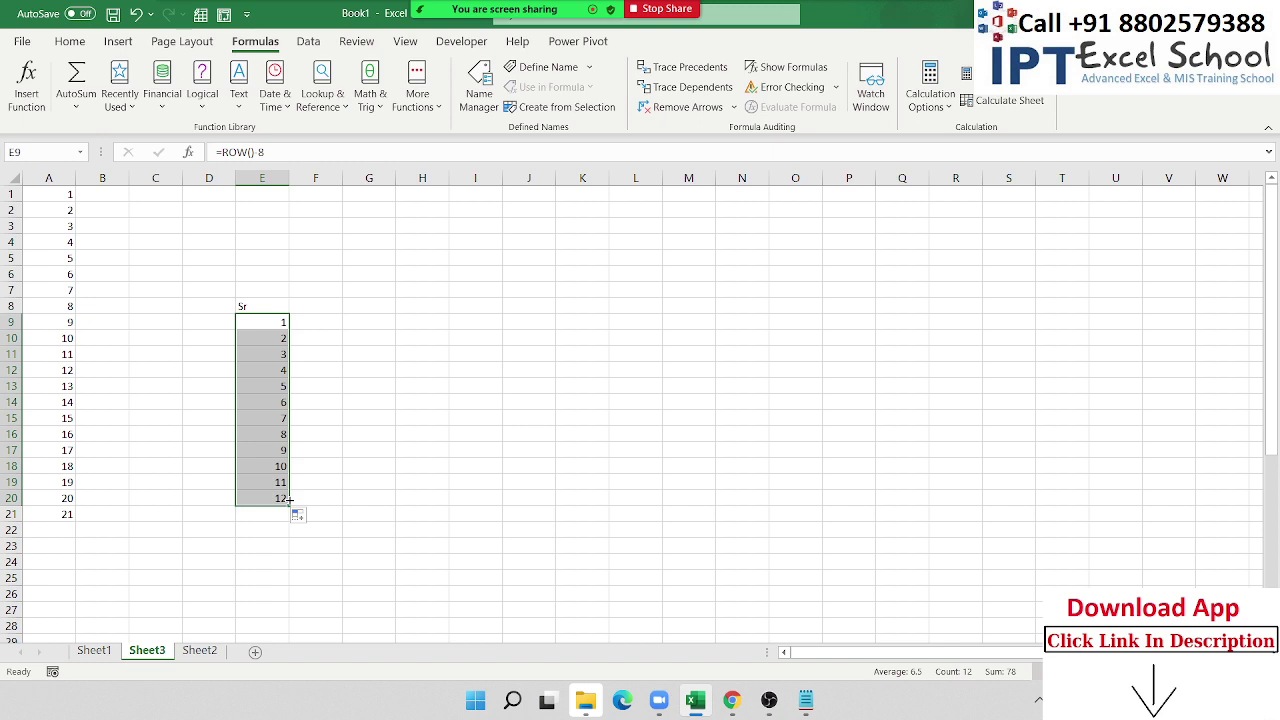
click(270, 447)
click(262, 516)
click(262, 487)
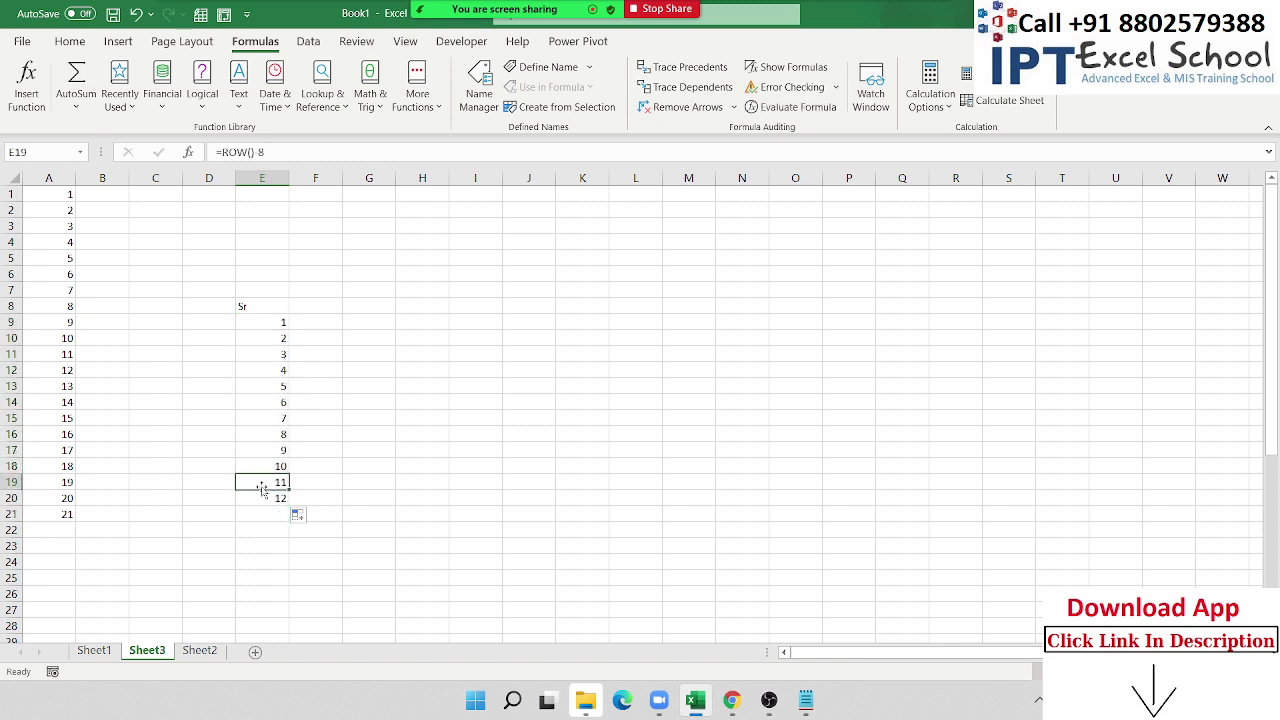
key(ctrl+Up)
key(Down)
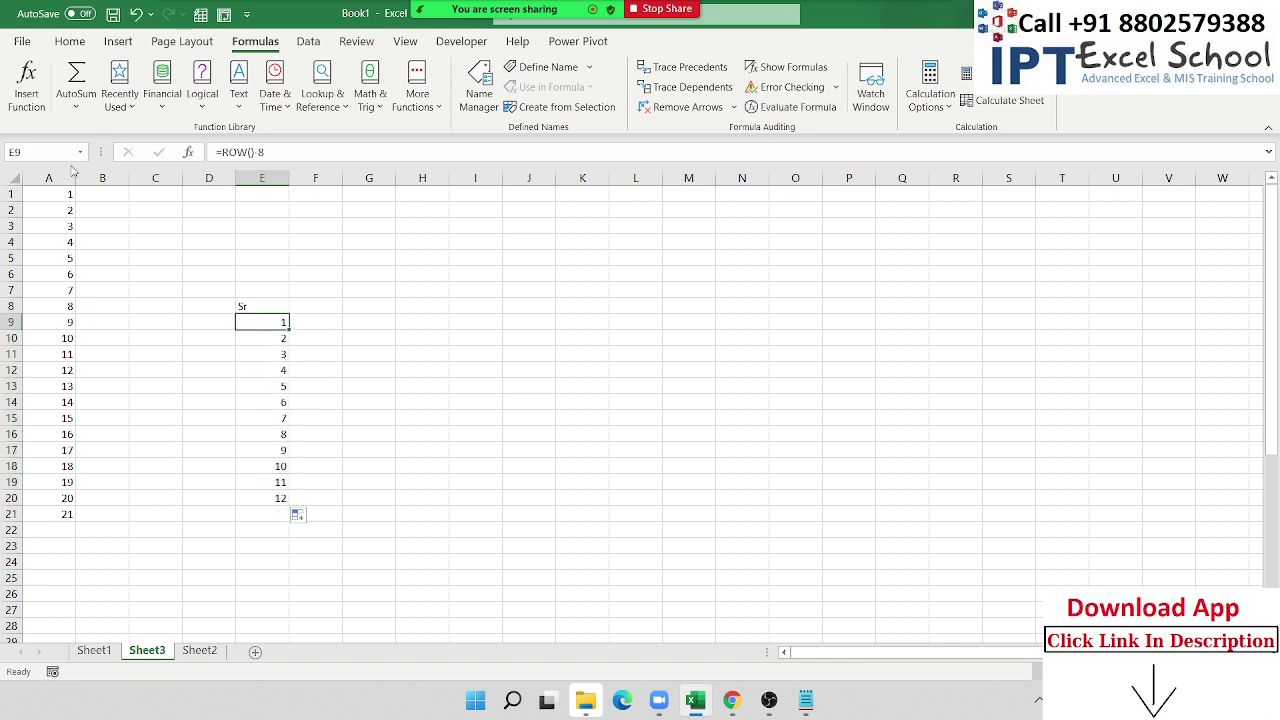
Open the recent workbook Data1 and delete columns H and I on its Sheet1.
click(21, 42)
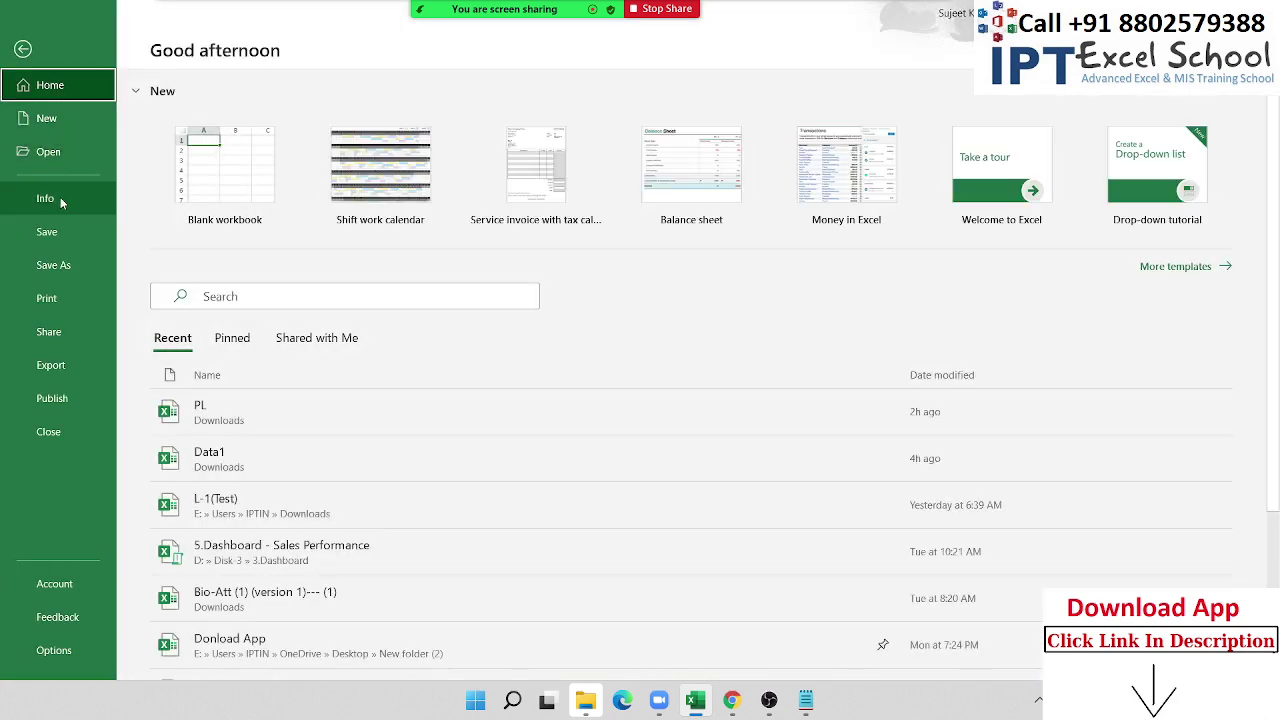
click(221, 474)
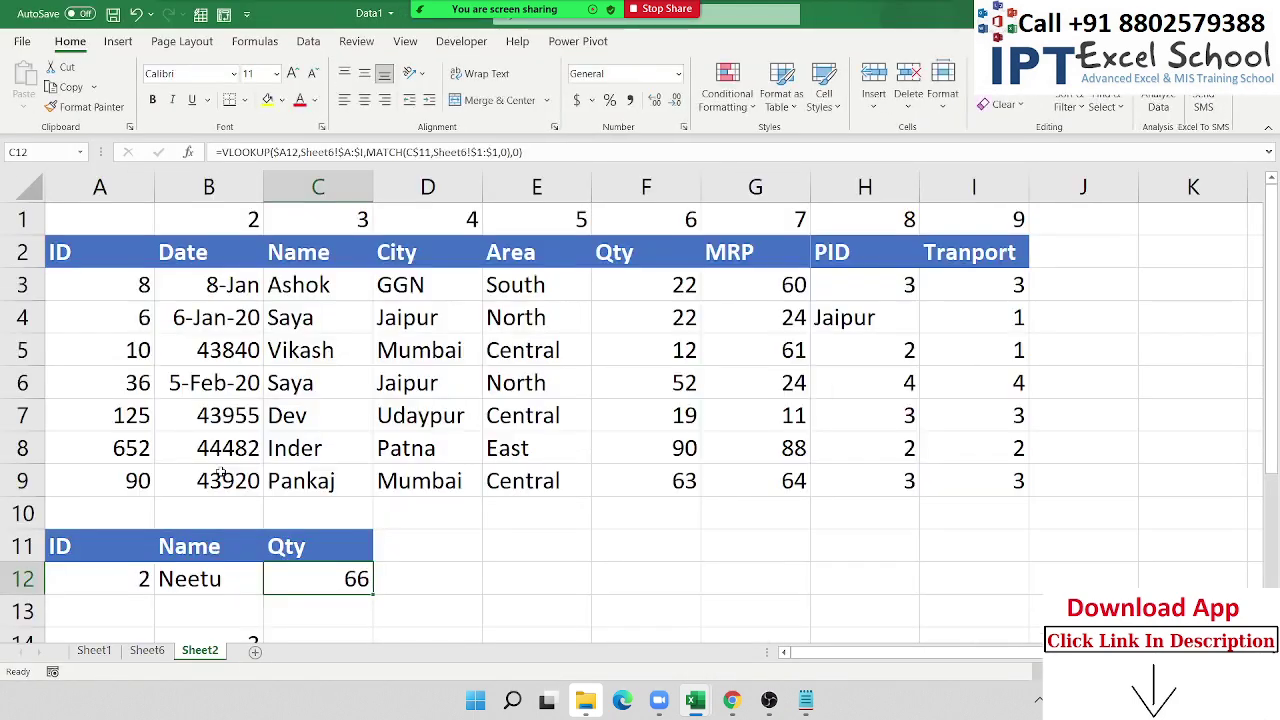
click(97, 650)
click(340, 292)
drag(426, 178, 505, 182)
key(ctrl+minus)
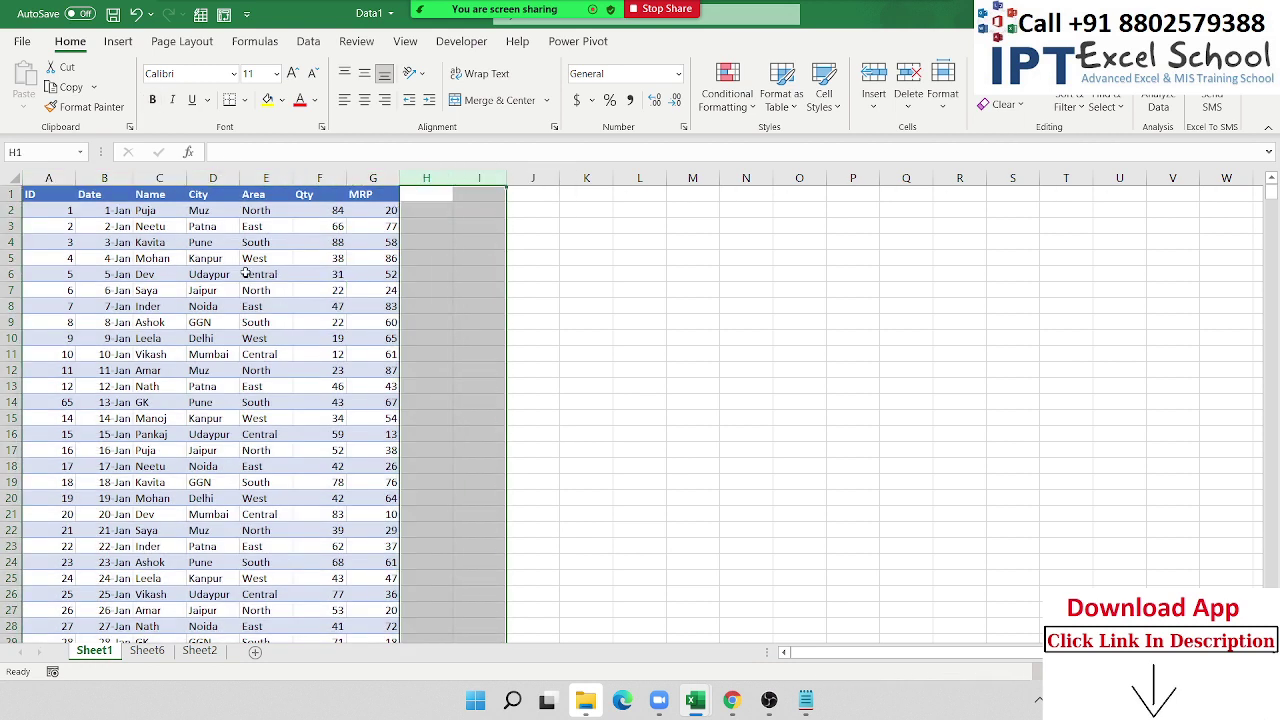
Look over the ID values in the first rows of Sheet1's data table.
click(246, 273)
click(50, 211)
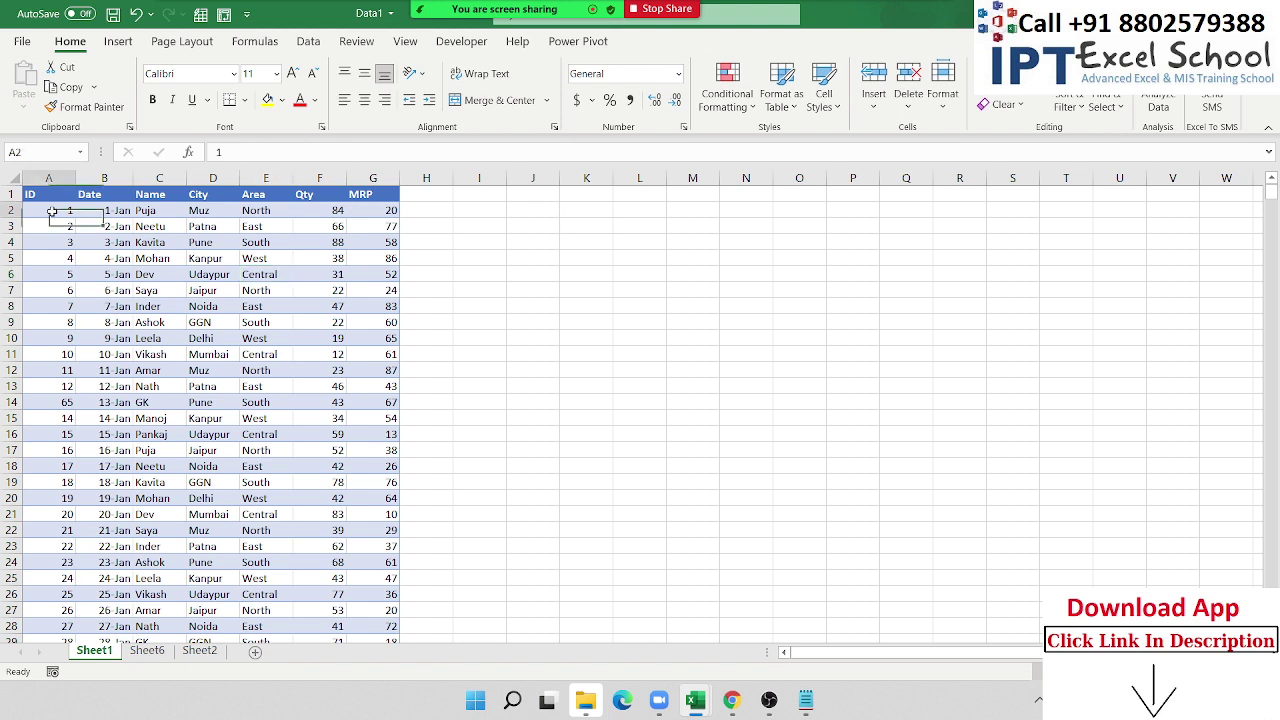
click(56, 226)
click(54, 244)
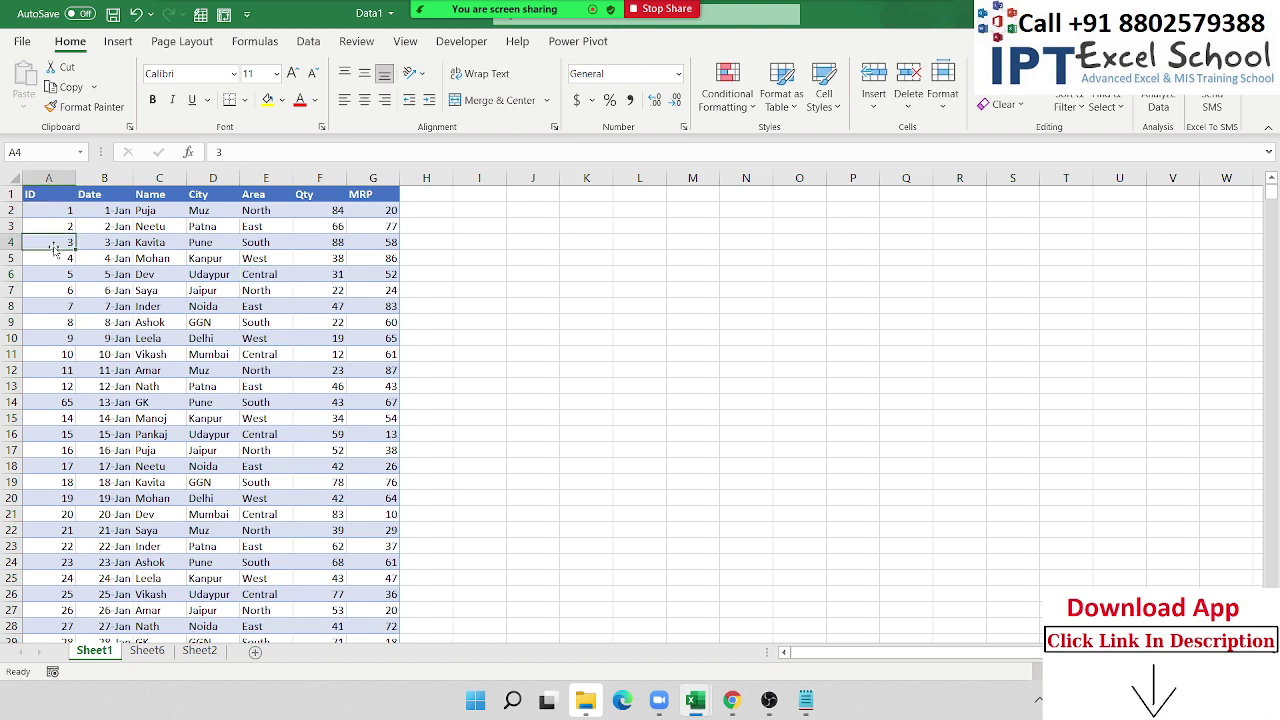
click(52, 259)
click(46, 200)
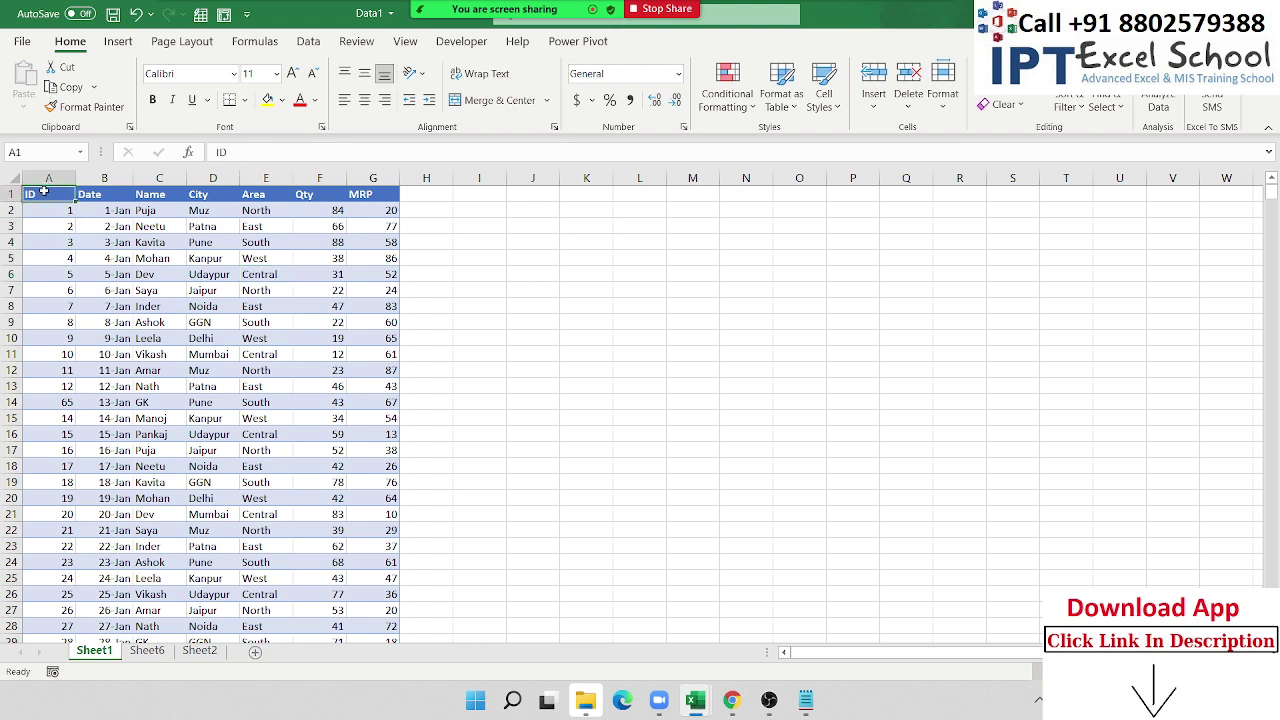
Remove the fill color from all data rows below the header, A2:G800, on Sheet1.
click(44, 210)
key(ctrl+shift+Right)
key(ctrl+shift+Down)
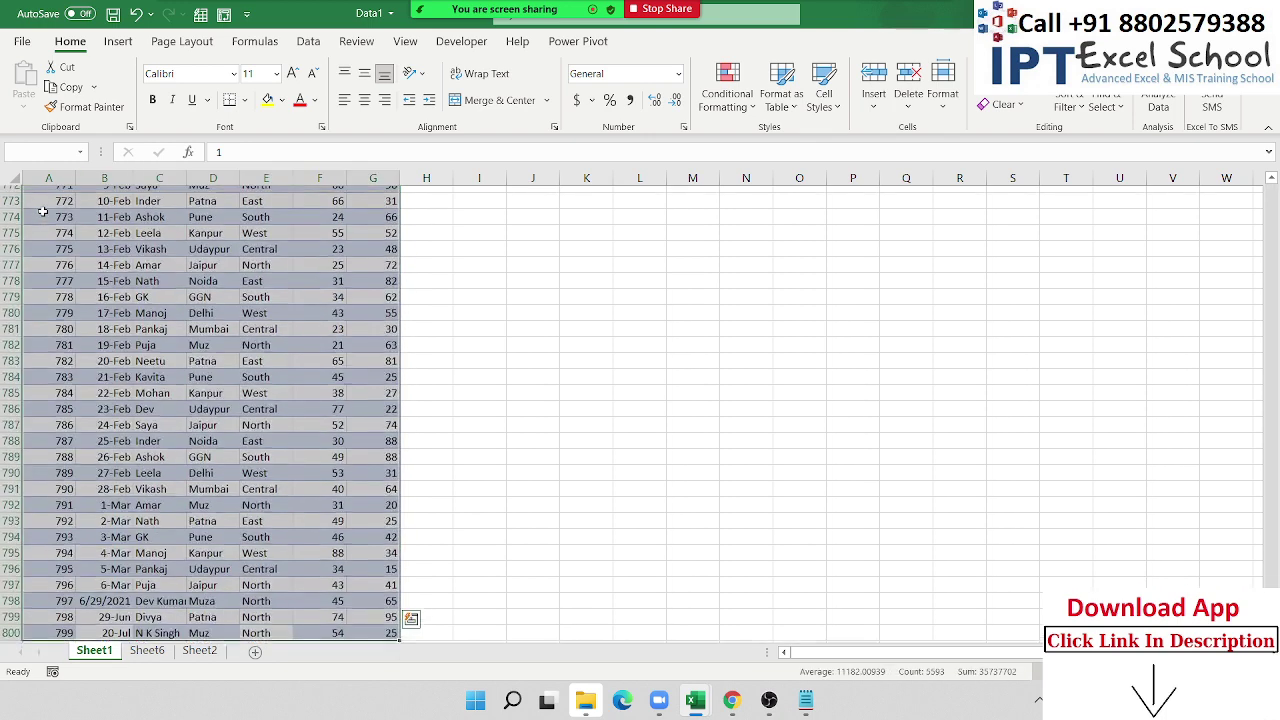
click(283, 100)
click(284, 101)
click(284, 101)
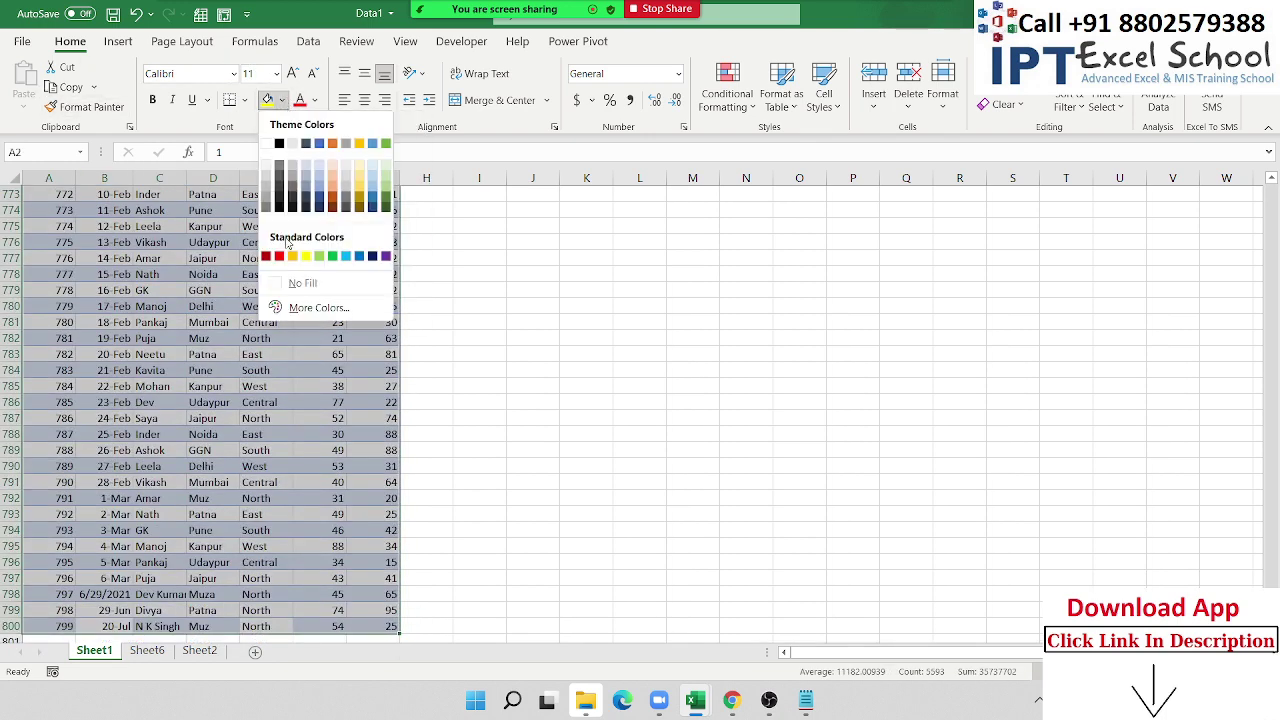
click(296, 279)
key(ctrl+BackSpace)
click(296, 277)
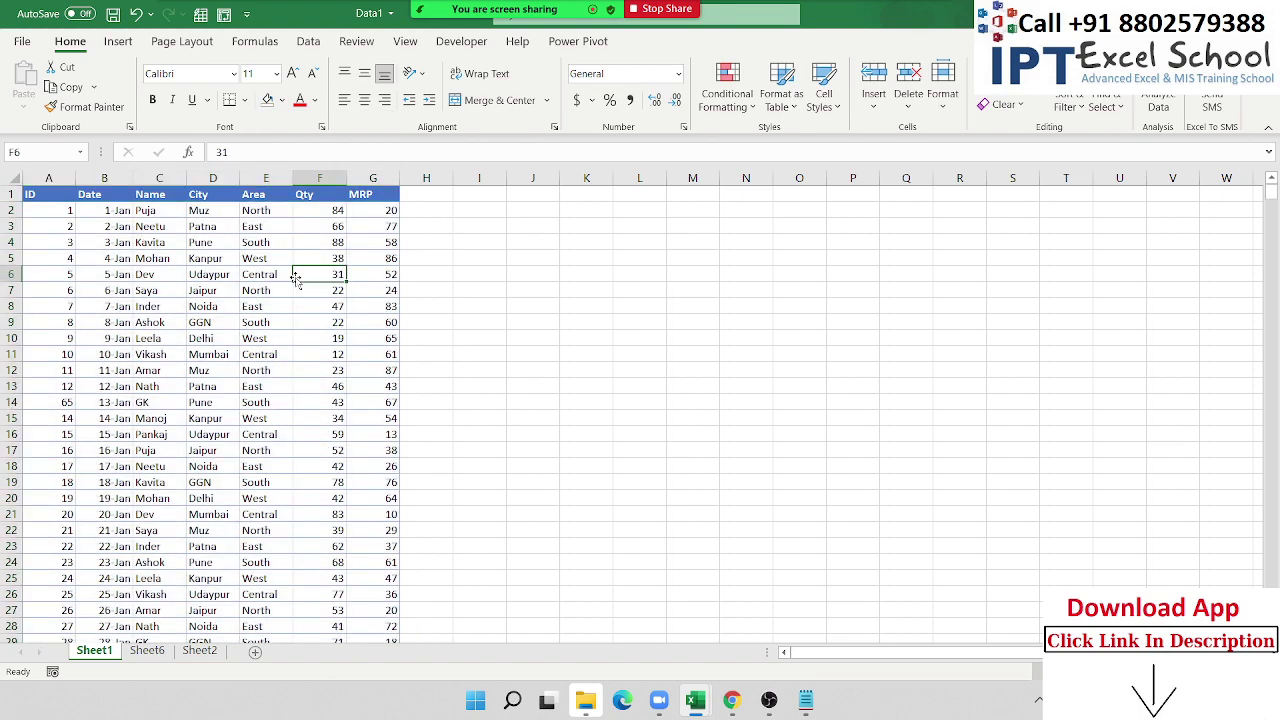
key(ctrl+Up)
key(ctrl+Down)
key(ctrl+Up)
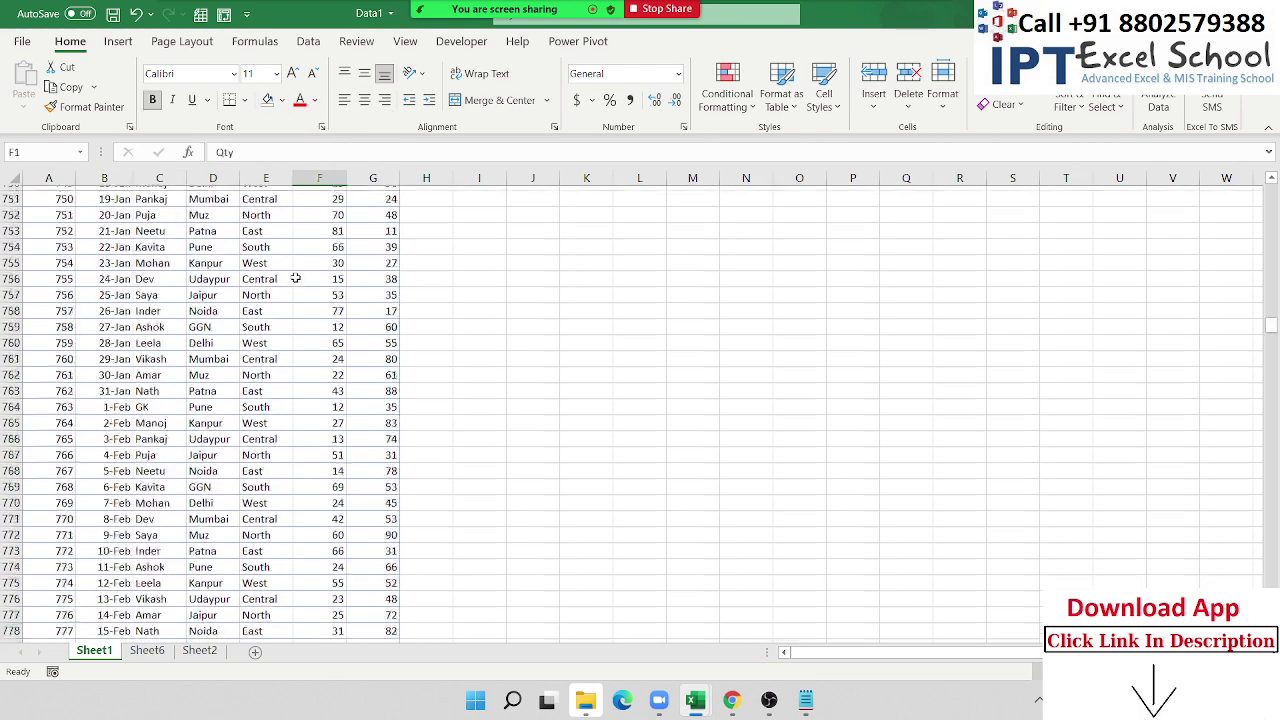
Check the ID and Date cells of the first data rows one by one, from row 2 through row 5.
key(ctrl+Left)
key(Down)
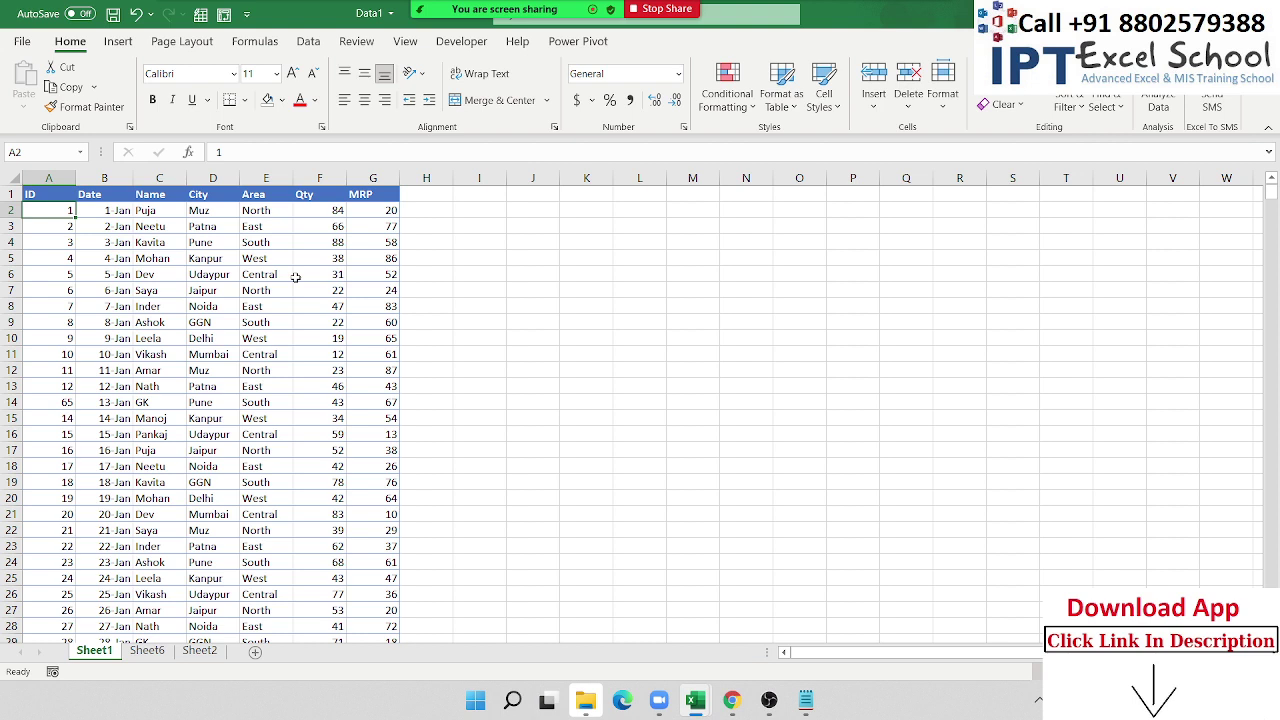
key(shift+Right)
key(Down)
key(shift+Right)
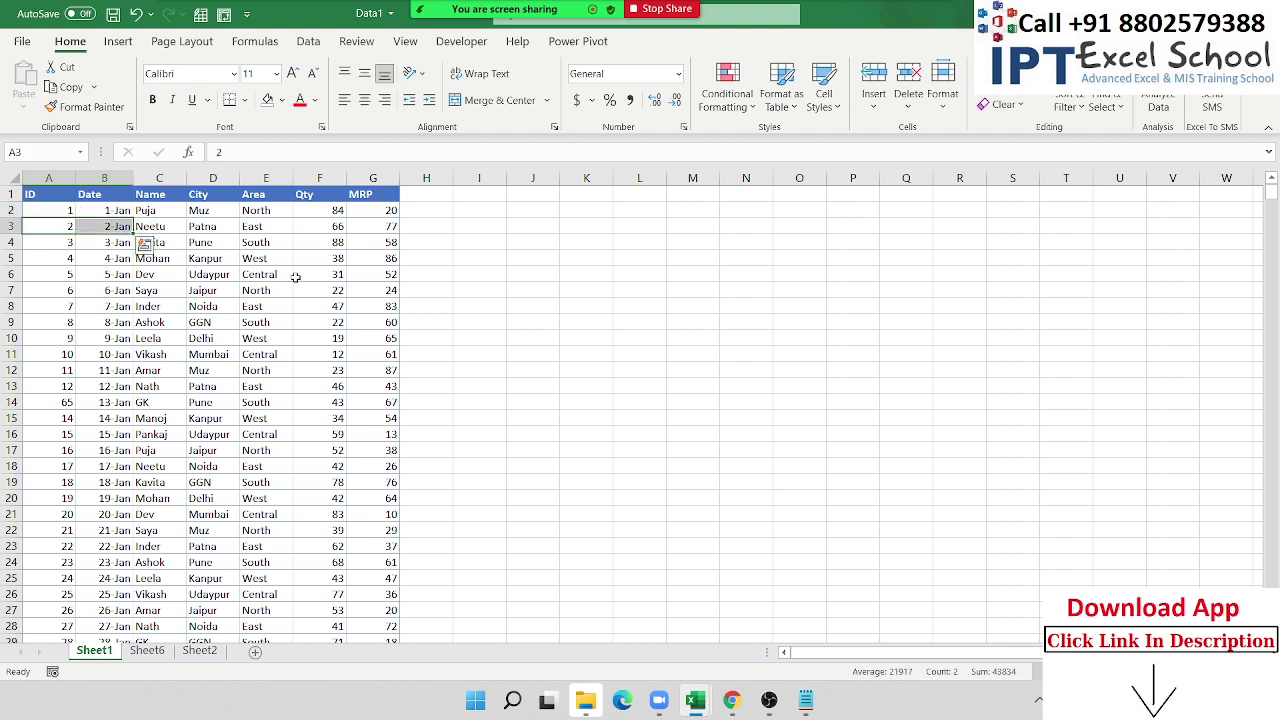
key(Down)
key(shift+Right)
key(Down)
key(shift+Right)
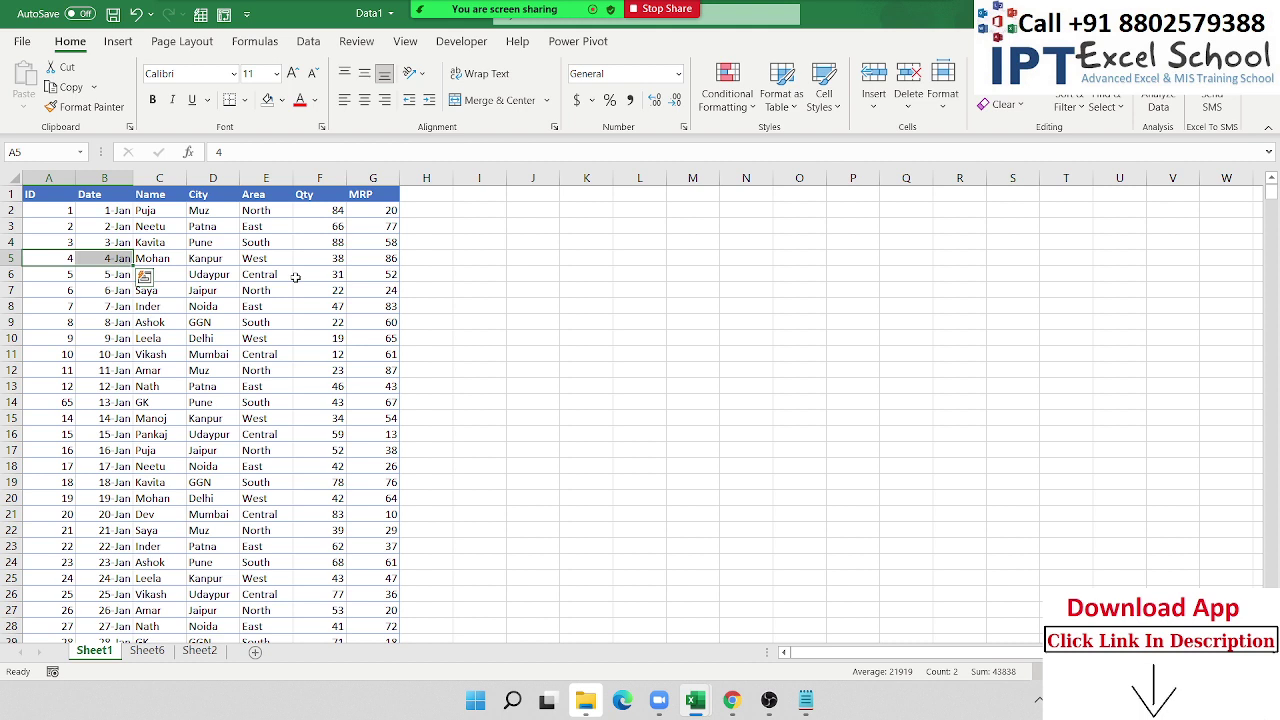
Enter =row without parentheses in H1, beside the MRP header.
key(ctrl+Up)
key(Right)
key(Right)
key(Right)
key(Right)
key(Right)
key(Right)
key(Right)
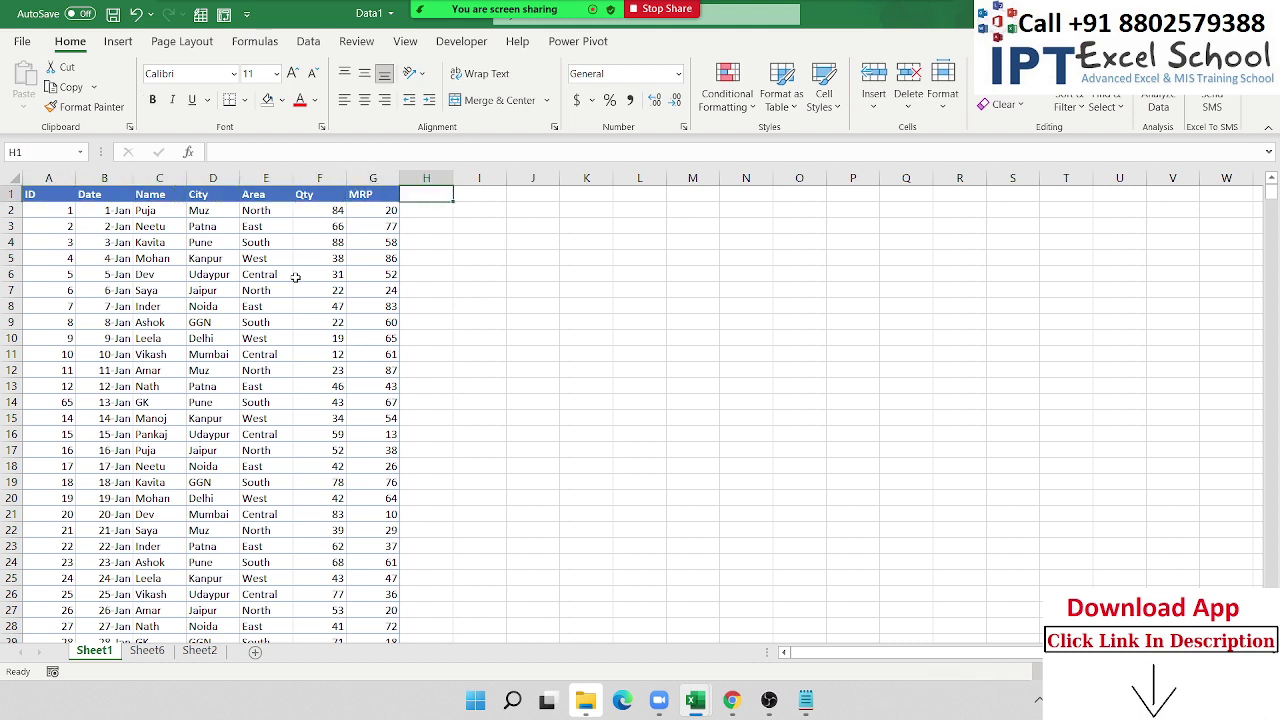
text(=ro)
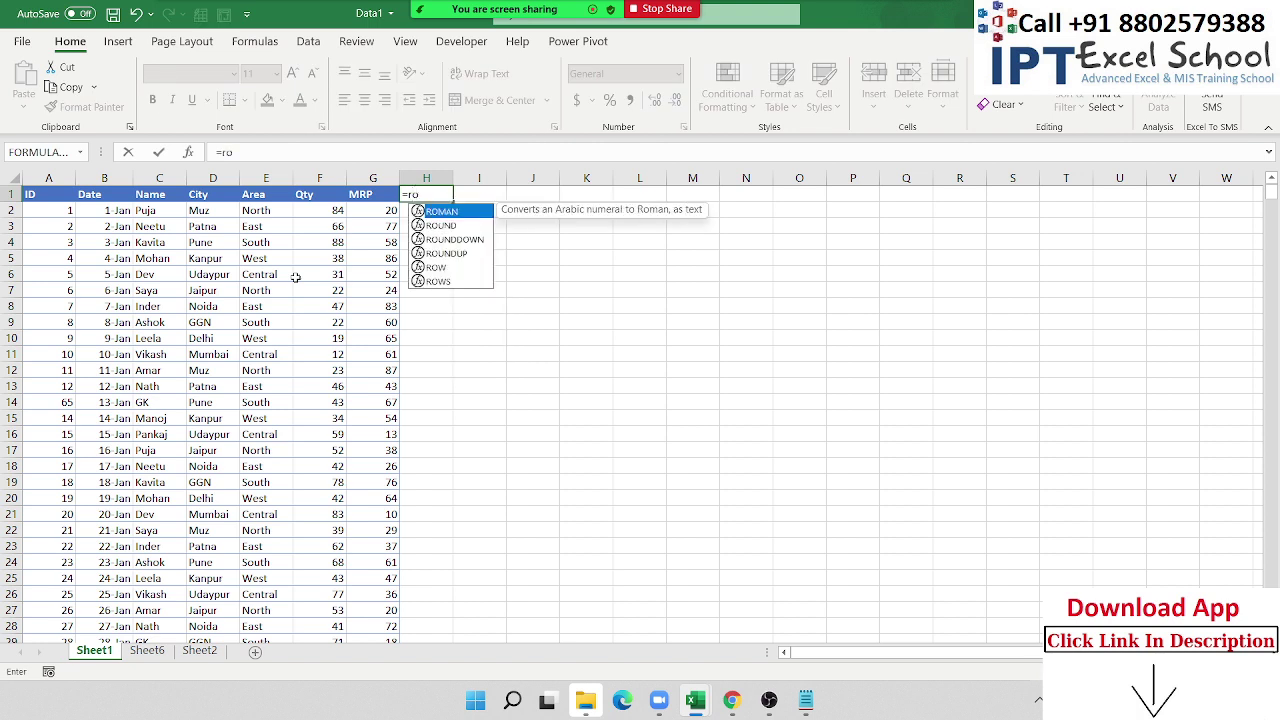
text(w)
key(Return)
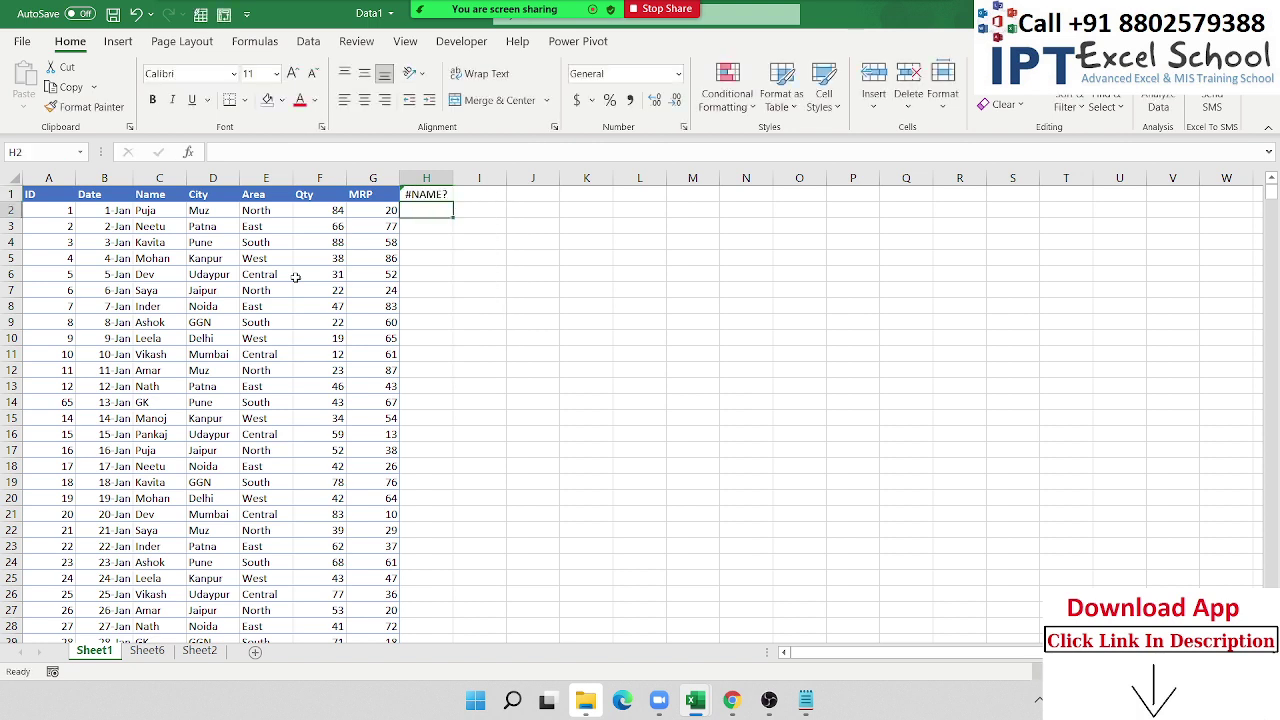
Replace H1's formula with =ROW() and fill it down column H to row 800.
key(Up)
text(=)
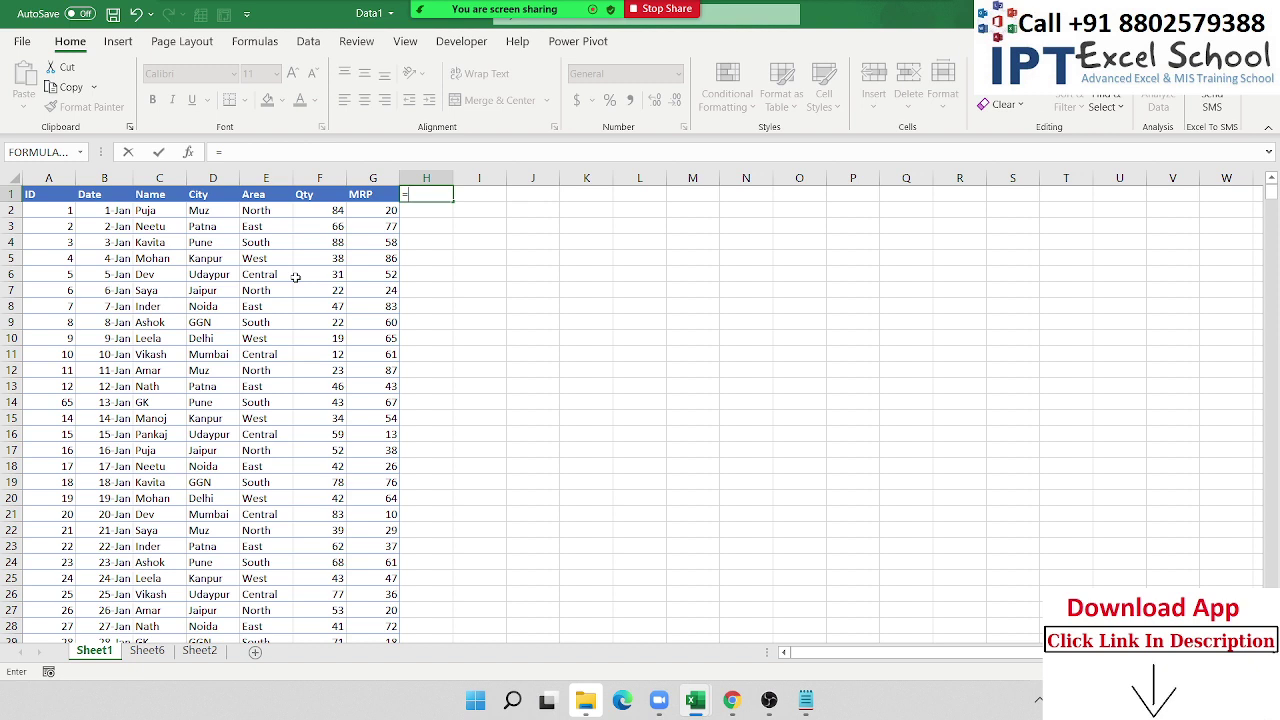
text(row)
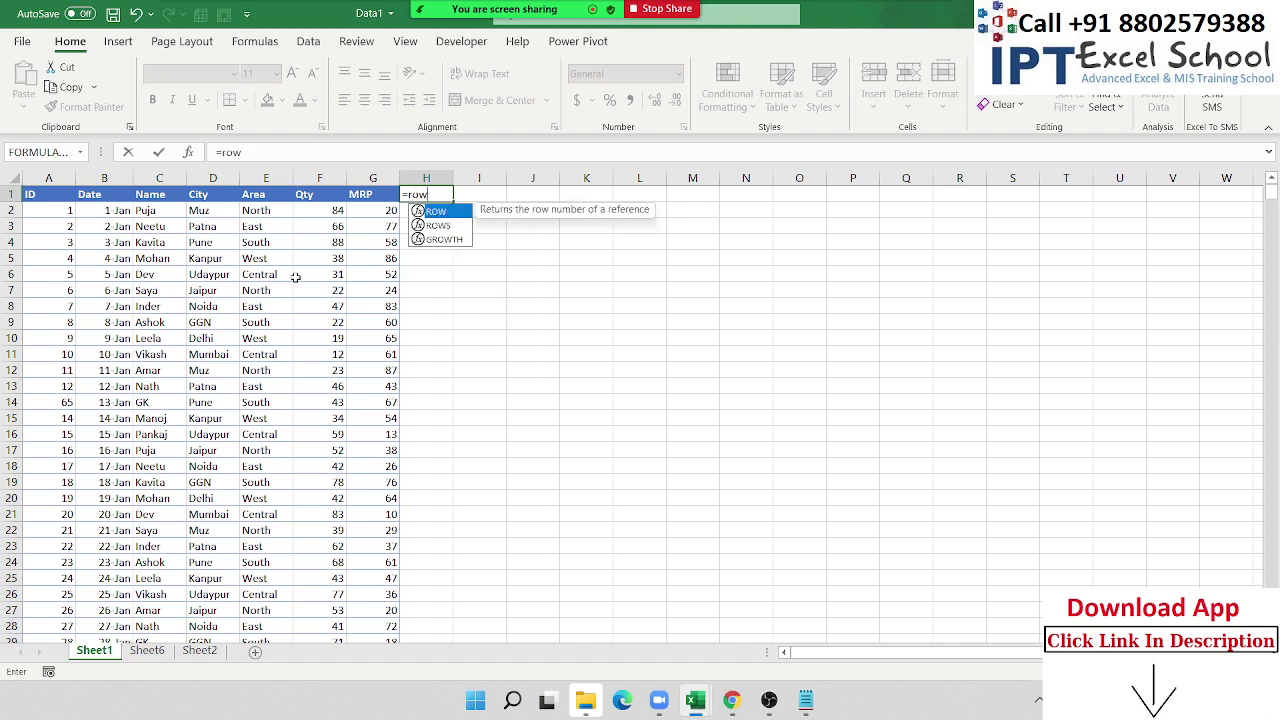
key(Tab)
text())
key(Return)
key(Up)
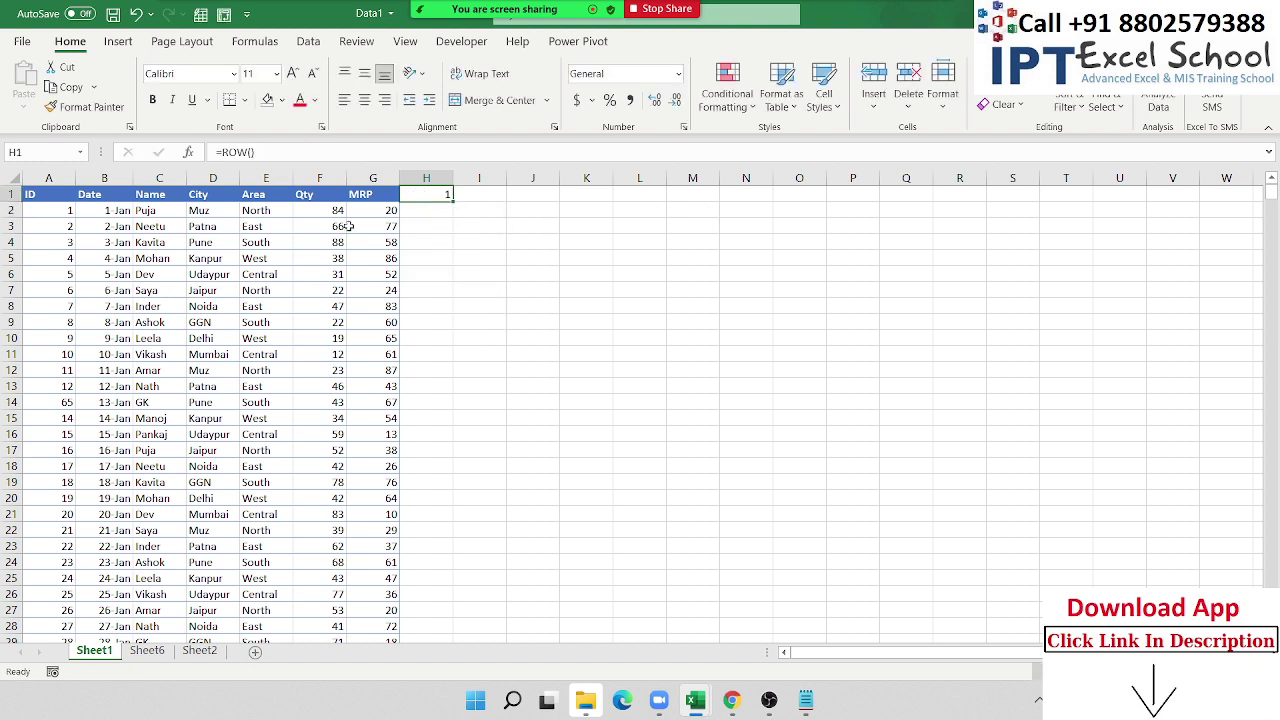
double_click(451, 198)
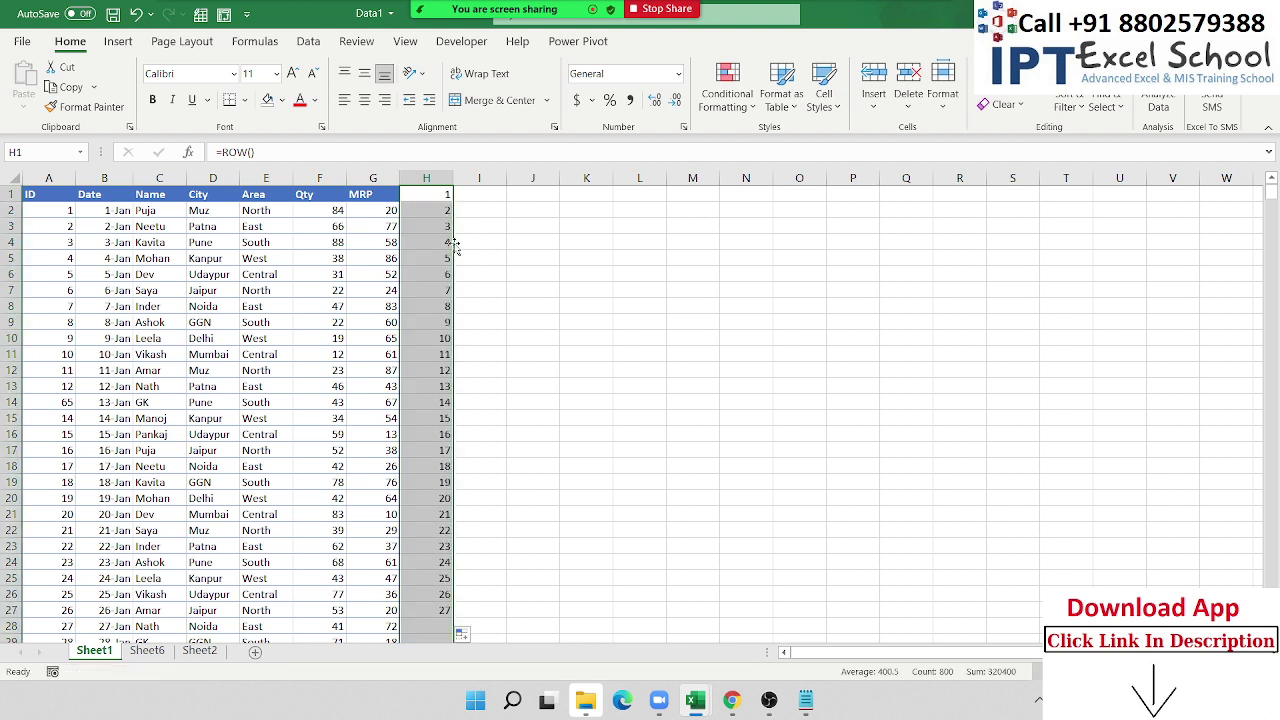
Change H1's formula to =ISEVEN(ROW()) and fill it down column H alongside the data.
double_click(426, 195)
click(409, 195)
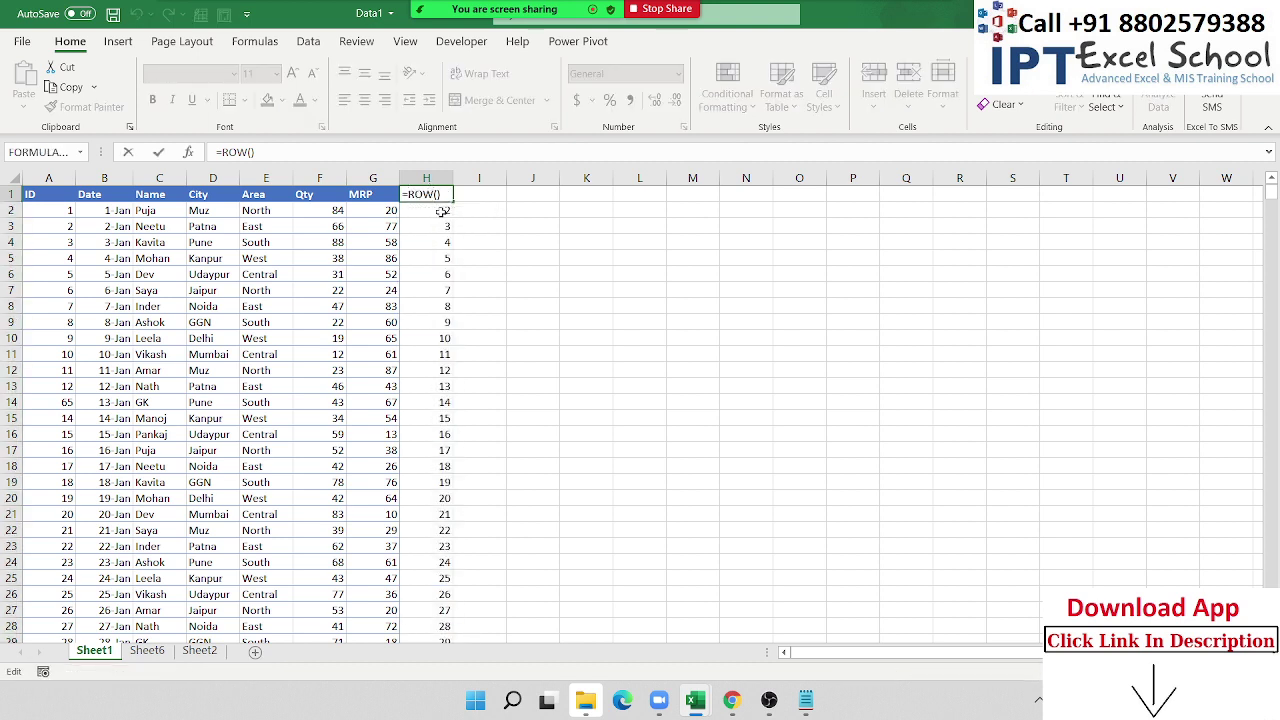
text(is)
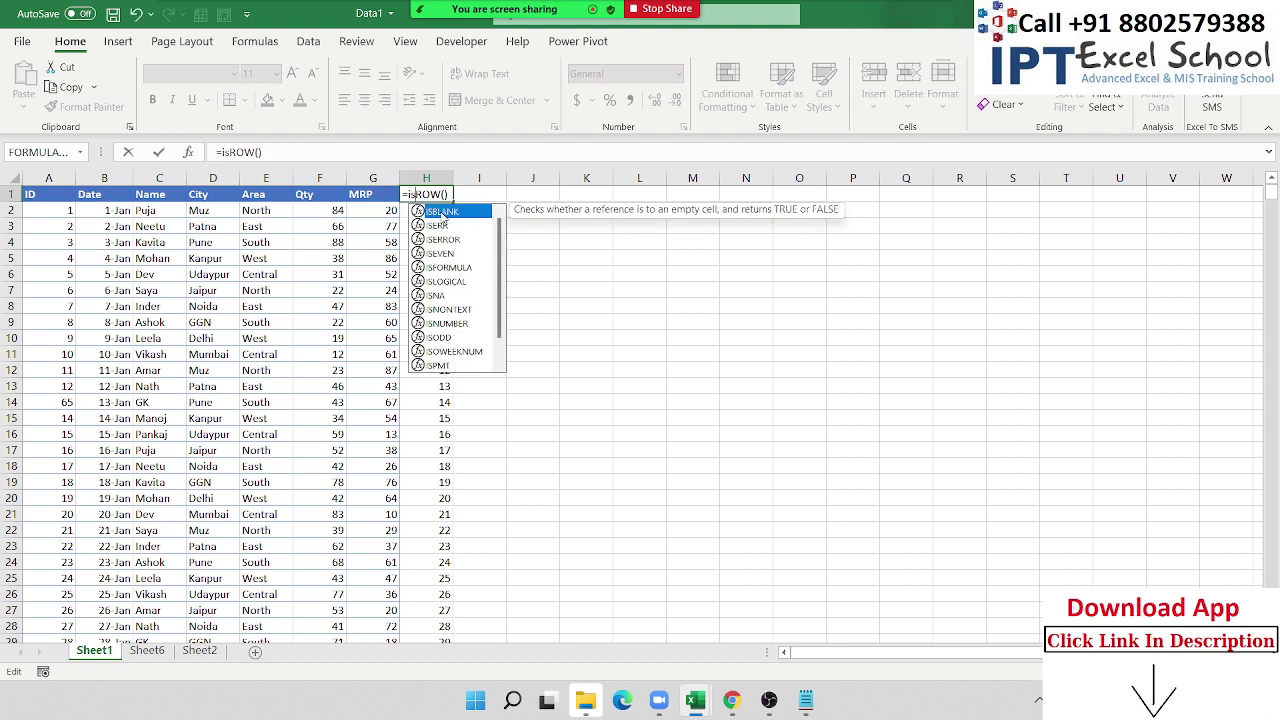
text(ev)
key(Tab)
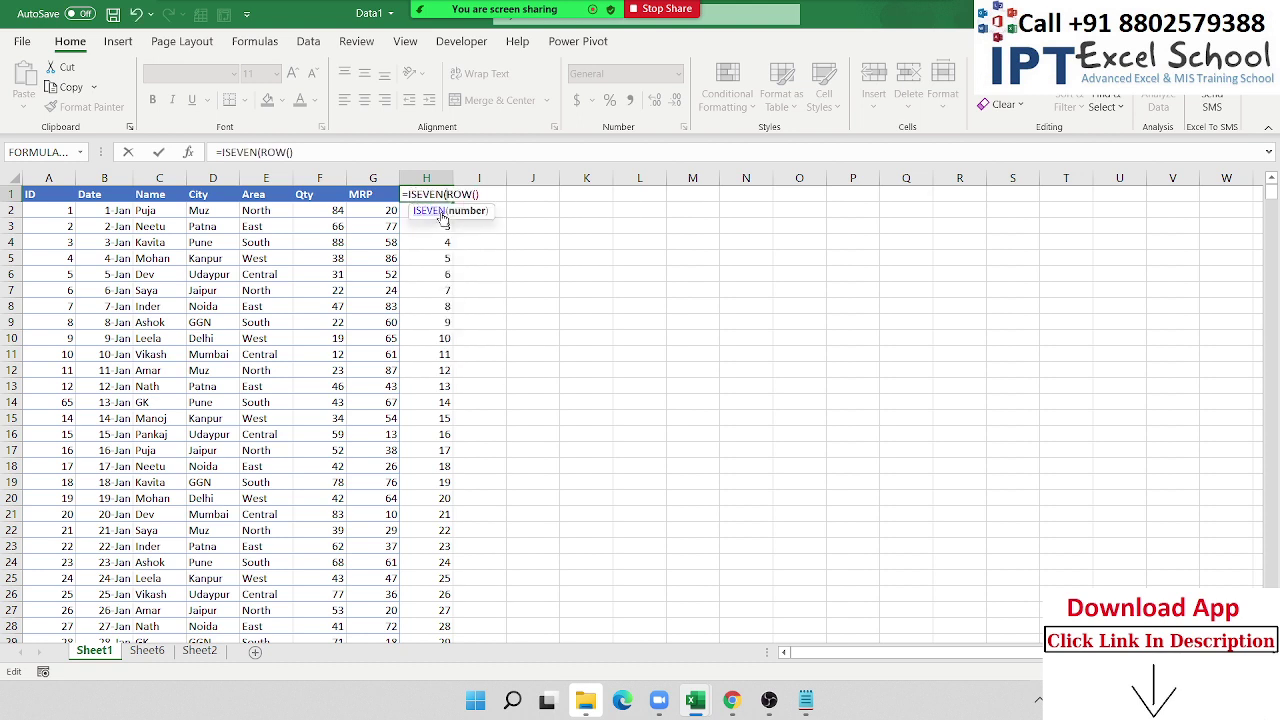
key(Return)
key(Return)
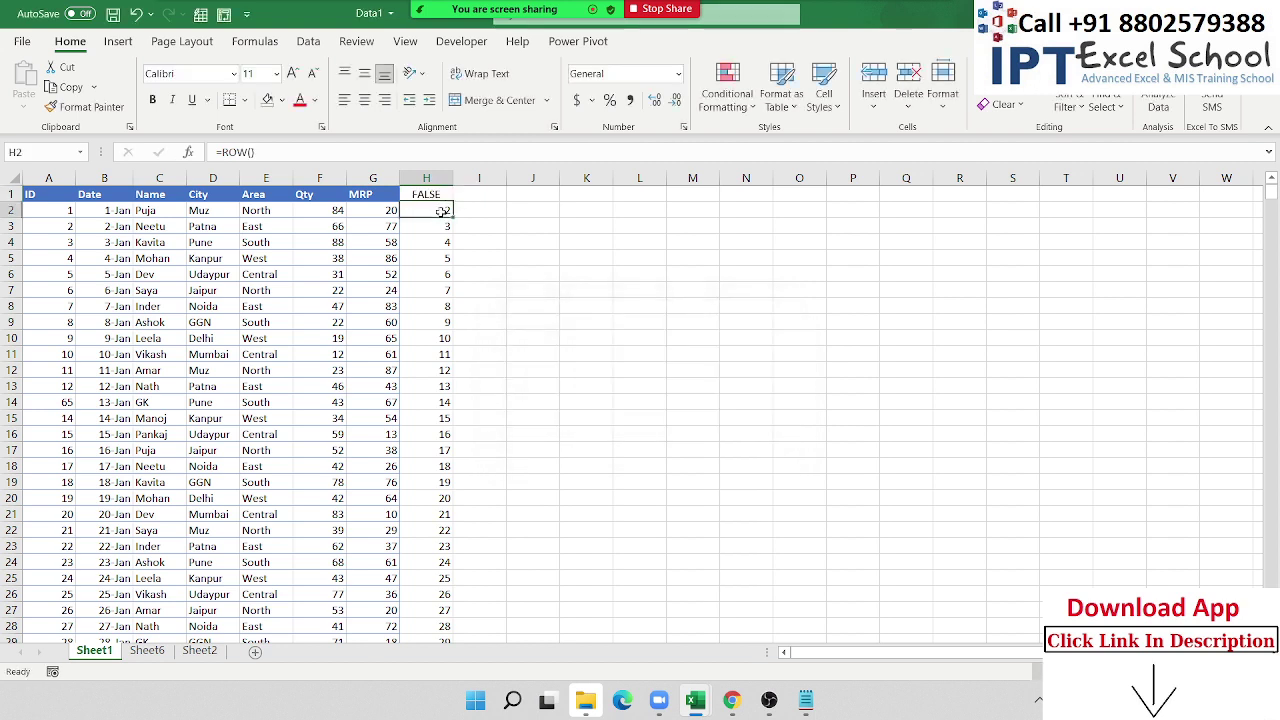
key(Up)
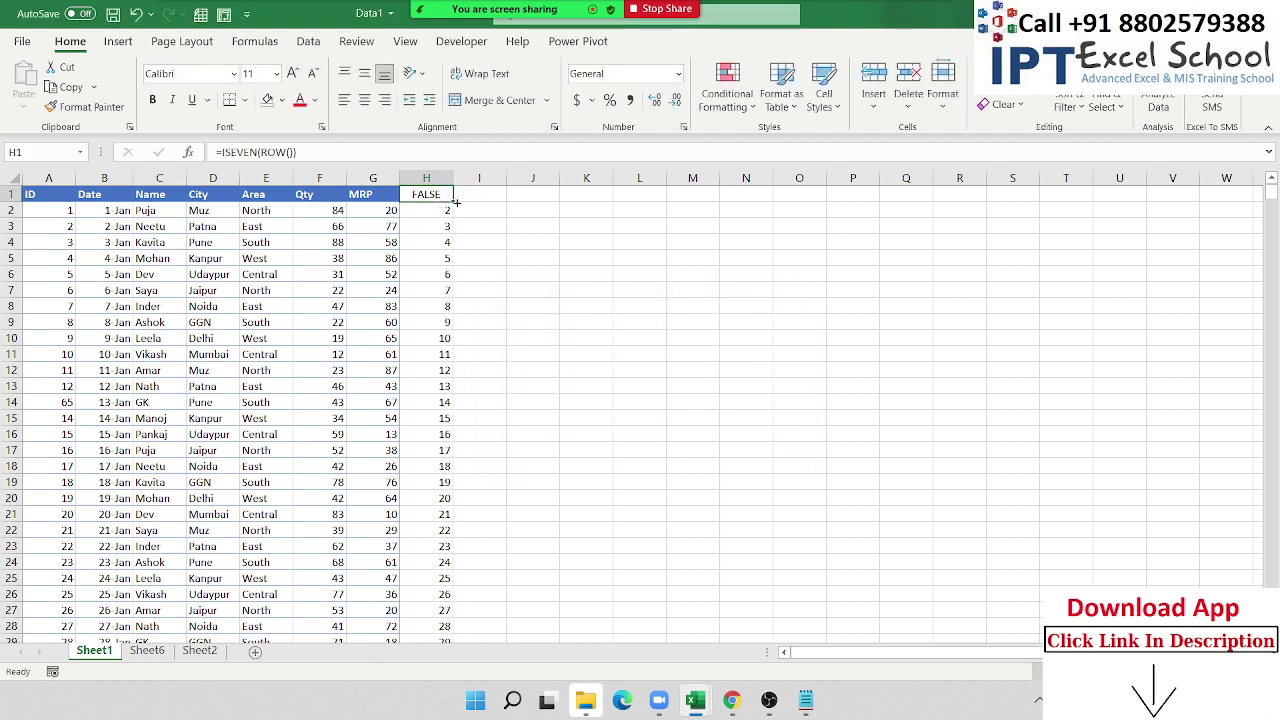
double_click(455, 203)
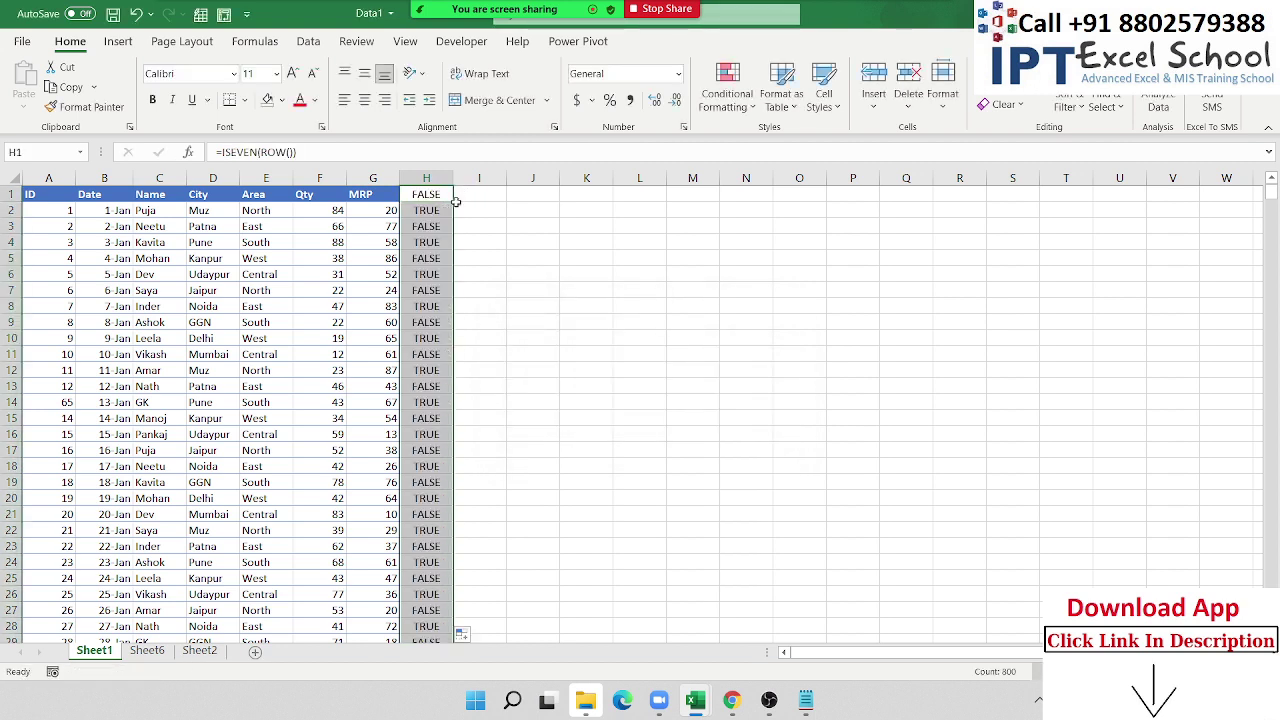
Undo the formula entries and fills in column H until the column is empty.
key(ctrl+z)
key(ctrl+z)
key(ctrl+z)
key(ctrl+z)
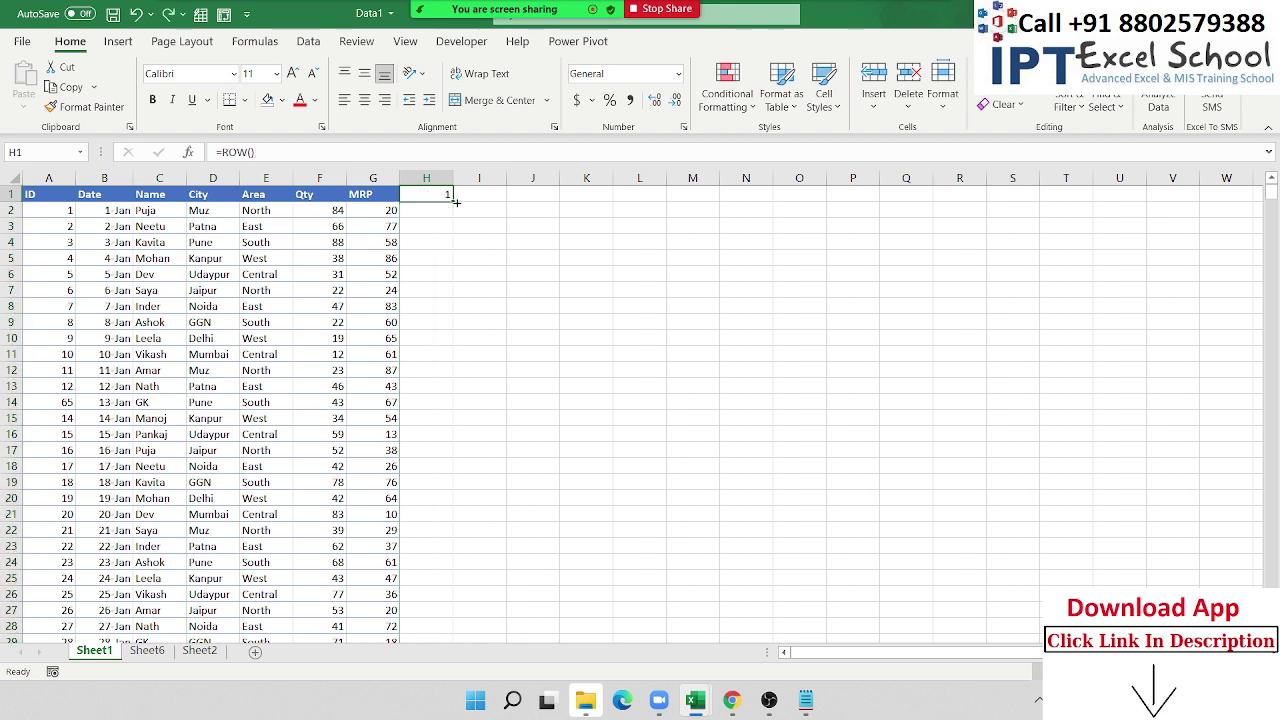
key(ctrl+z)
Create a formula-based conditional formatting rule for cell A2 with the formula =ISEVEN(ROW()).
key(Left)
key(Left)
key(Left)
key(Left)
key(Left)
key(Left)
key(Left)
key(Down)
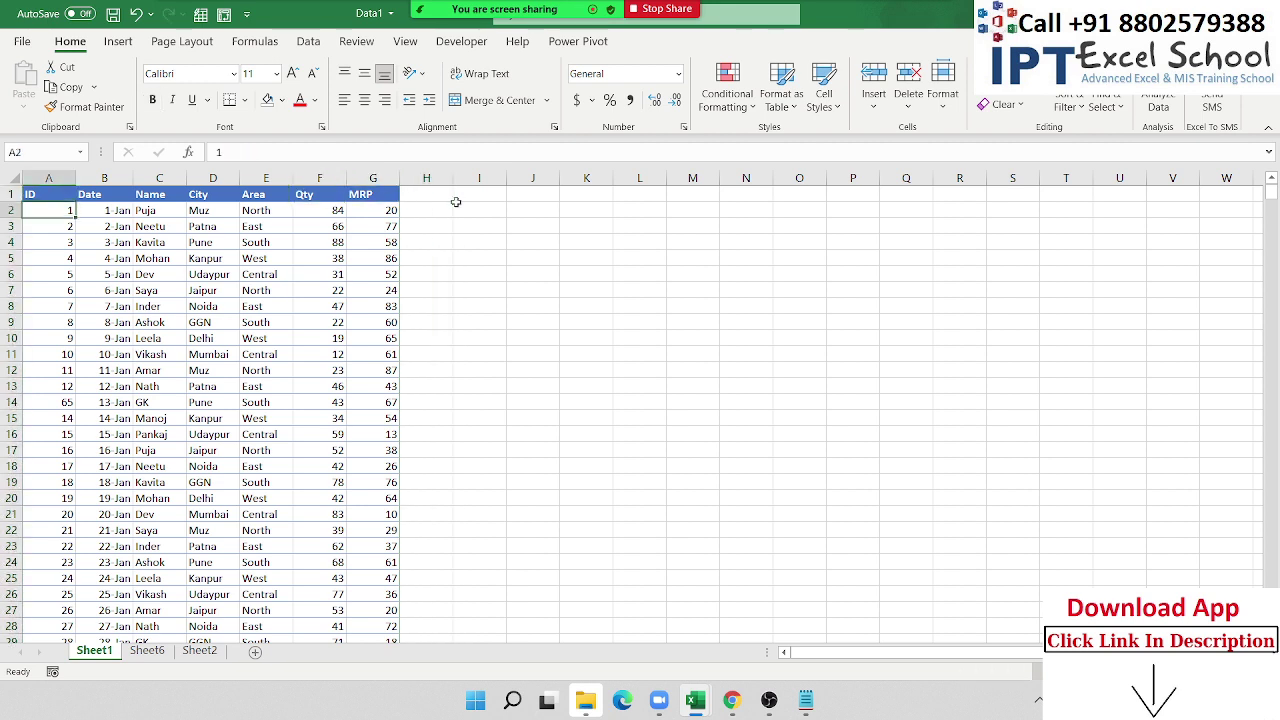
click(715, 92)
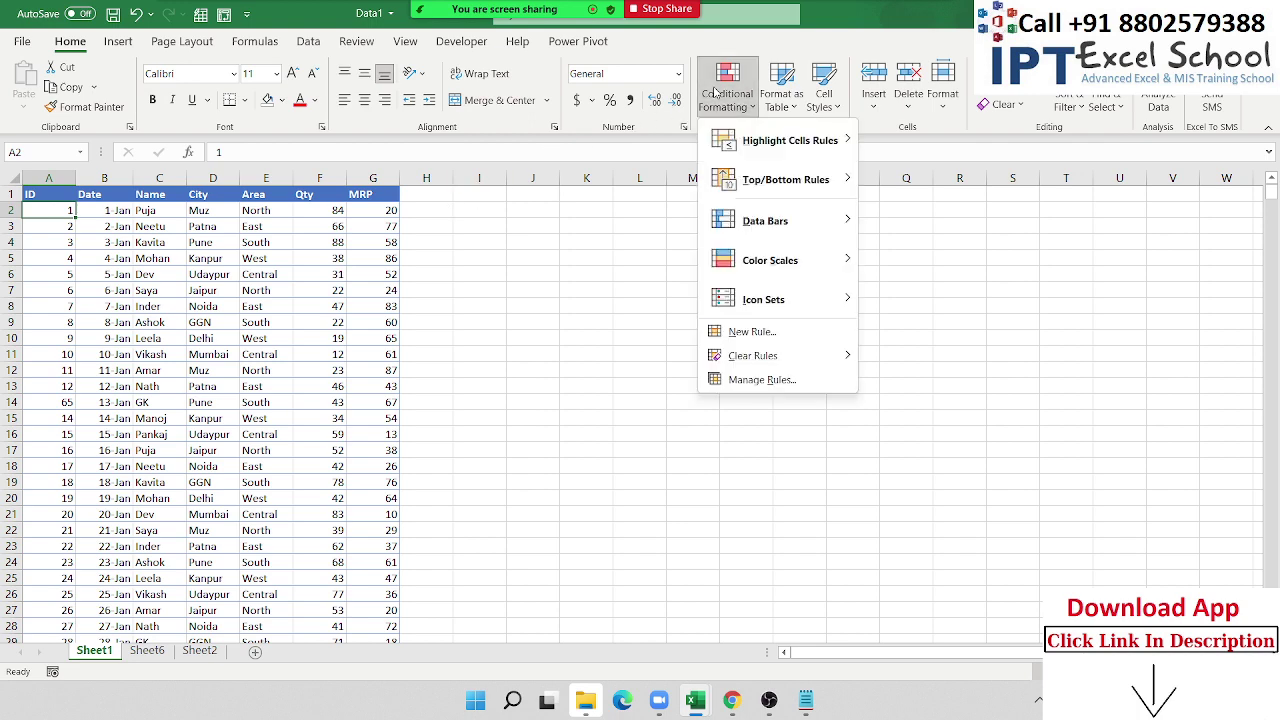
click(780, 331)
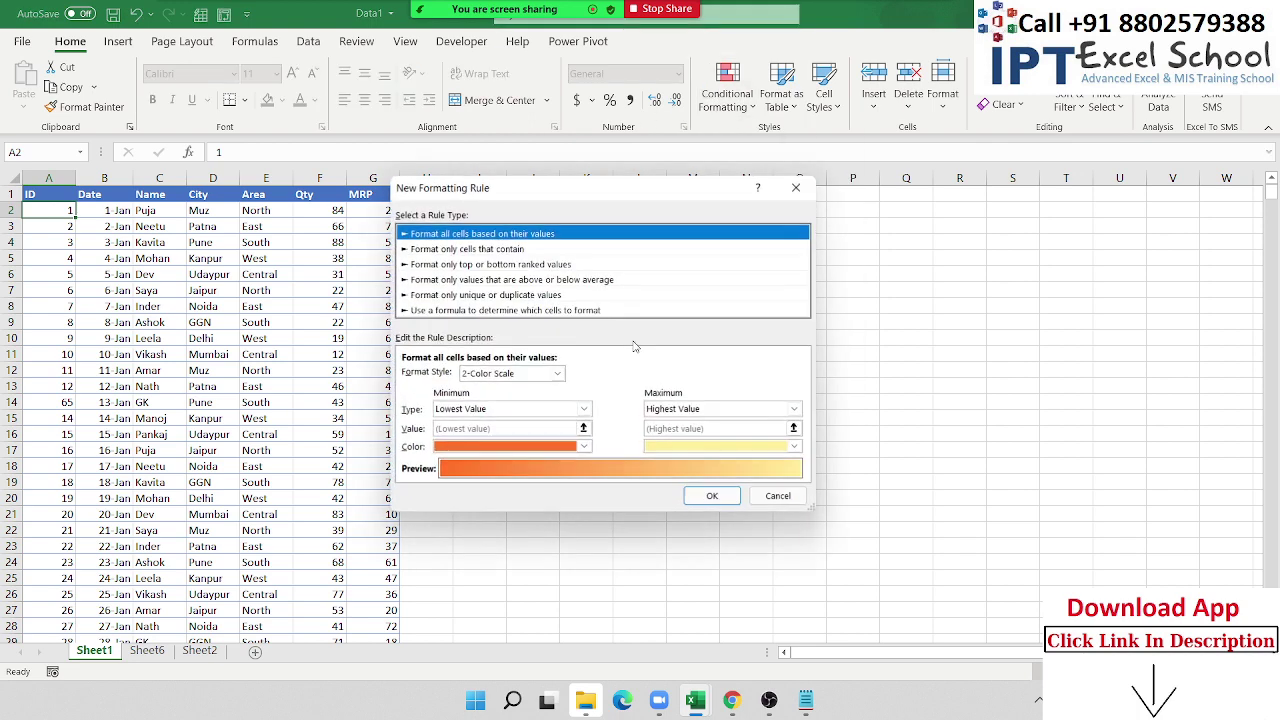
click(440, 311)
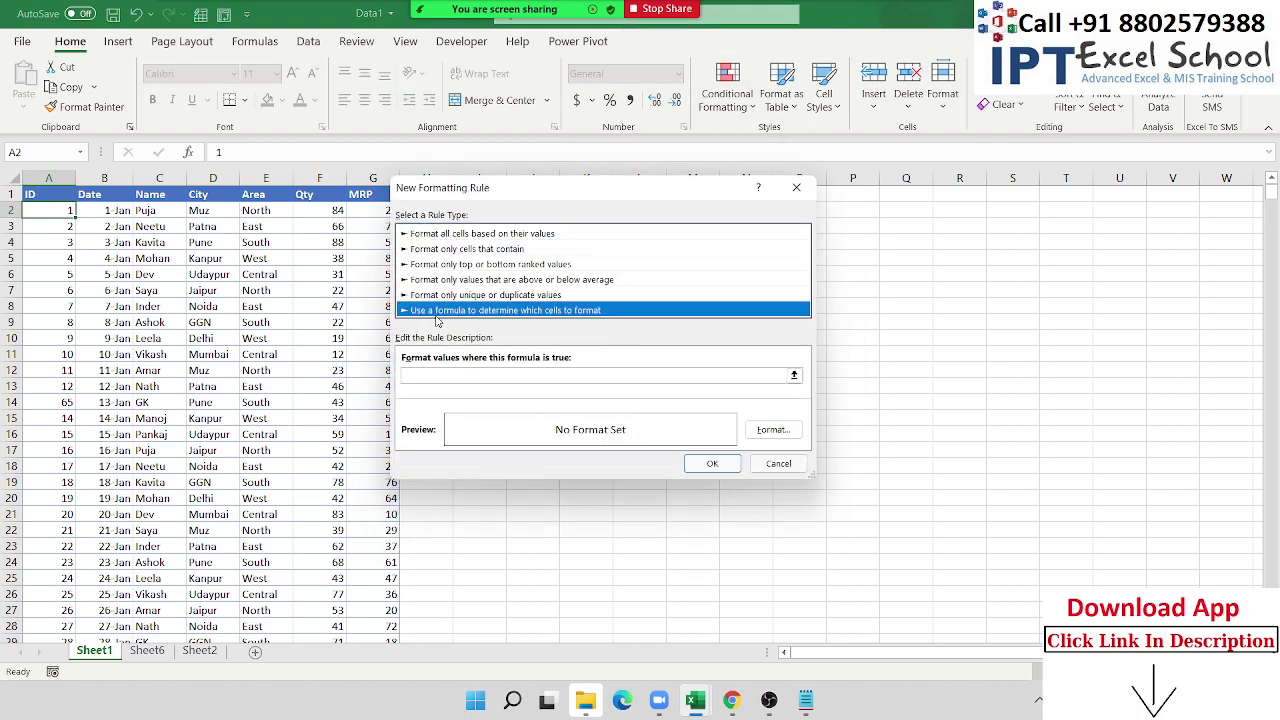
click(427, 374)
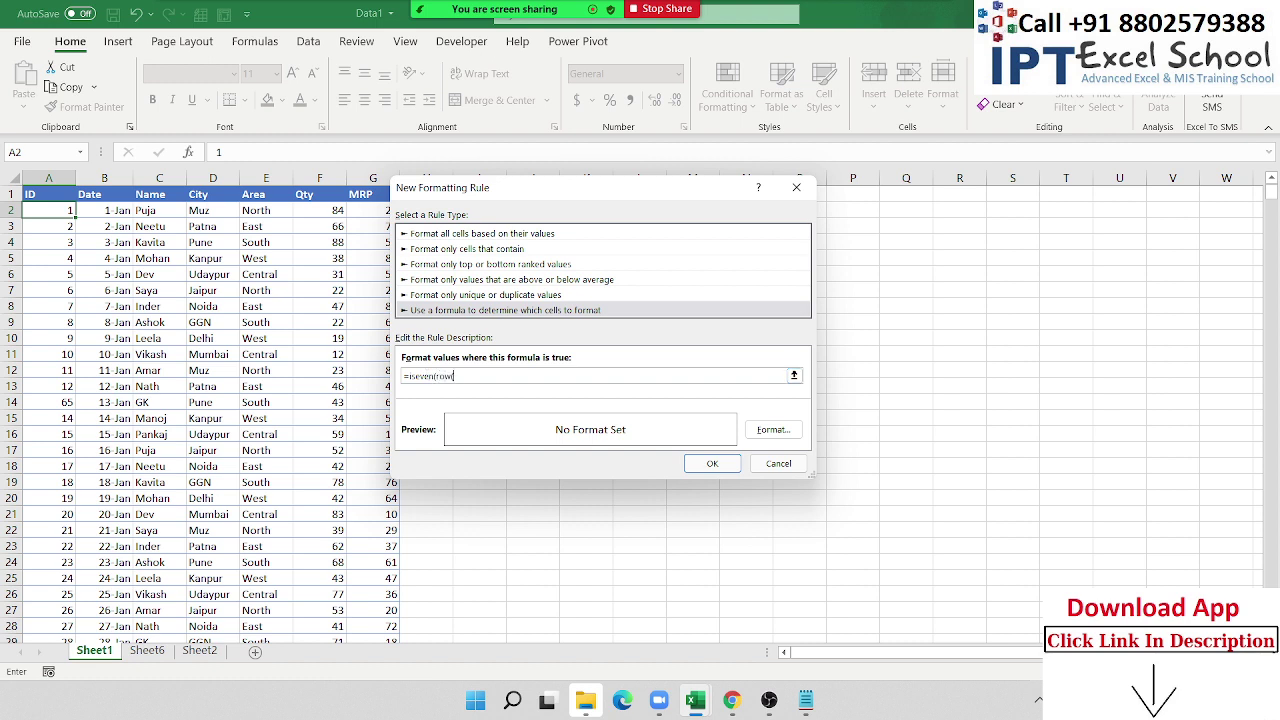
text(()
Give the conditional formatting rule a light green fill and apply it to A2.
click(775, 430)
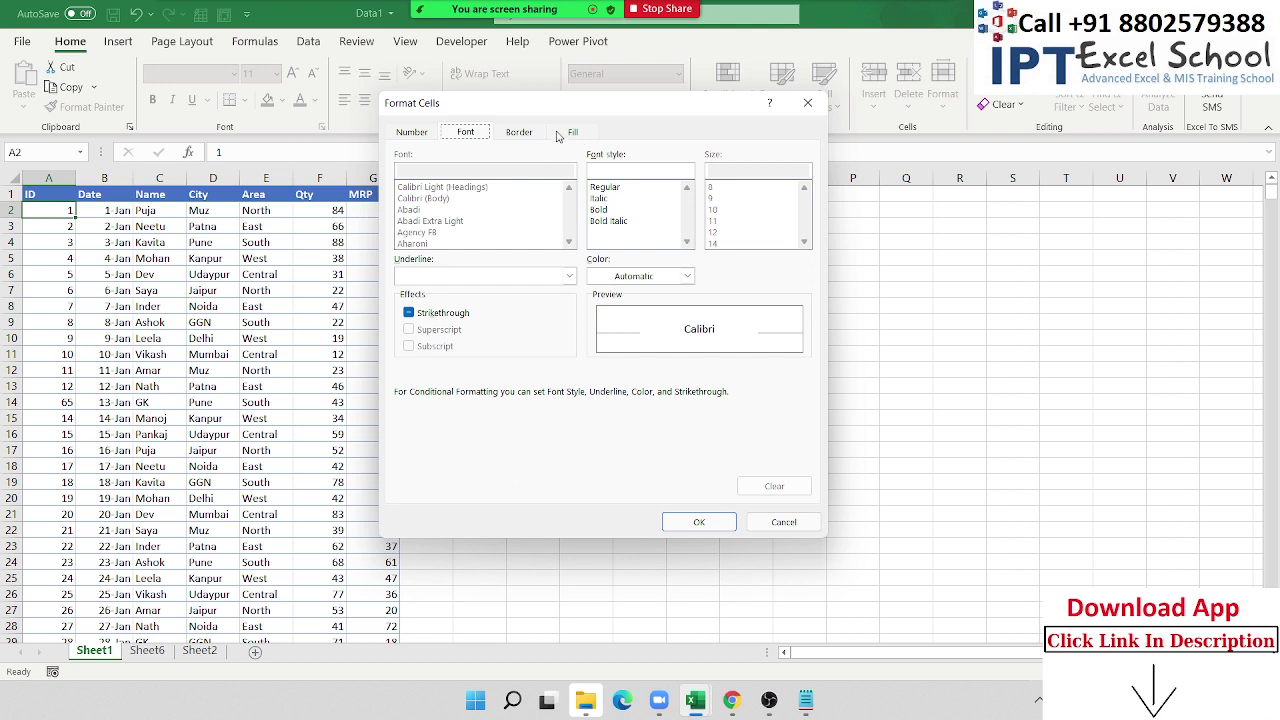
click(568, 132)
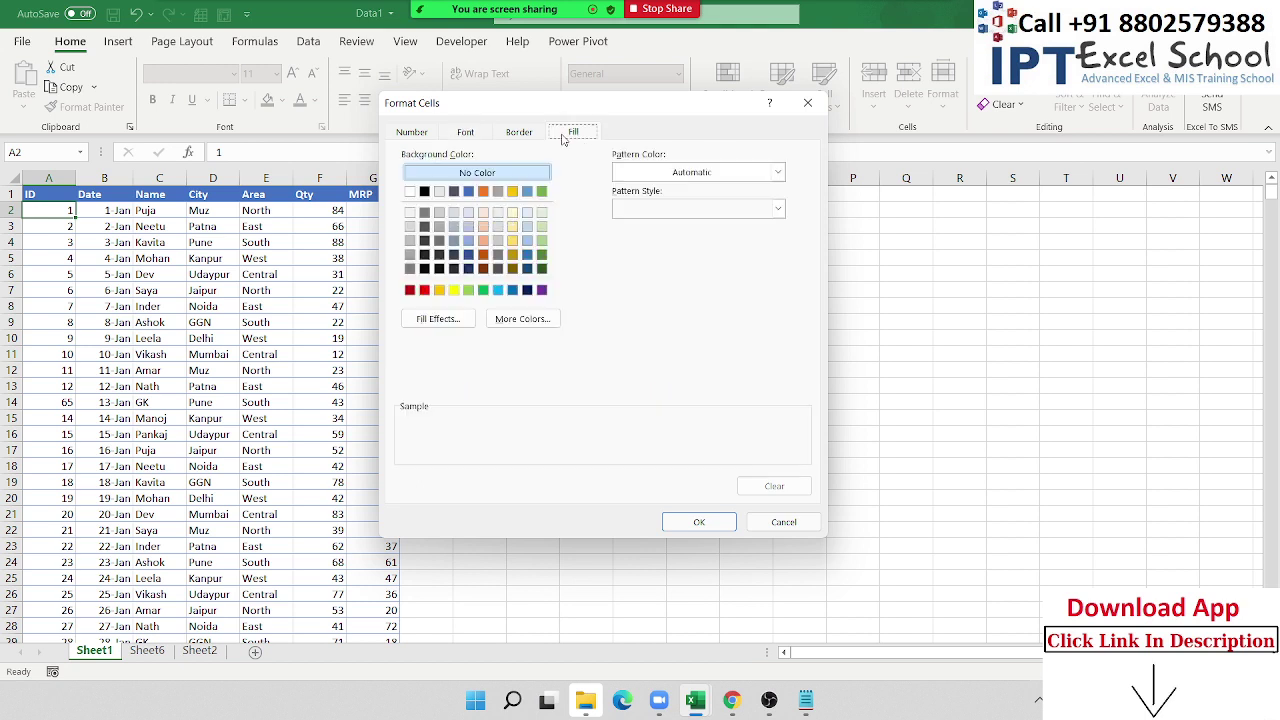
click(468, 290)
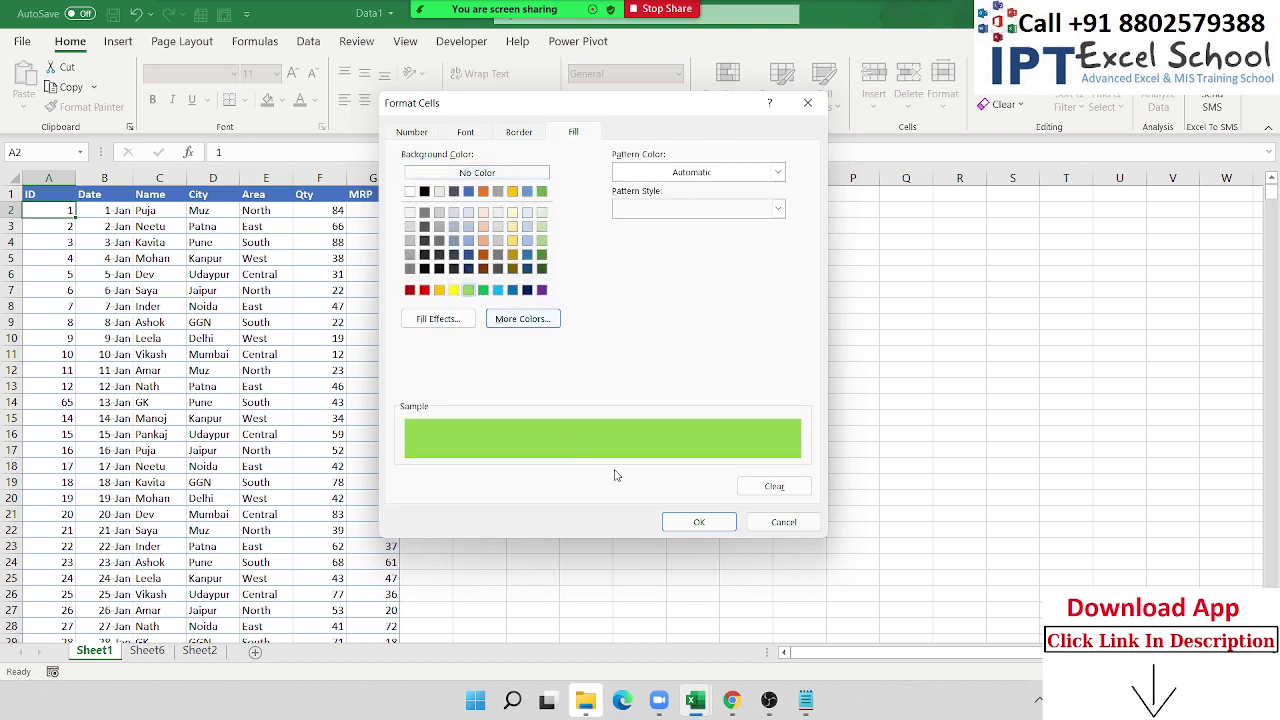
click(698, 522)
click(705, 466)
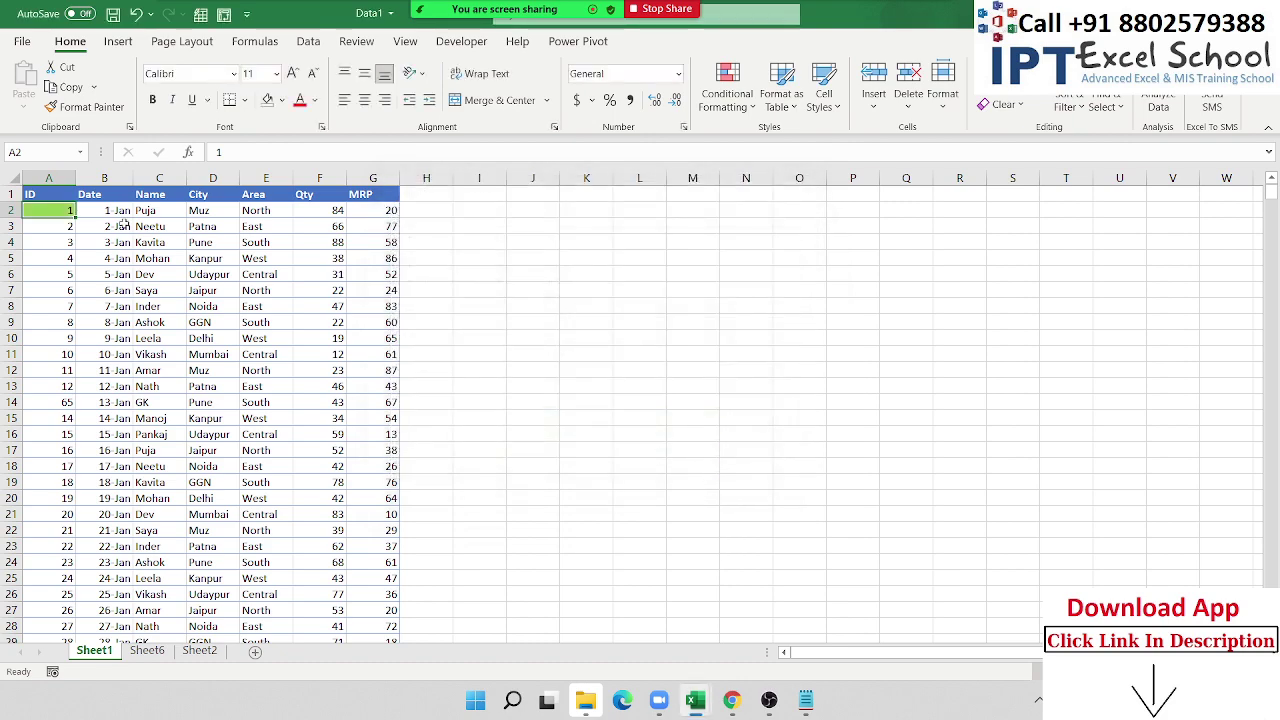
Copy A2's formatting with Format Painter onto the data rows below the header, across columns A to G.
click(85, 106)
mouse_move(48, 212)
mouse_down()
mouse_move(148, 270)
mouse_move(372, 540)
mouse_move(380, 628)
mouse_up()
scroll(316, 341, up, 3)
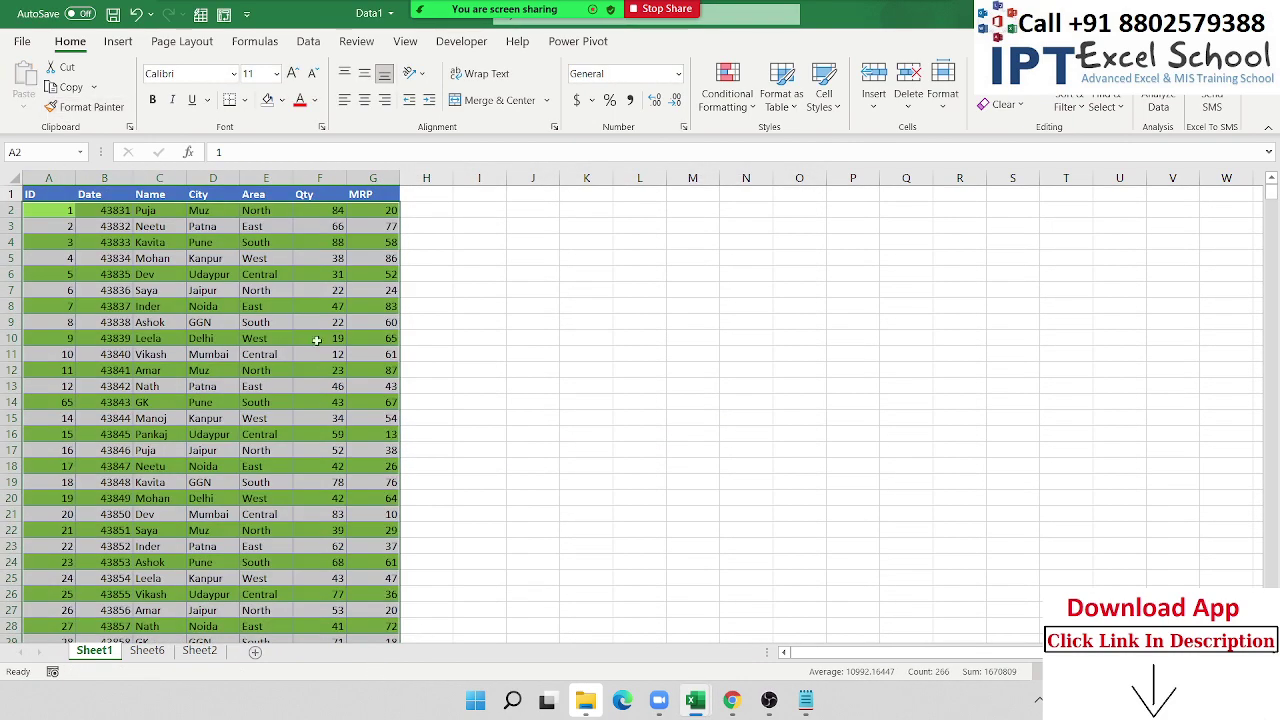
click(337, 290)
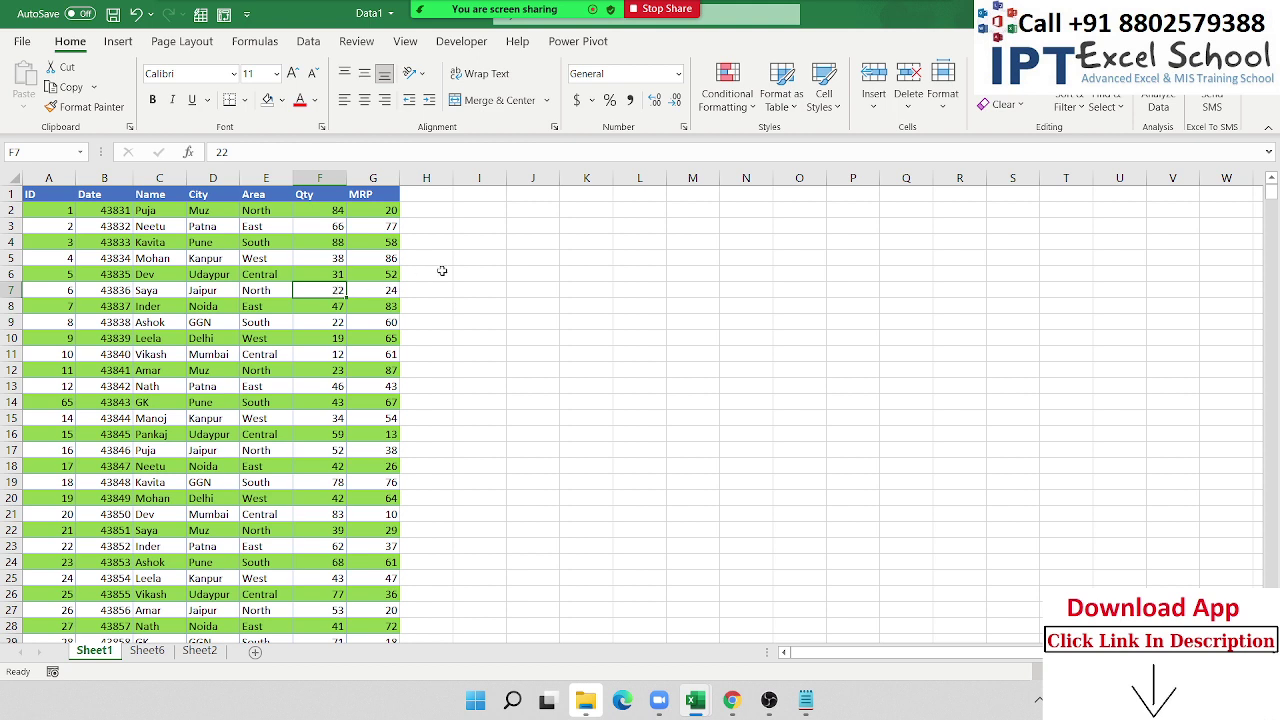
Enter the formula =COLUMN(L3) in cell J6.
click(518, 271)
text(=)
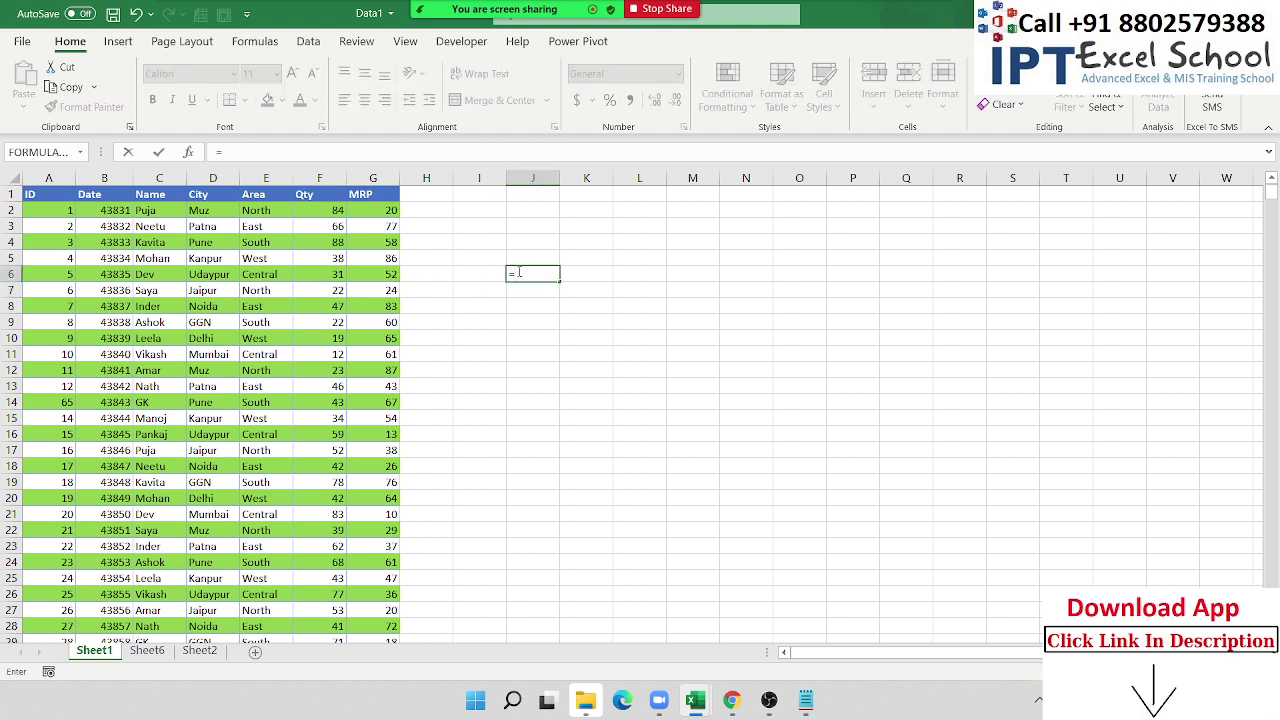
text(col)
key(Tab)
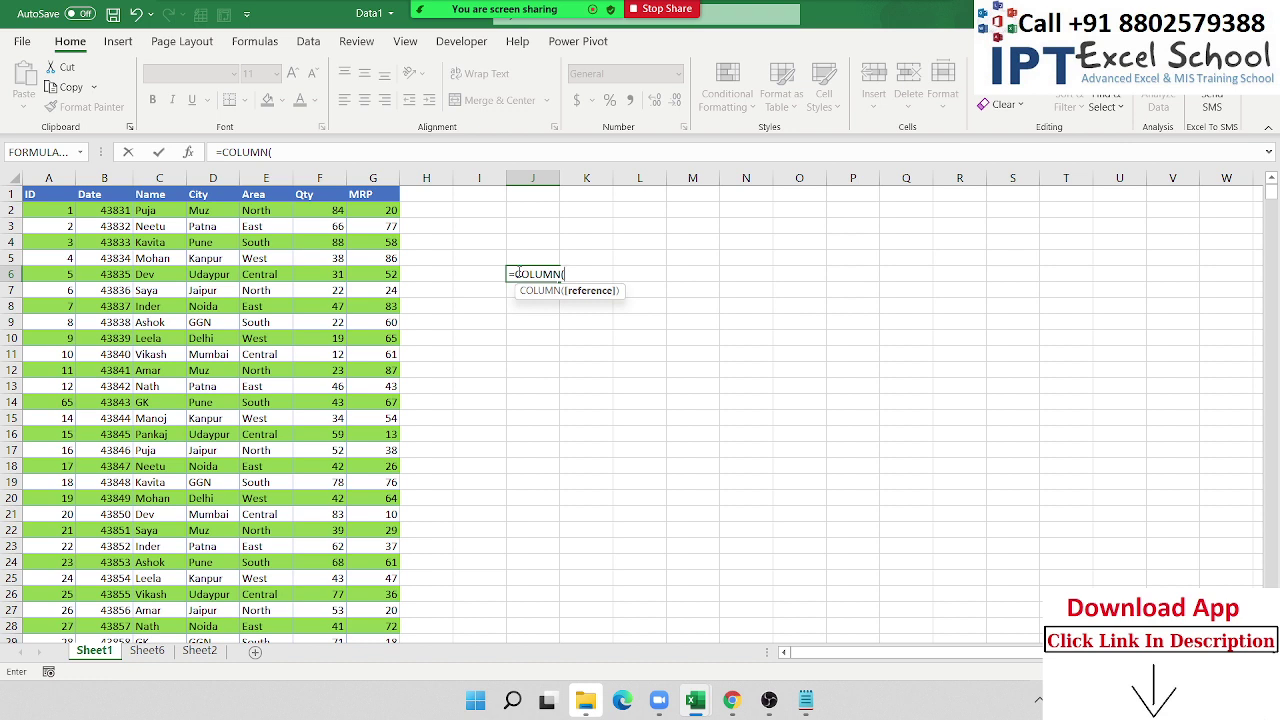
click(618, 224)
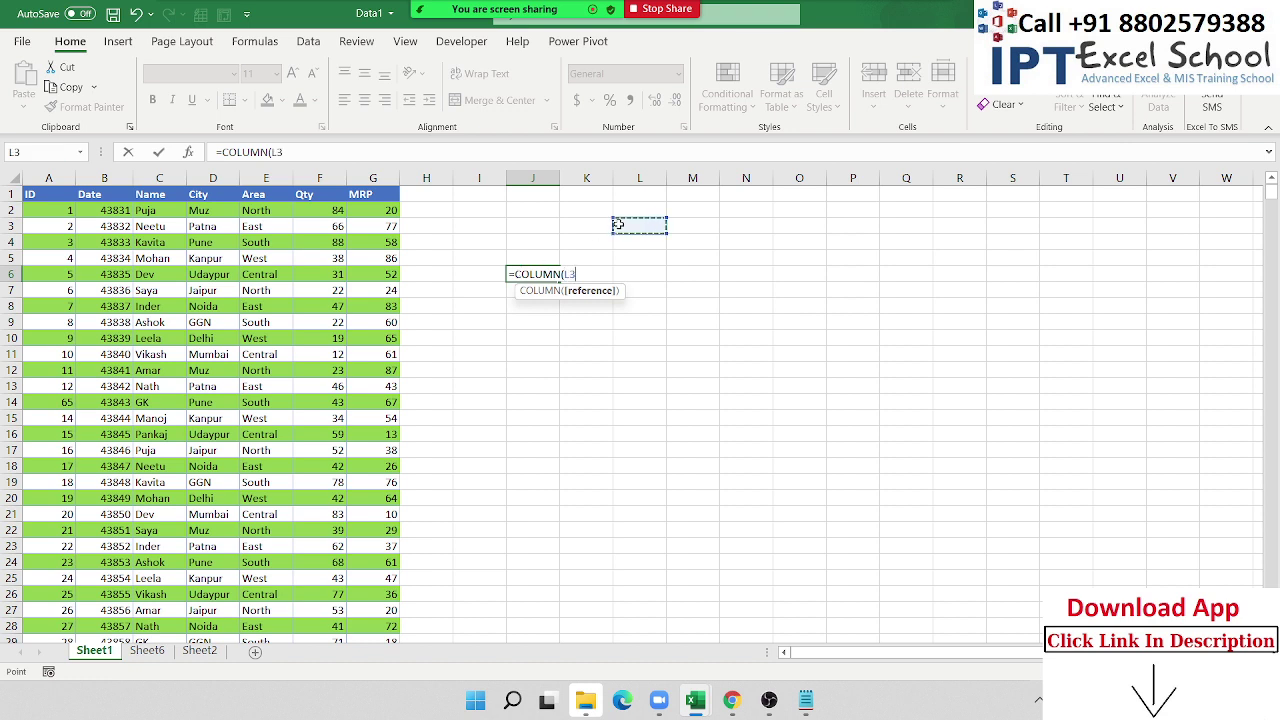
key(Return)
Enter the formula =COLUMN() without a reference in cell J7.
text(=co)
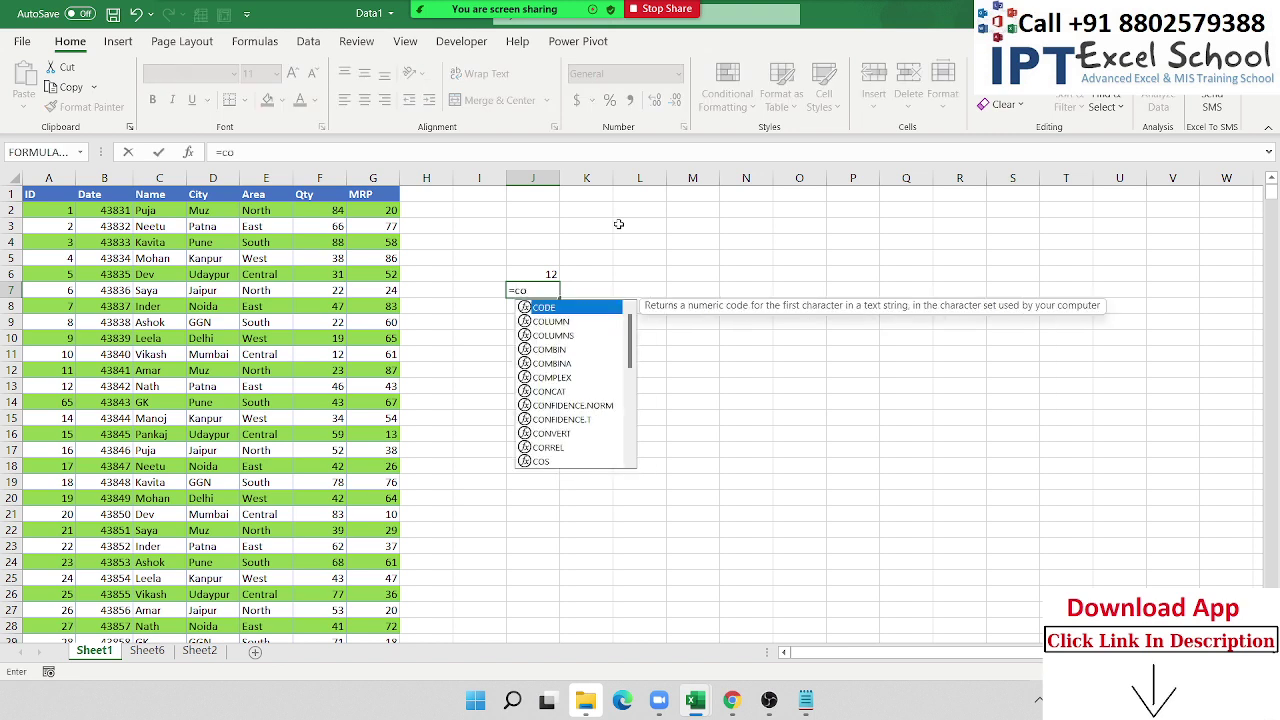
key(Down)
key(Tab)
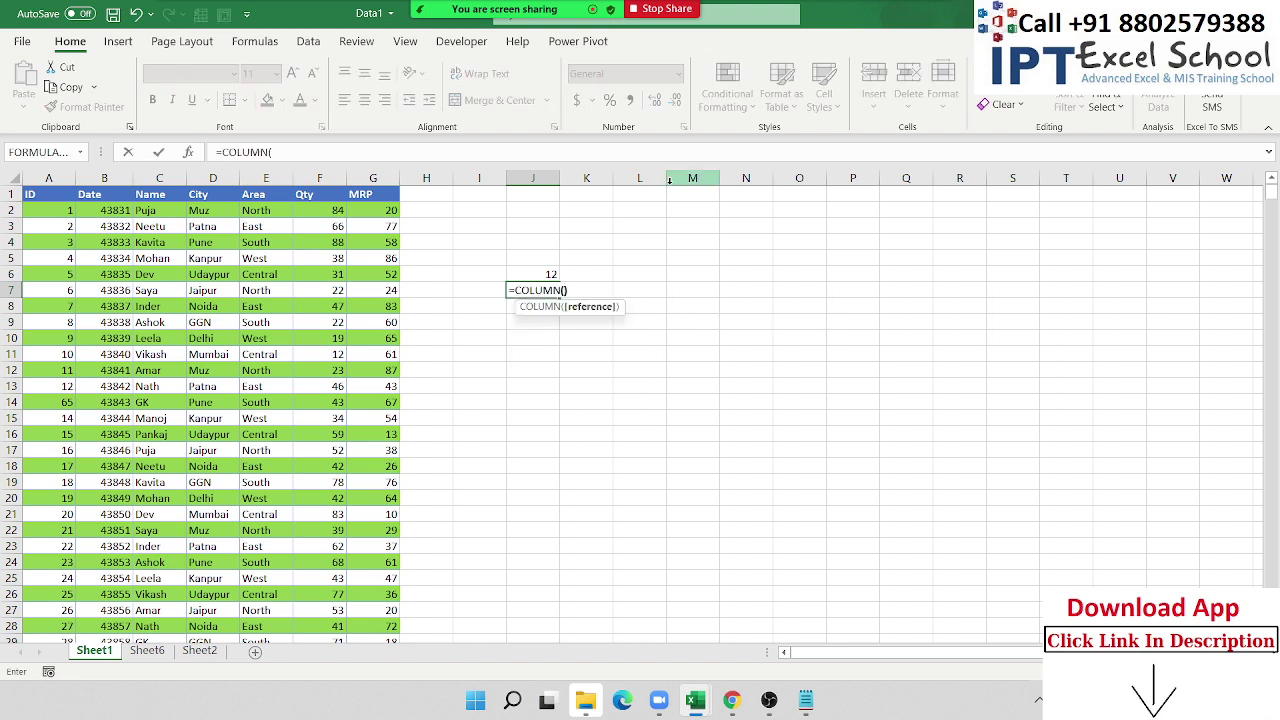
key(Return)
key(Up)
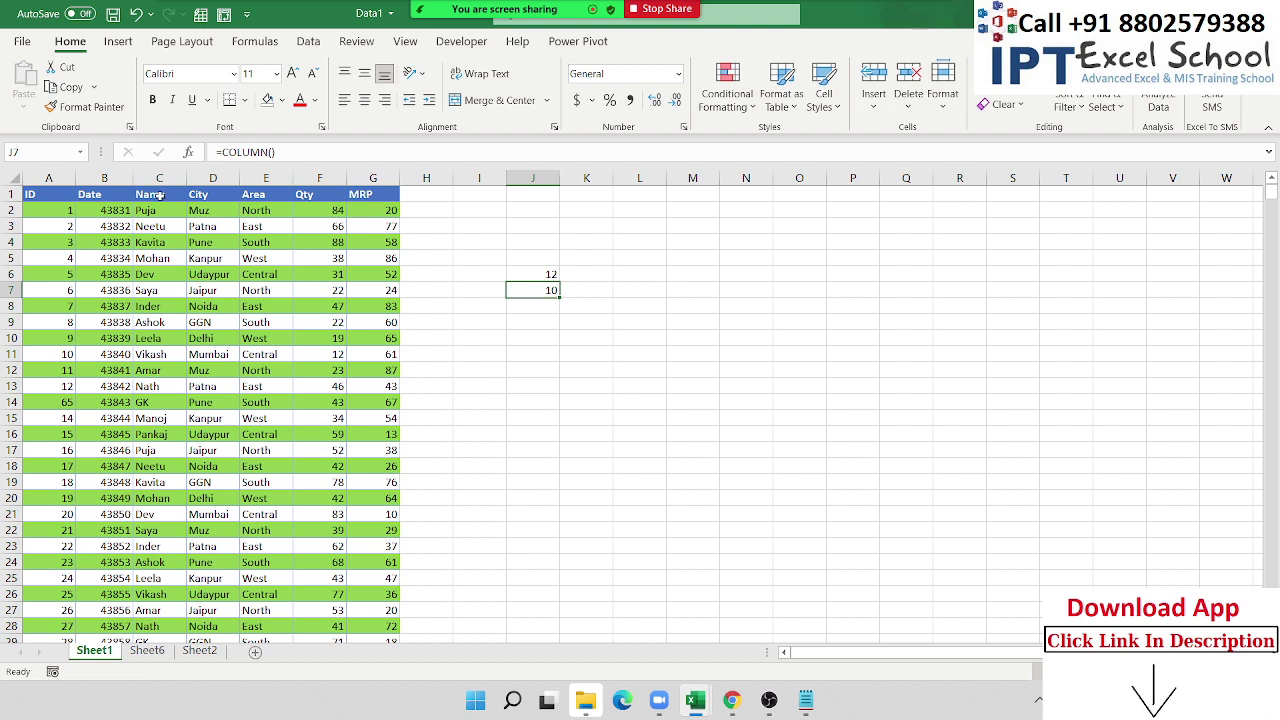
drag(158, 194, 158, 420)
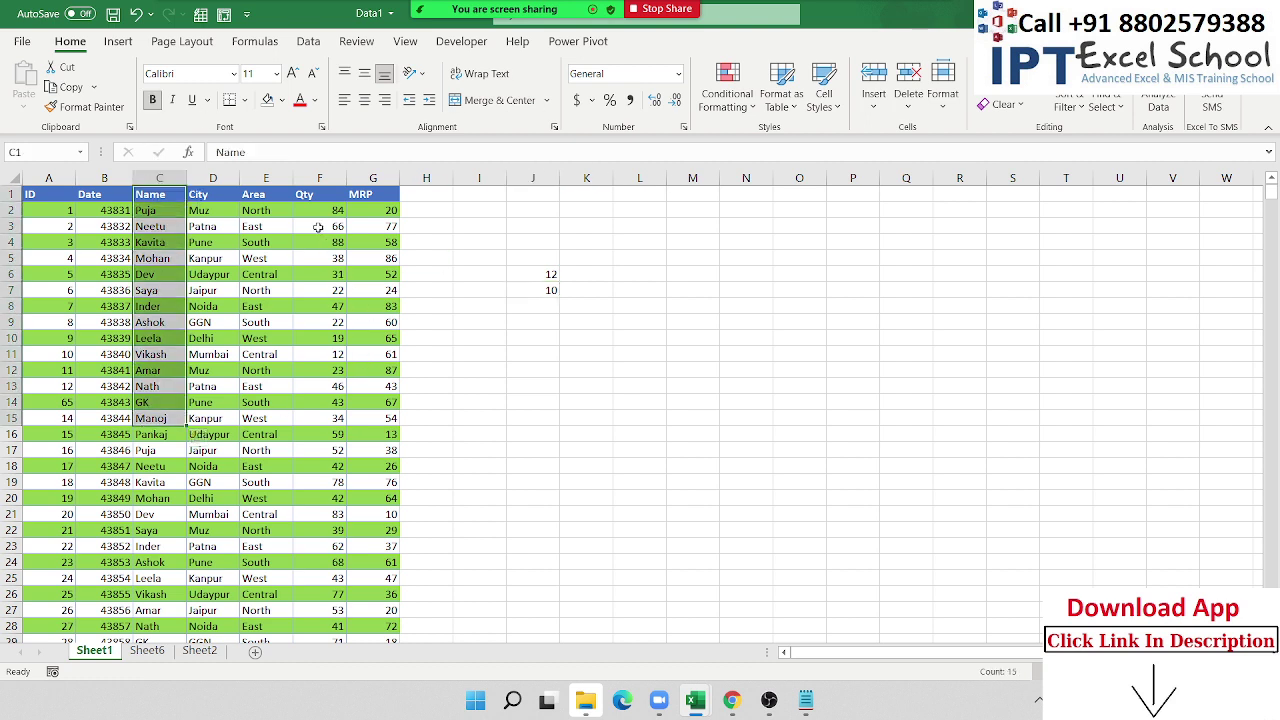
drag(318, 228, 672, 259)
click(640, 310)
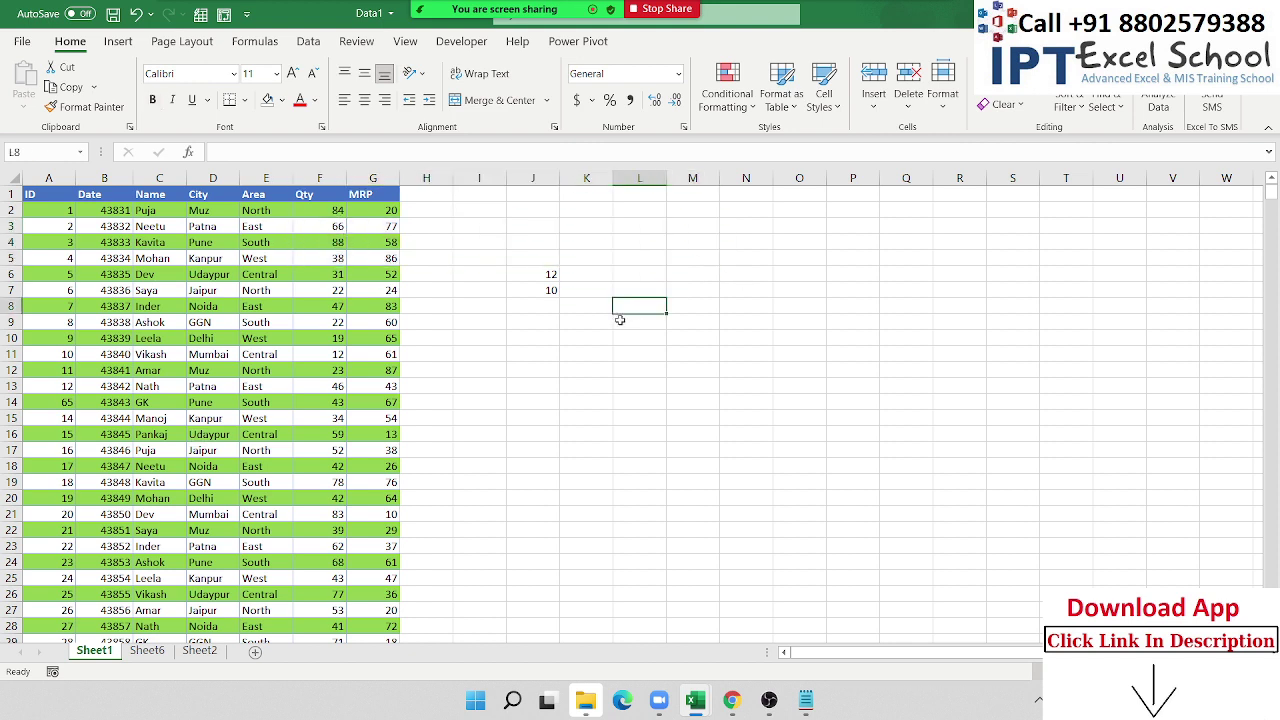
Enter the formula =ROWS(N4:N15) in cell J9.
click(553, 321)
text(=rows)
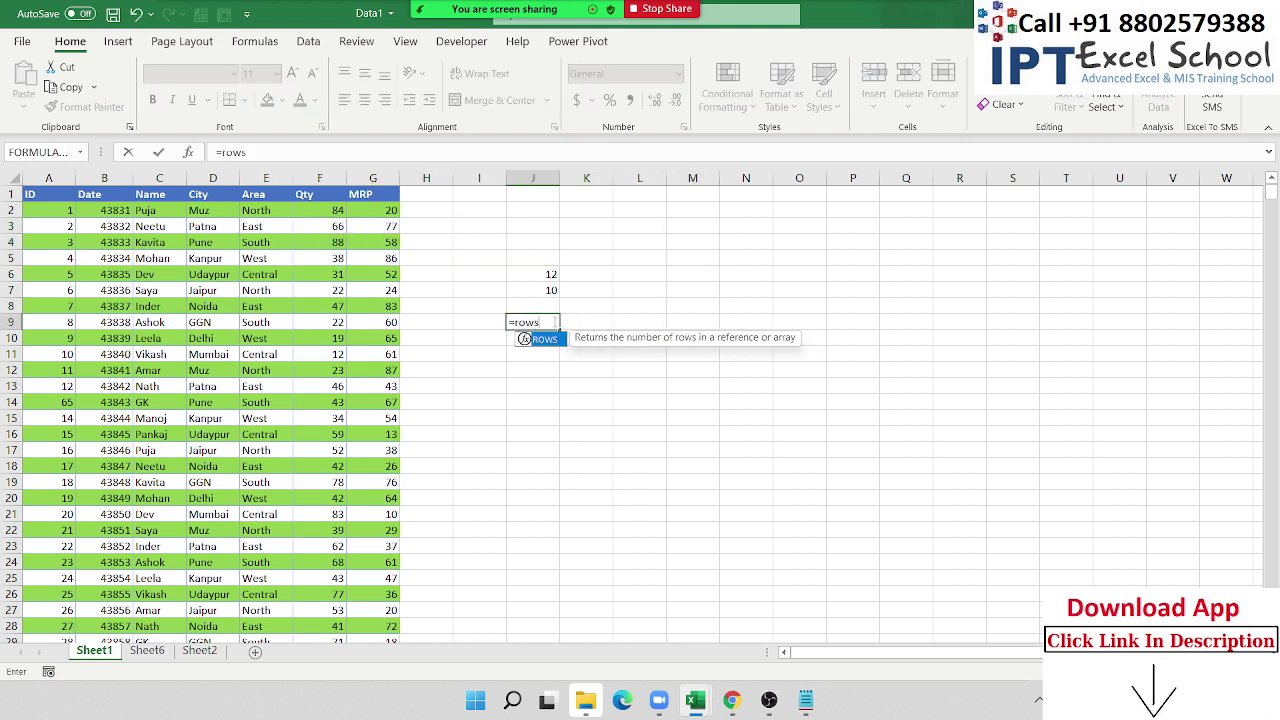
key(Tab)
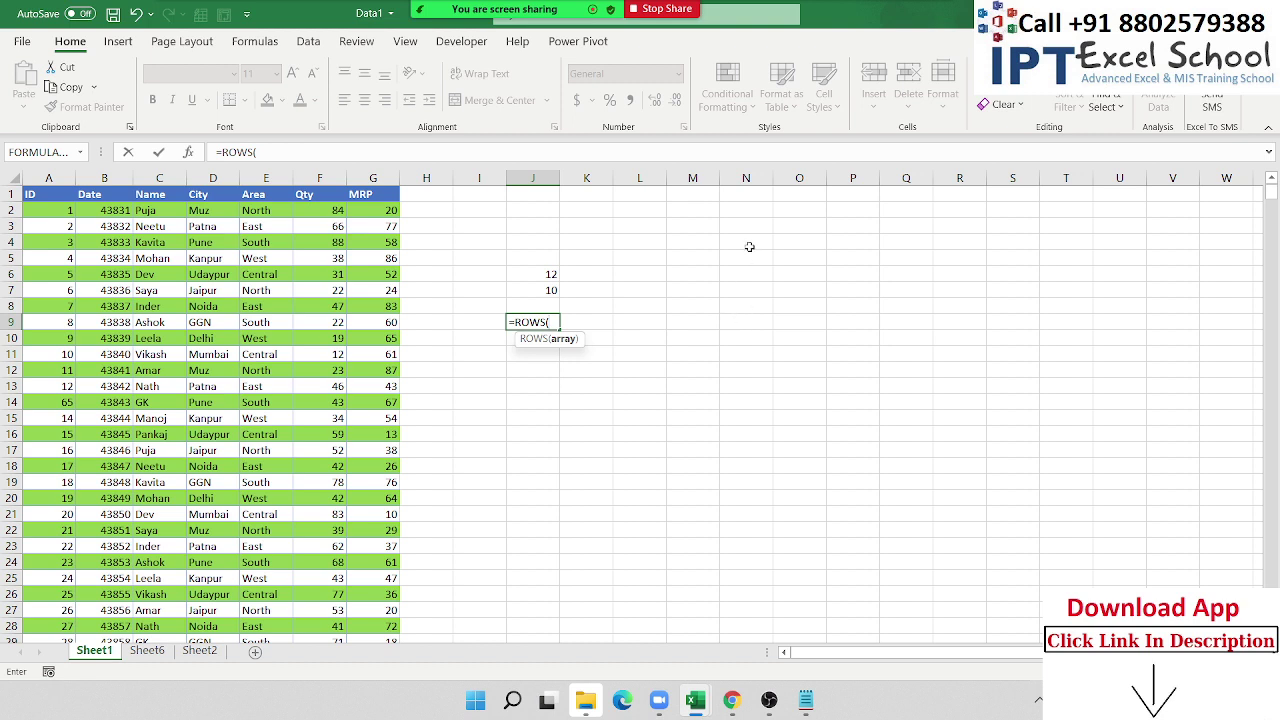
drag(748, 246, 749, 421)
text())
key(Return)
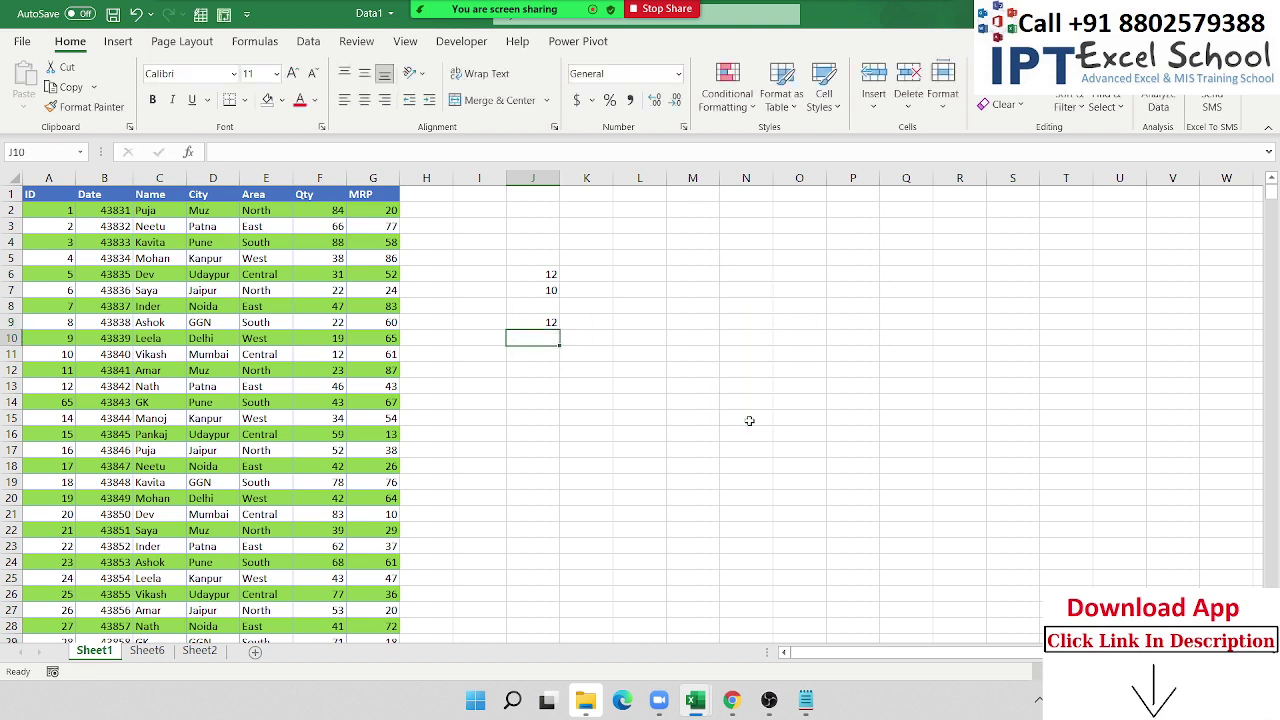
Enter the formula =COLUMNS(L5:P6) in cell J10.
text(=col)
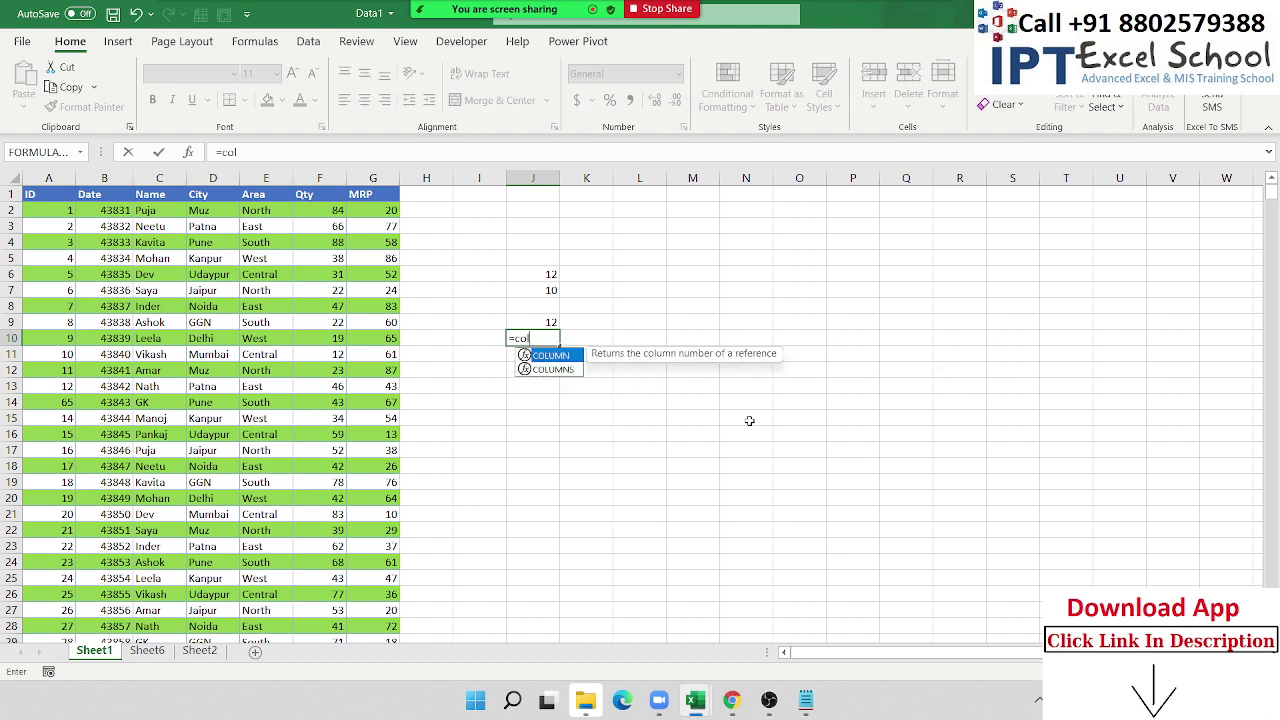
key(Down)
key(Tab)
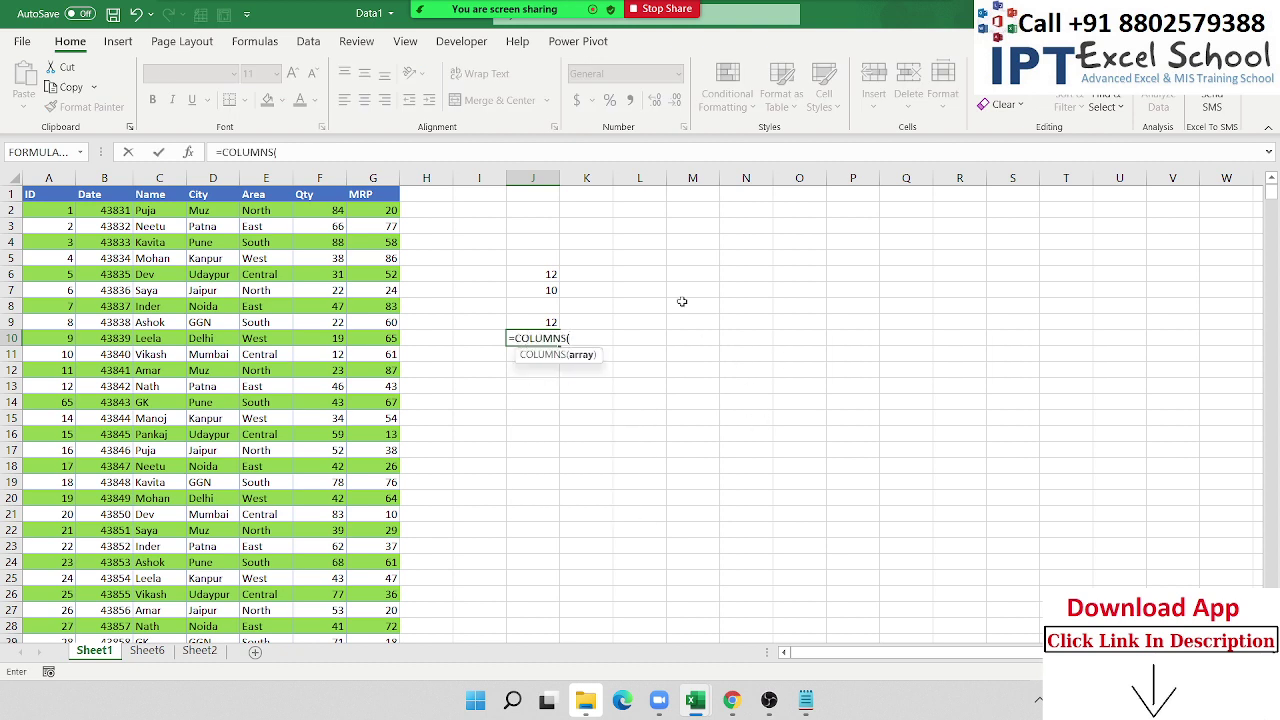
click(662, 258)
drag(677, 253, 843, 272)
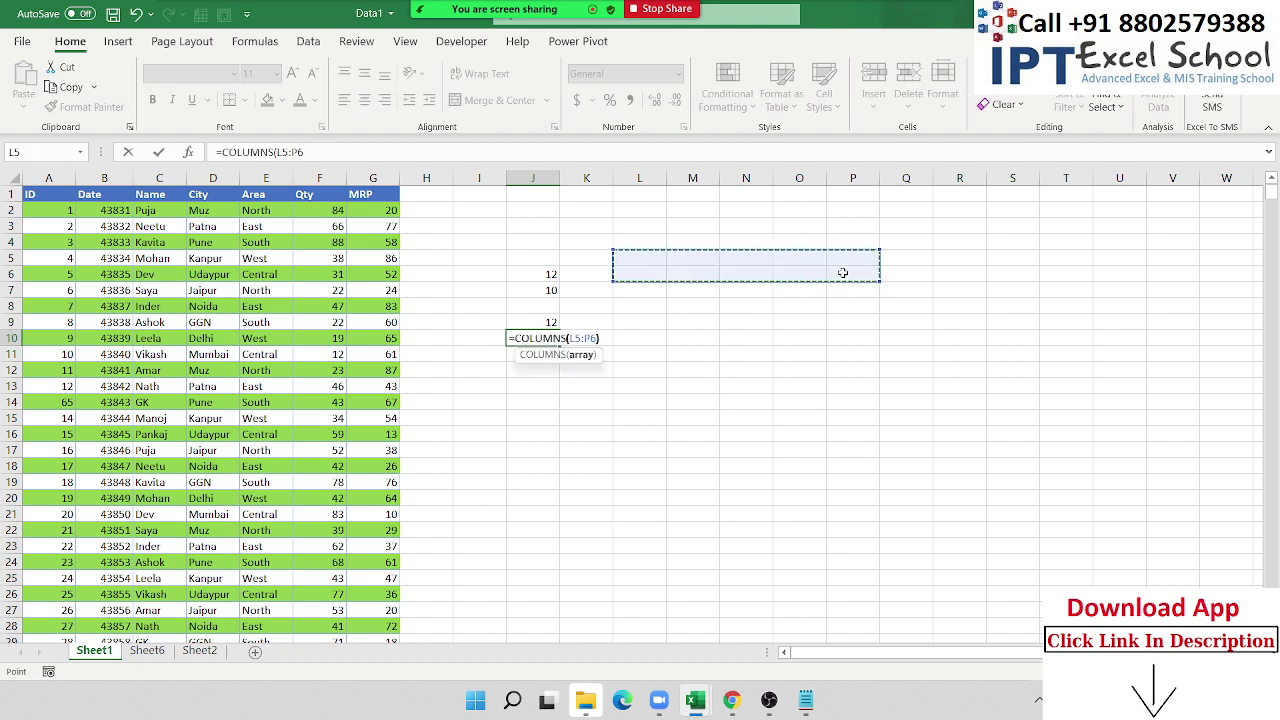
text())
key(Return)
key(Up)
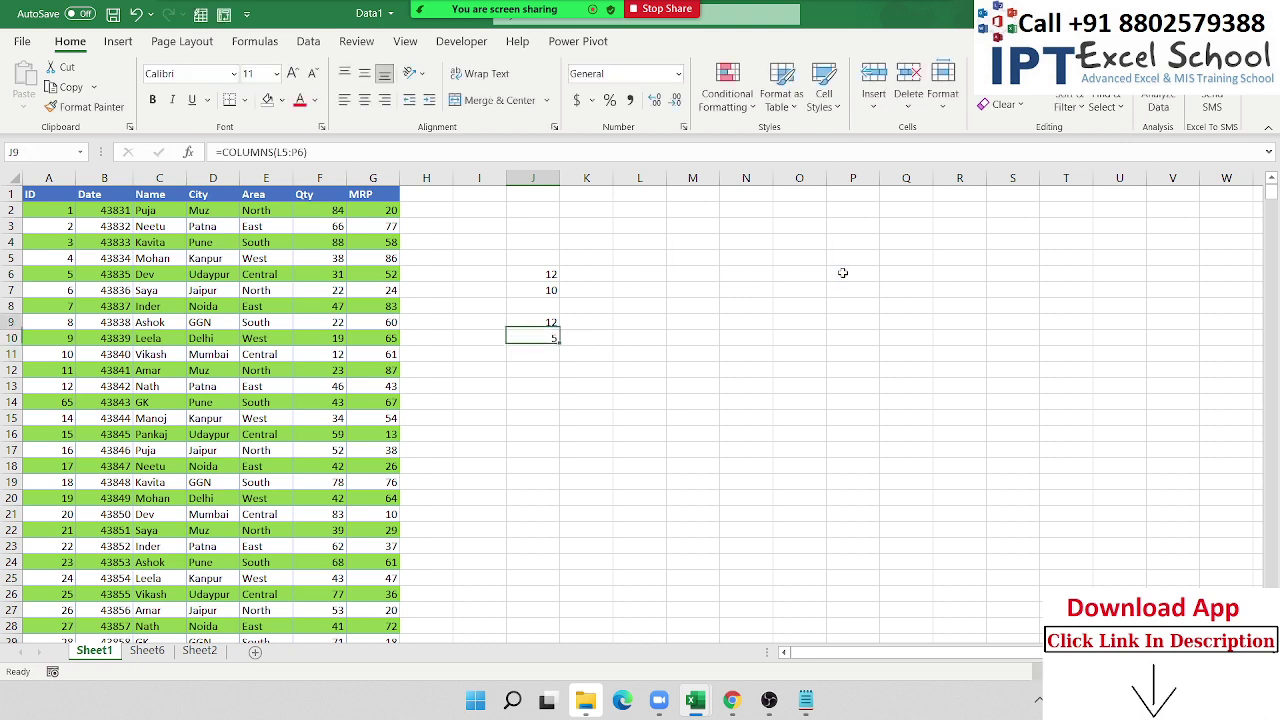
Clear the example formulas in column J from J5 down past J10, and return to cell A1.
key(Up)
key(shift+Down)
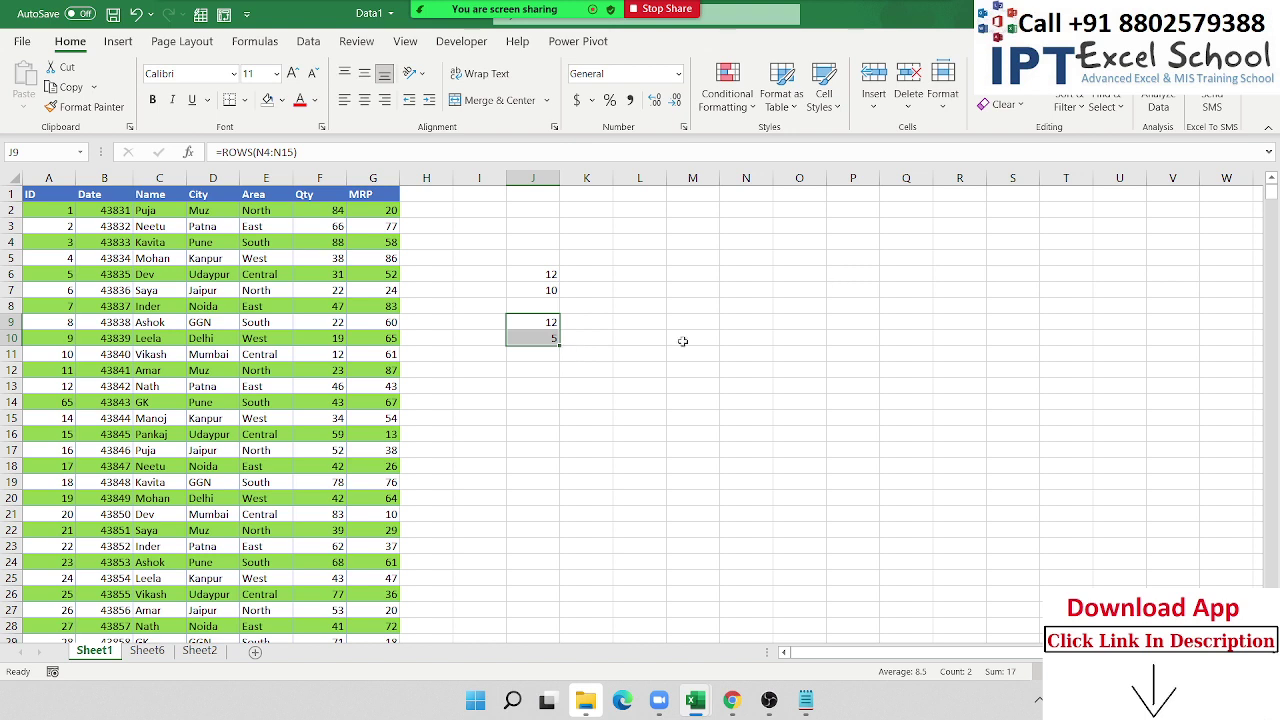
drag(533, 258, 537, 384)
key(Delete)
click(48, 194)
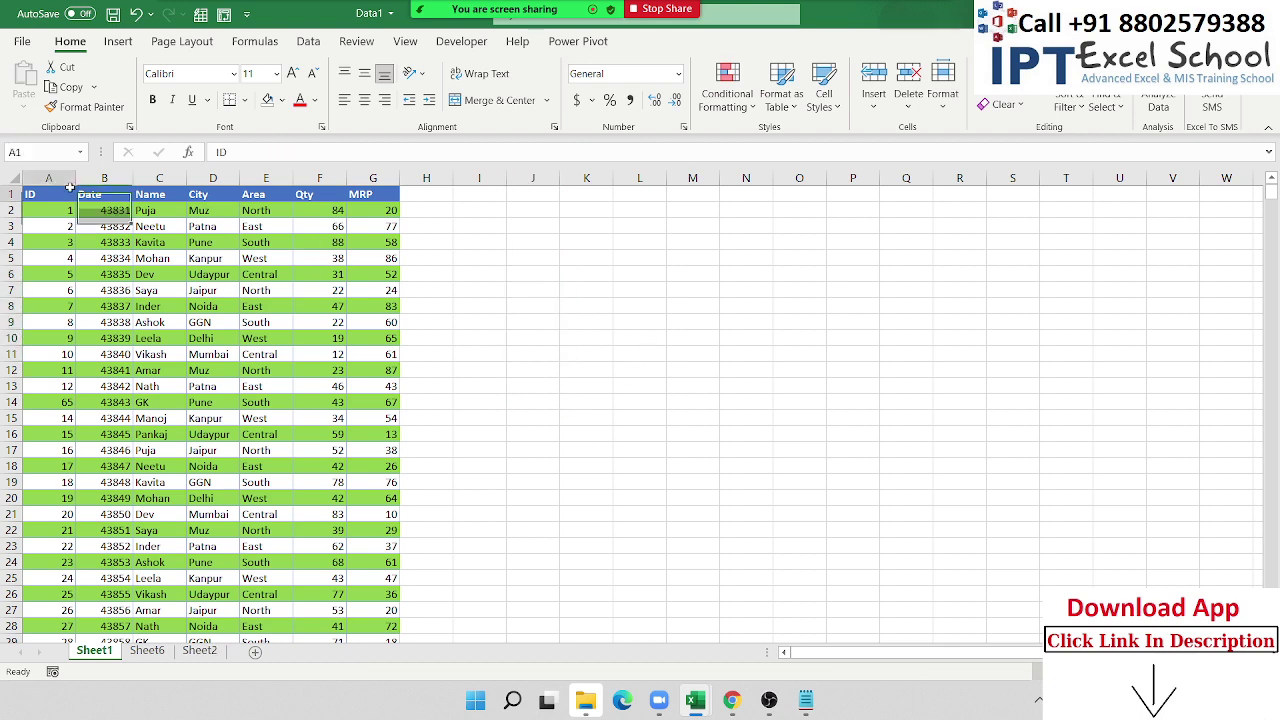
Look through the Lookup & Reference functions and read the description of FORMULATEXT.
click(255, 41)
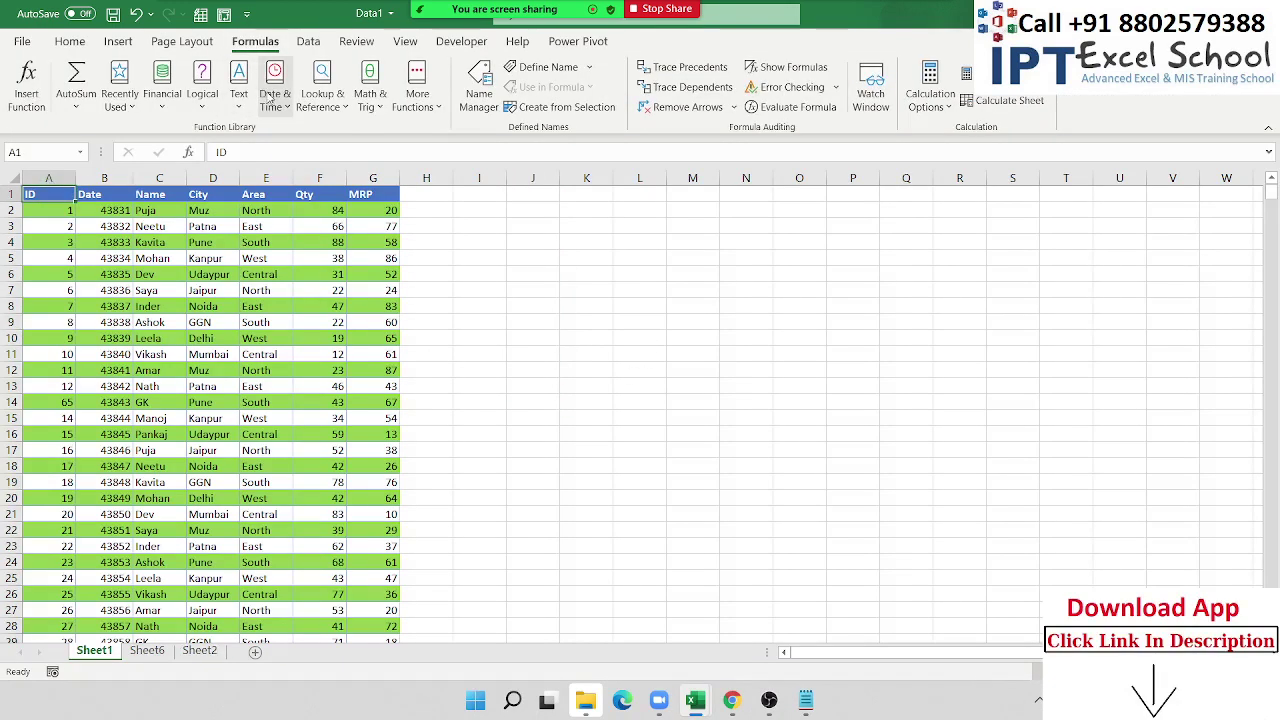
click(321, 95)
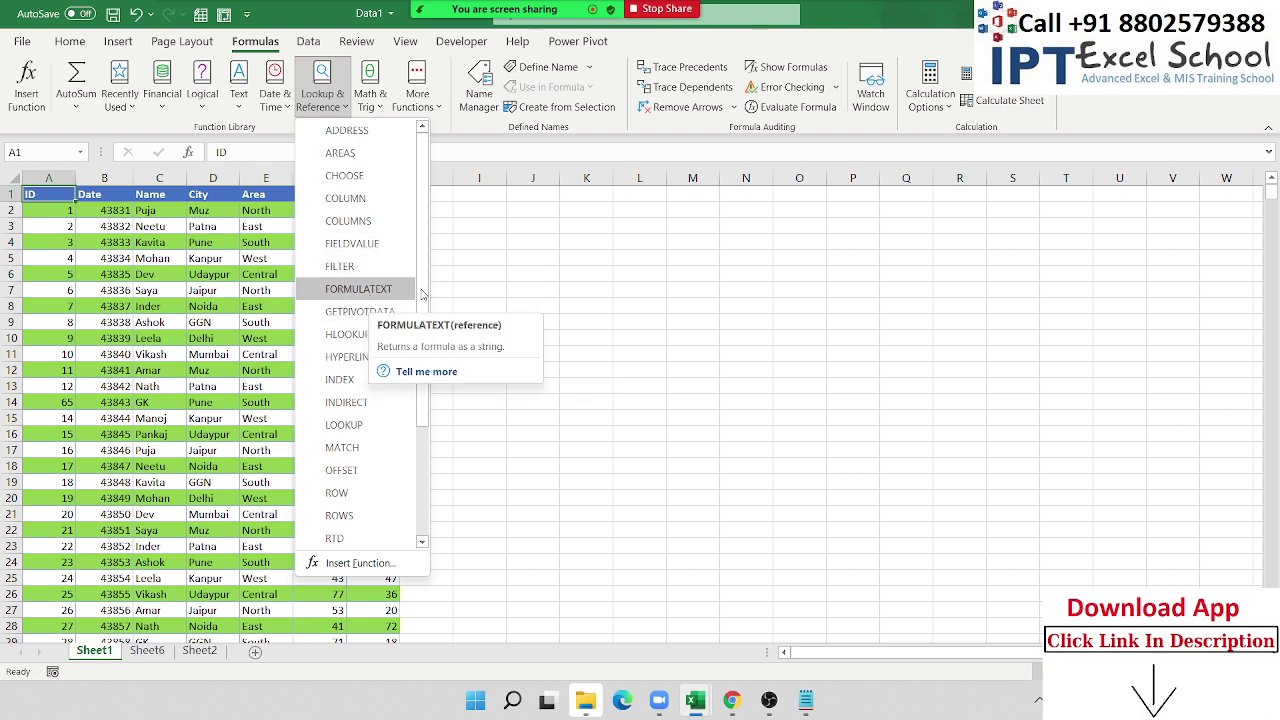
click(548, 260)
Enter the sample numbers 52 in J5 and 62 in K5.
click(548, 260)
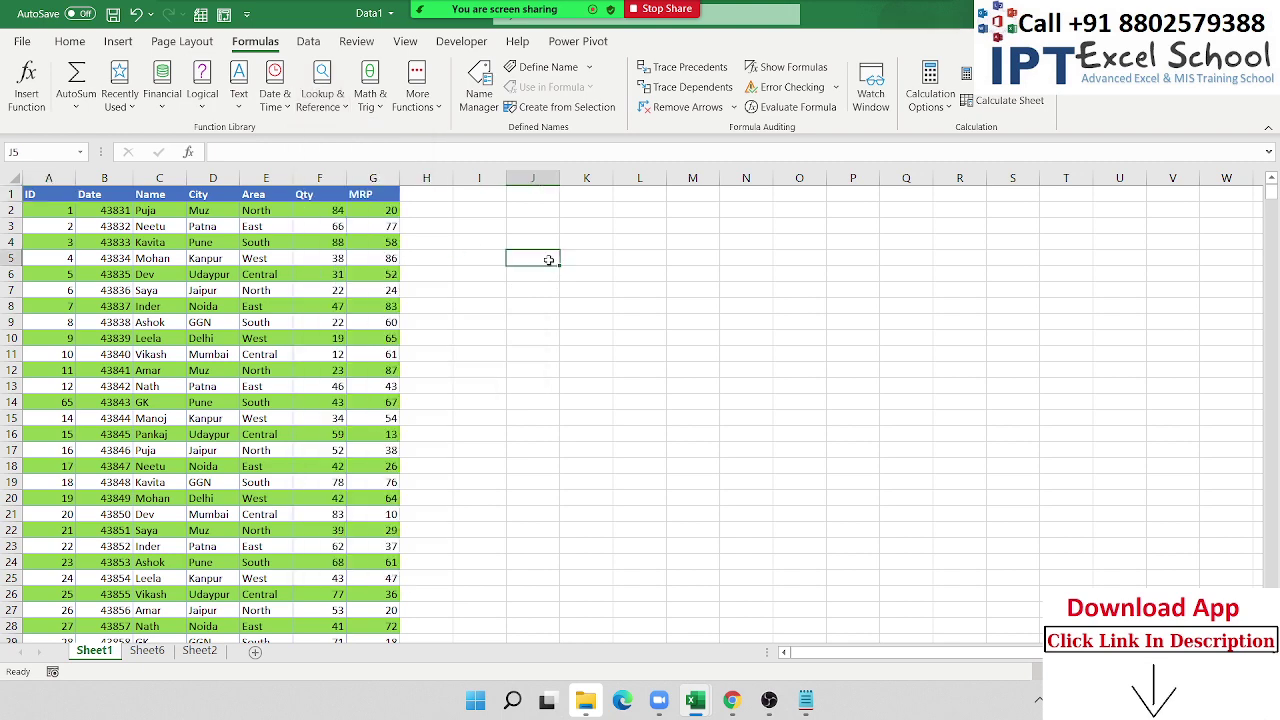
key(Tab)
text(62)
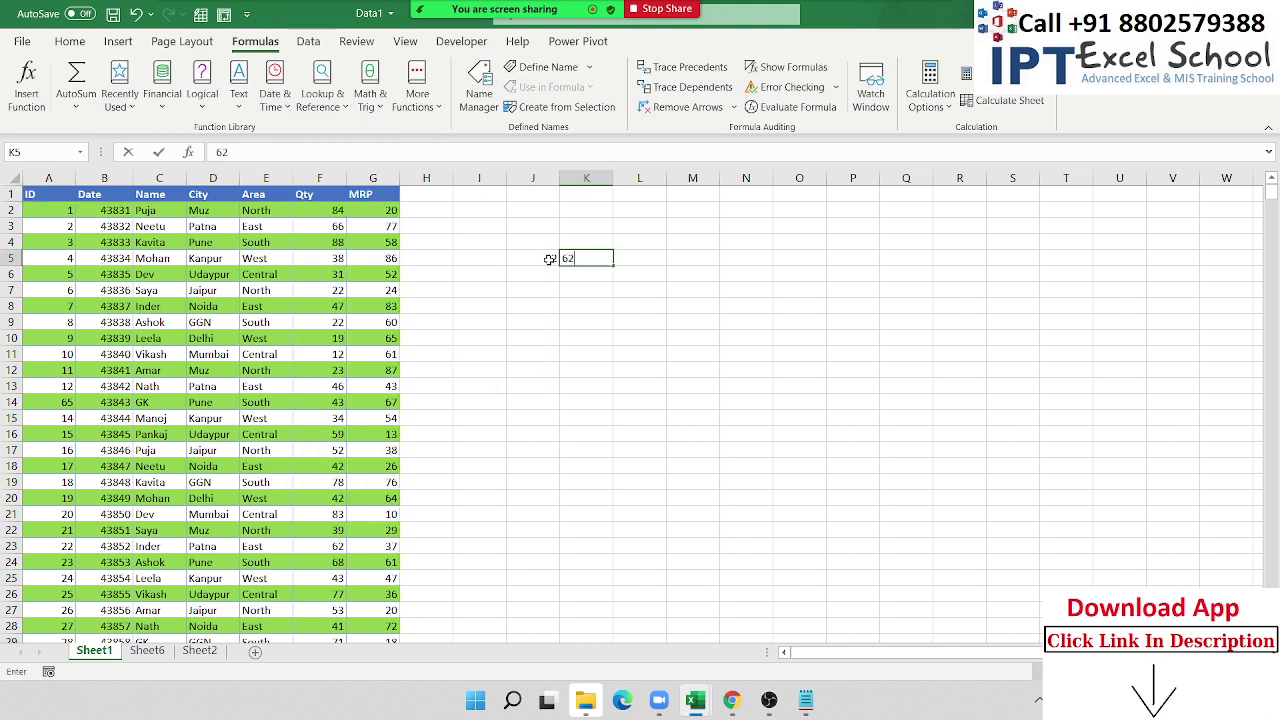
key(Tab)
Switch to the Book1 workbook and examine the formula in cell B14 of Sheet2.
key(ctrl+Tab)
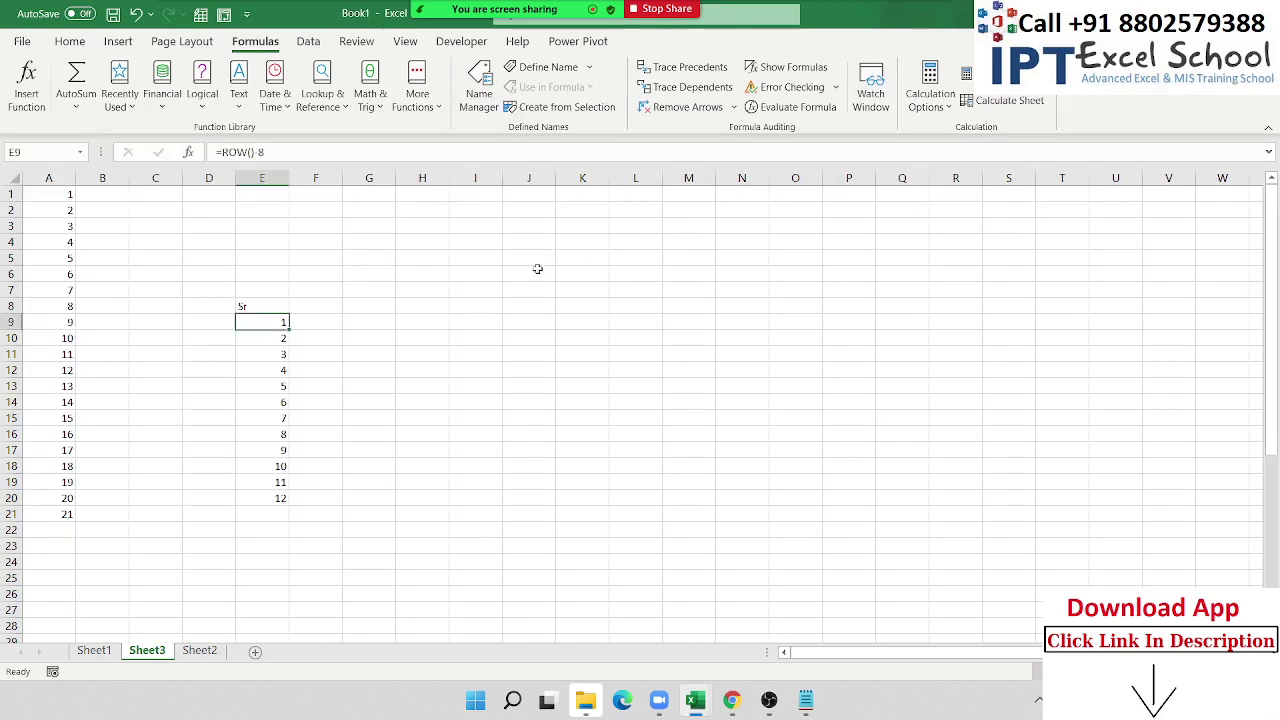
click(147, 650)
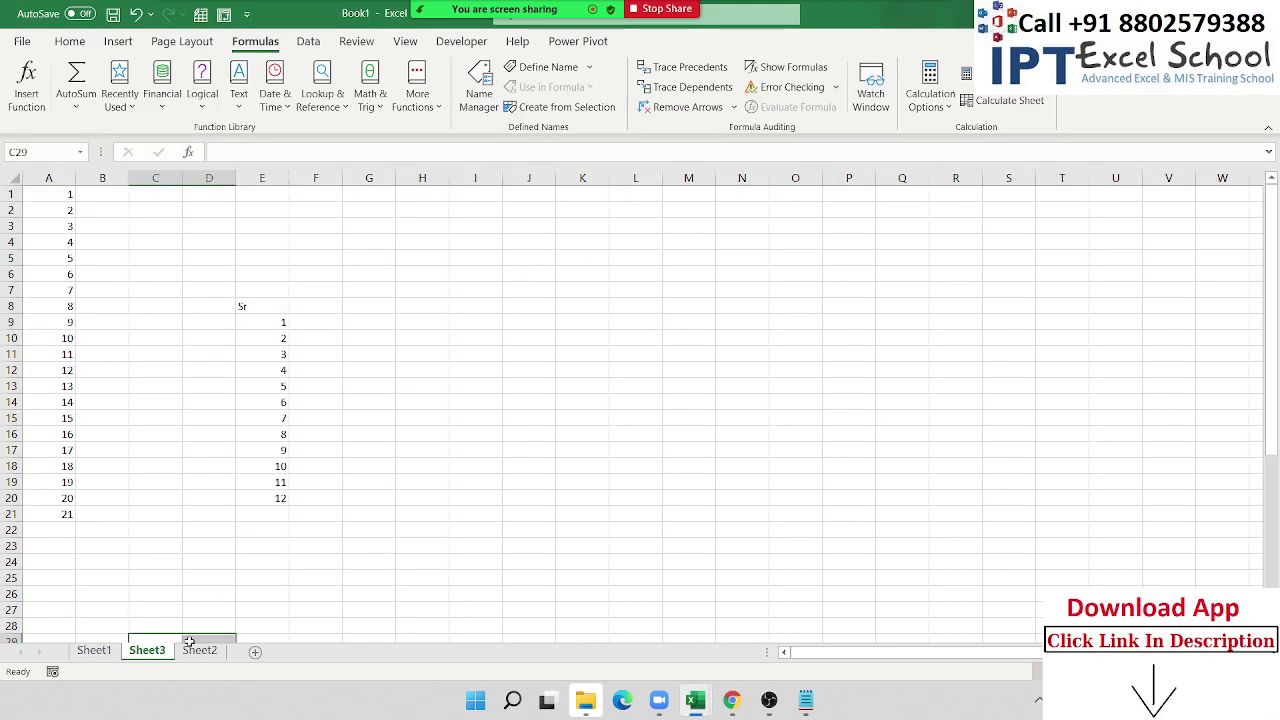
click(199, 650)
click(167, 512)
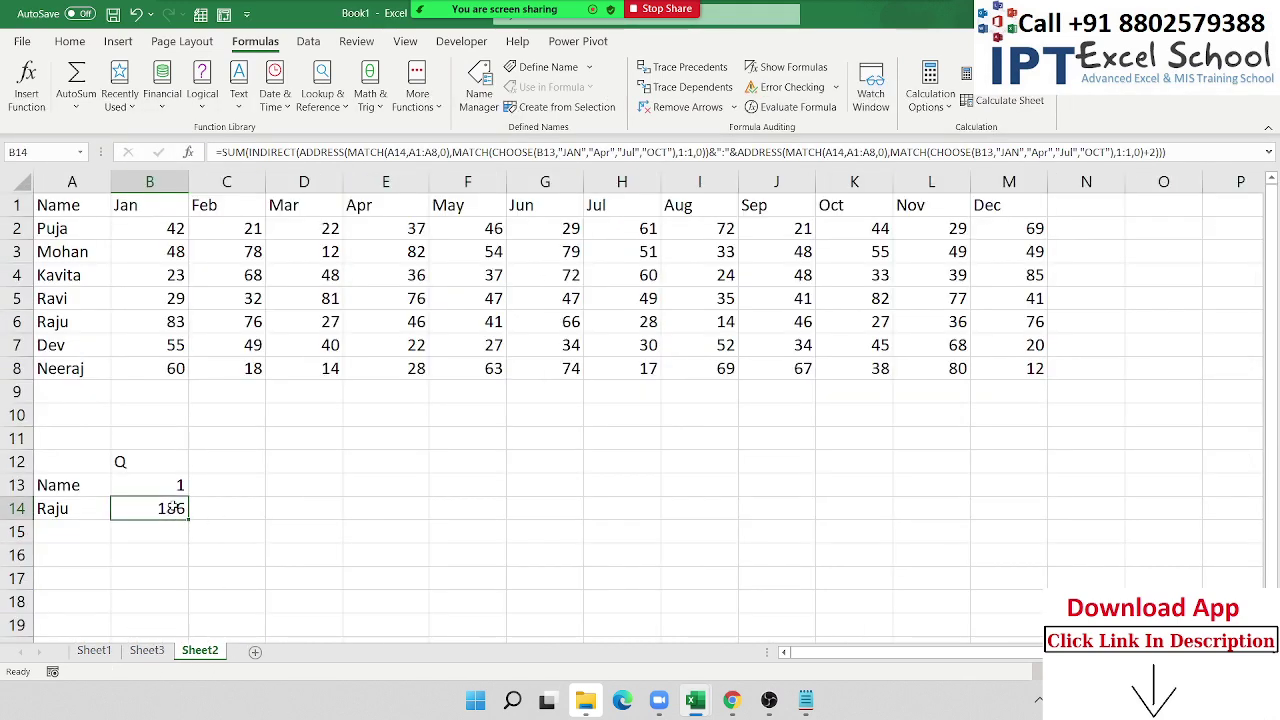
Enter =FORMULATEXT(B14) in cell D14 of Sheet2 to display the quarterly sum formula as text.
click(288, 511)
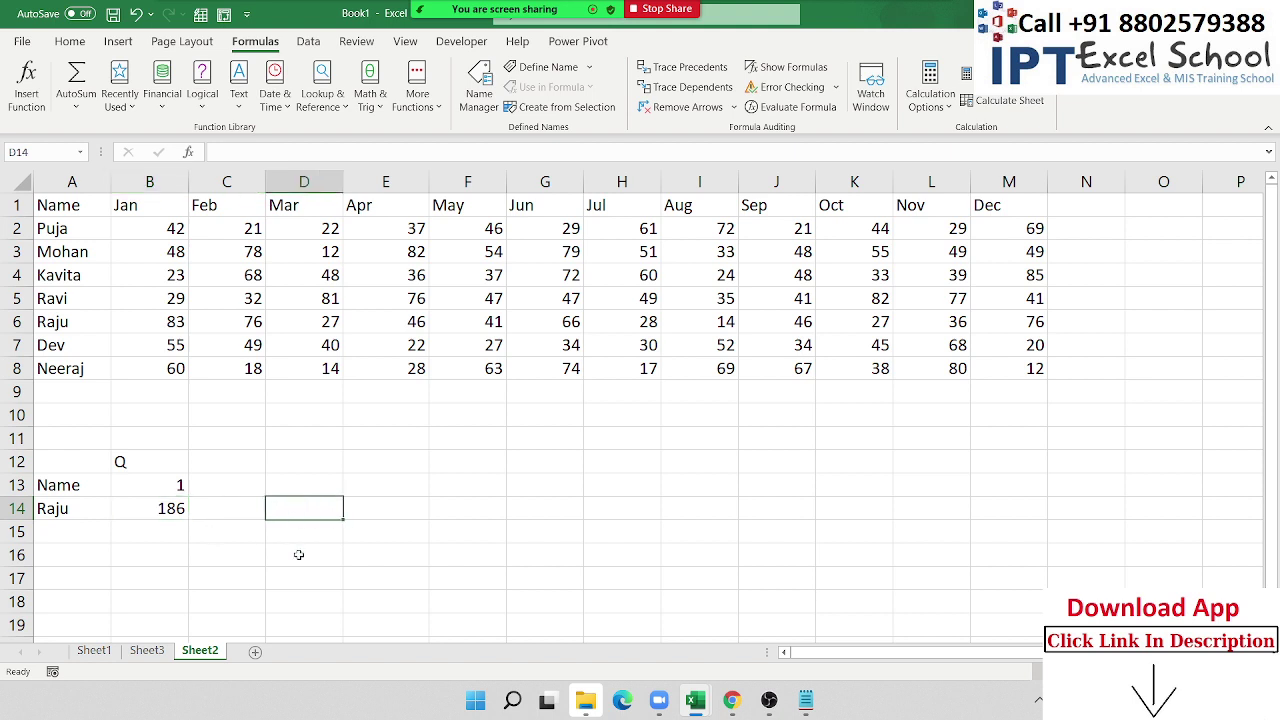
text(=for)
key(Down)
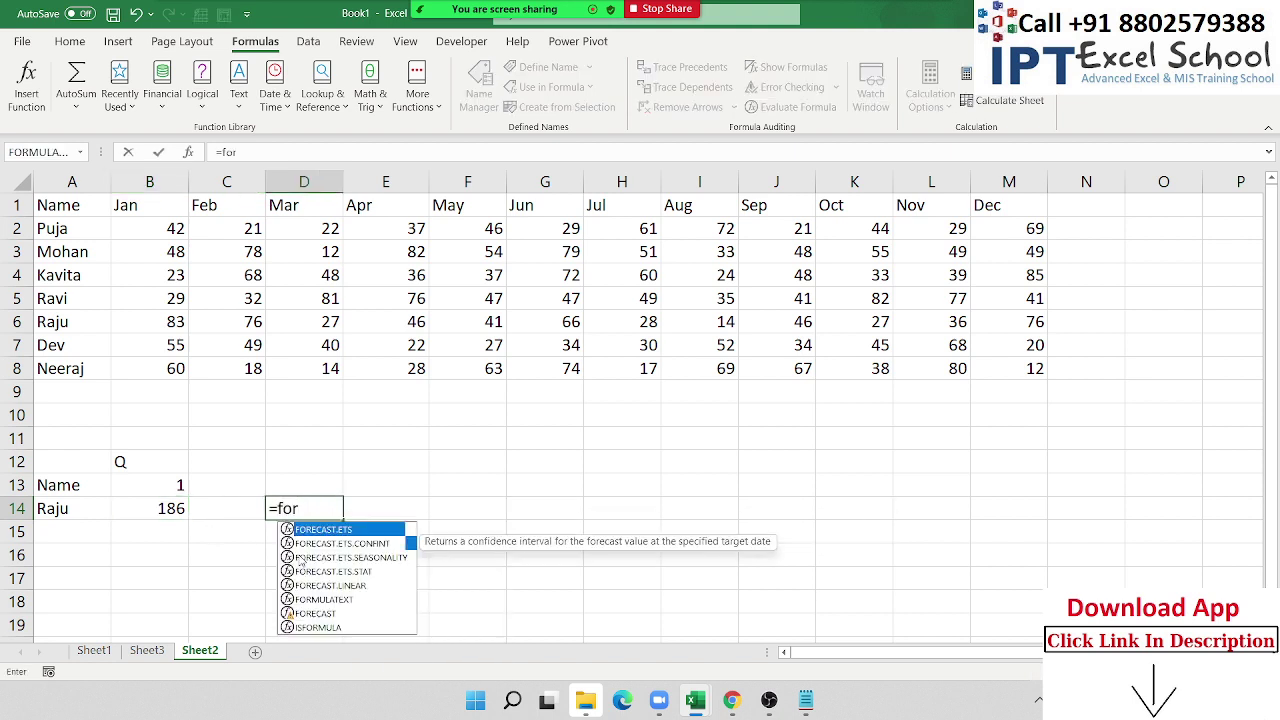
key(Down)
key(Down)
key(Down)
key(Down)
key(Tab)
key(Left)
key(Left)
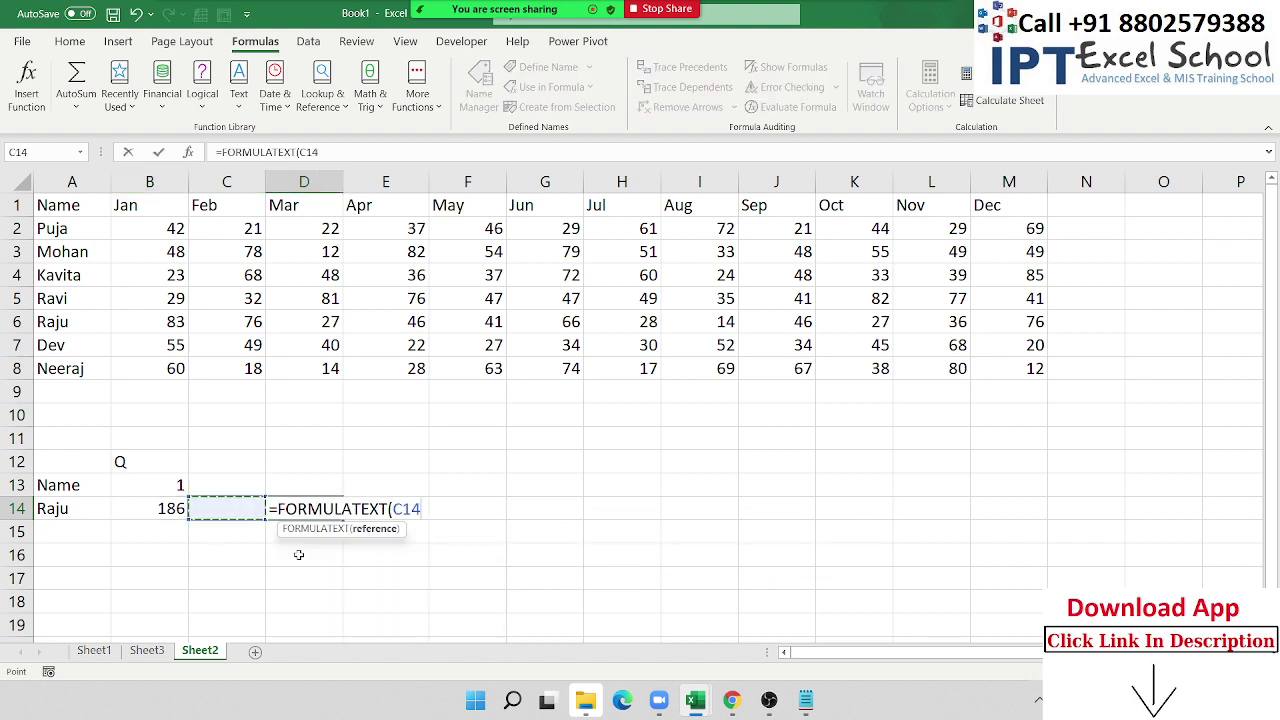
key(Return)
key(Up)
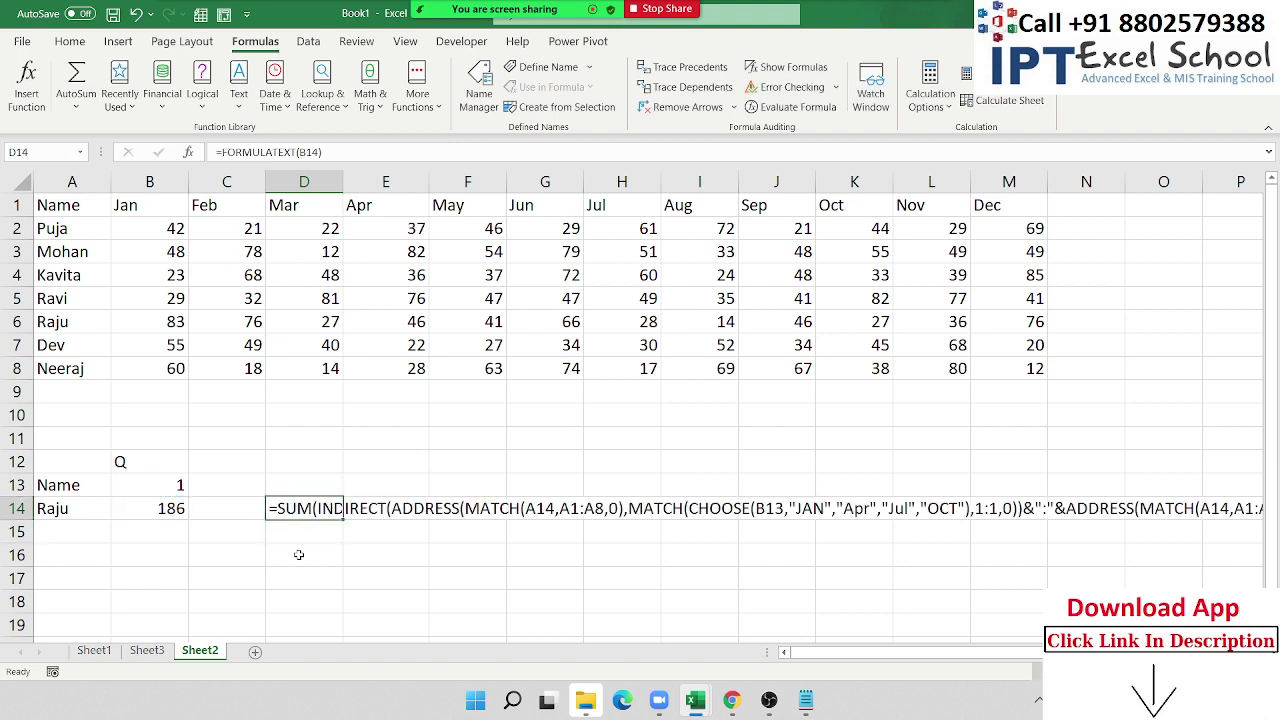
Look up GETPIVOTDATA among the Lookup & Reference functions, open its help, and close the help pane.
click(424, 626)
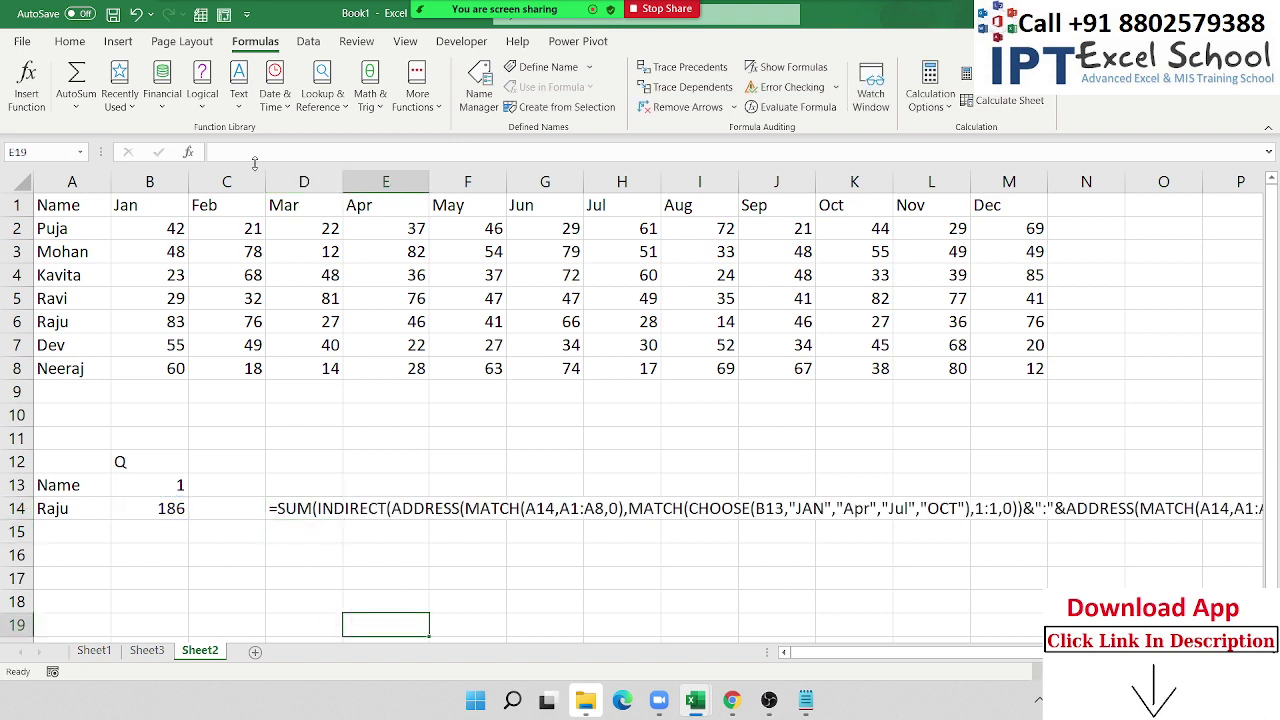
click(274, 100)
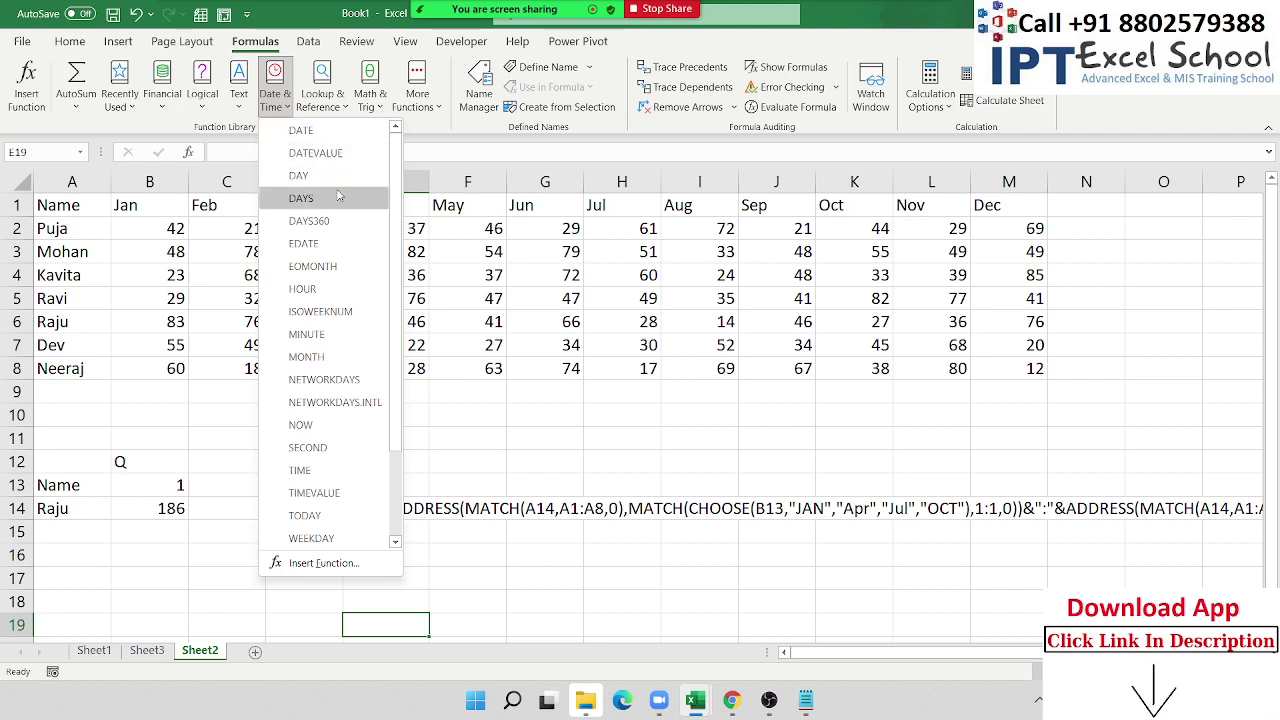
click(313, 100)
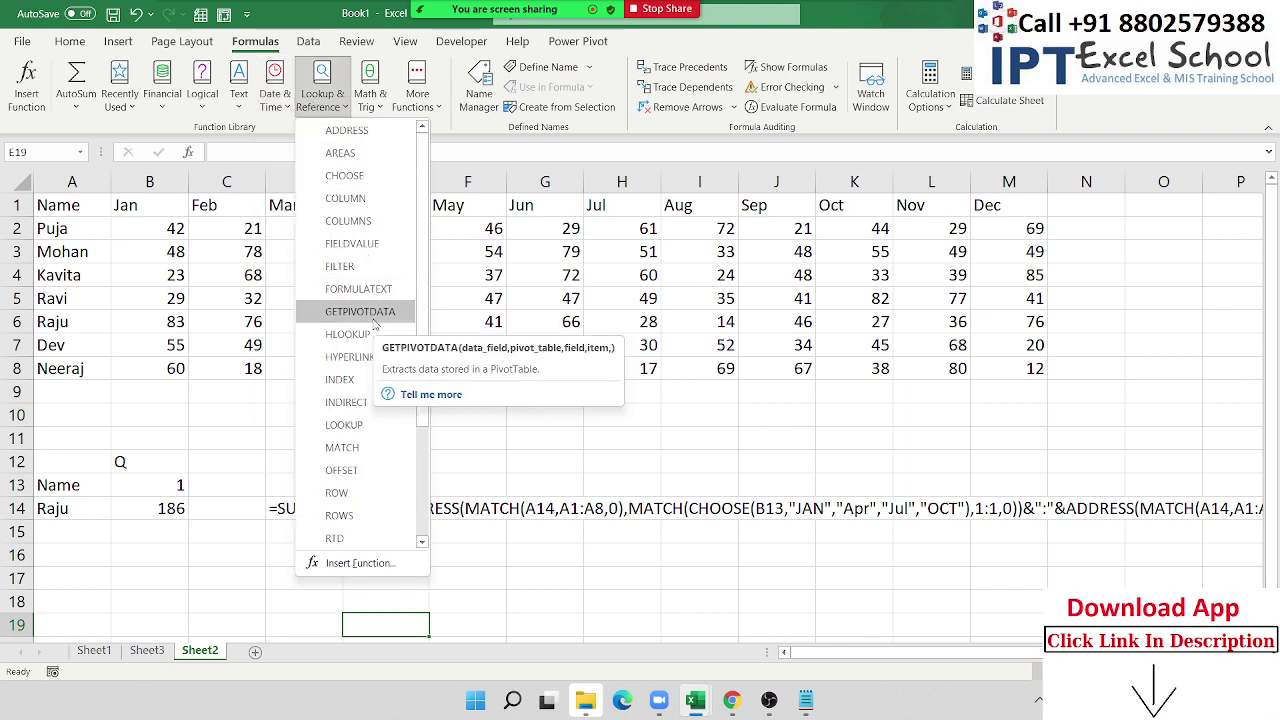
click(498, 394)
click(760, 556)
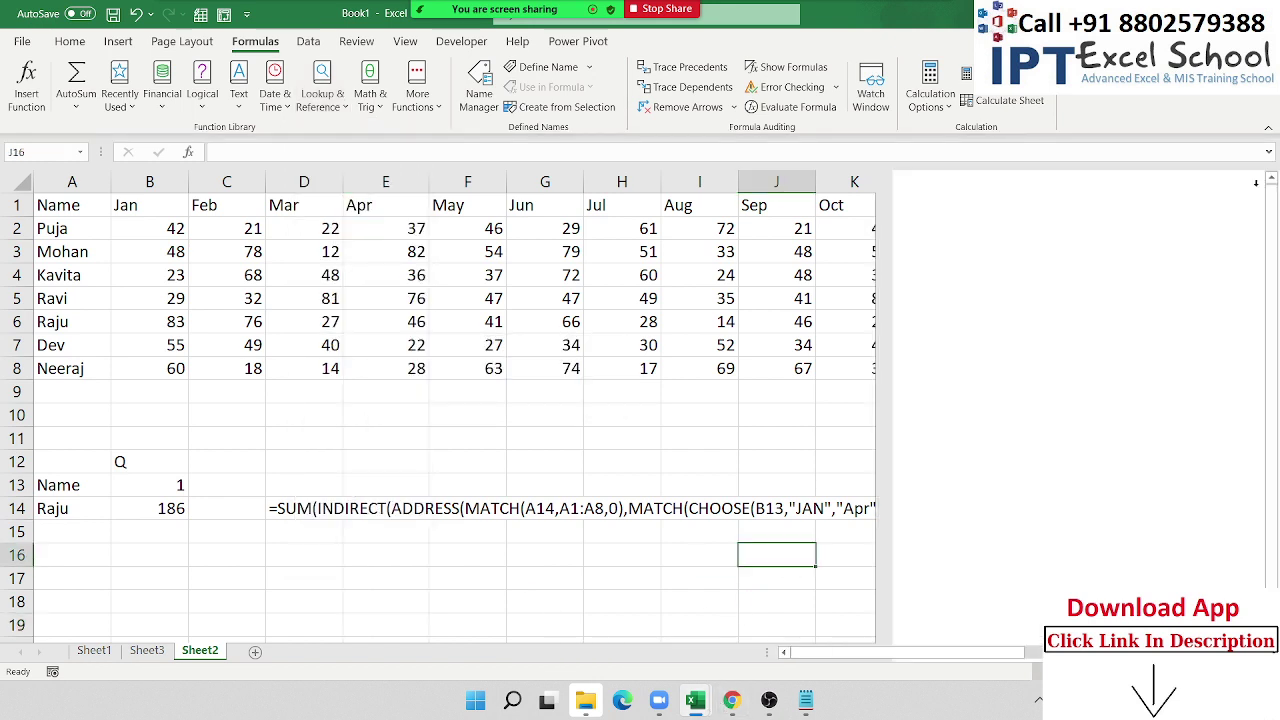
click(1256, 183)
In the Data1 workbook, create a PivotTable from Sheet1!$A$1:$G$800 on a new worksheet, with Name in Rows and Qty summed in Values.
mouse_move(695, 700)
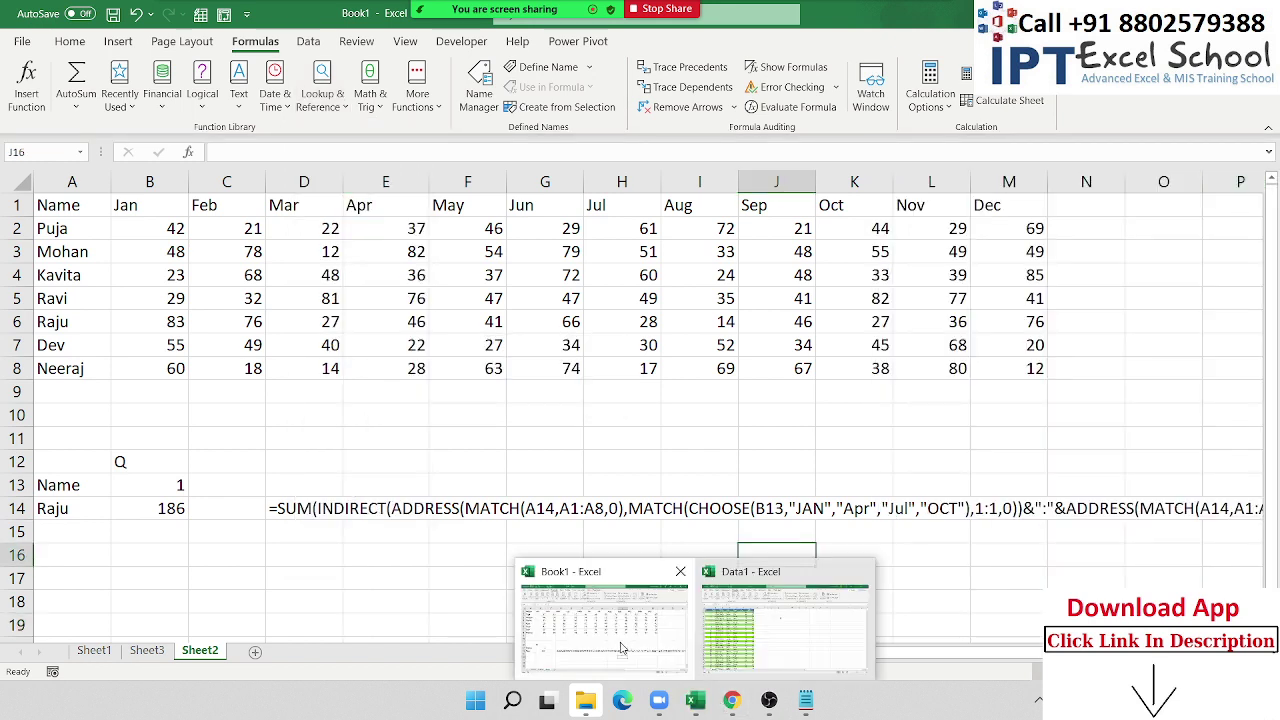
click(742, 645)
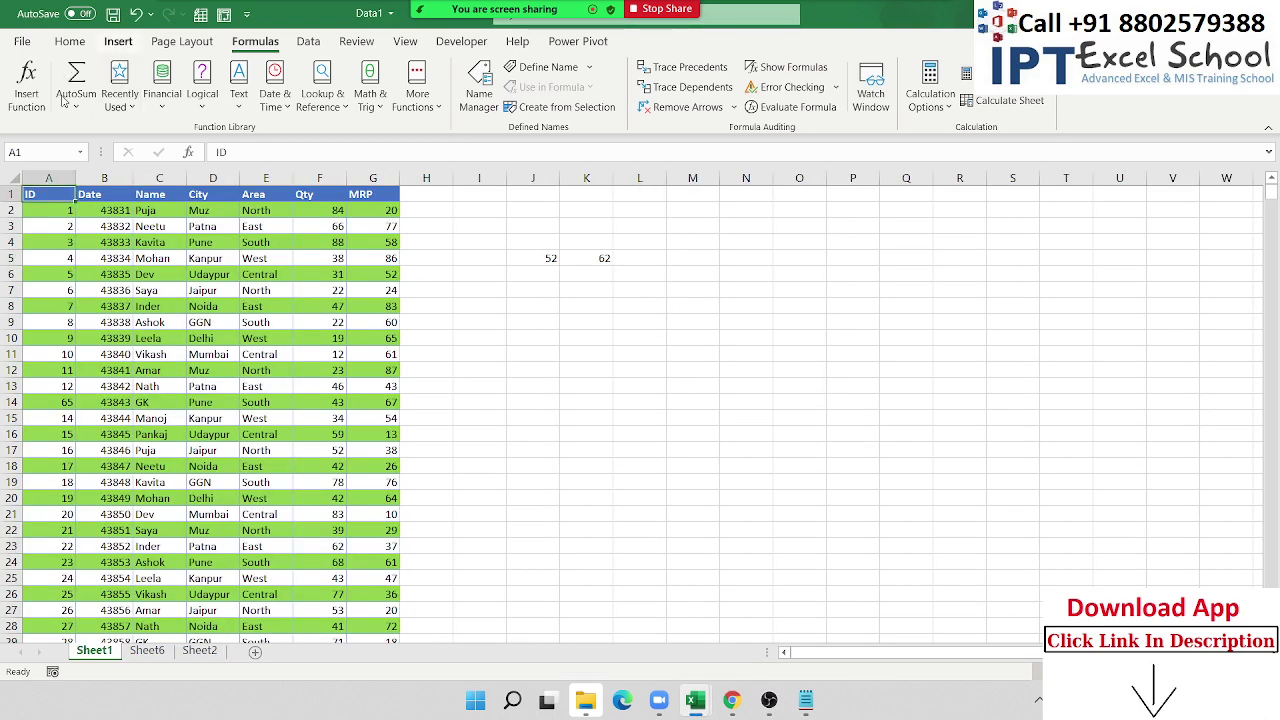
click(118, 41)
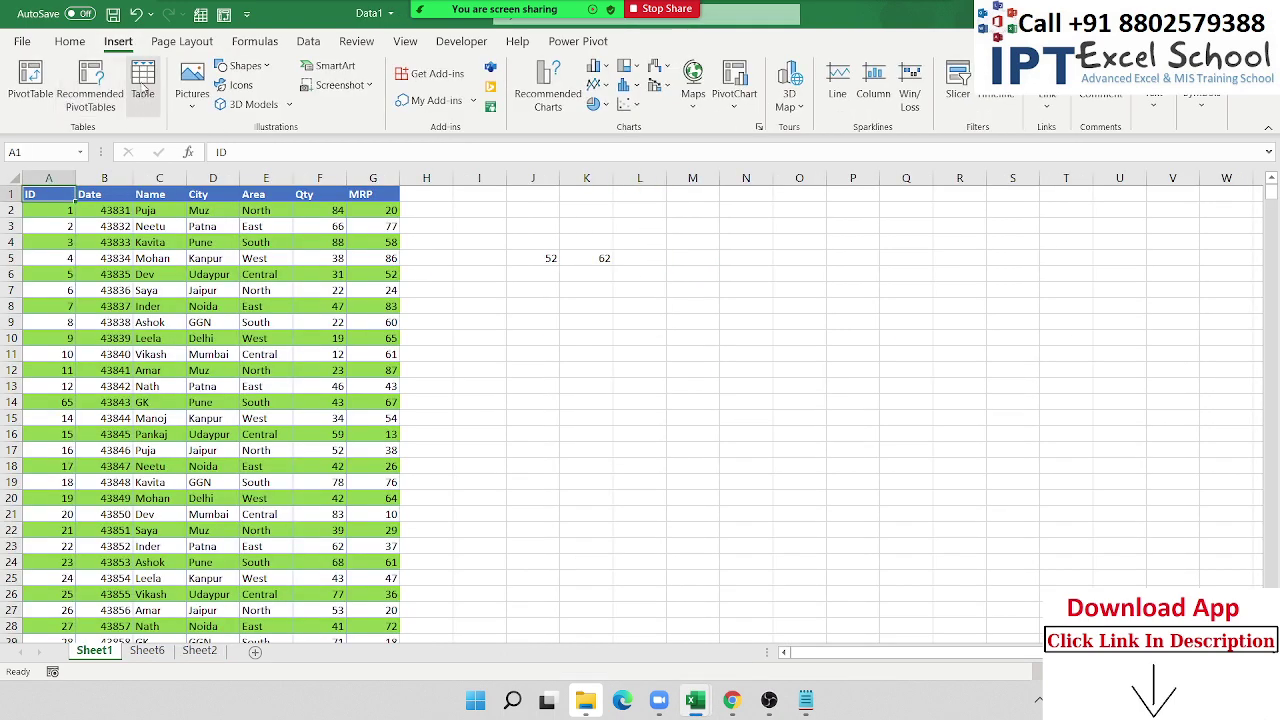
click(36, 88)
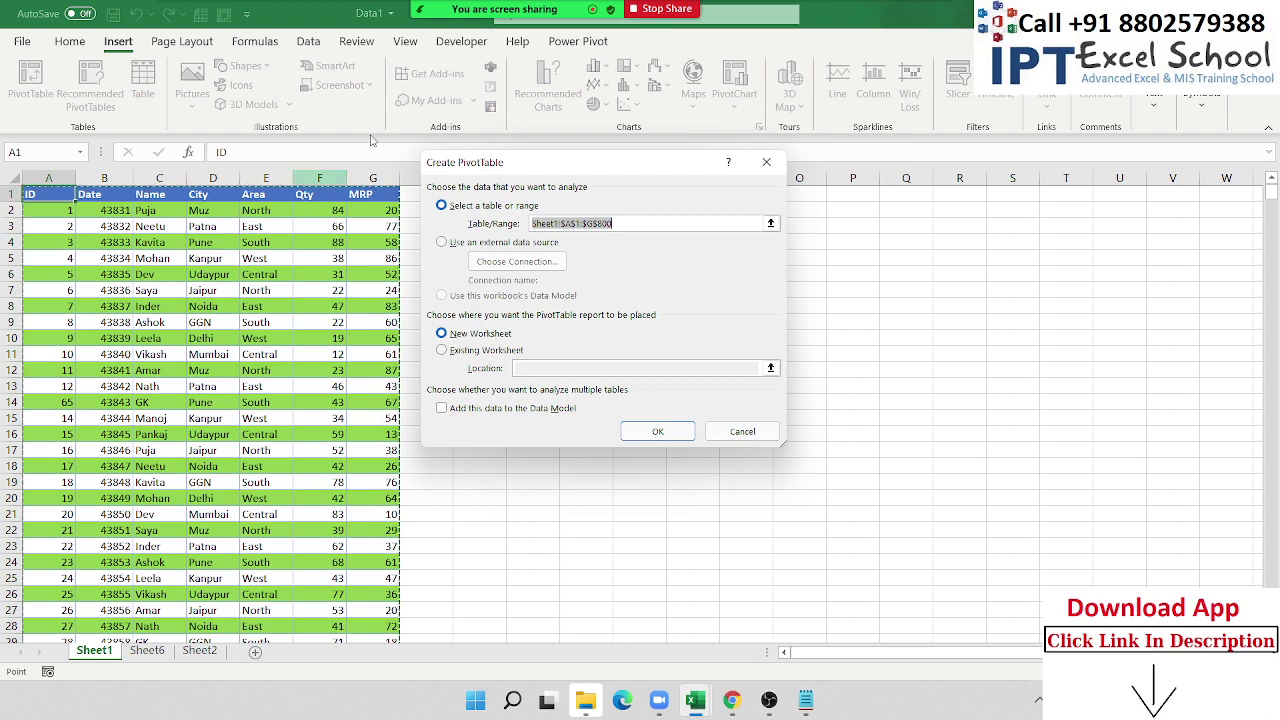
click(658, 431)
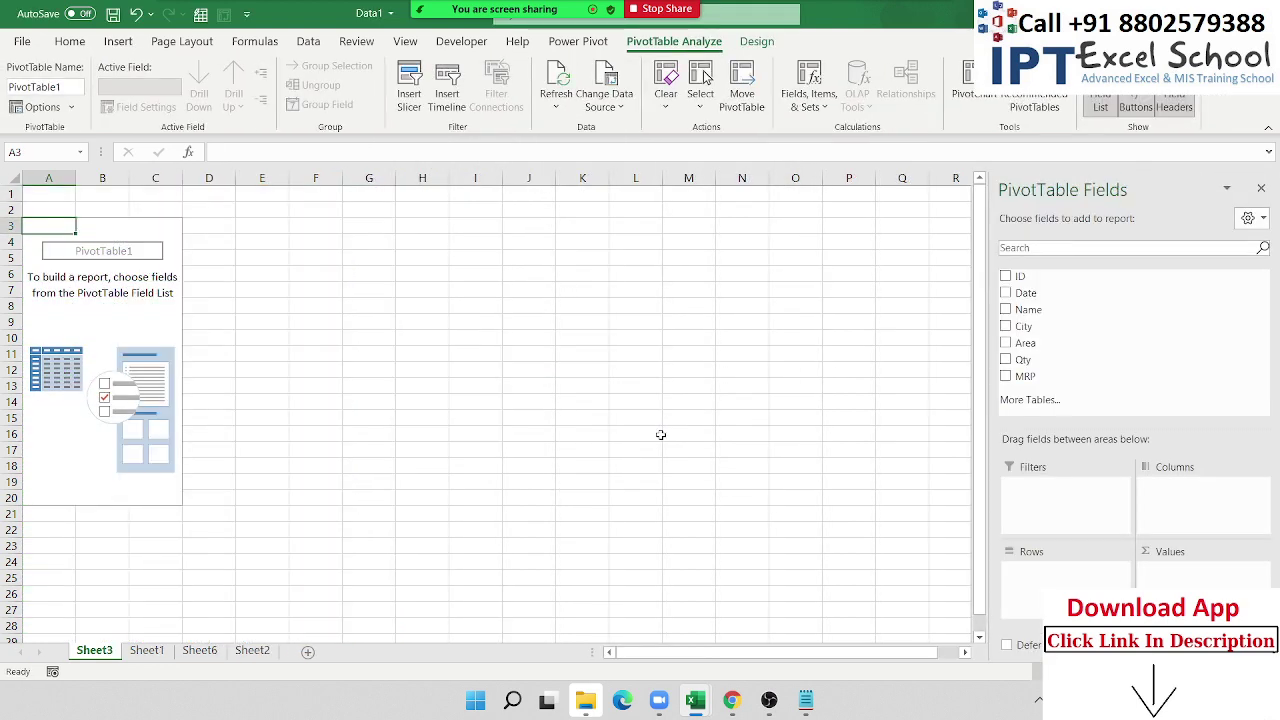
click(1046, 314)
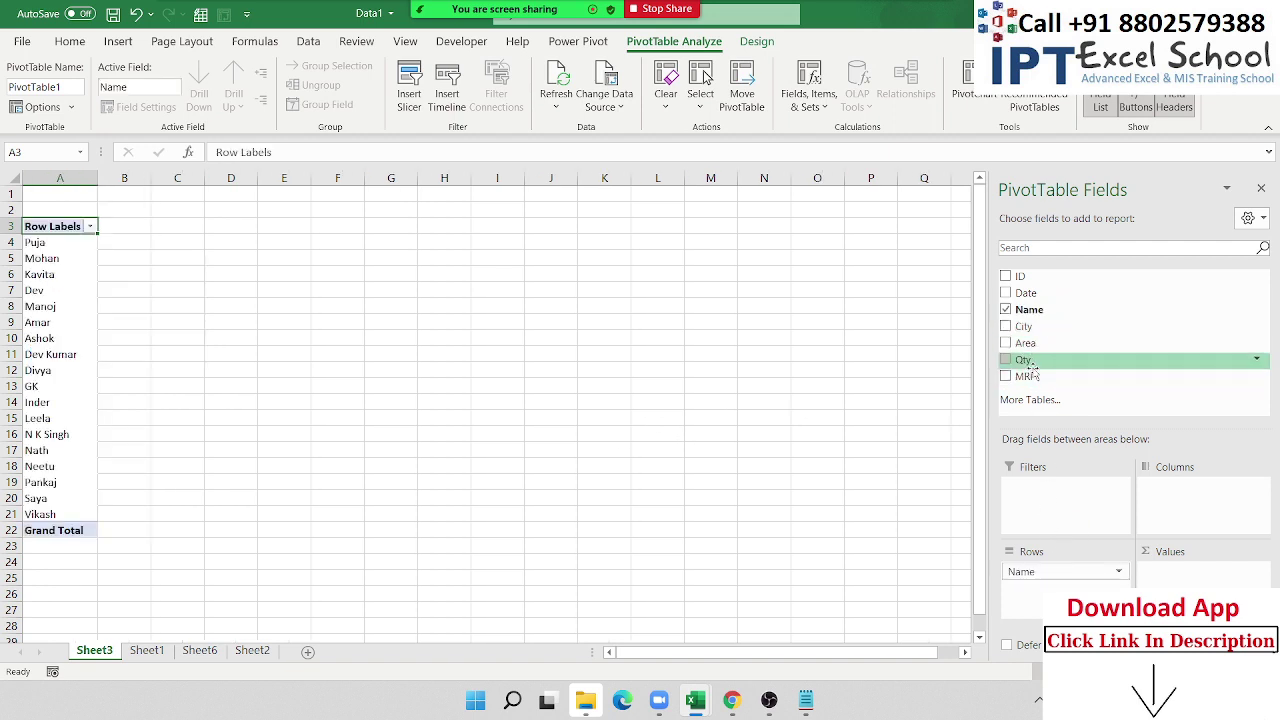
Enter a GETPIVOTDATA formula in G7 that retrieves the Qty value from PivotTable cell B7, using $A$3 as the PivotTable reference.
click(384, 288)
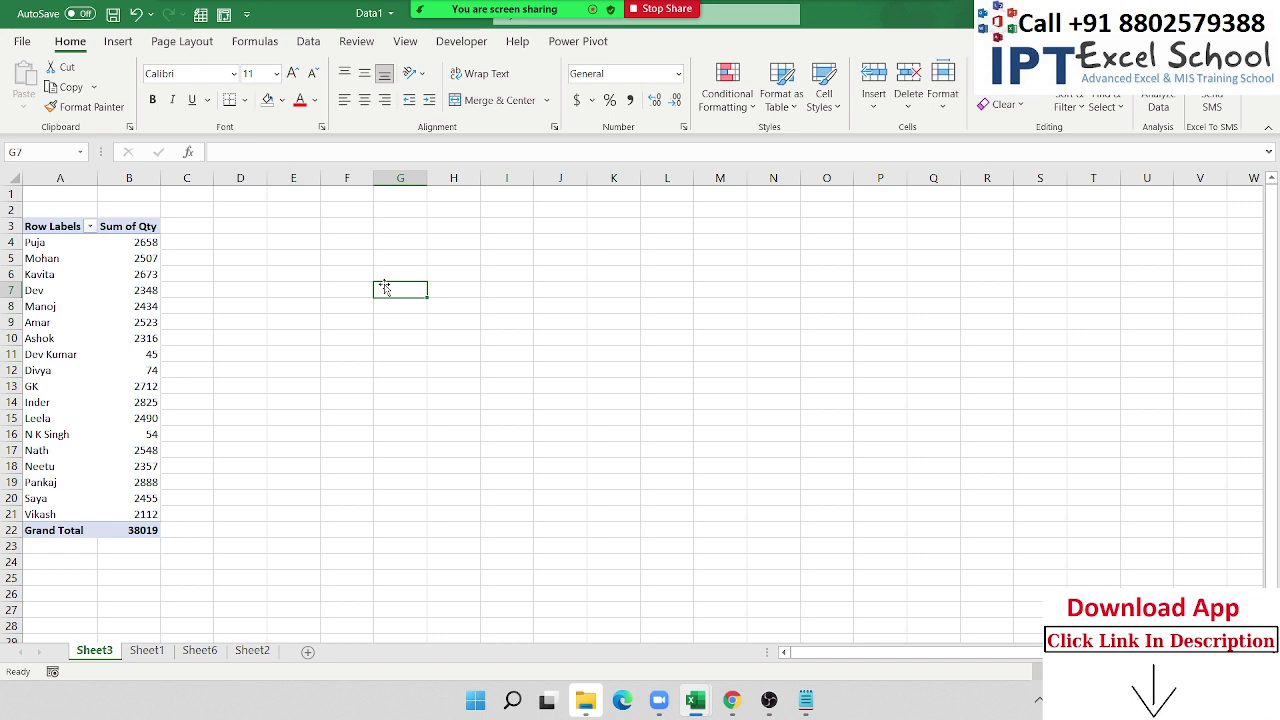
text(=)
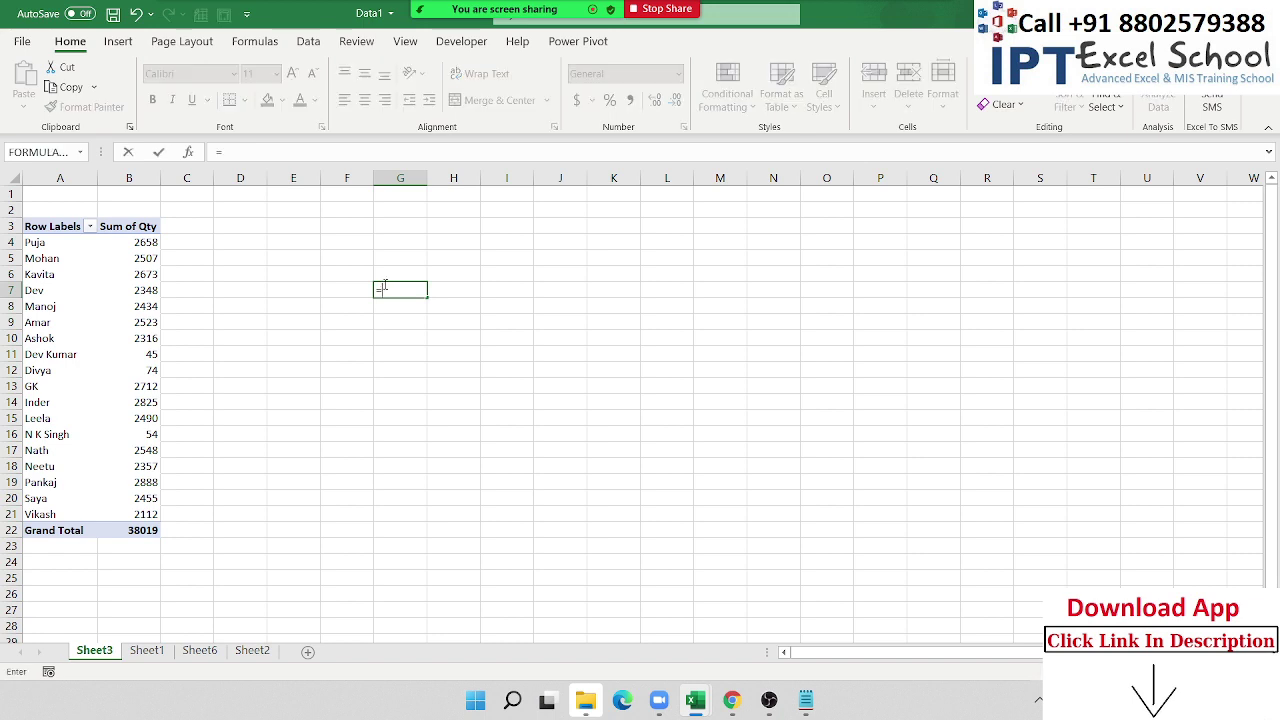
click(150, 289)
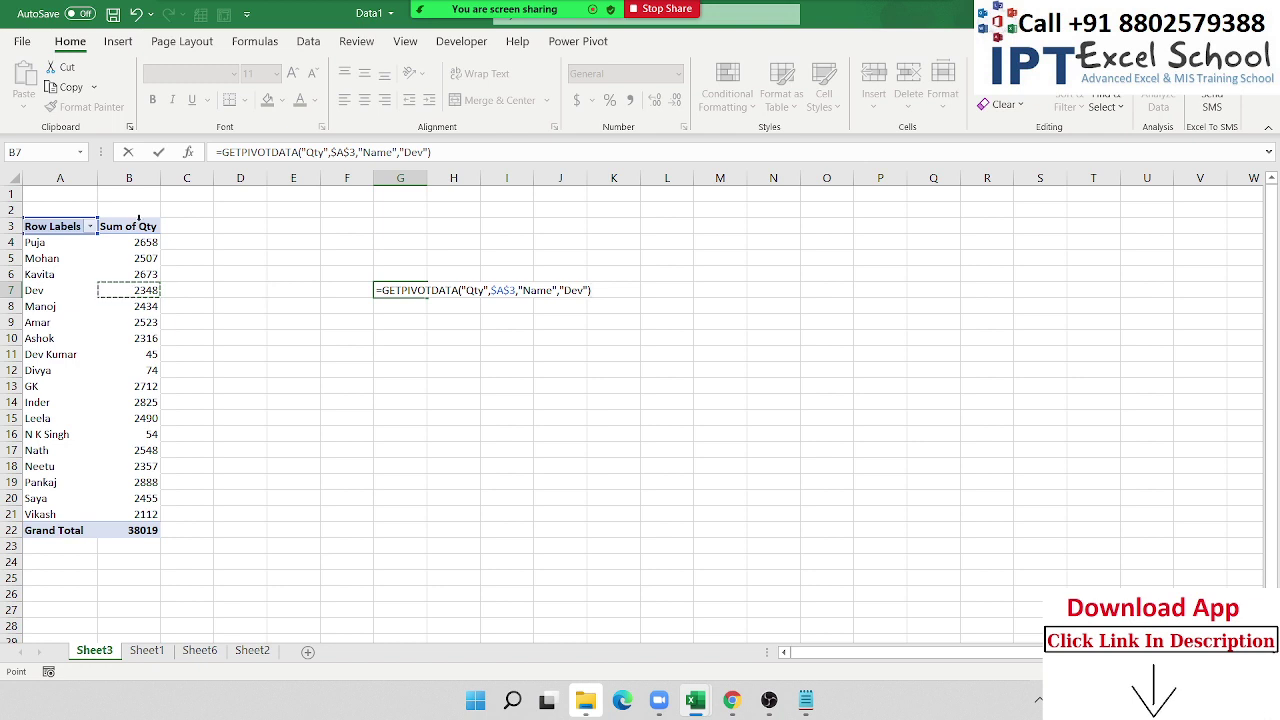
key(ctrl+Return)
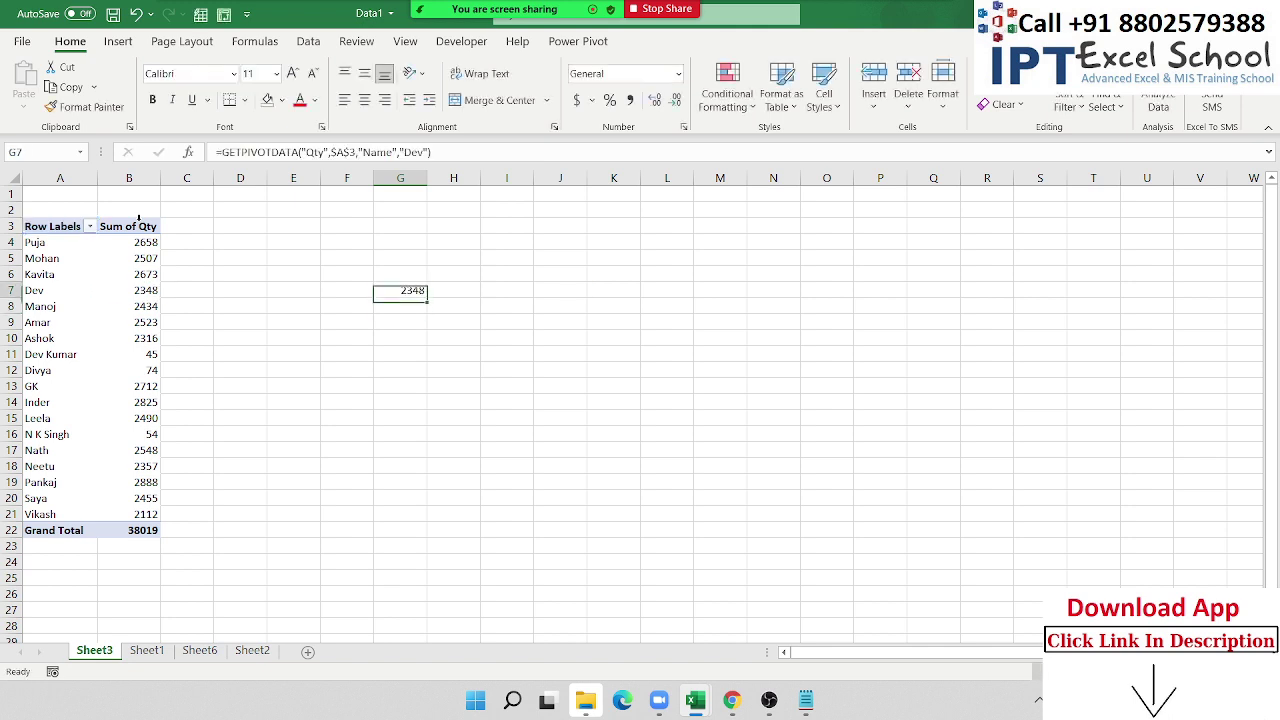
Enter the label Nane in F4 and the person's name from PivotTable cell A8 in G4.
click(333, 242)
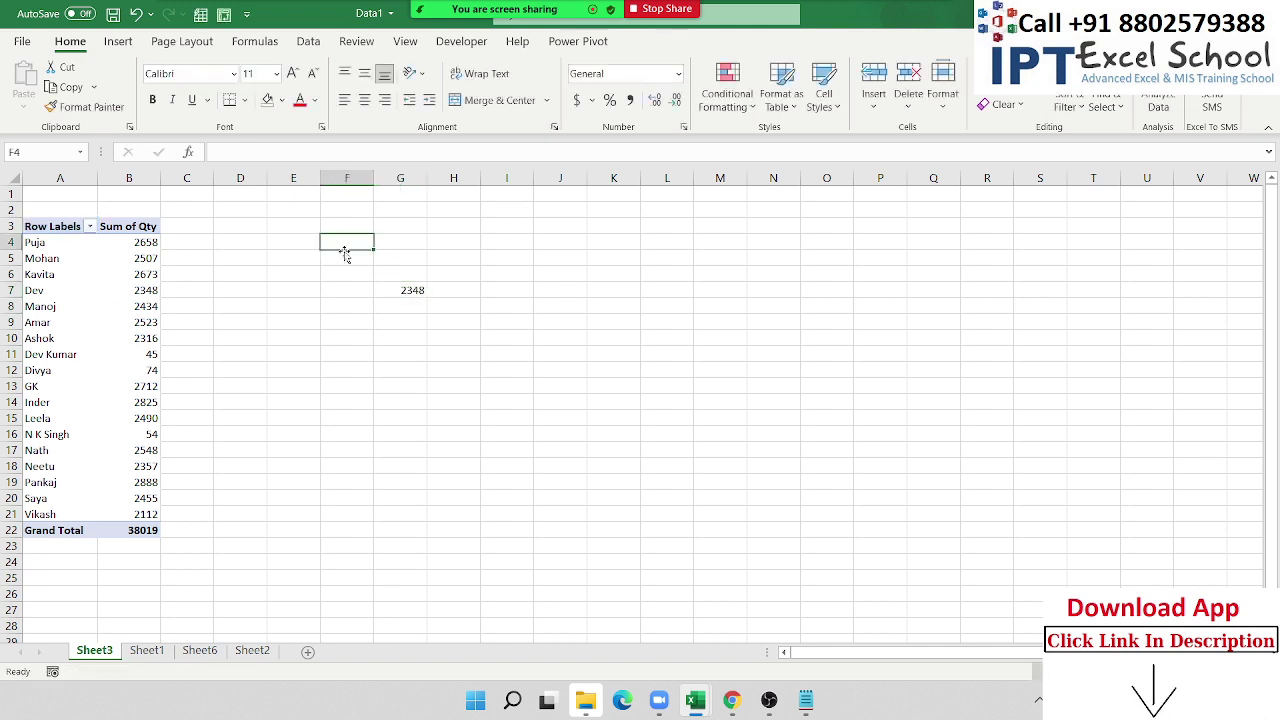
text(Name\)
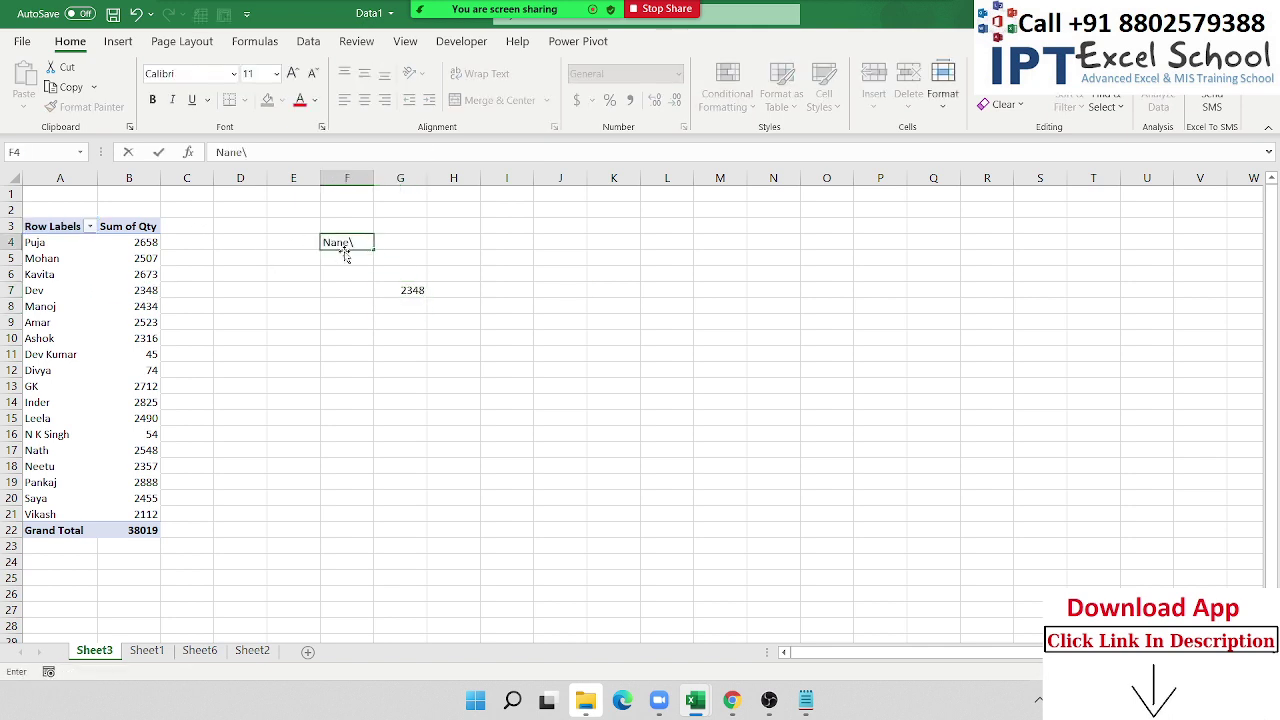
key(BackSpace)
key(ctrl+Return)
key(Right)
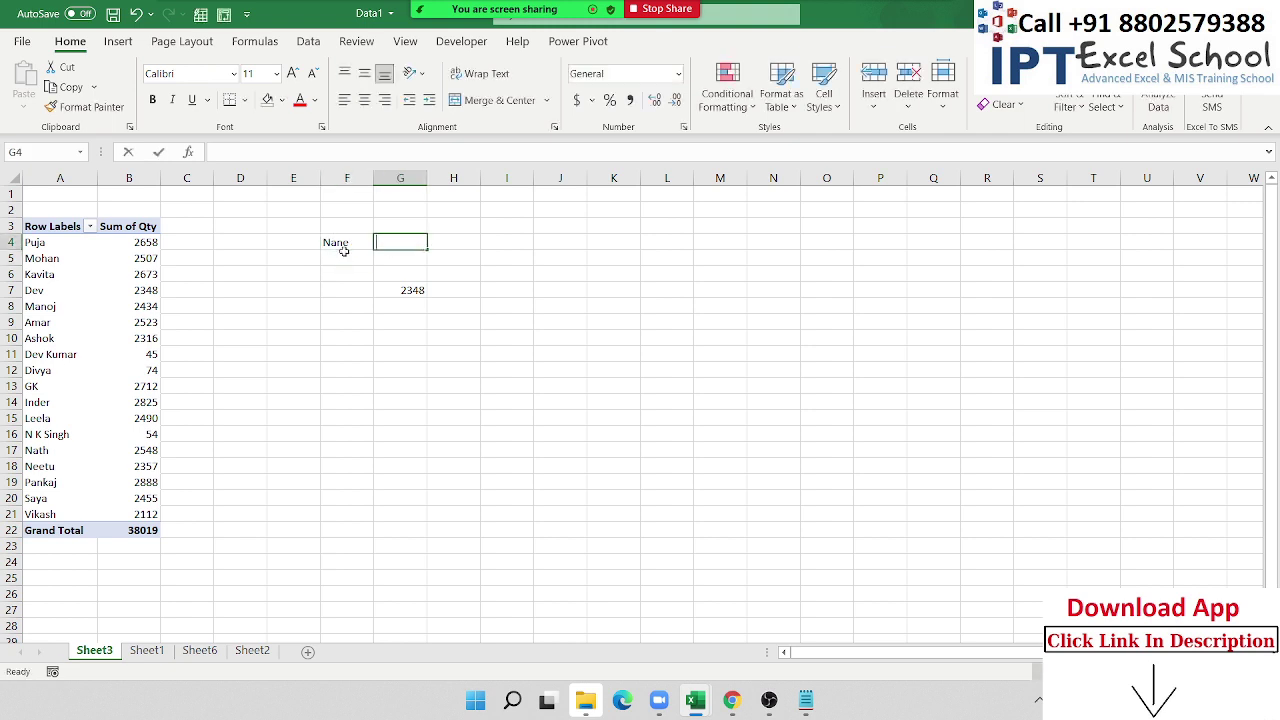
text(Manoj)
key(Return)
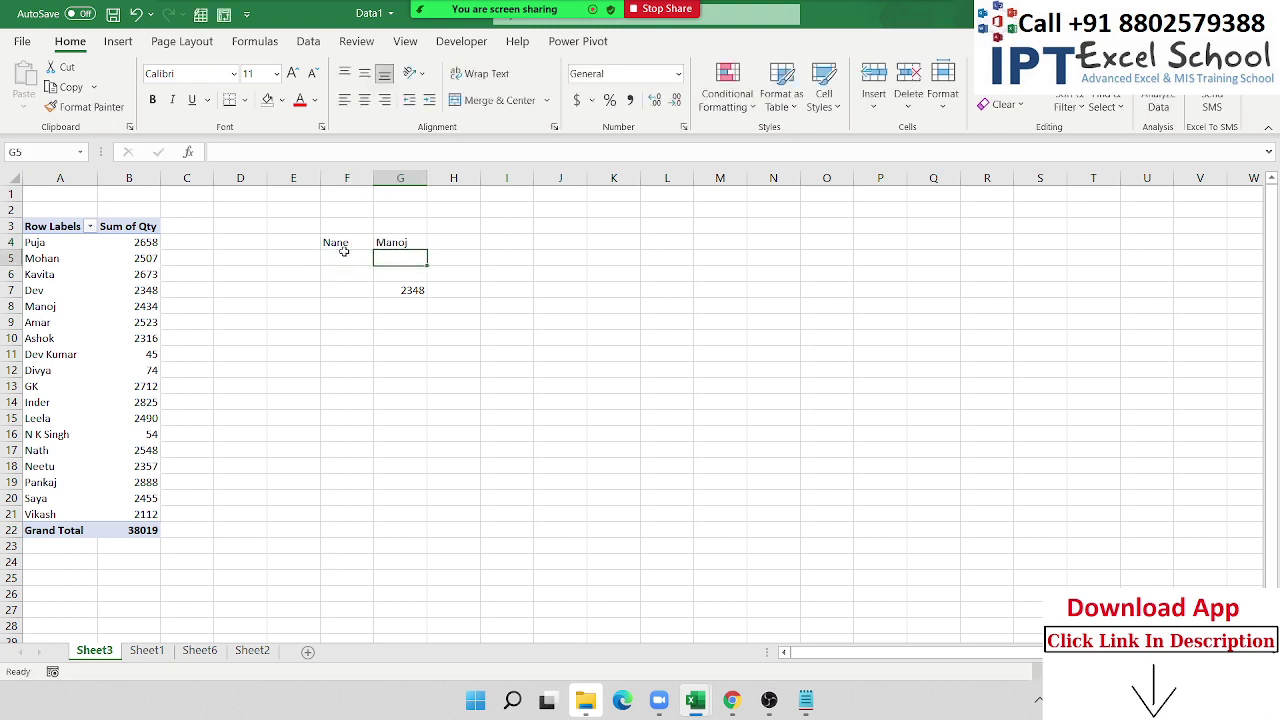
Replace the fixed name in the G7 formula with a cell reference, giving =GETPIVOTDATA("Qty",$A$3,"Name",G4).
double_click(404, 288)
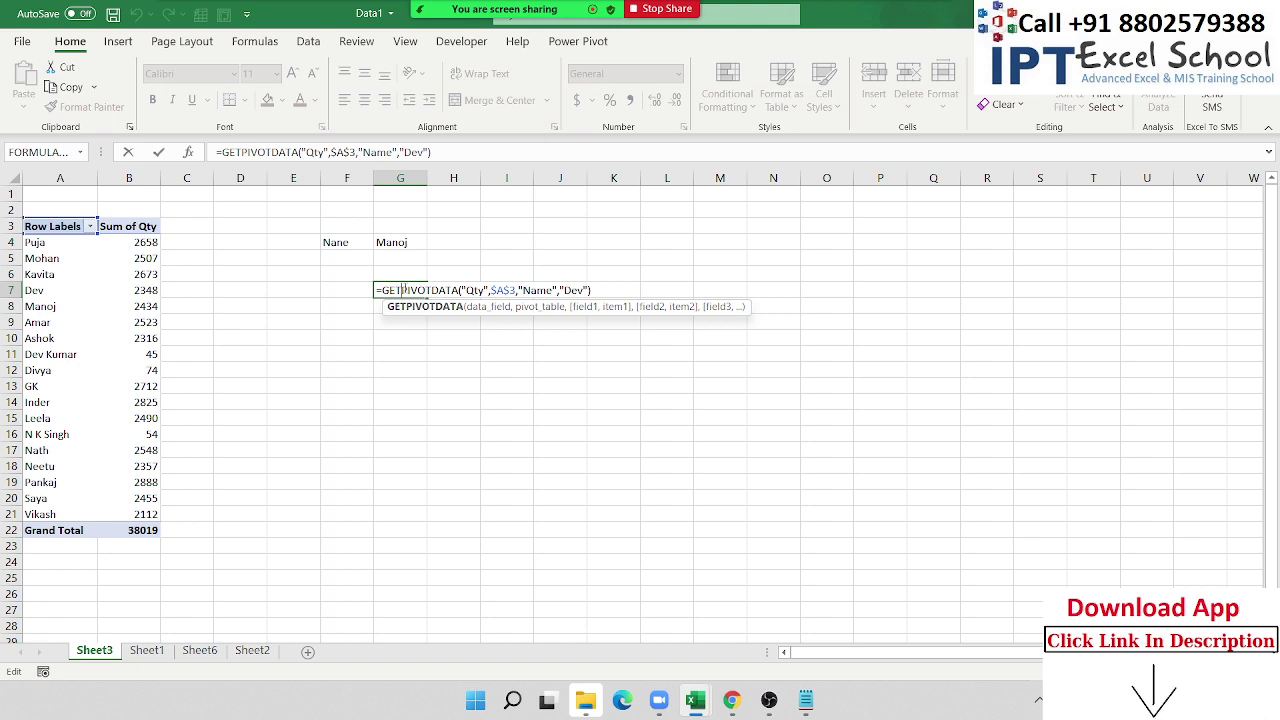
click(401, 290)
click(557, 290)
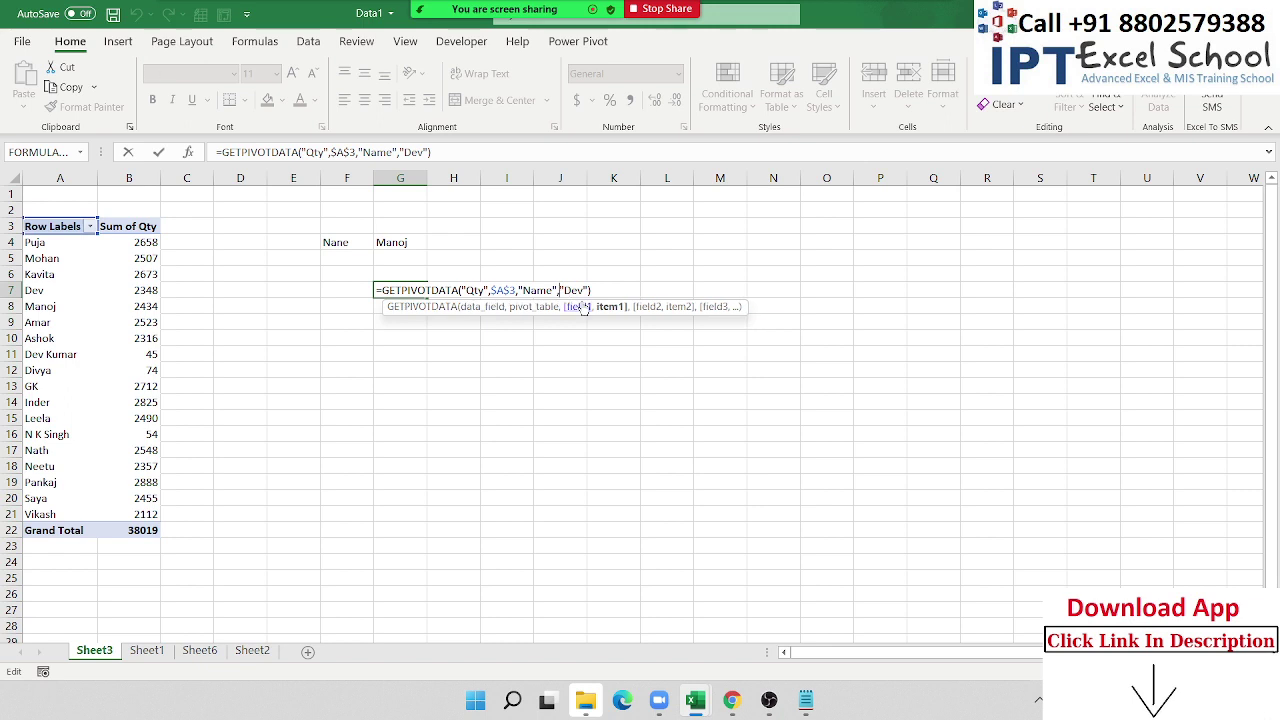
key(Delete)
key(Delete)
key(Delete)
key(Delete)
key(Delete)
click(396, 241)
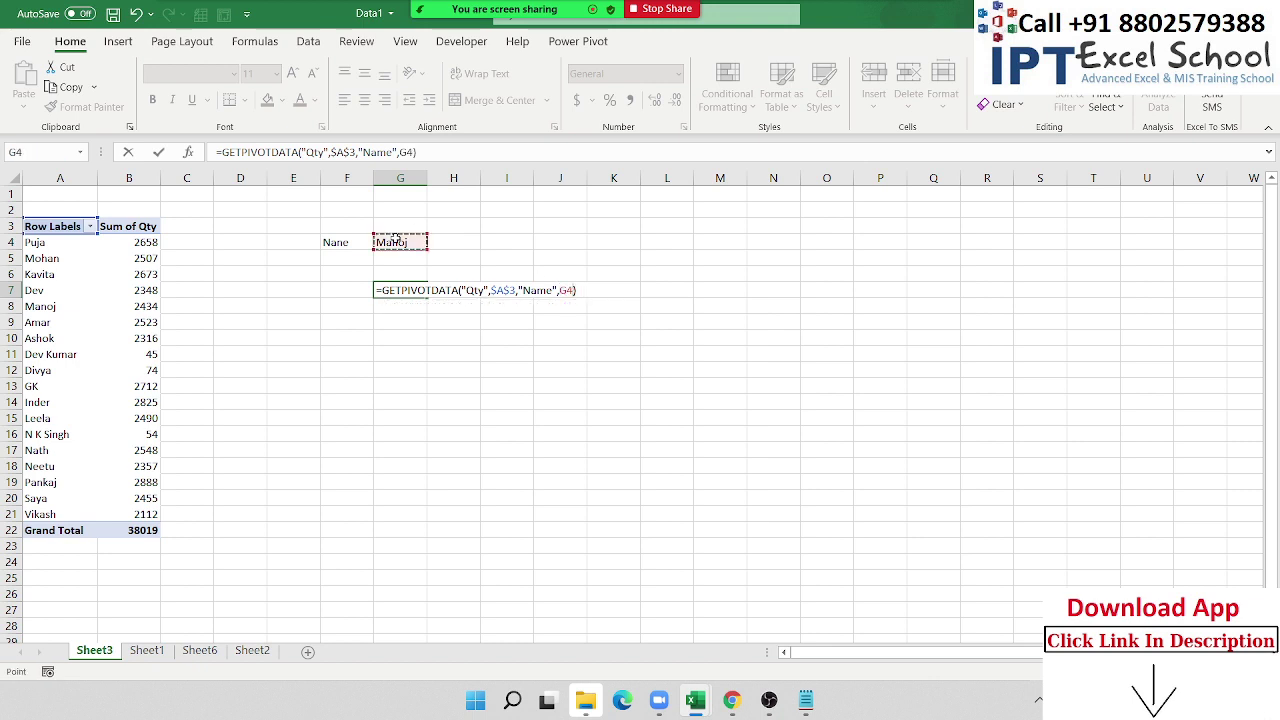
key(Return)
Change the lookup name in G4 to the one listed in PivotTable cell A13.
key(Up)
key(Up)
key(Up)
key(Up)
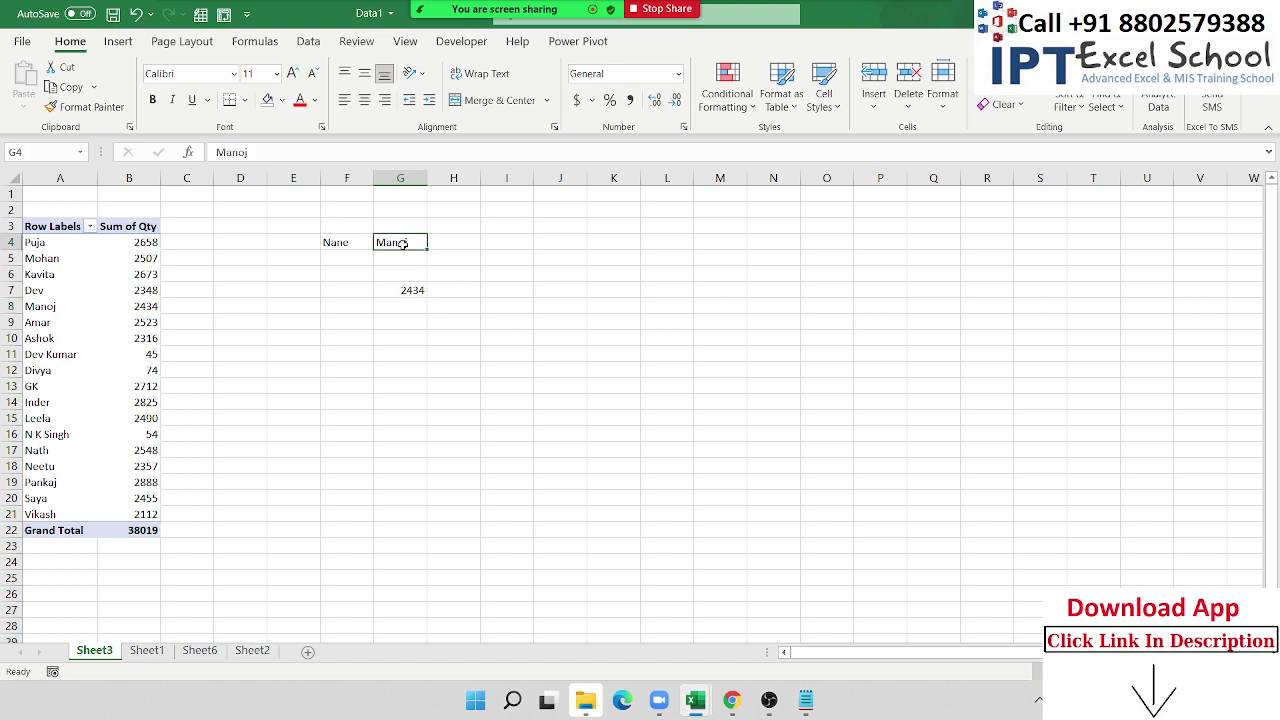
text(GK)
key(Return)
Examine the data_field, pivot_table, field1 and item1 arguments of the GETPIVOTDATA formula in G7.
key(Up)
key(Down)
key(Down)
key(Down)
key(F2)
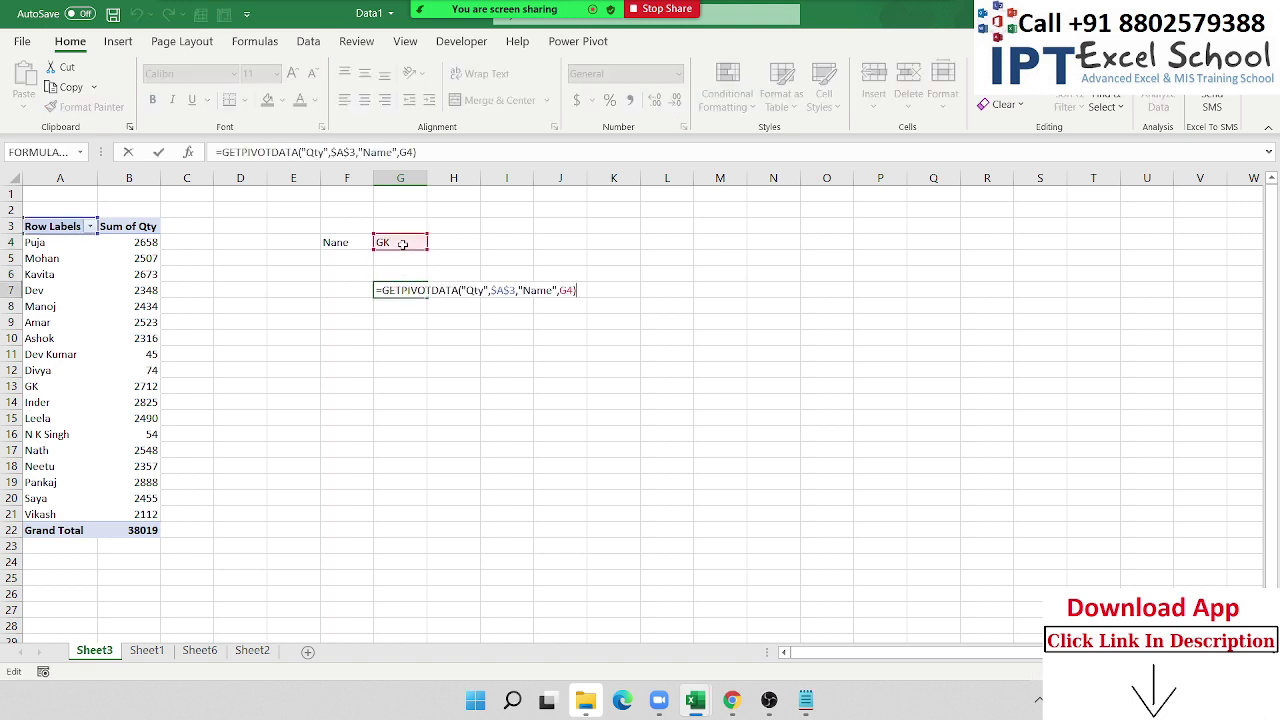
click(470, 290)
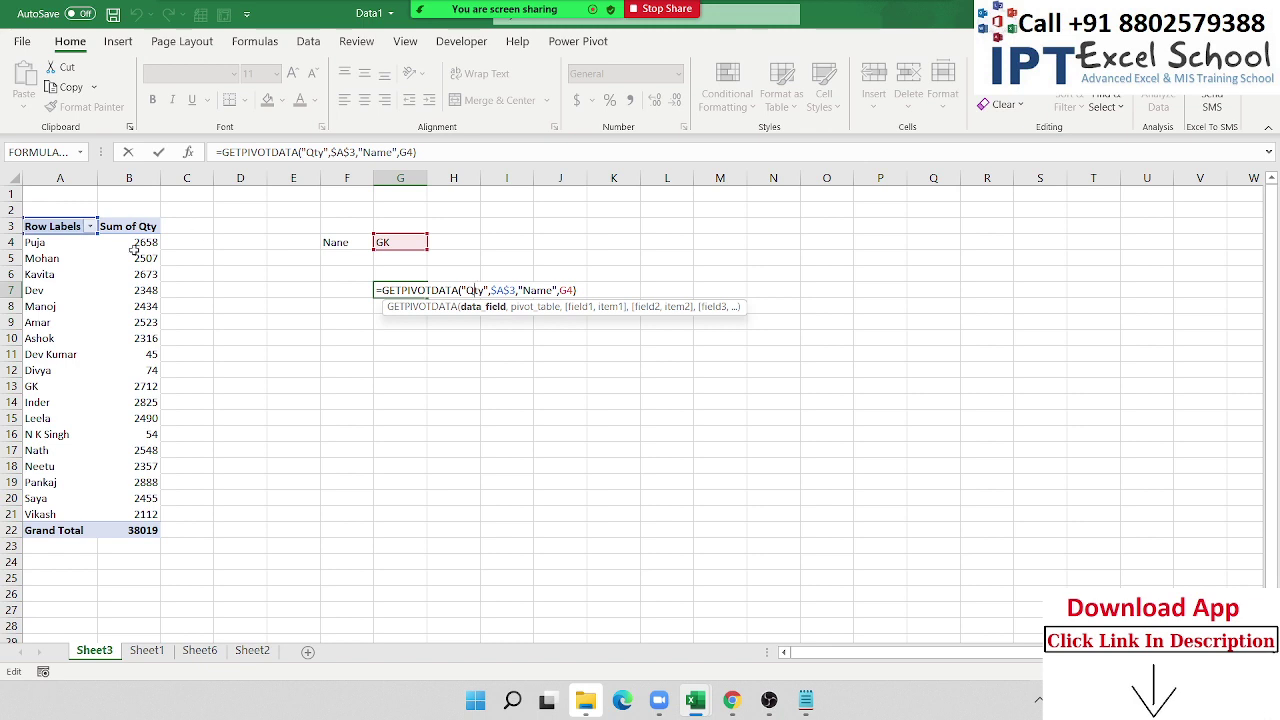
click(500, 290)
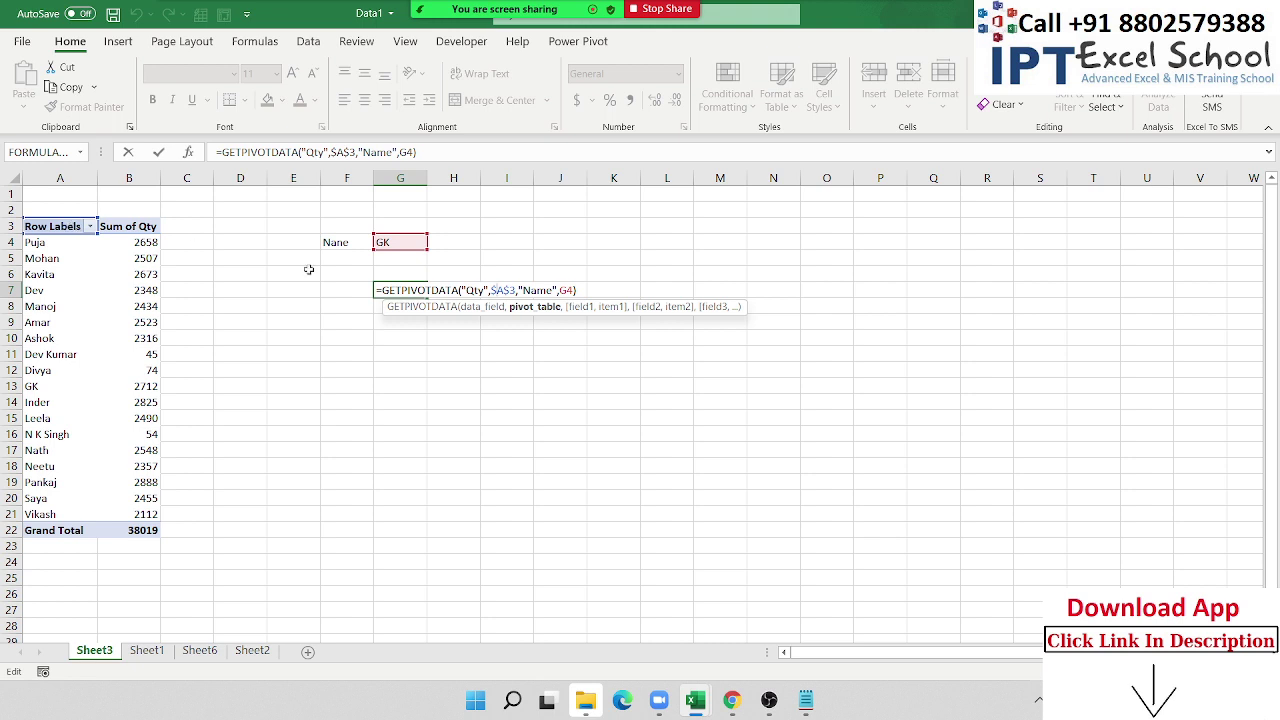
click(541, 289)
click(566, 290)
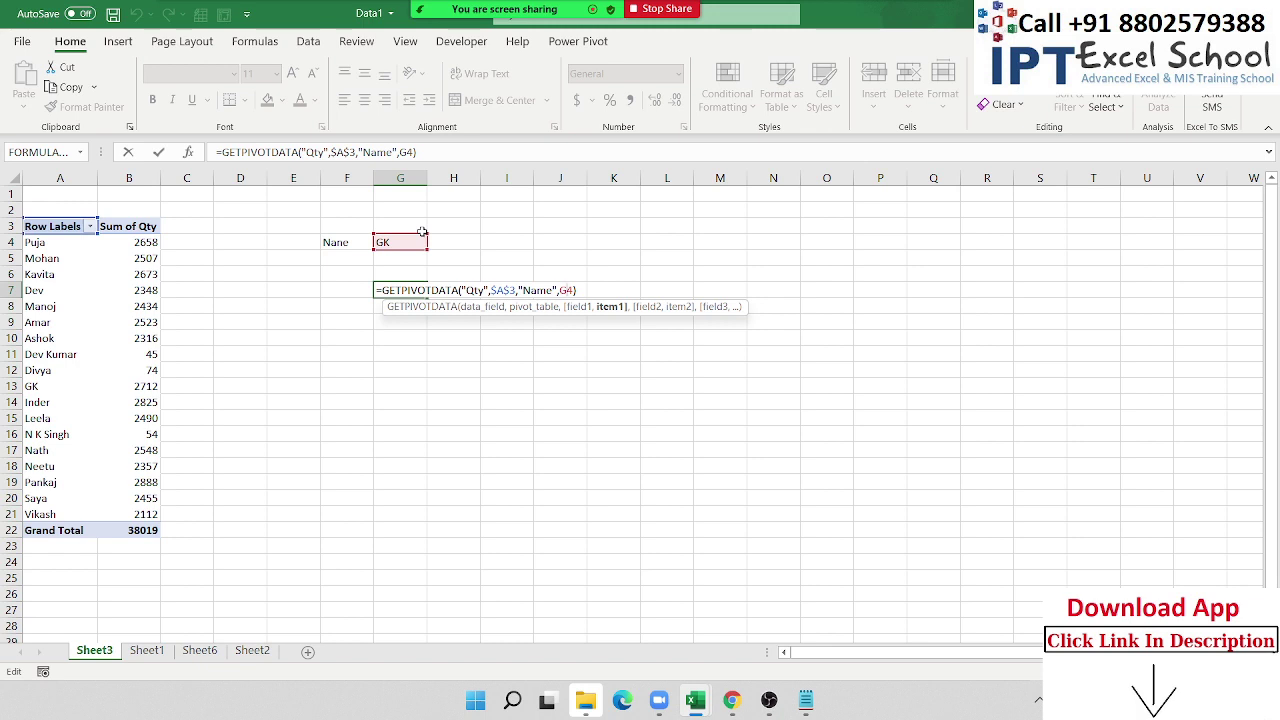
key(Return)
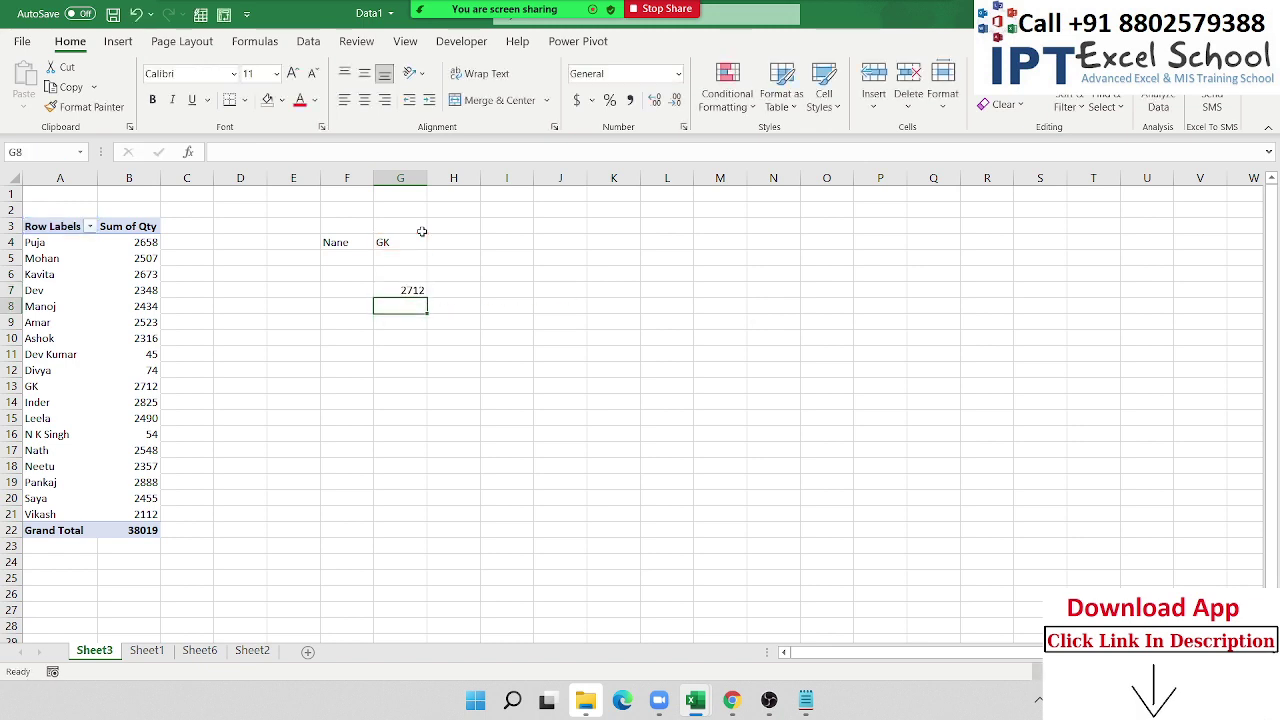
key(Up)
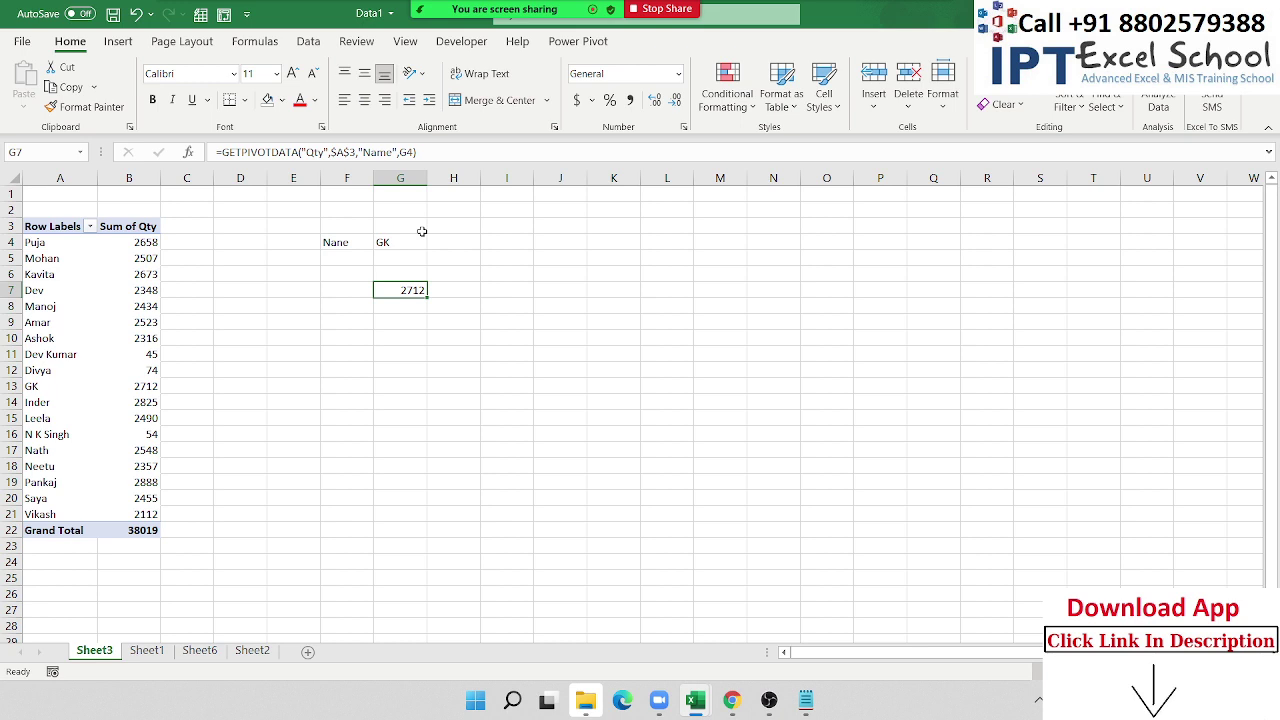
click(400, 318)
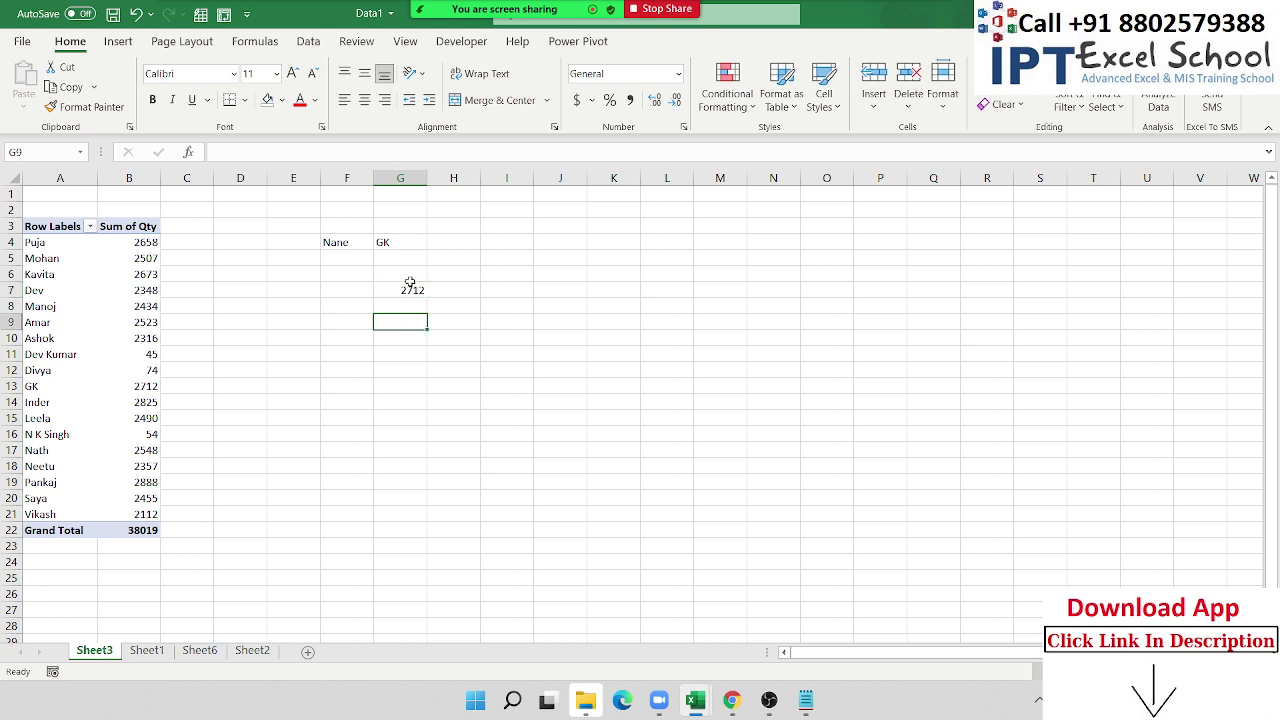
key(Up)
key(Up)
key(Up)
click(408, 318)
Switch to the Book1 workbook and look up HYPERLINK among the Lookup & Reference functions.
key(alt+Tab)
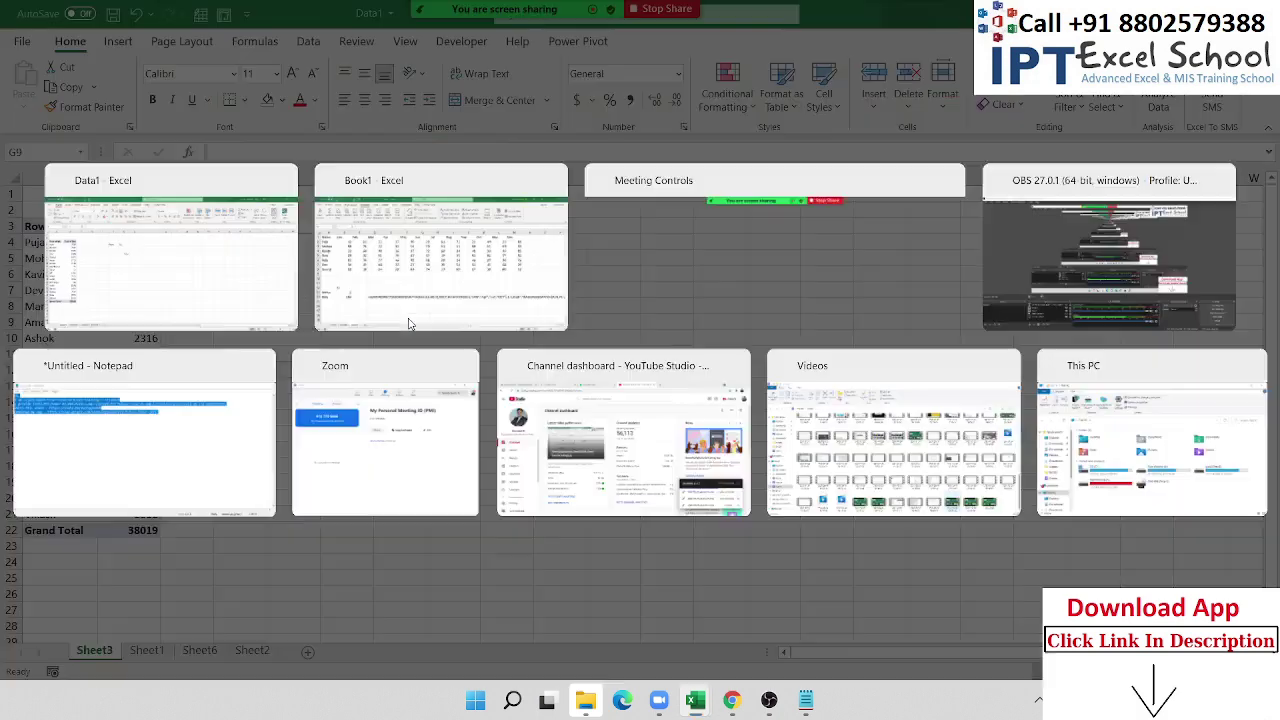
scroll(440, 480, down, 2)
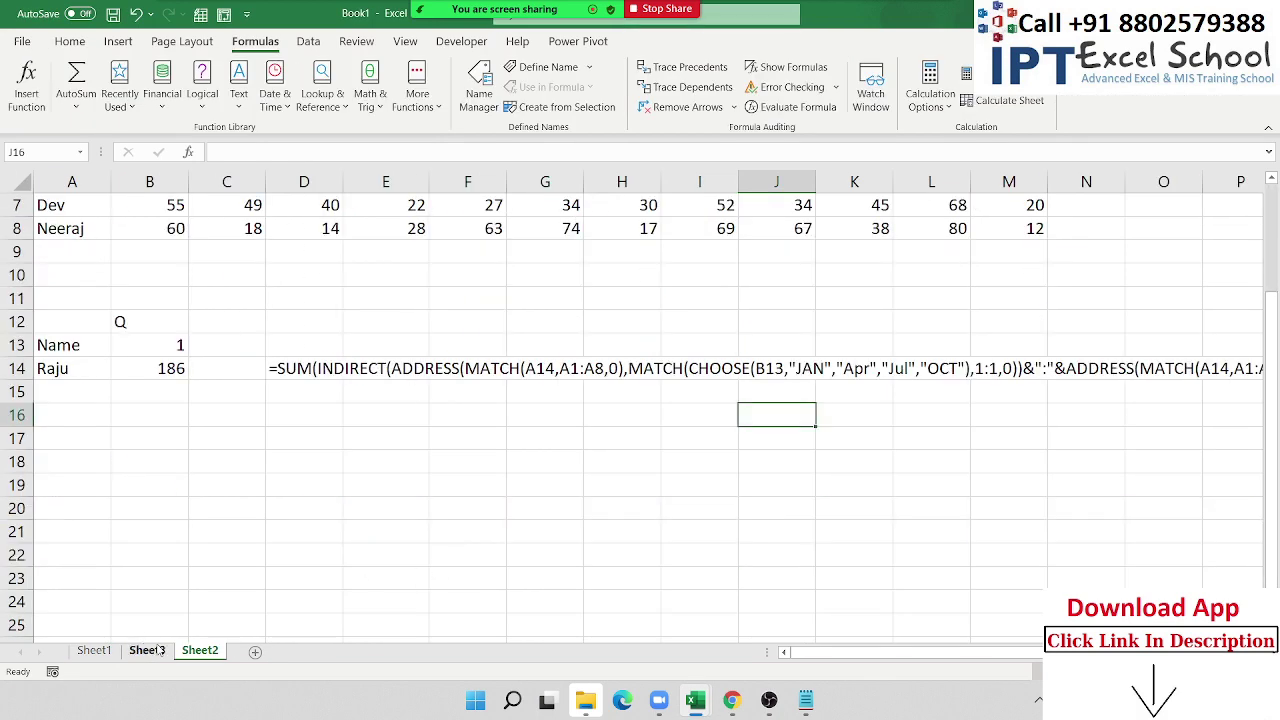
click(276, 481)
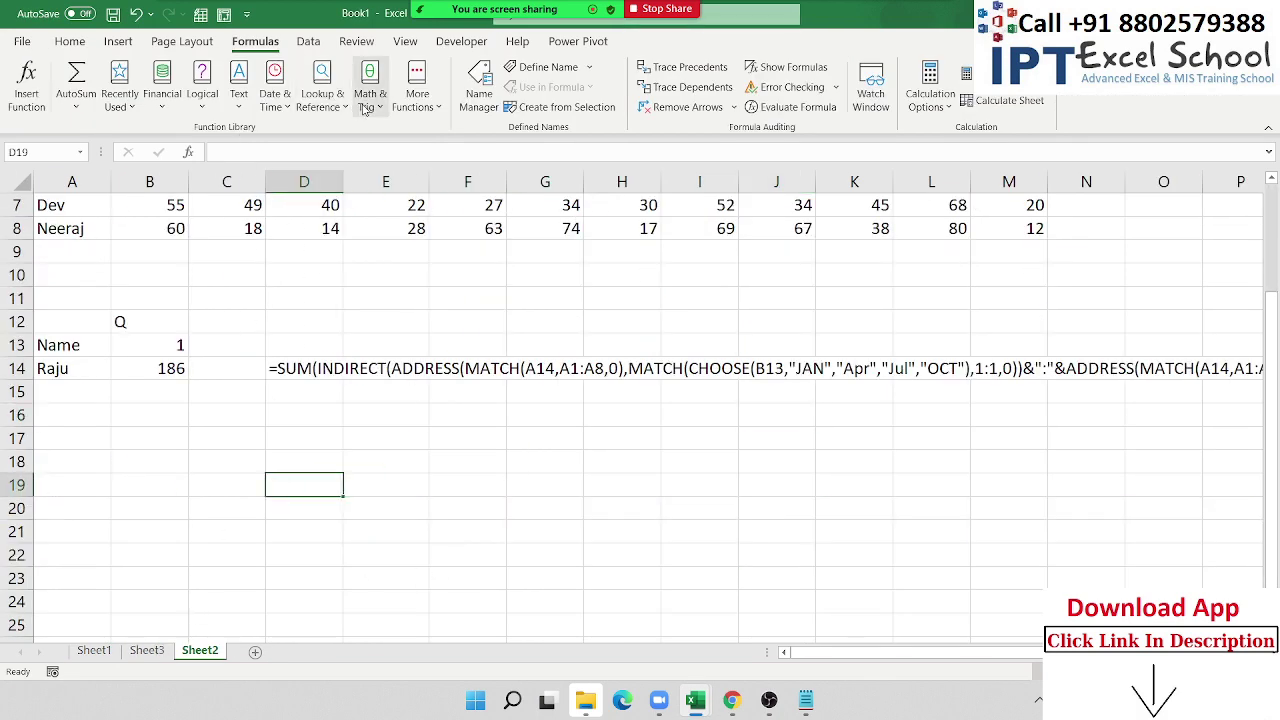
click(325, 100)
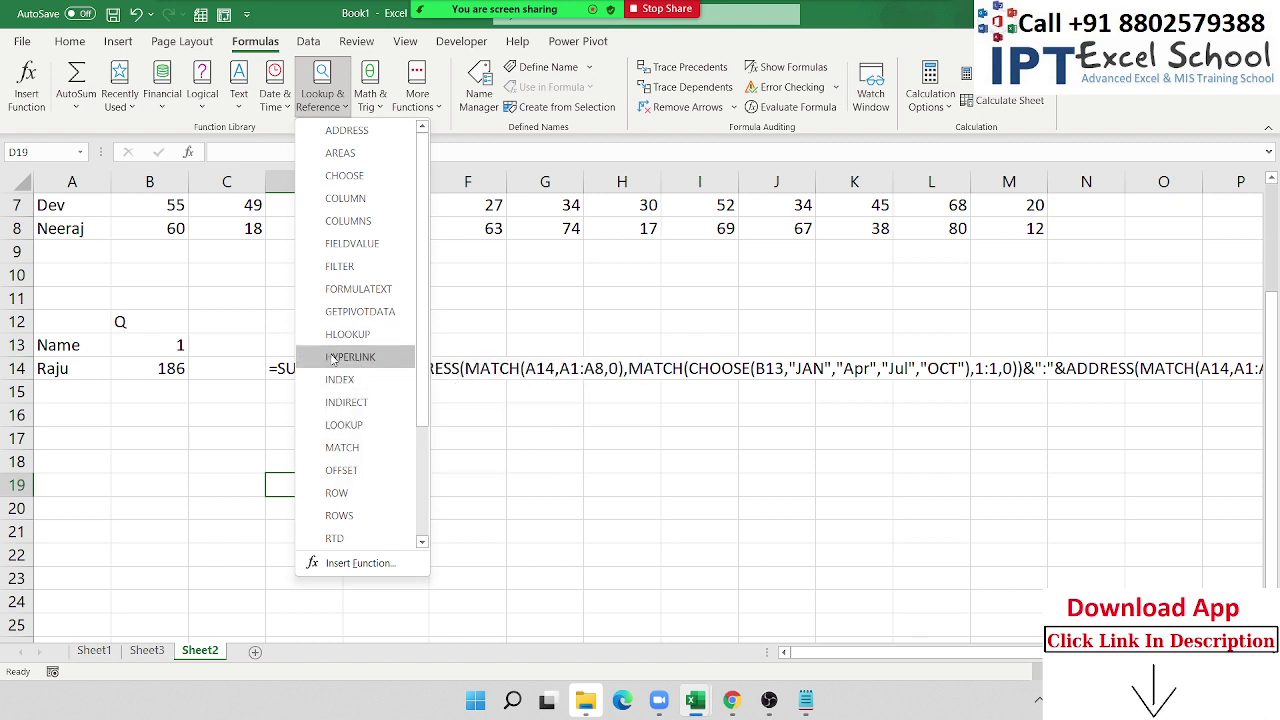
click(600, 452)
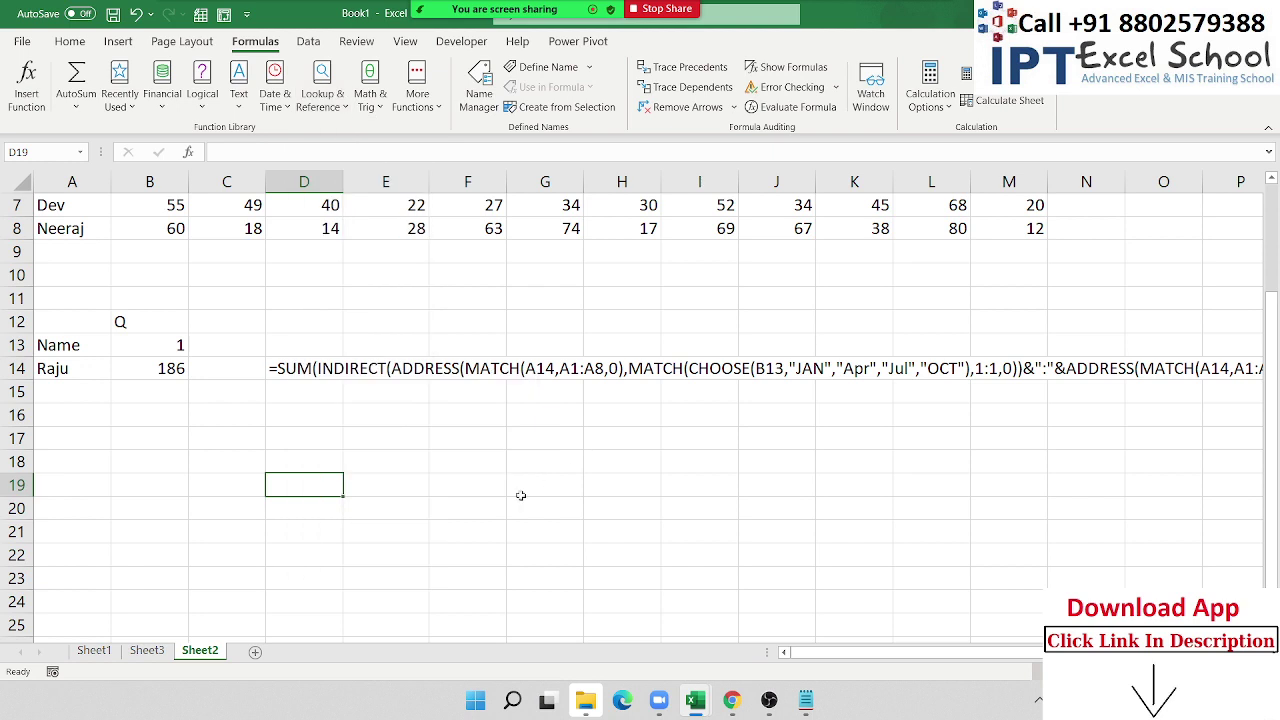
drag(520, 494, 540, 510)
click(374, 487)
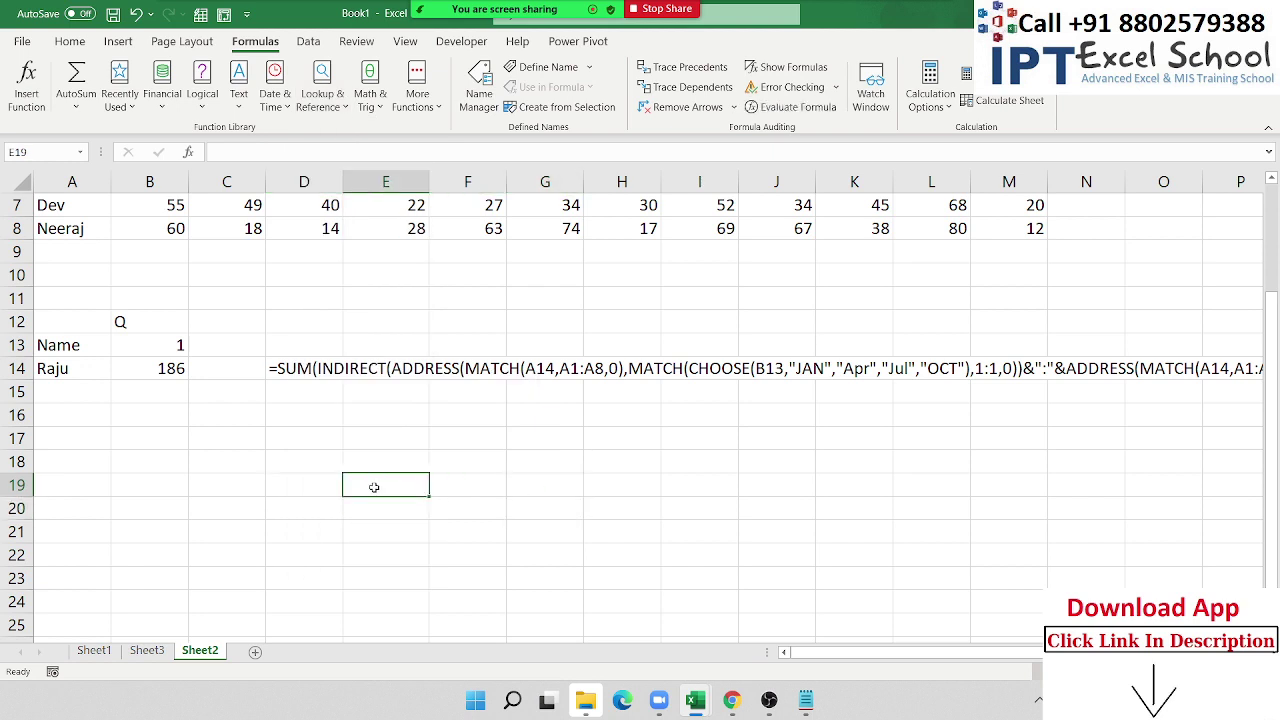
text(www.)
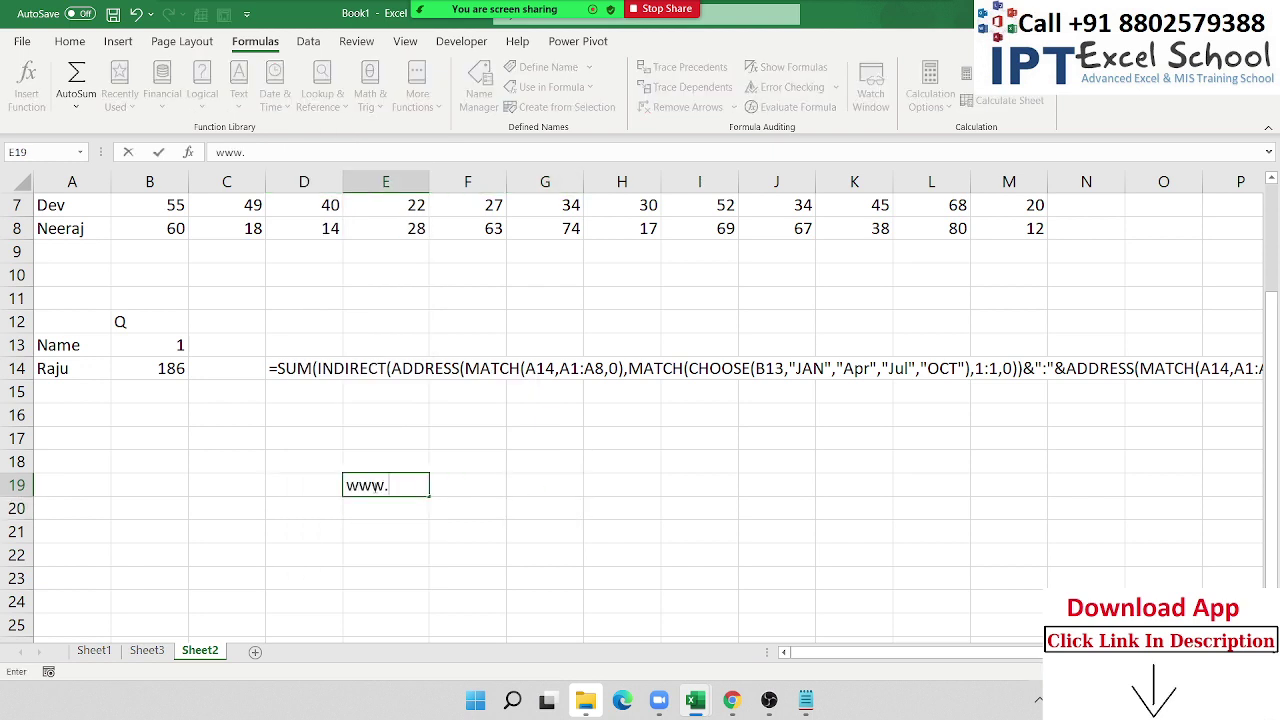
text(google.com)
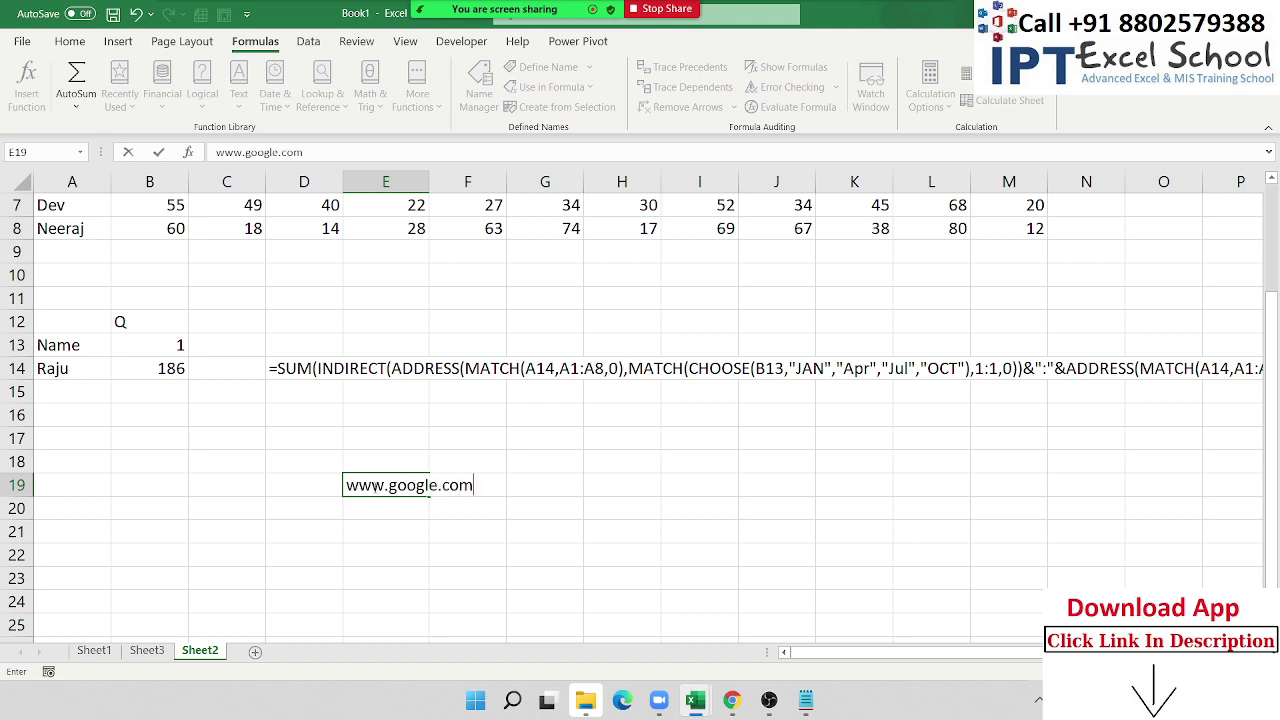
key(Return)
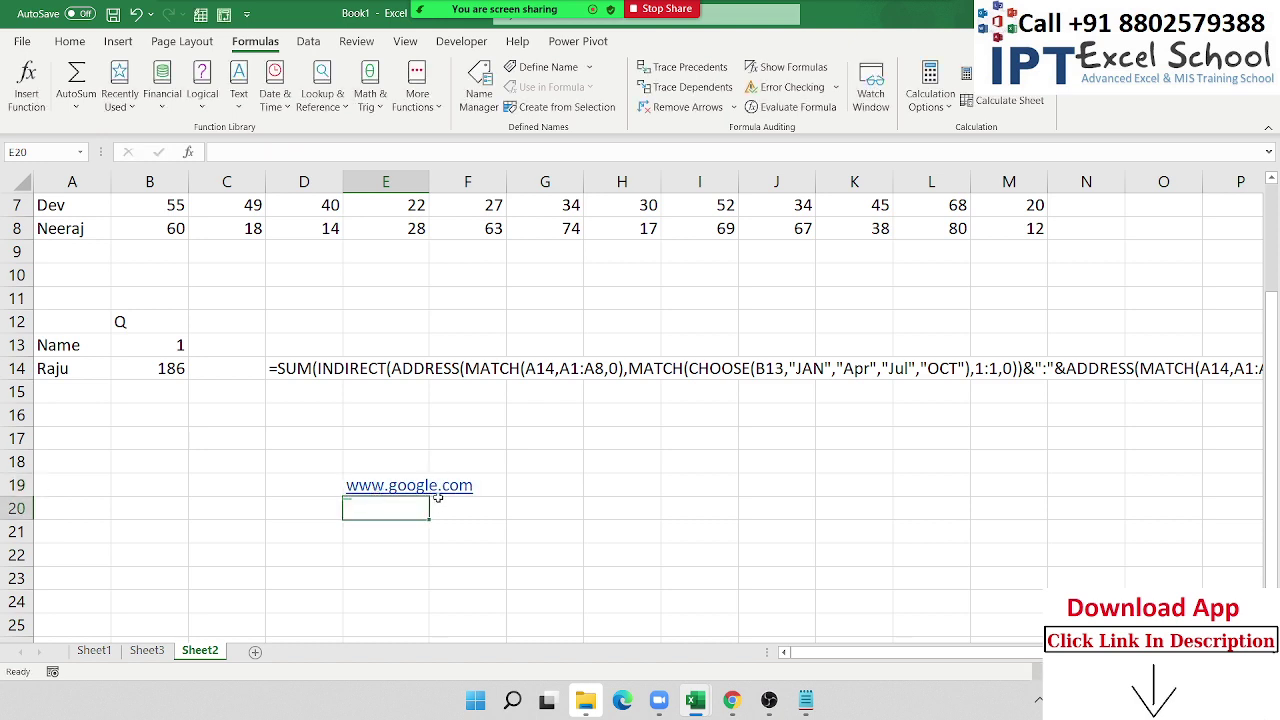
Undo the automatic hyperlink on the address in E19 and autofit column E to its text.
click(521, 513)
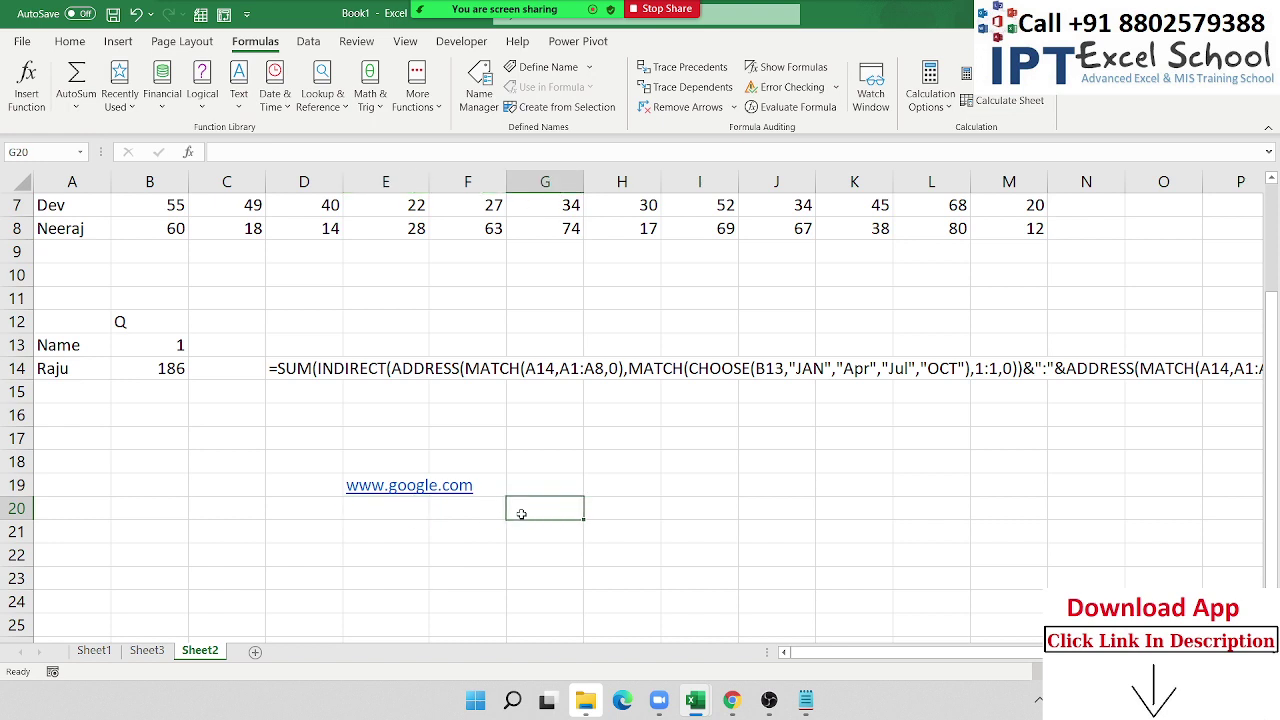
click(408, 494)
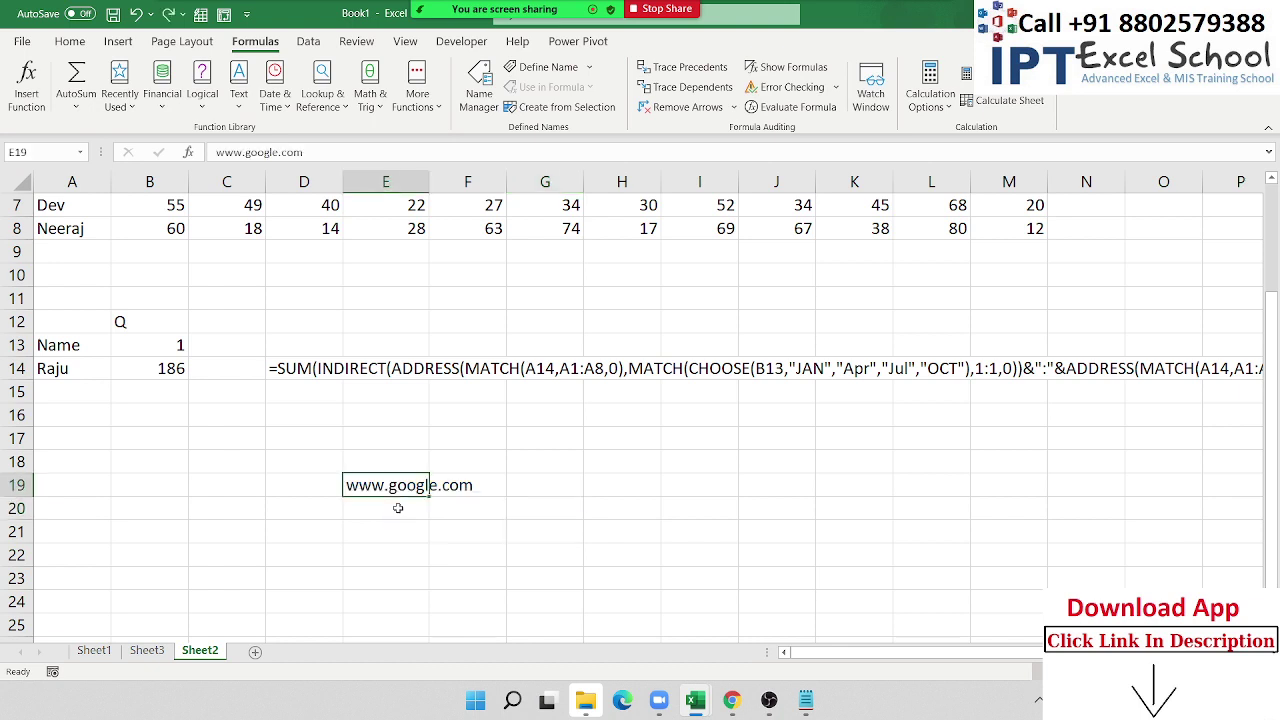
click(525, 487)
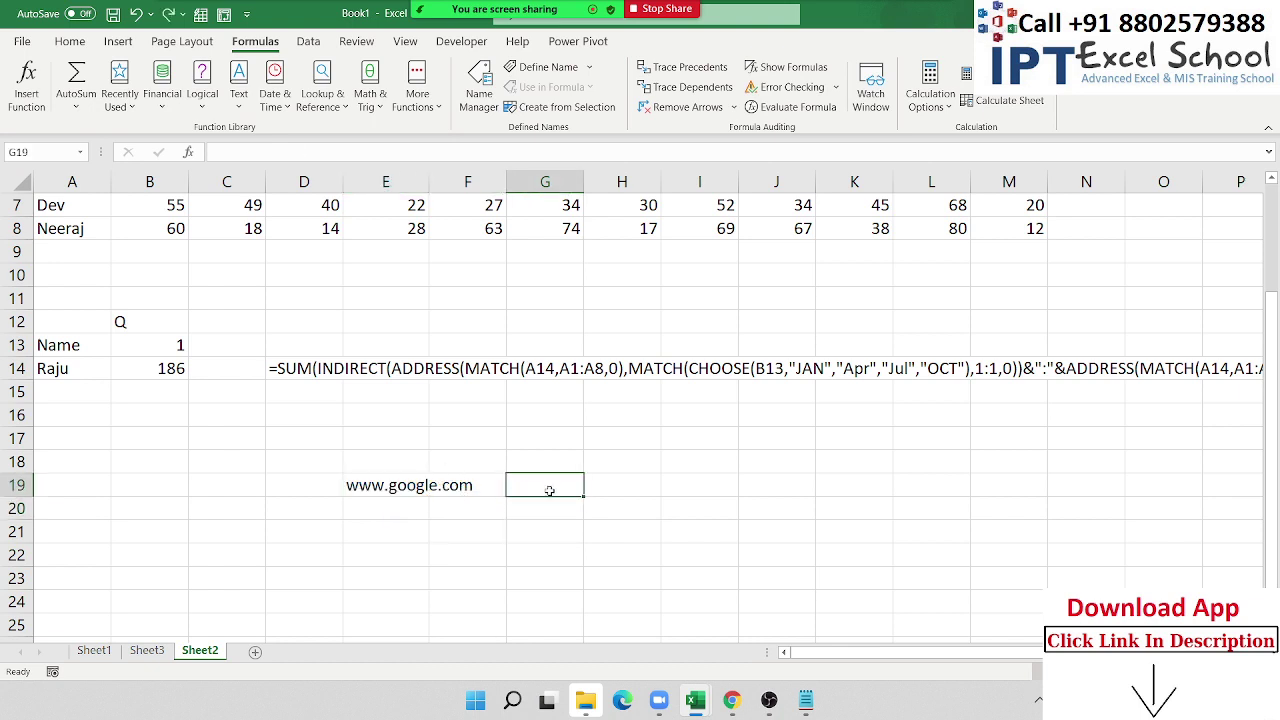
double_click(430, 181)
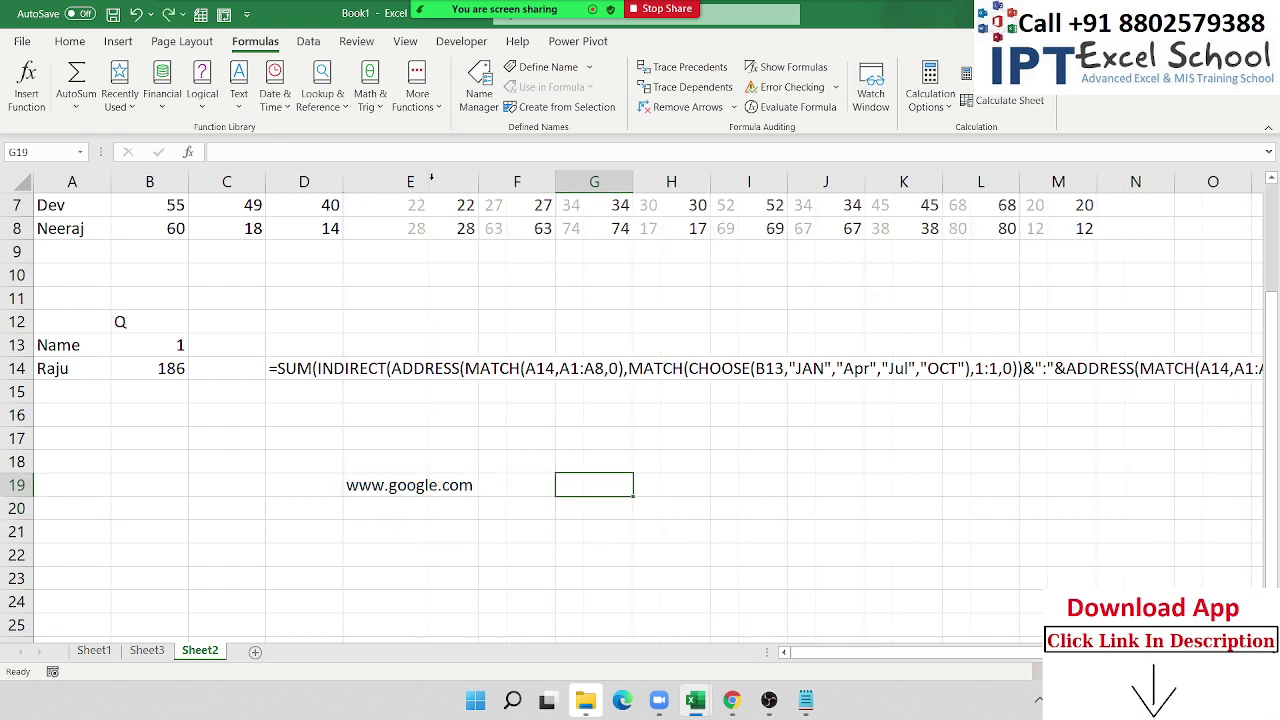
Enter the text Finace in F19, beside the web address, and select cell E21.
click(528, 481)
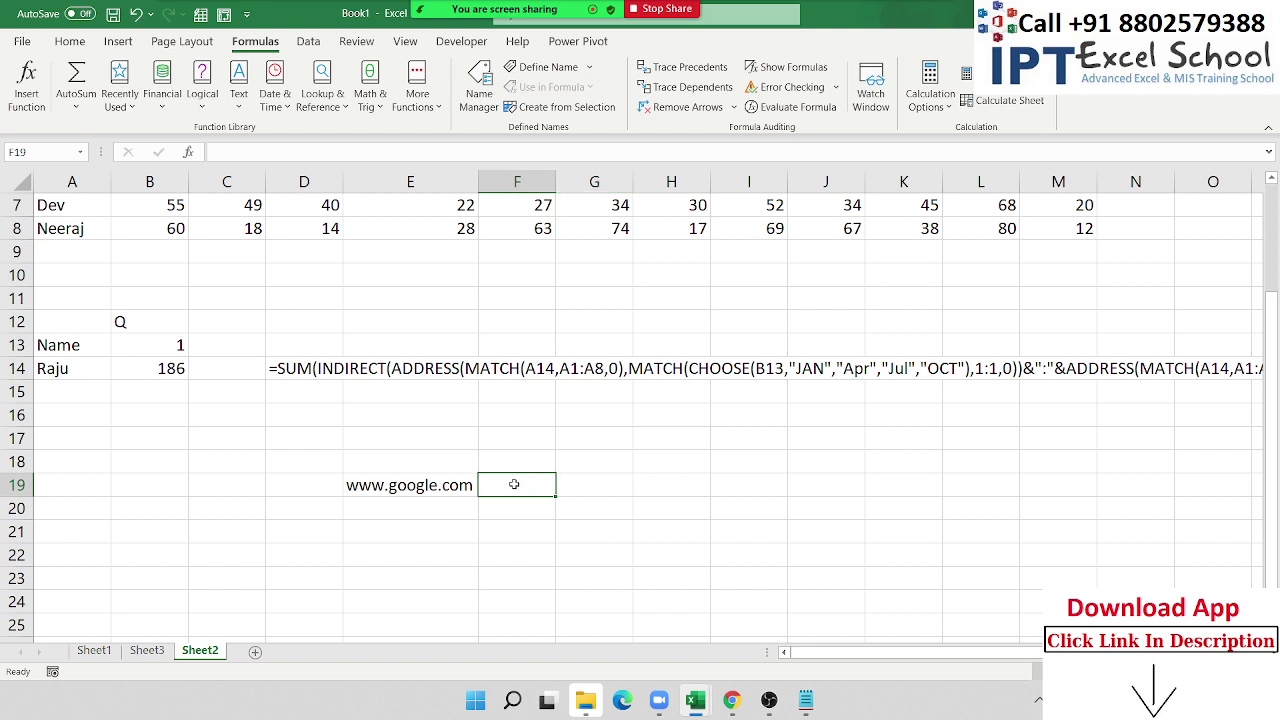
text(Finace)
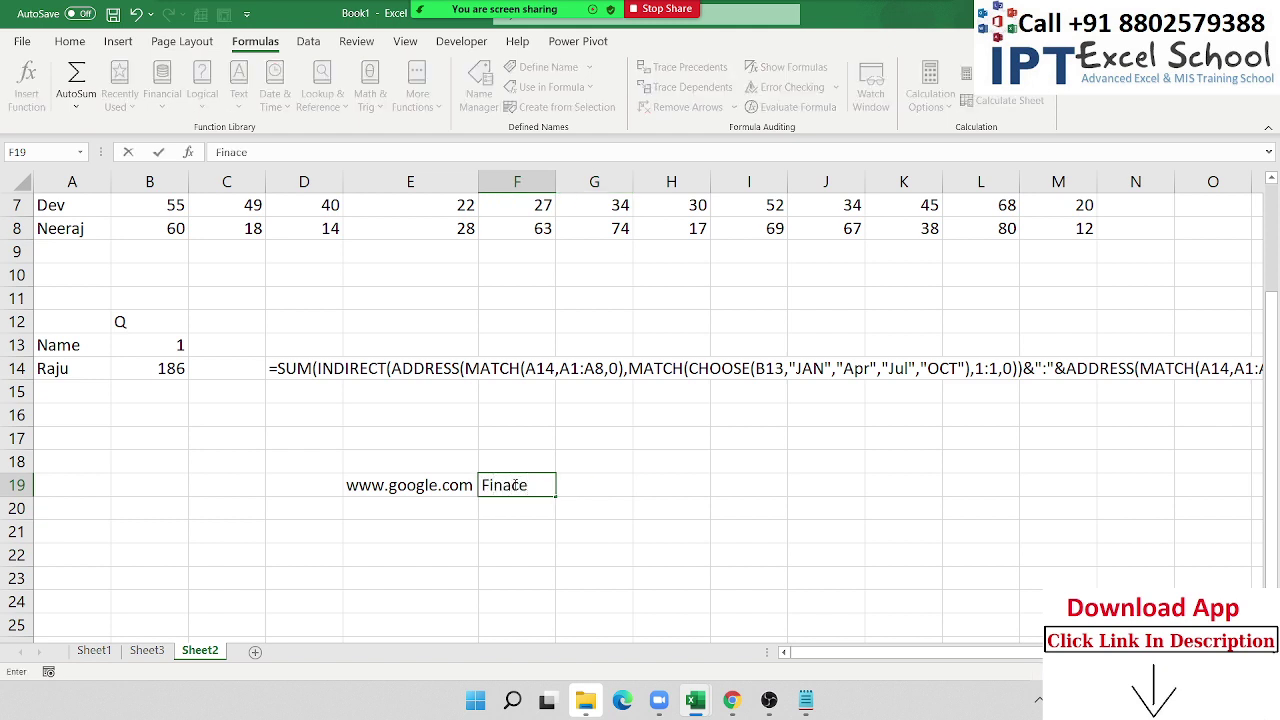
key(Return)
key(Down)
key(Left)
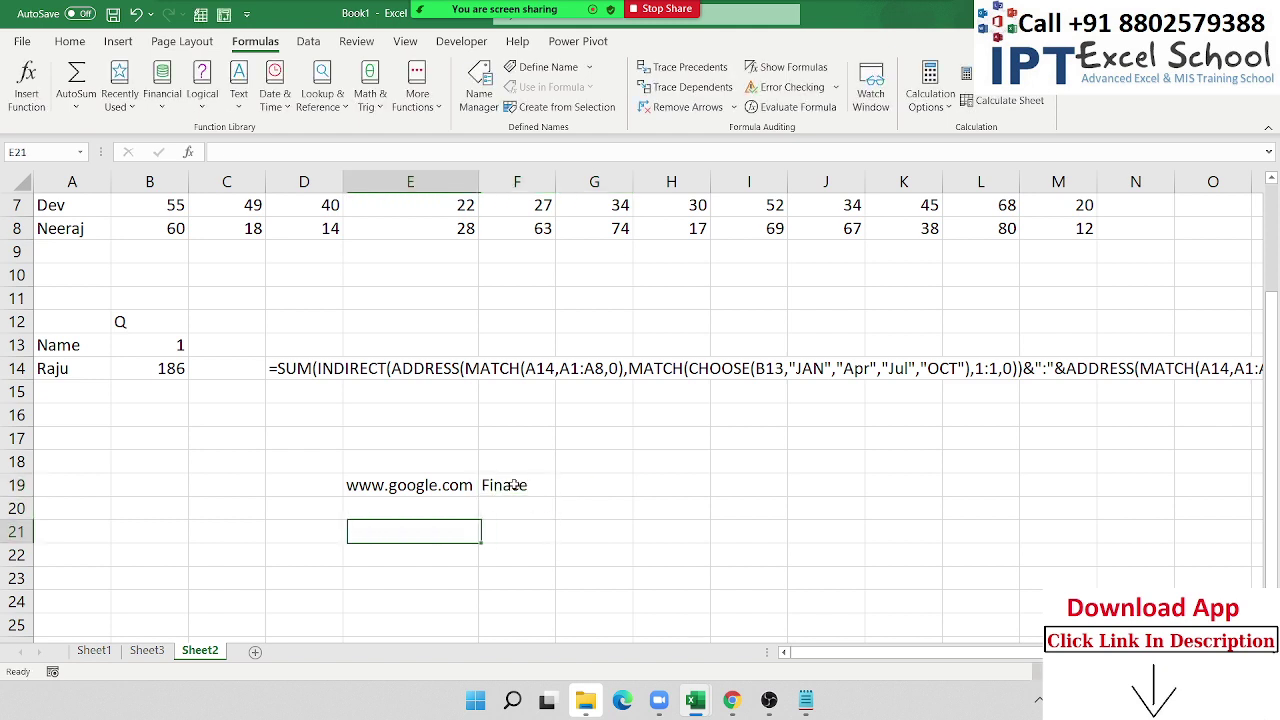
Enter the formula =E19&"/" in E21 to append a slash to the web address.
text(=)
key(Up)
key(Up)
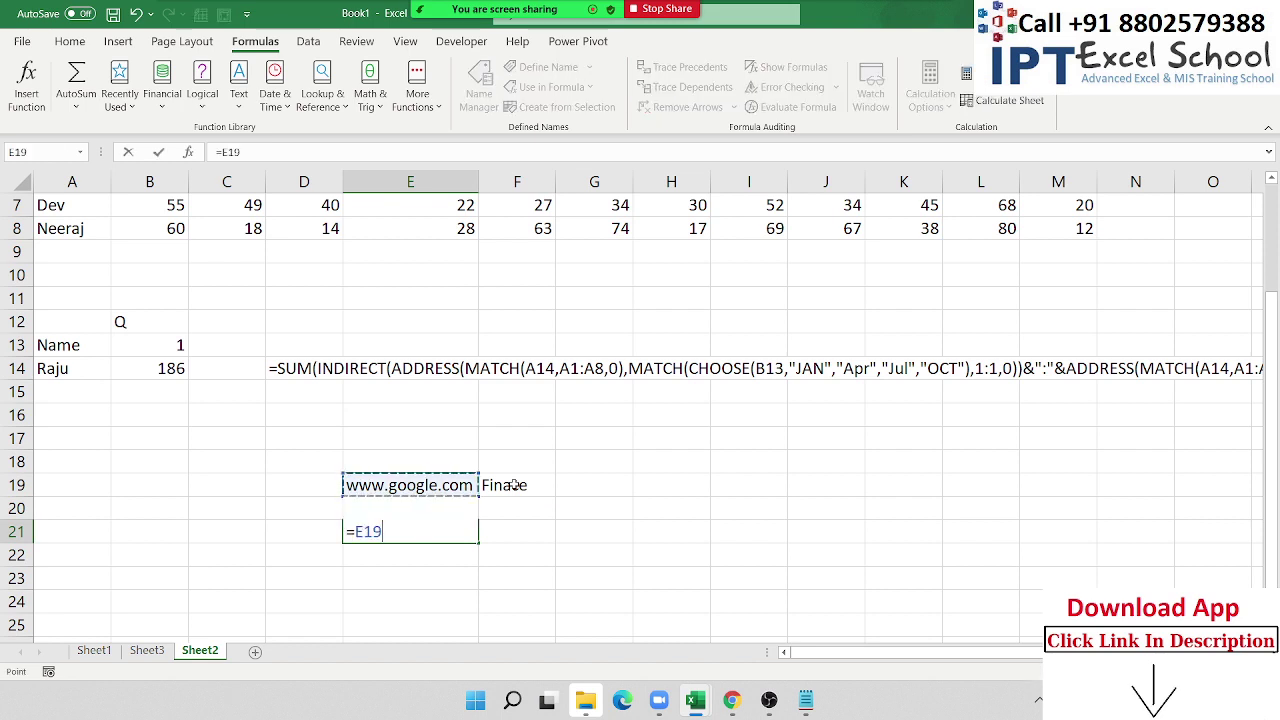
text(&)
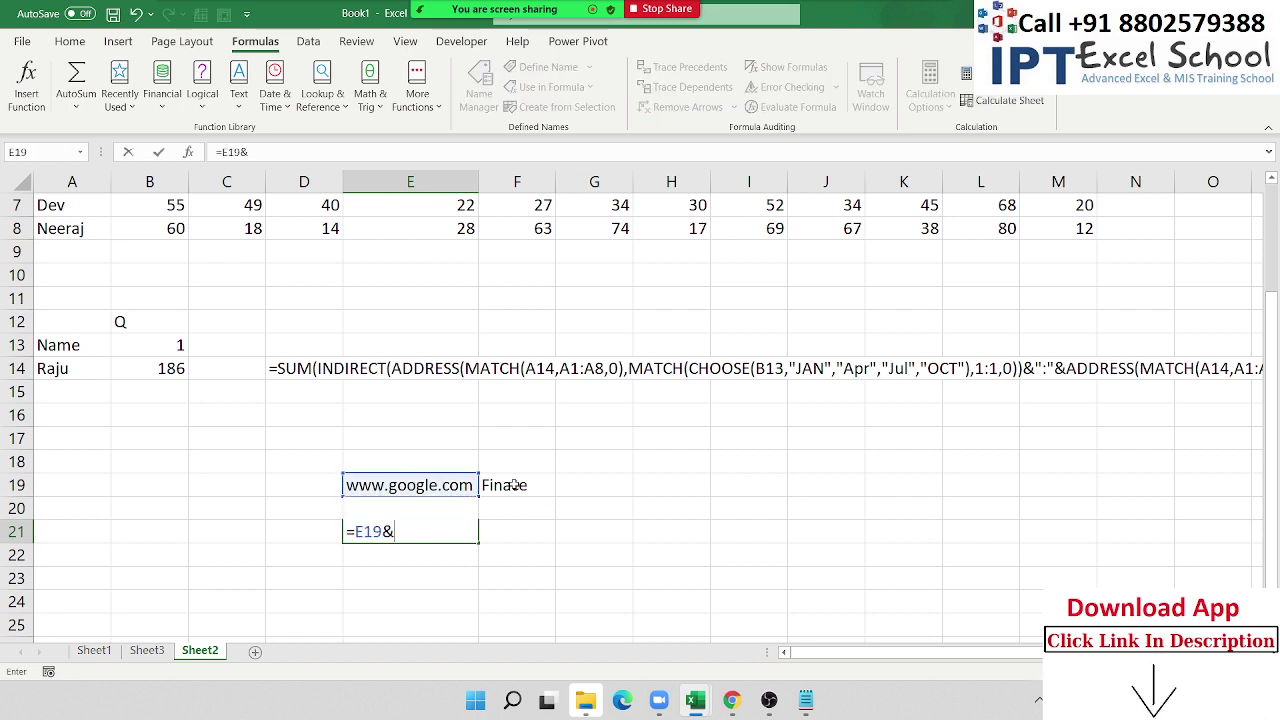
text(".)
text(/")
key(Up)
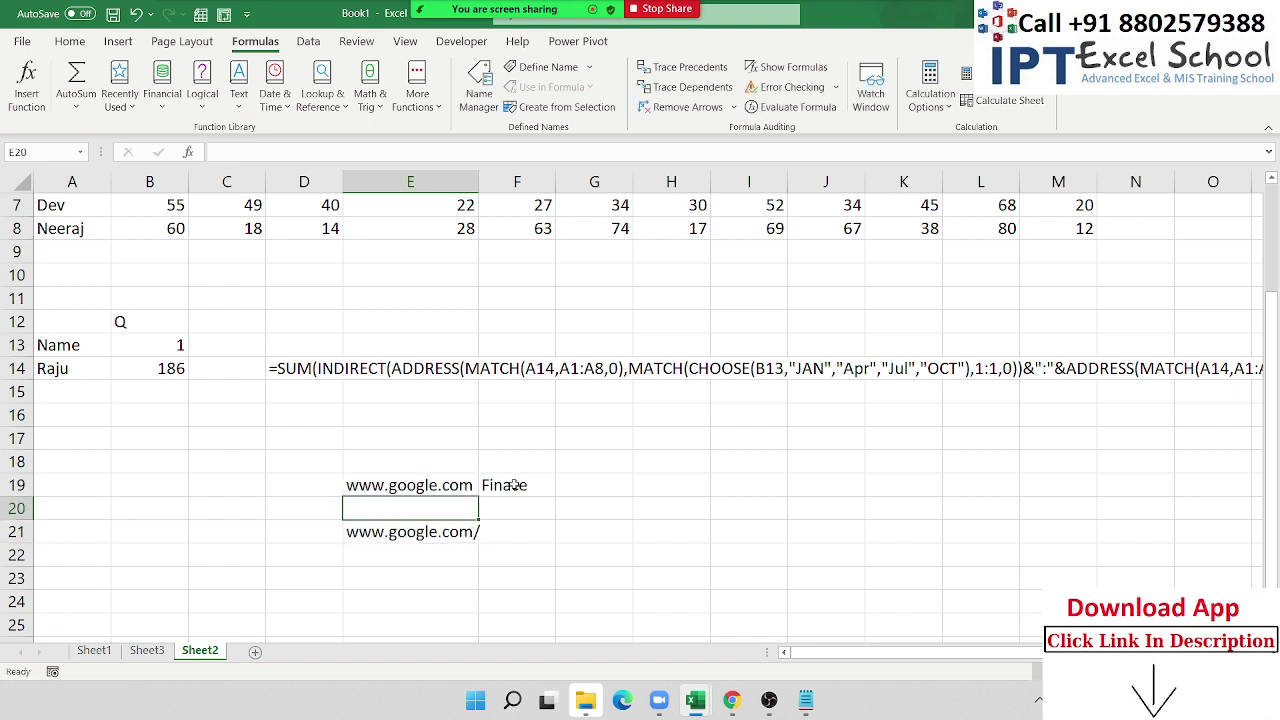
Extend the E21 formula to =E19&"/"&F19 so the text in F19 follows the slash.
key(Down)
key(F2)
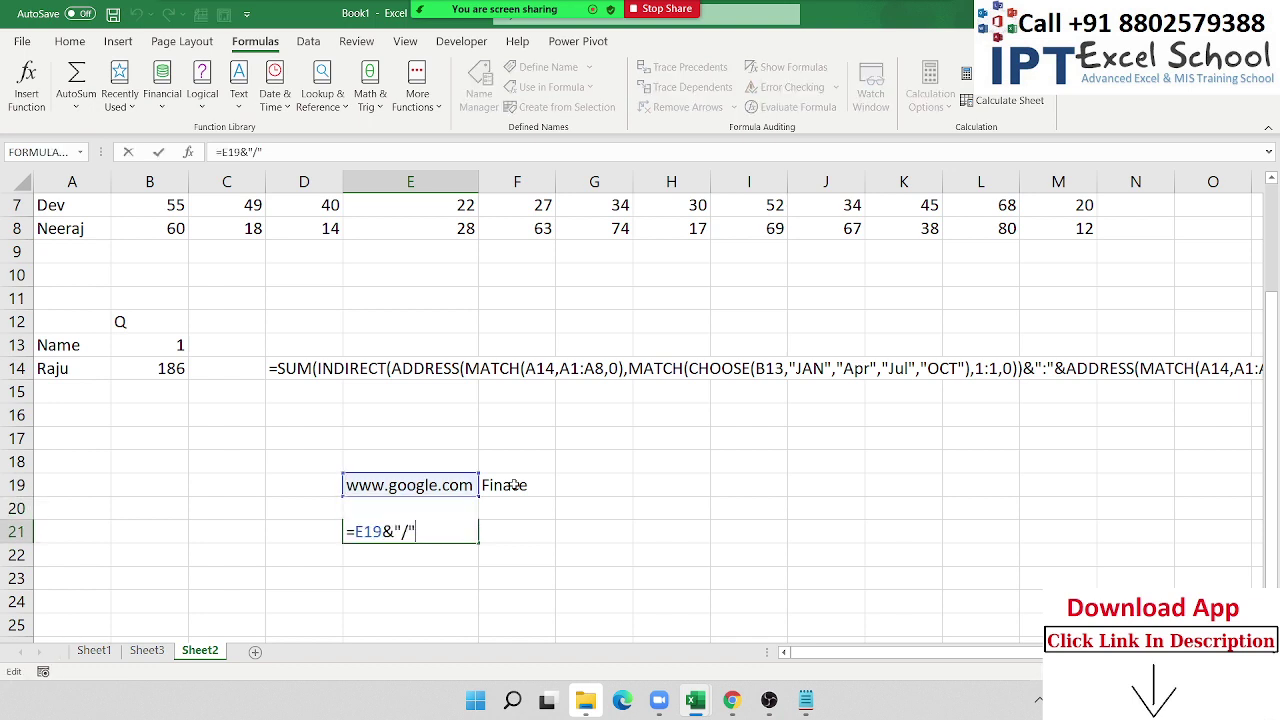
text(&)
click(513, 485)
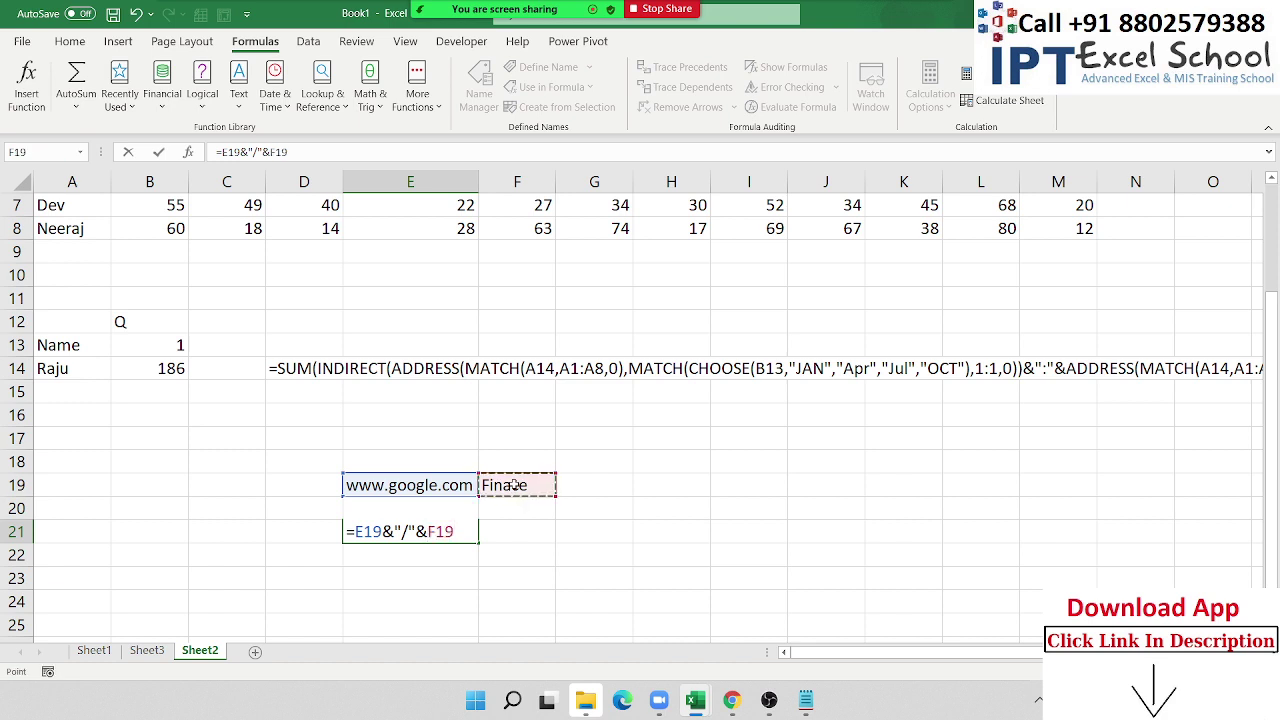
key(Return)
key(Up)
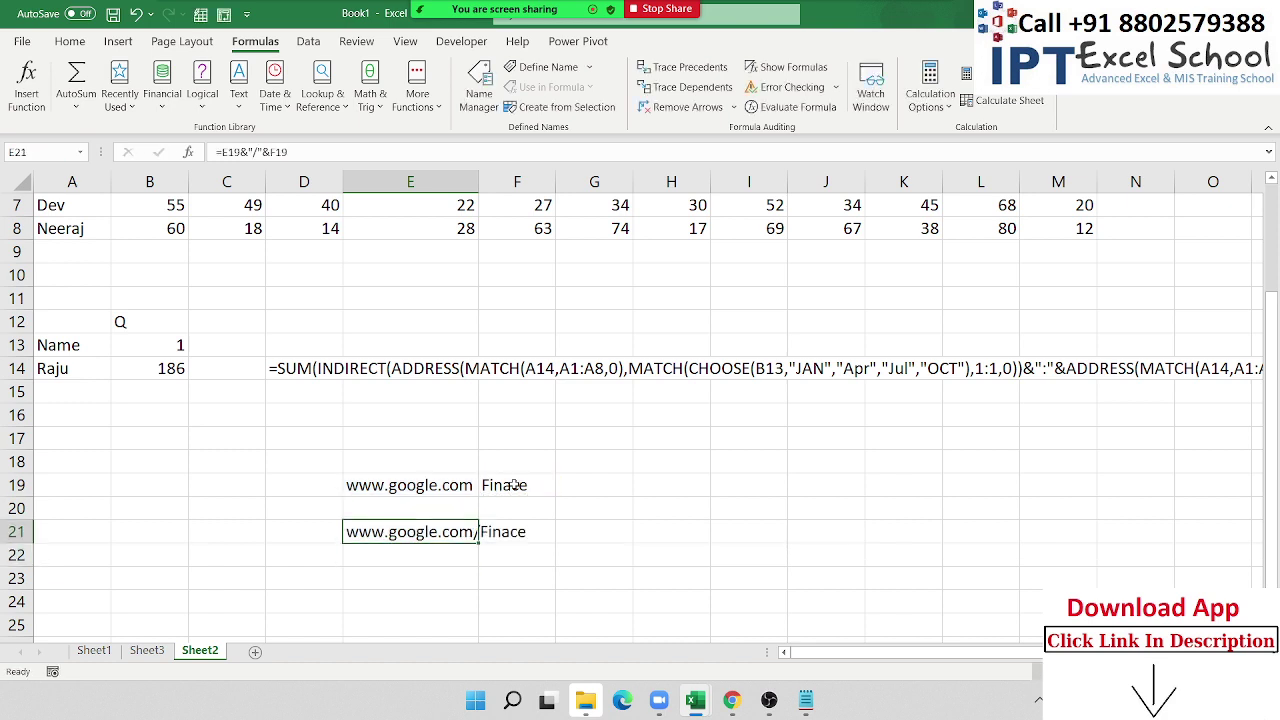
Replace the text in F19 with Drive.
key(Down)
key(Up)
key(Up)
key(Right)
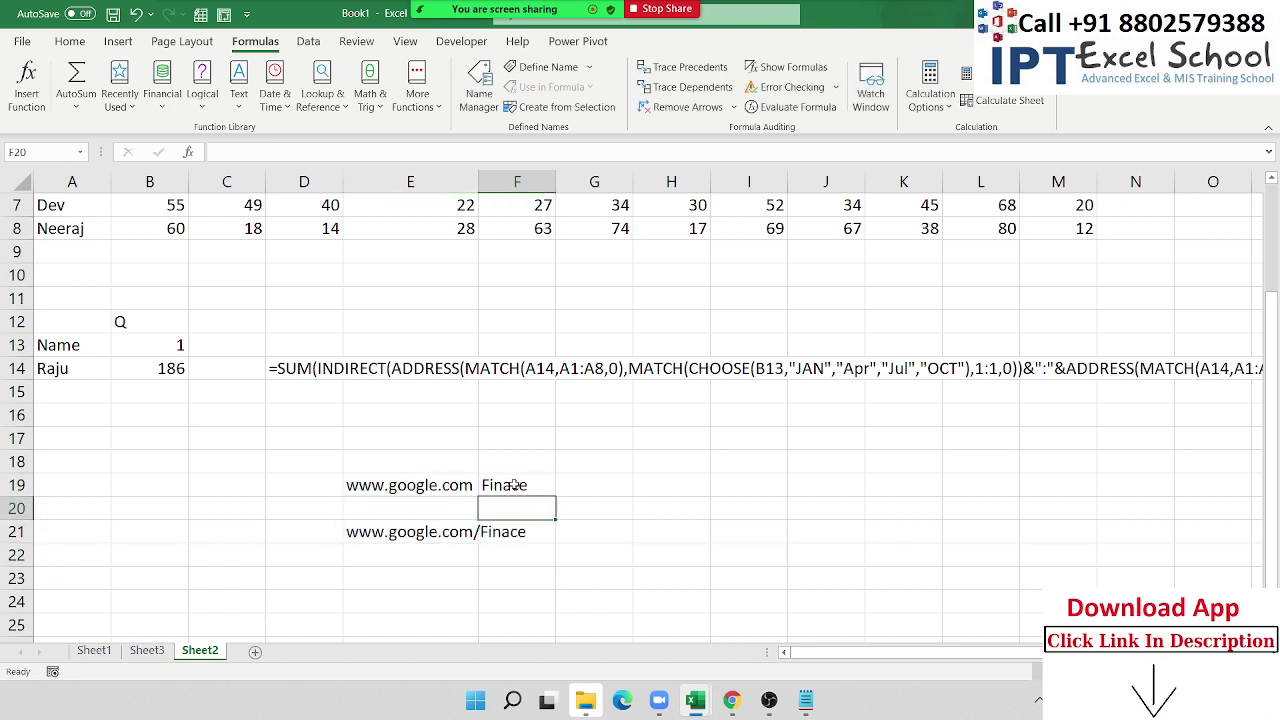
key(Up)
text(Drive)
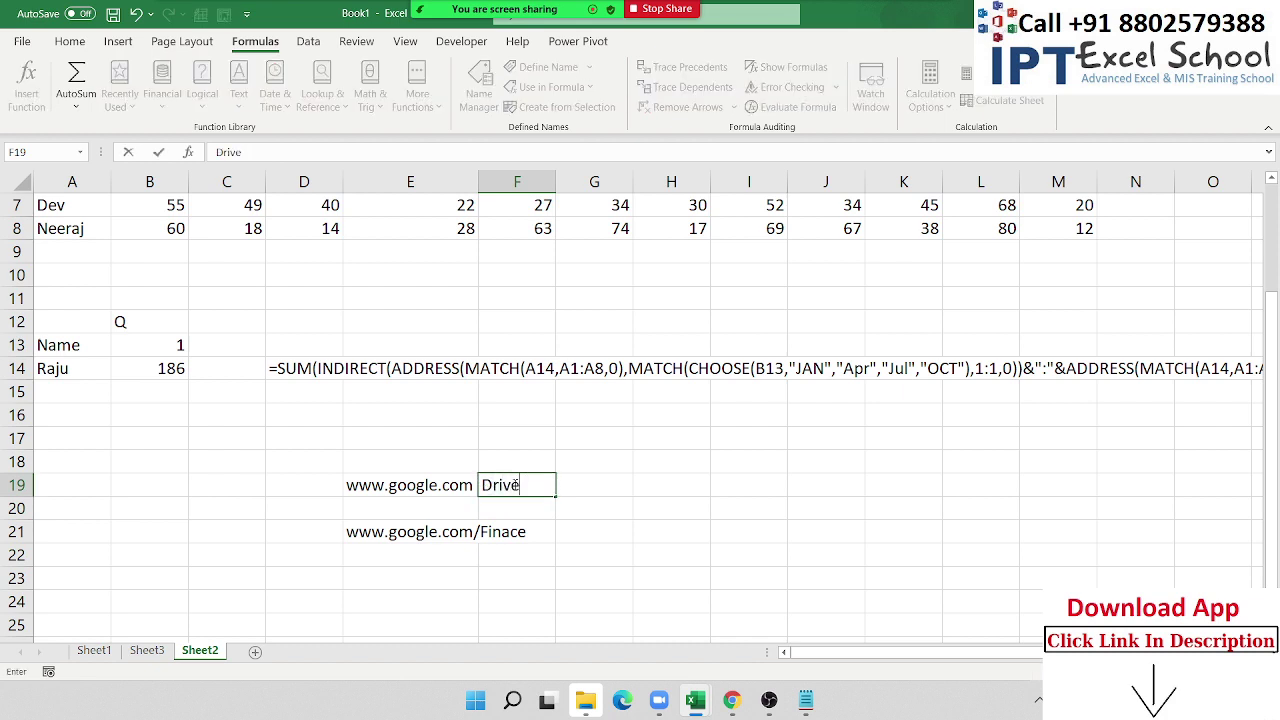
key(Return)
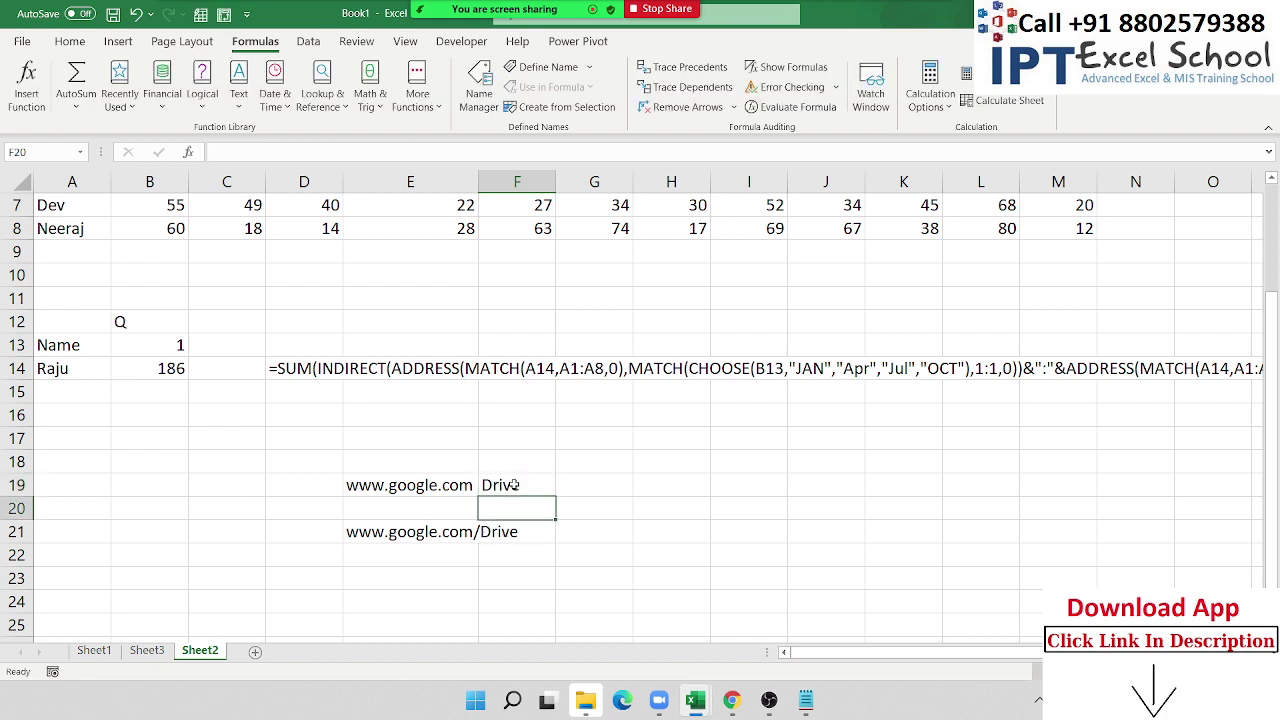
Create a link in E22 with =HYPERLINK(E21,"click Hare"), using the combined address in E21 as its location.
key(Left)
key(Down)
key(Down)
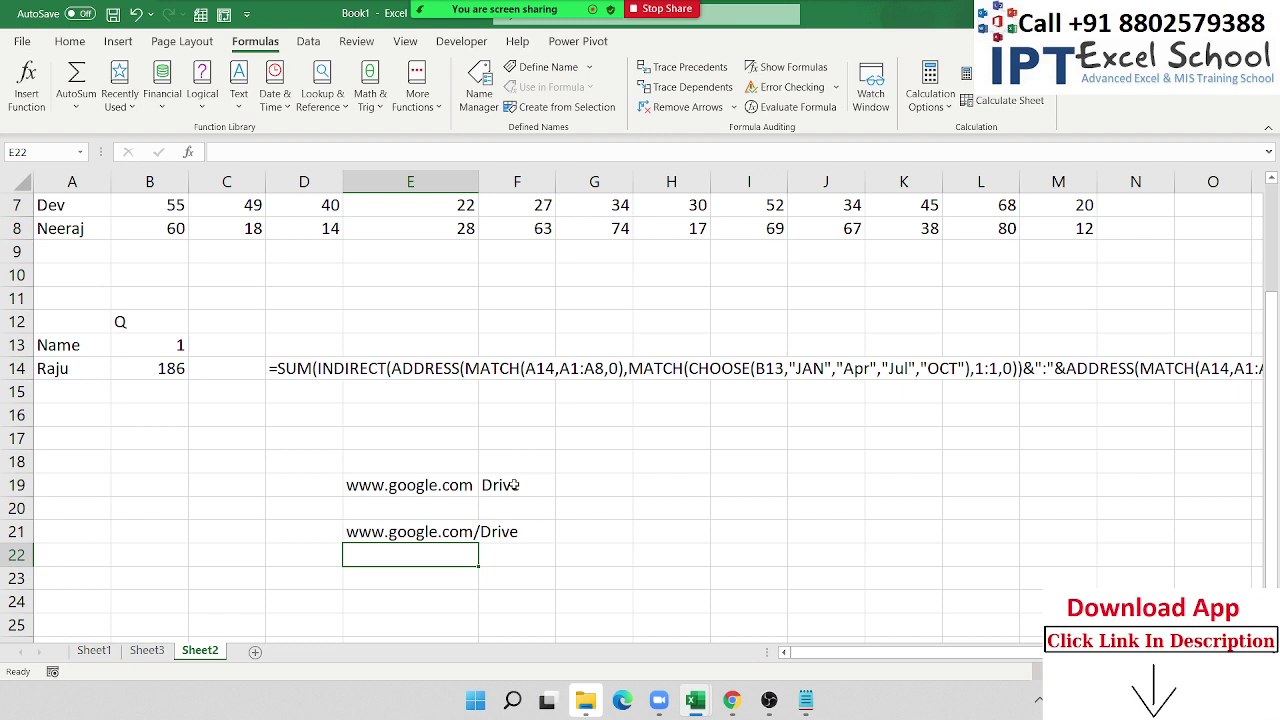
text(=h)
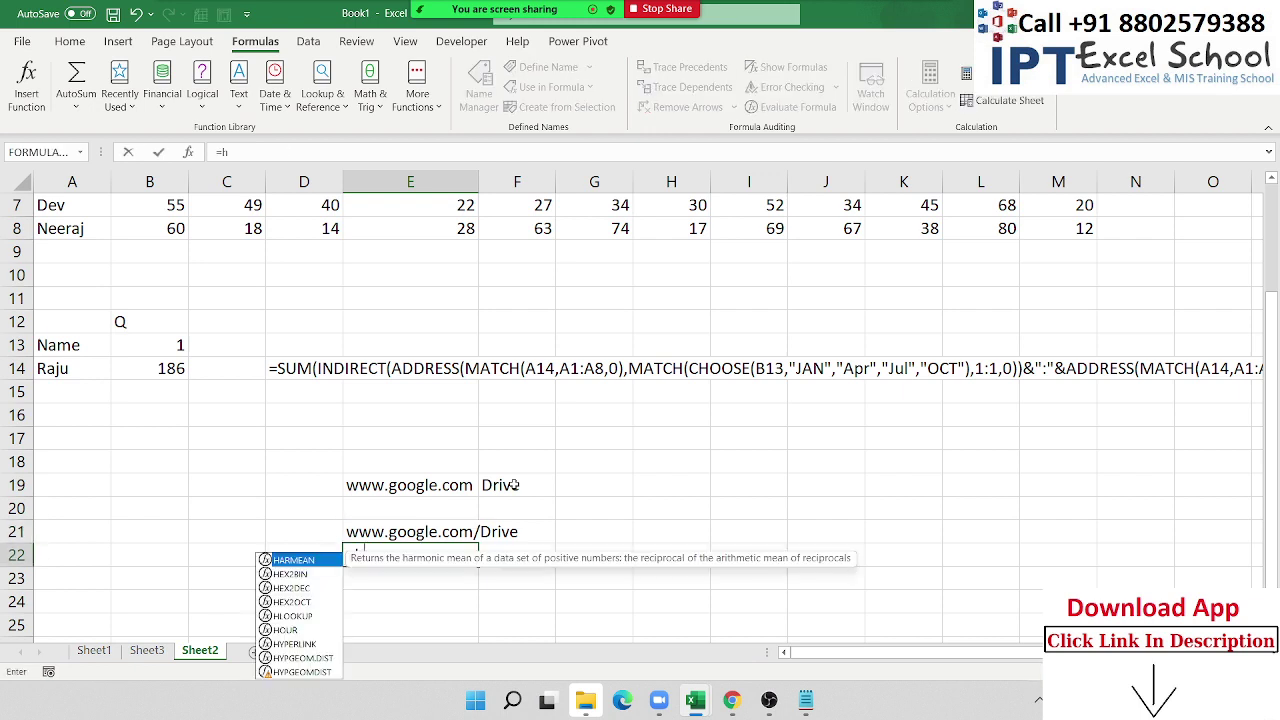
text(y)
key(Tab)
key(Up)
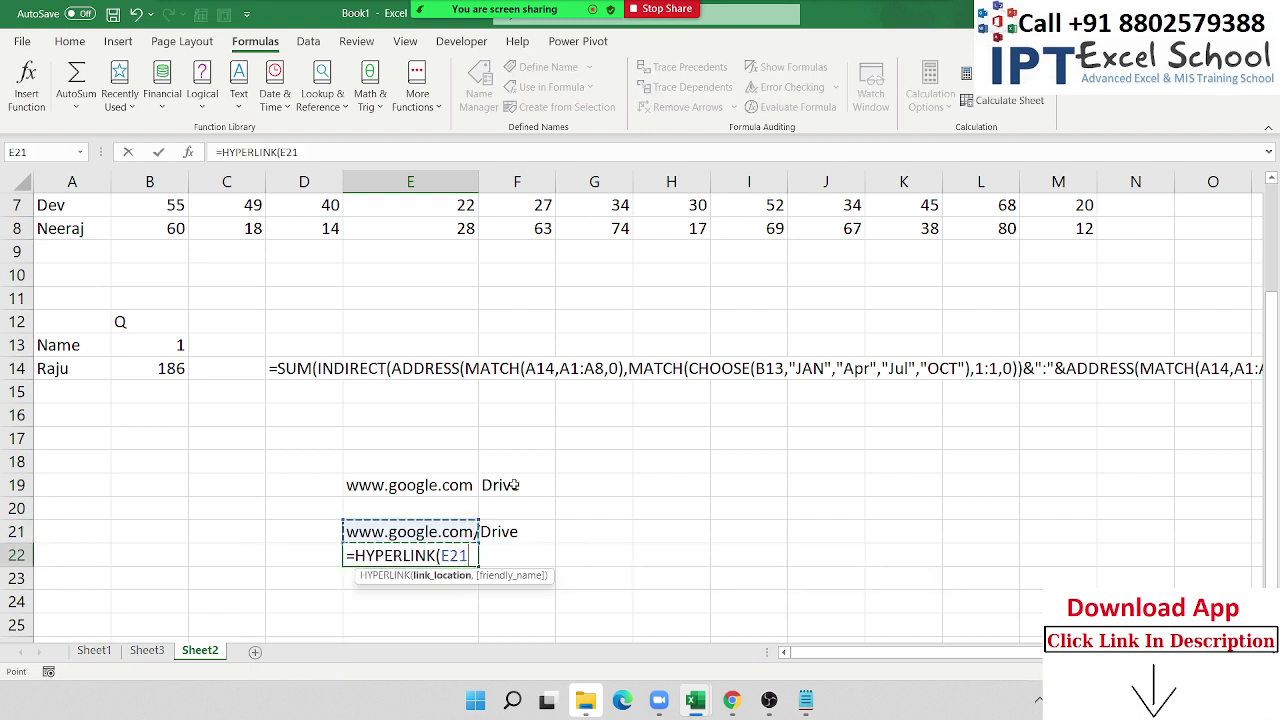
text(,)
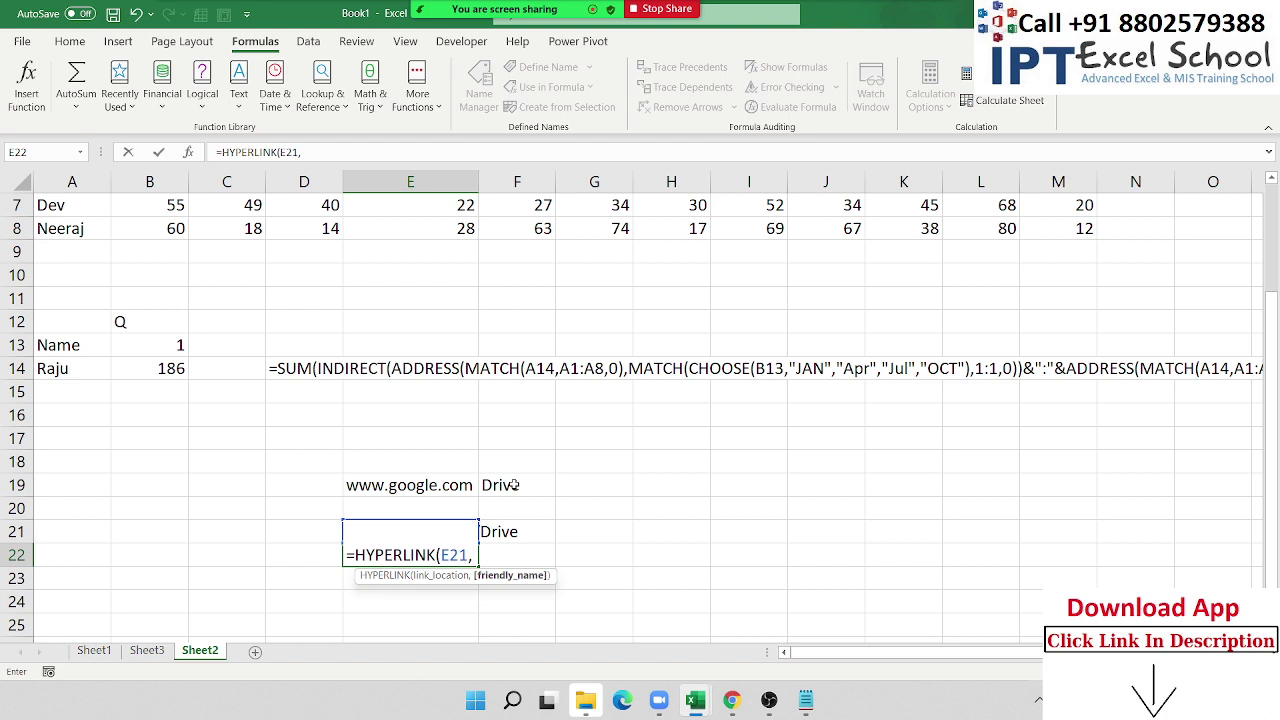
text("click)
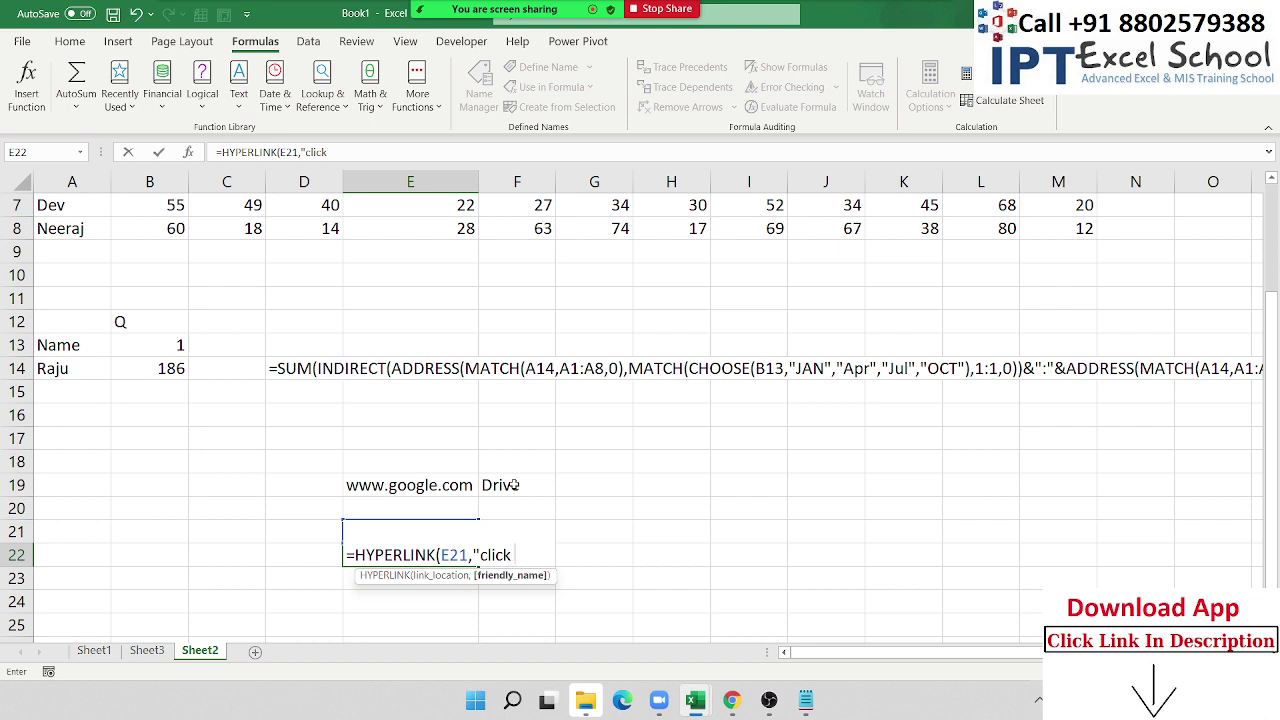
text(Hare")
key(Return)
key(Up)
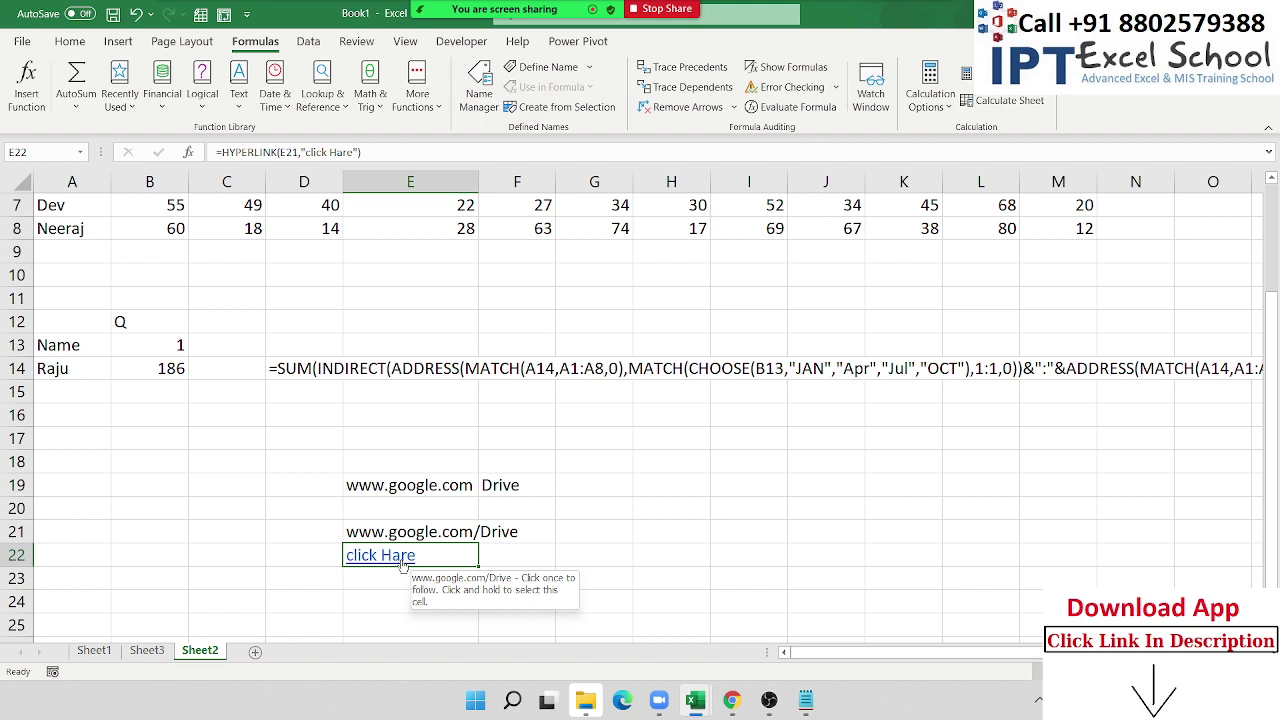
click(261, 464)
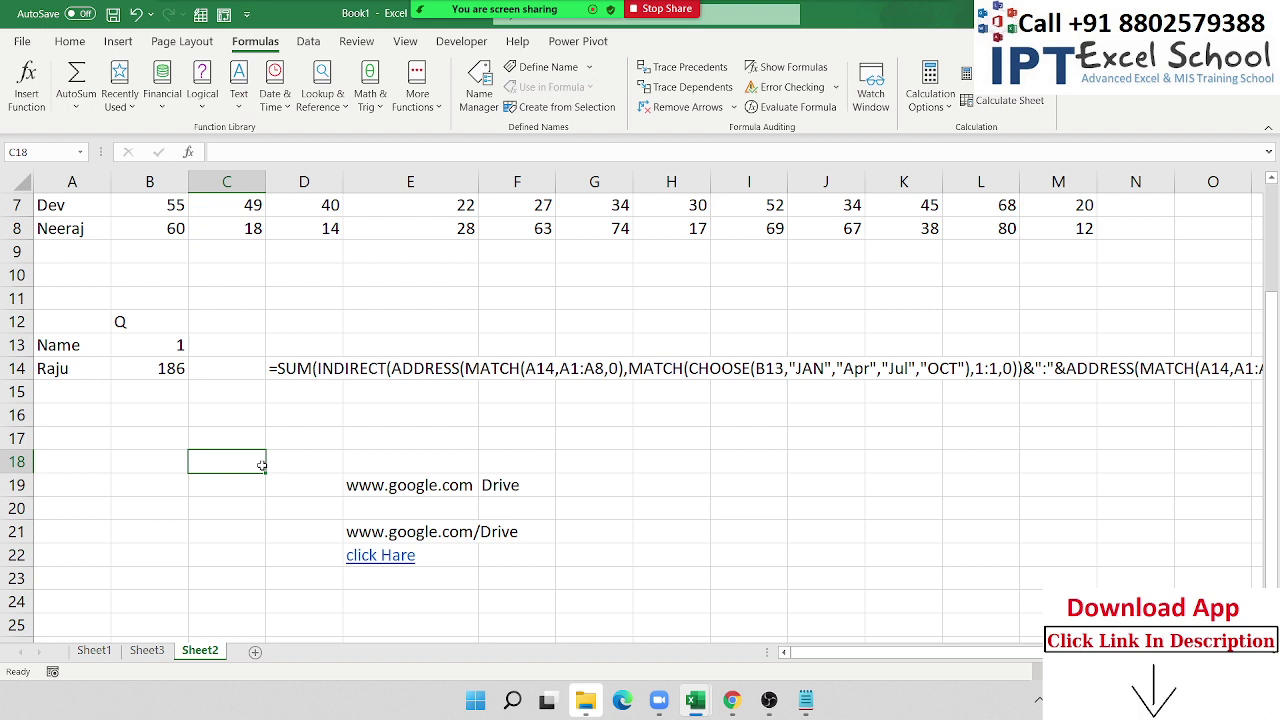
Create a new blank workbook and add Sheet2 and Sheet3 to it.
key(ctrl+n)
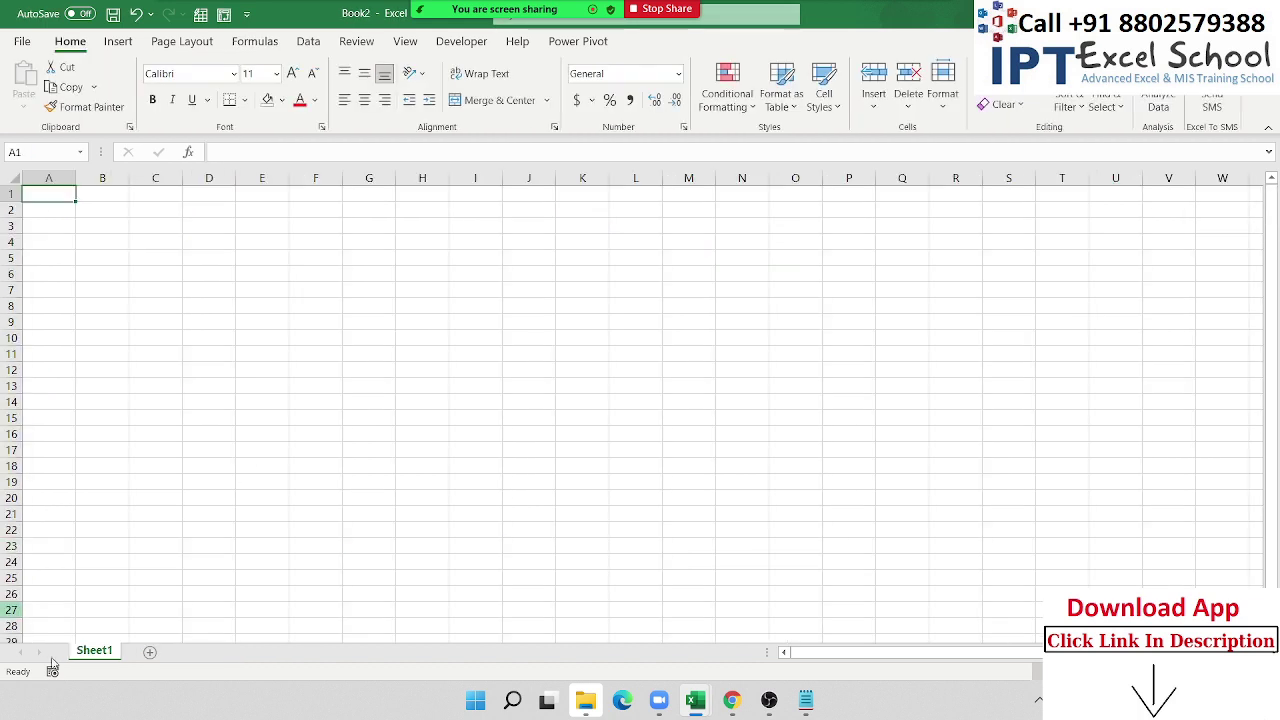
click(150, 651)
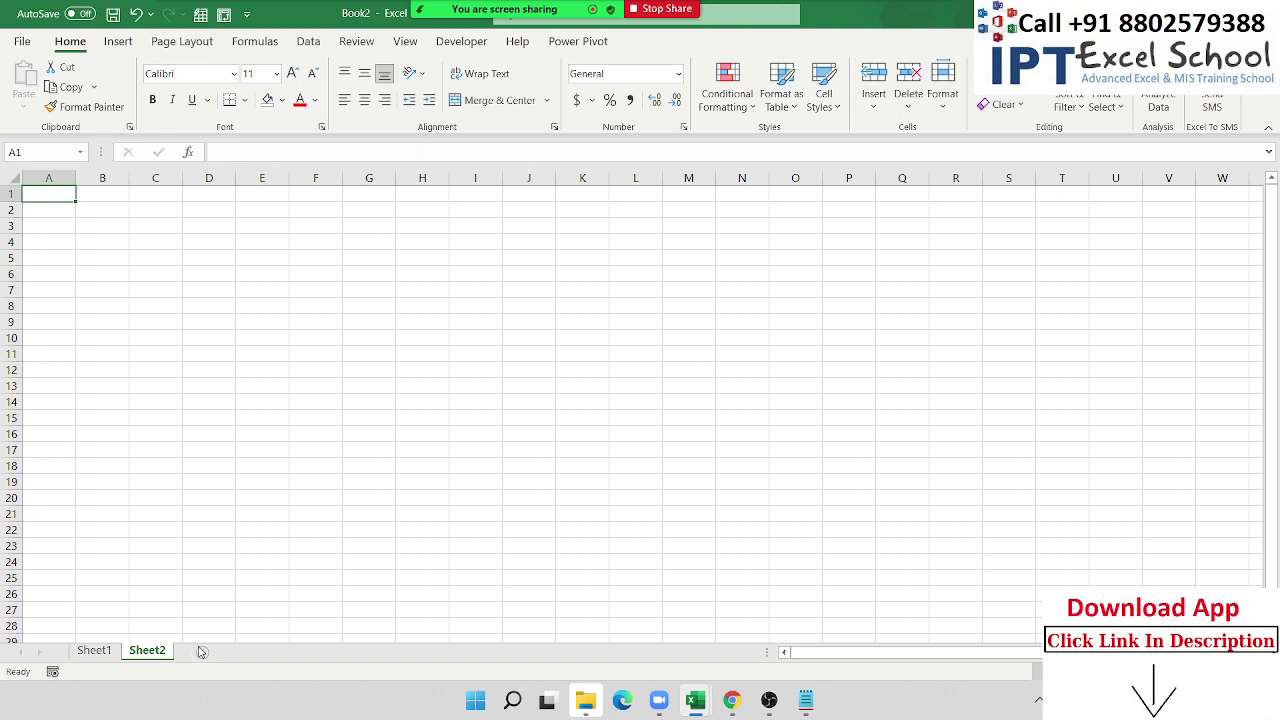
click(201, 651)
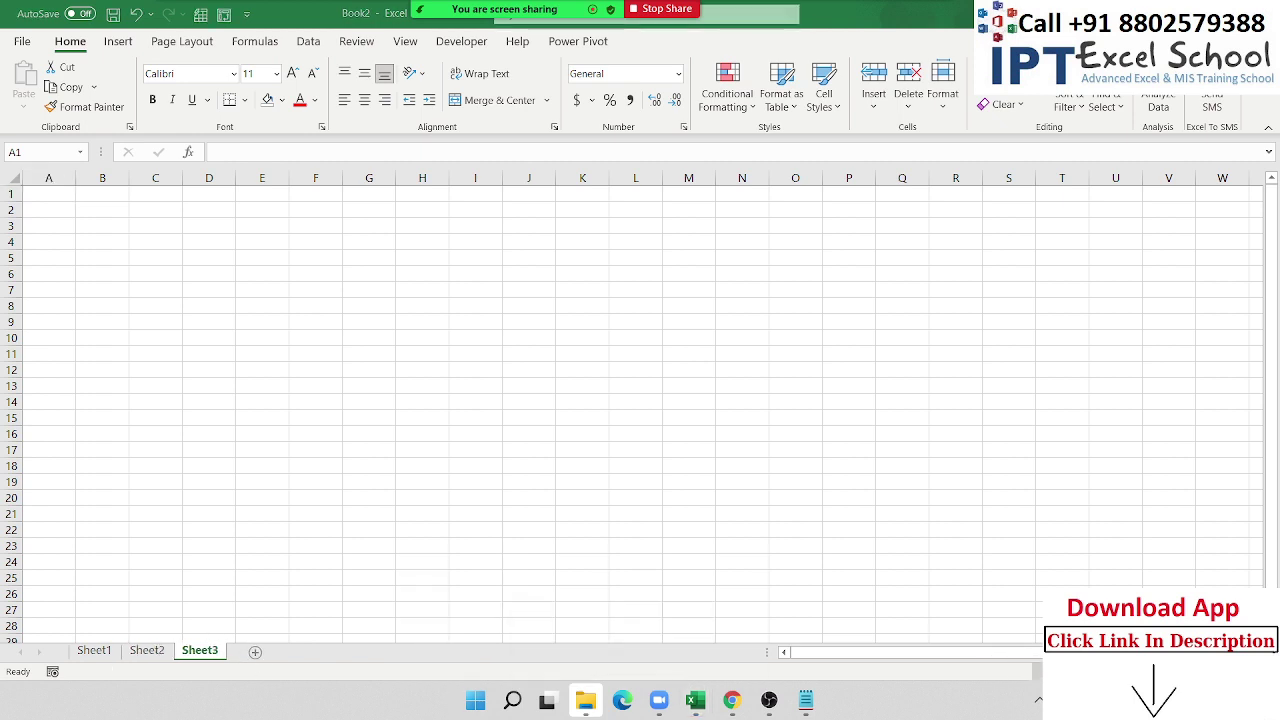
key(super+alt+d)
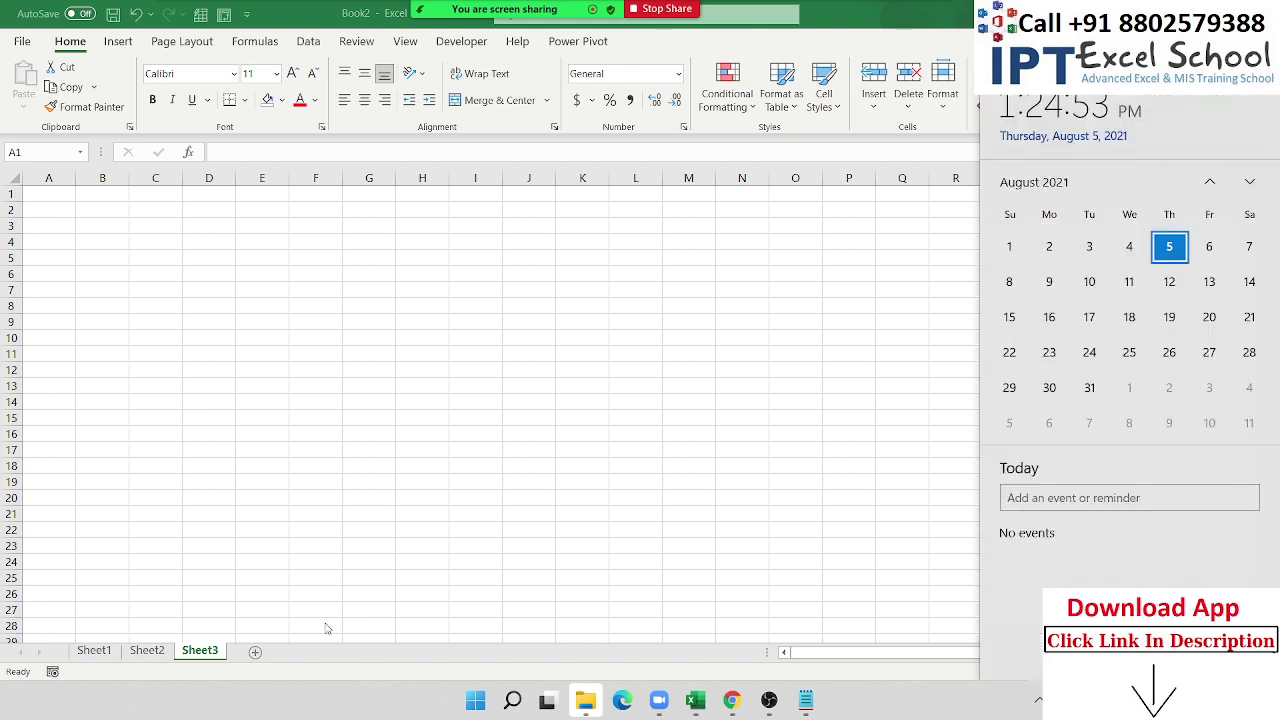
key(Escape)
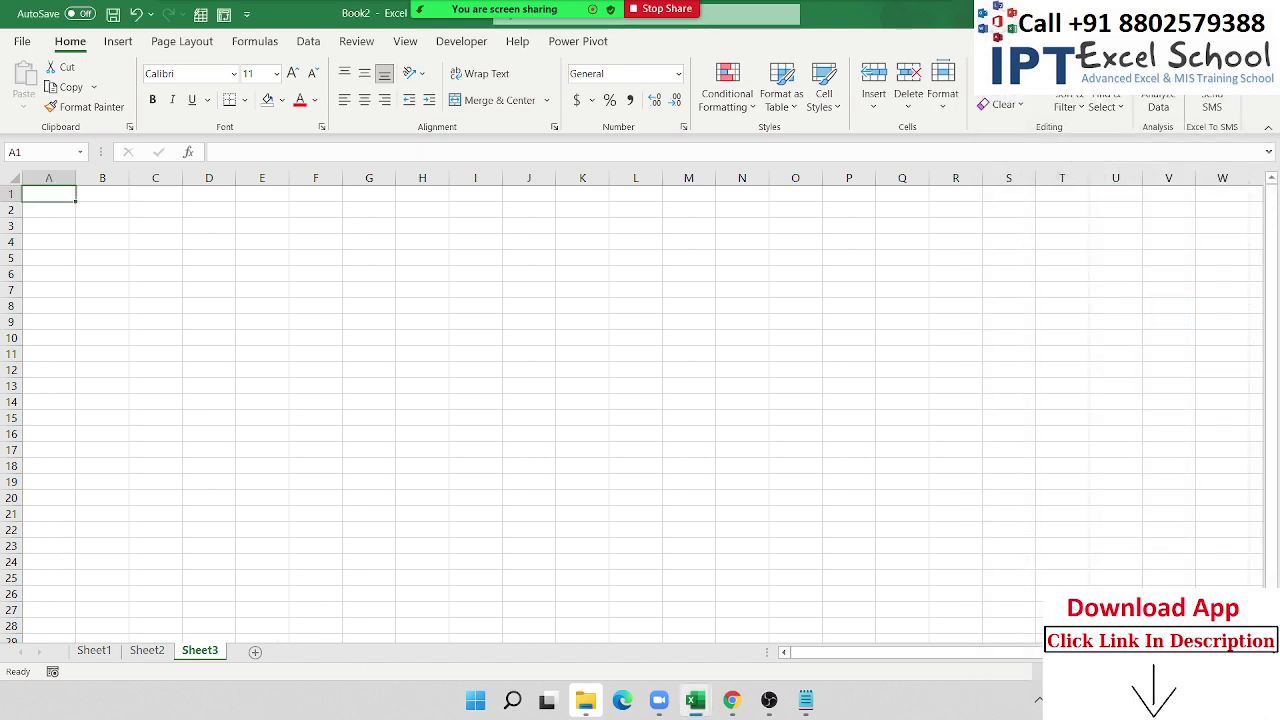
key(super+alt+d)
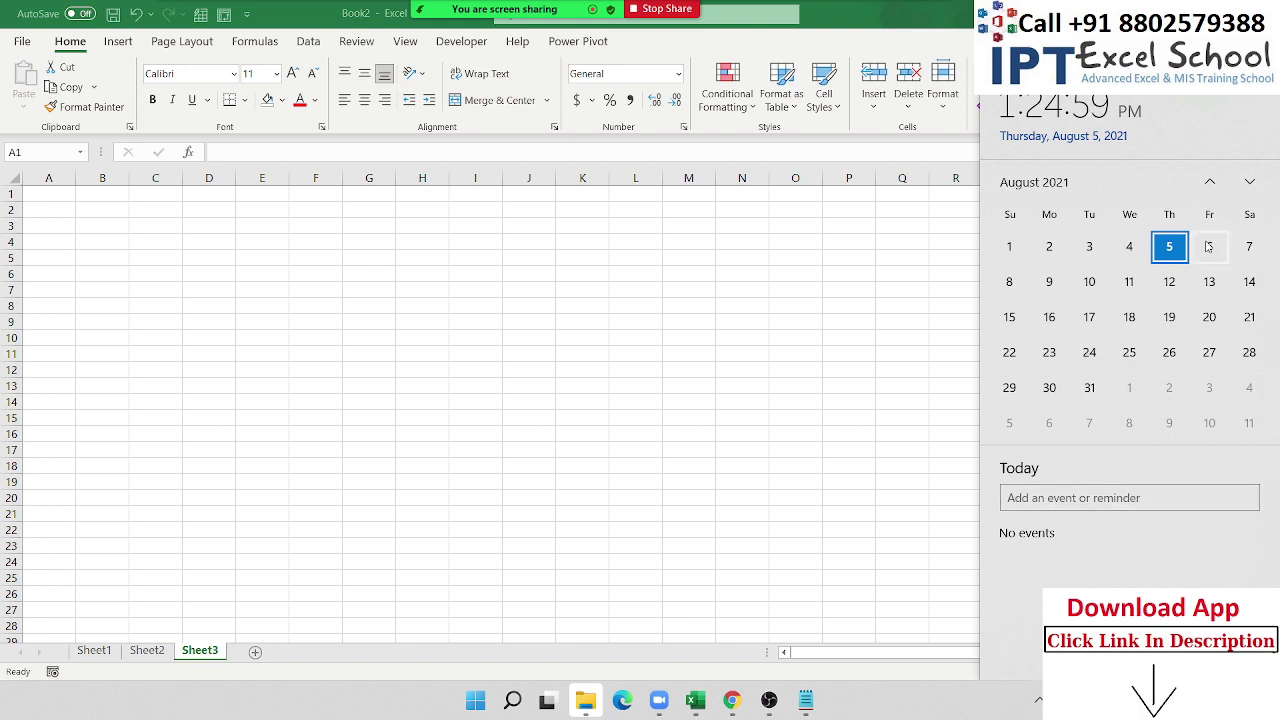
key(Escape)
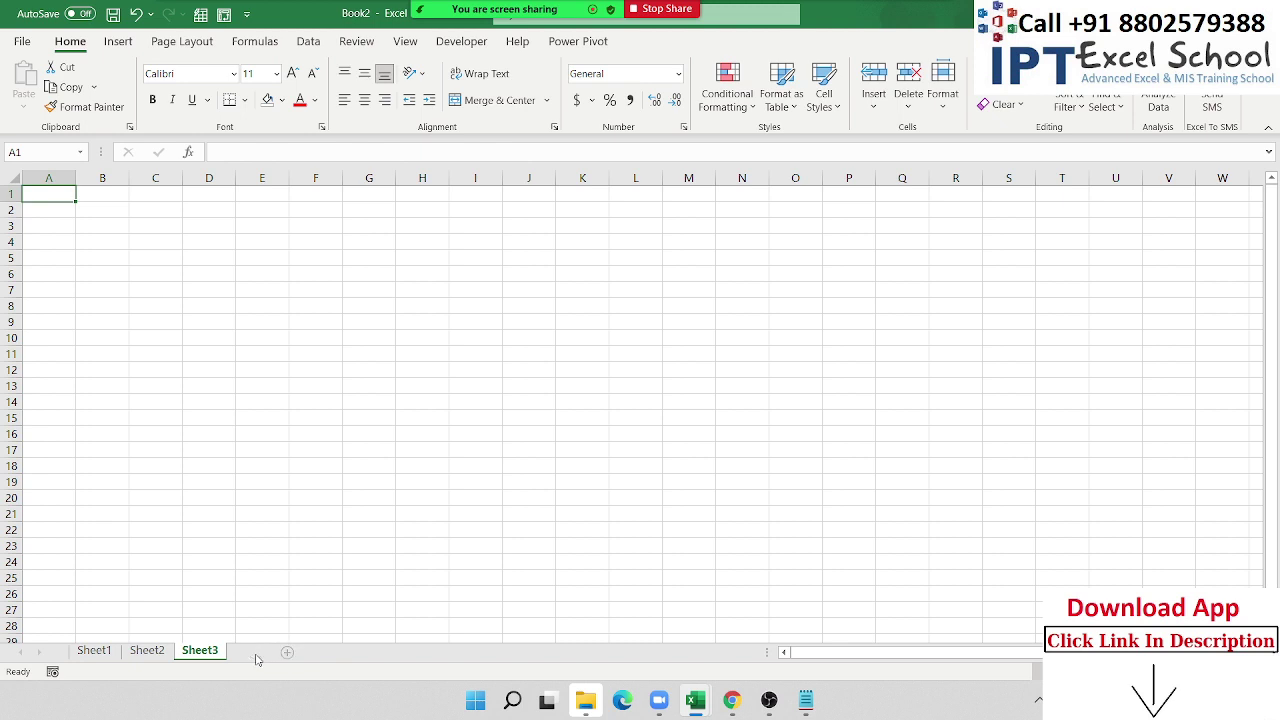
Add two more worksheets, Sheet4 and Sheet5, after Sheet3.
click(255, 652)
click(305, 652)
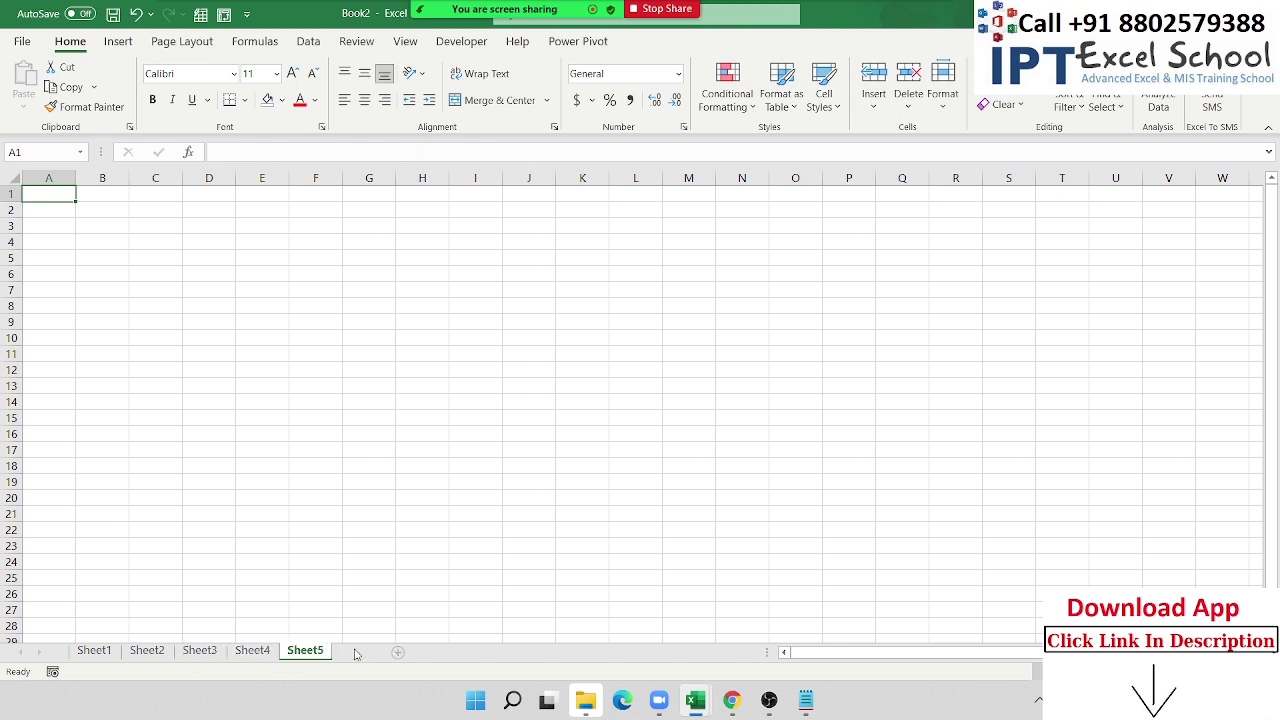